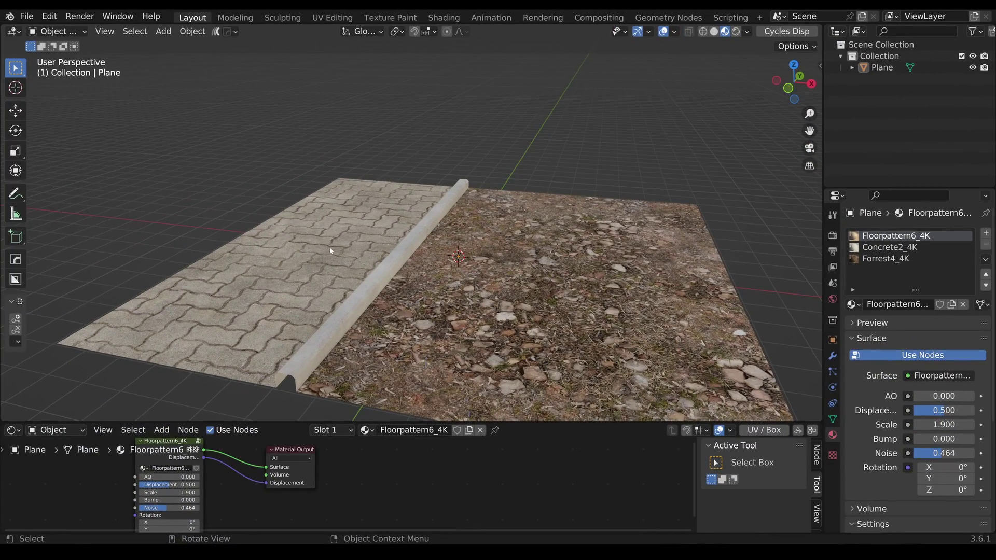
- Add a cube mesh at the 3D cursor on the paved path
{"action": "middle_click_drag", "start_coordinate": [330, 250], "coordinate": [356, 279]}
{"action": "key", "text": "shift+a"}
{"action": "mouse_move", "coordinate": [386, 286]}
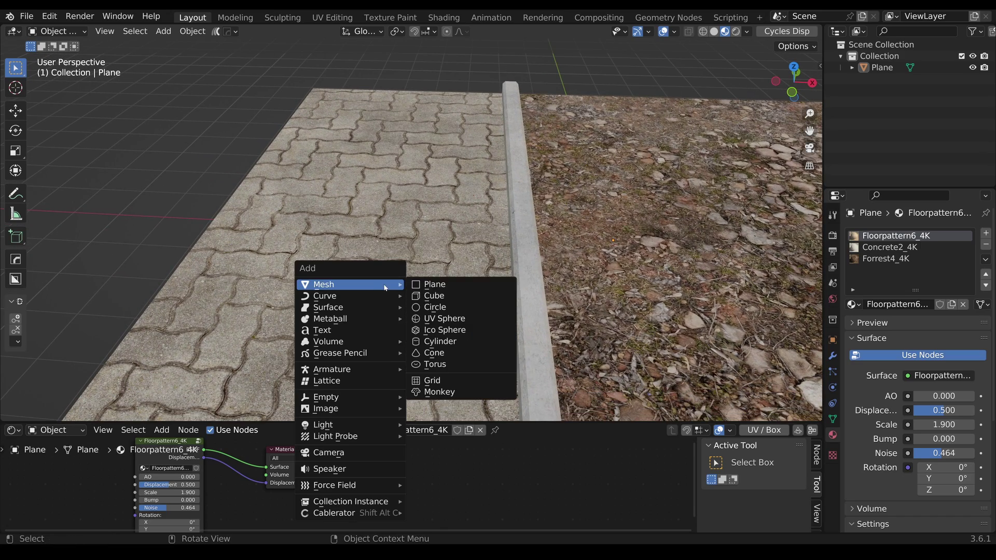
{"action": "left_click", "coordinate": [434, 295]}
{"action": "mouse_move", "coordinate": [434, 296]}
{"action": "middle_mouse_down"}
{"action": "mouse_move", "coordinate": [413, 297]}
{"action": "mouse_move", "coordinate": [431, 306]}
{"action": "middle_mouse_up"}
- Shrink the cube's geometry horizontally to less than half size with Z locked, and flatten it along Z into a thin slab
{"action": "key", "text": "Tab"}
{"action": "key", "text": "s"}
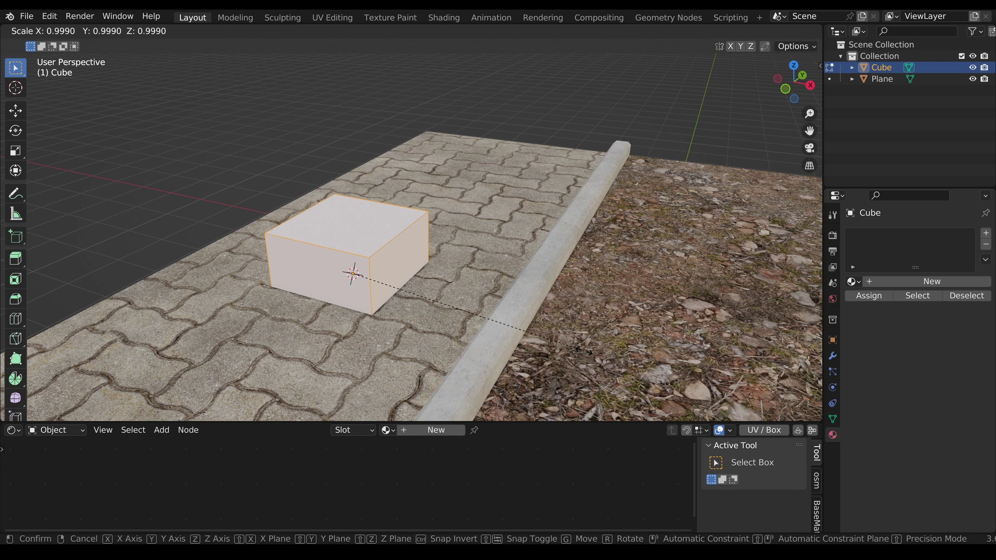
{"action": "key", "text": "shift+z"}
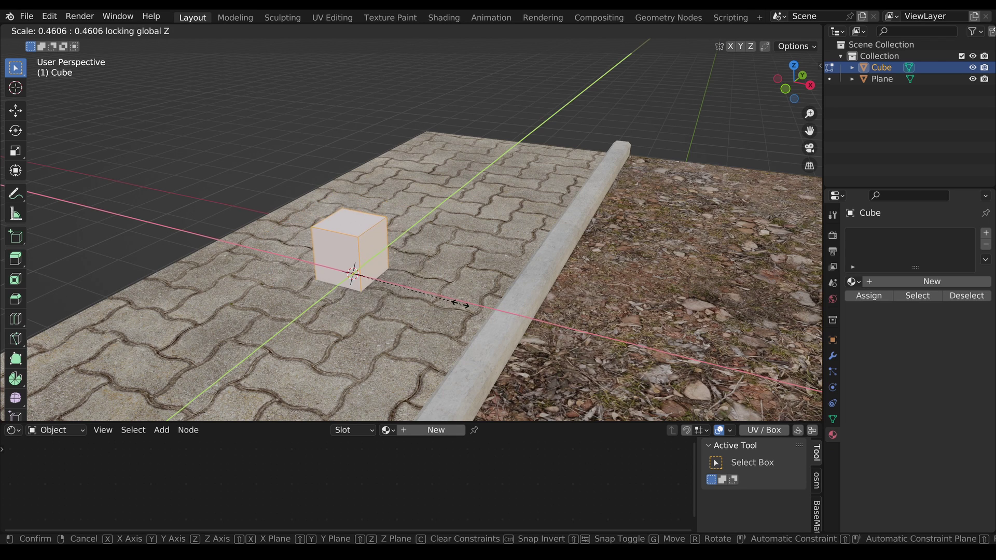
{"action": "left_click", "coordinate": [461, 302]}
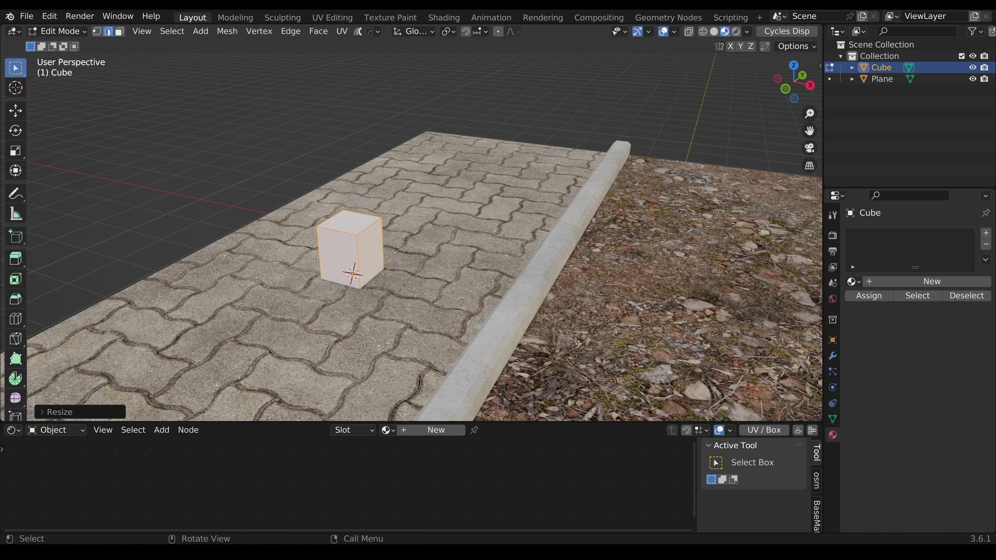
{"action": "key", "text": "s"}
{"action": "key", "text": "z"}
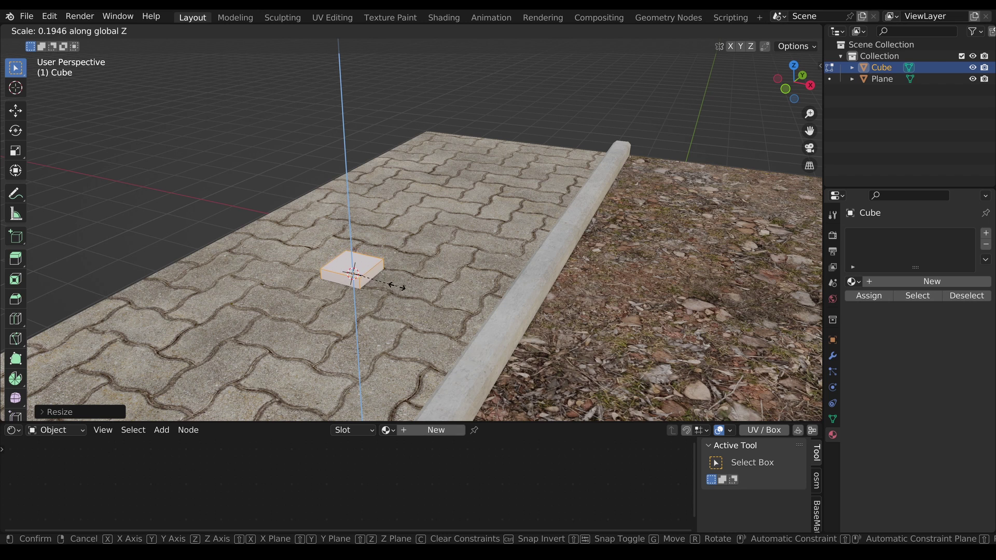
{"action": "left_click", "coordinate": [372, 280]}
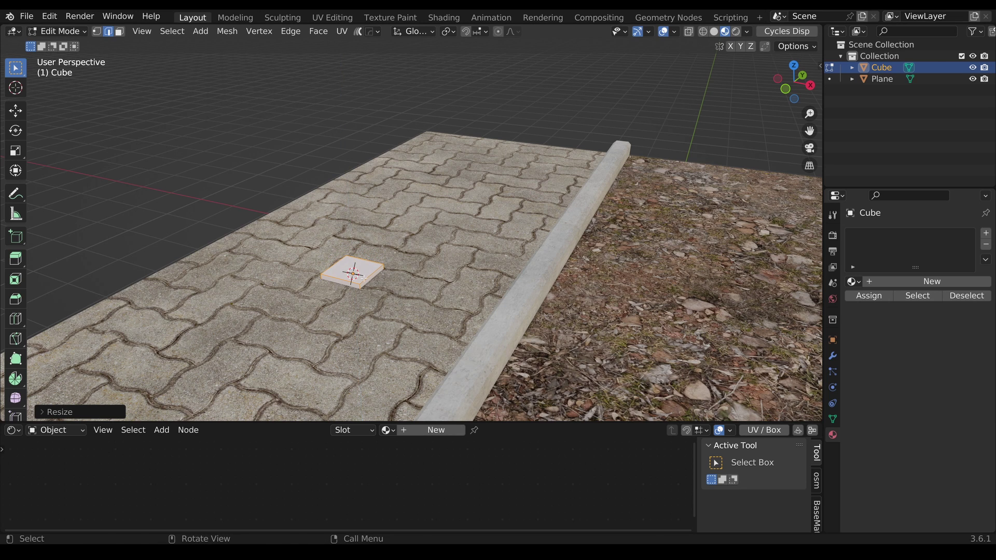
- Stretch the slab's geometry along the X axis into a long plank reaching across the path and over the curb
{"action": "scroll", "coordinate": [364, 278], "scroll_direction": "up", "scroll_amount": 2}
{"action": "key", "text": "s"}
{"action": "key", "text": "y"}
{"action": "key", "text": "x"}
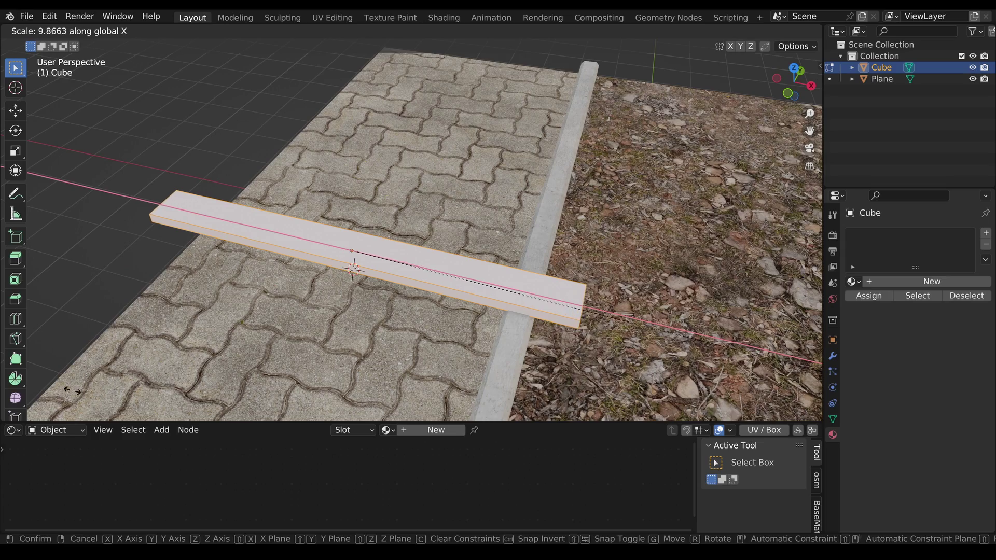
{"action": "left_click", "coordinate": [134, 269]}
{"action": "scroll", "coordinate": [134, 269], "scroll_direction": "down", "scroll_amount": 4}
{"action": "scroll", "coordinate": [141, 276], "scroll_direction": "up", "scroll_amount": 5}
{"action": "middle_click_drag", "start_coordinate": [155, 290], "coordinate": [311, 288]}
{"action": "scroll", "coordinate": [197, 288], "scroll_direction": "down", "scroll_amount": 3}
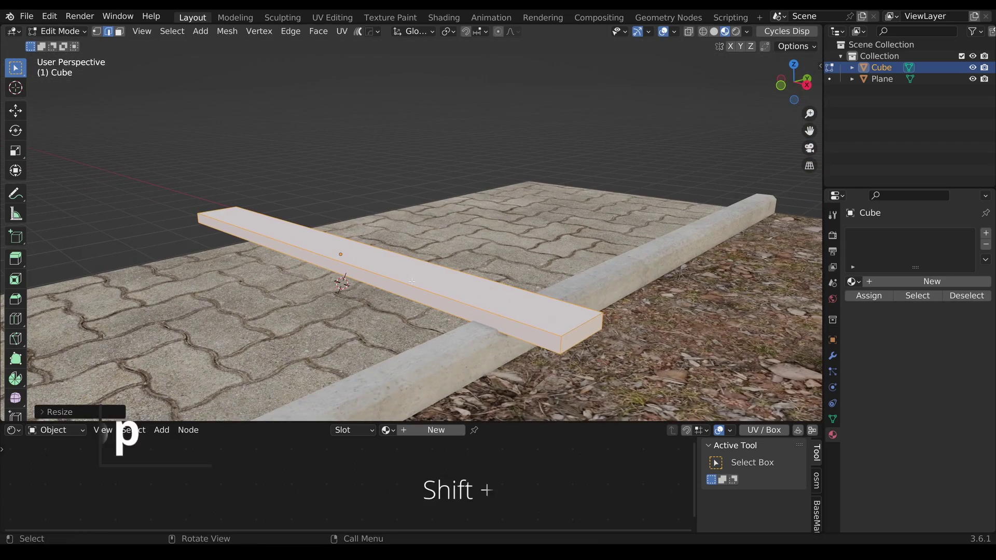
- Select the plank's long edges and bevel them by about 0.03 m
{"action": "right_click", "coordinate": [411, 286], "text": "ctrl+alt+shift"}
{"action": "mouse_move", "coordinate": [411, 287]}
{"action": "middle_mouse_down"}
{"action": "mouse_move", "coordinate": [421, 299]}
{"action": "mouse_move", "coordinate": [410, 279]}
{"action": "middle_mouse_up"}
{"action": "key", "text": "ctrl+b"}
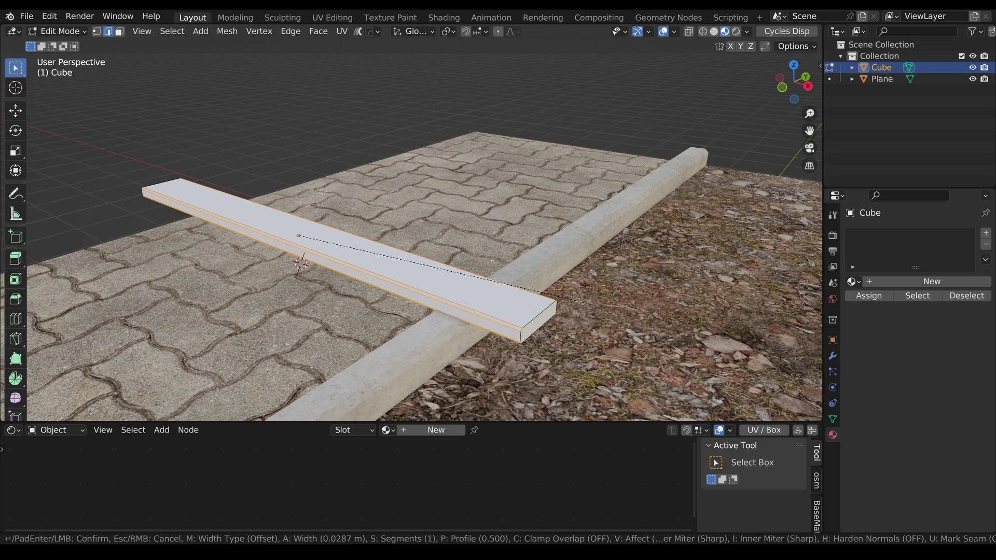
{"action": "left_click", "coordinate": [579, 300]}
- Select the edge loops around both plank ends plus one lengthwise edge underneath, and mark them as UV seams
{"action": "key", "text": "alt+a"}
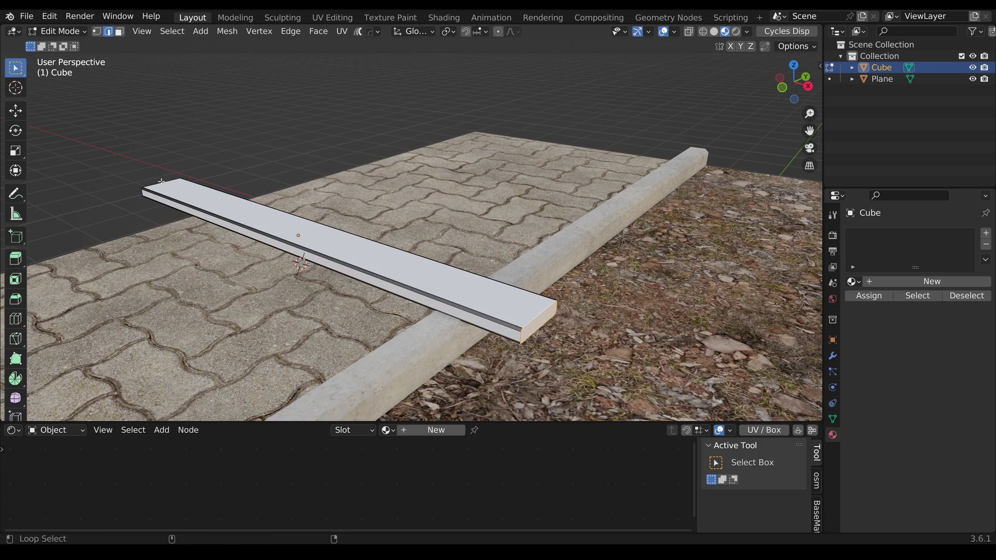
{"action": "middle_click_drag", "start_coordinate": [332, 280], "coordinate": [371, 263]}
{"action": "scroll", "coordinate": [360, 270], "scroll_direction": "up", "scroll_amount": 5}
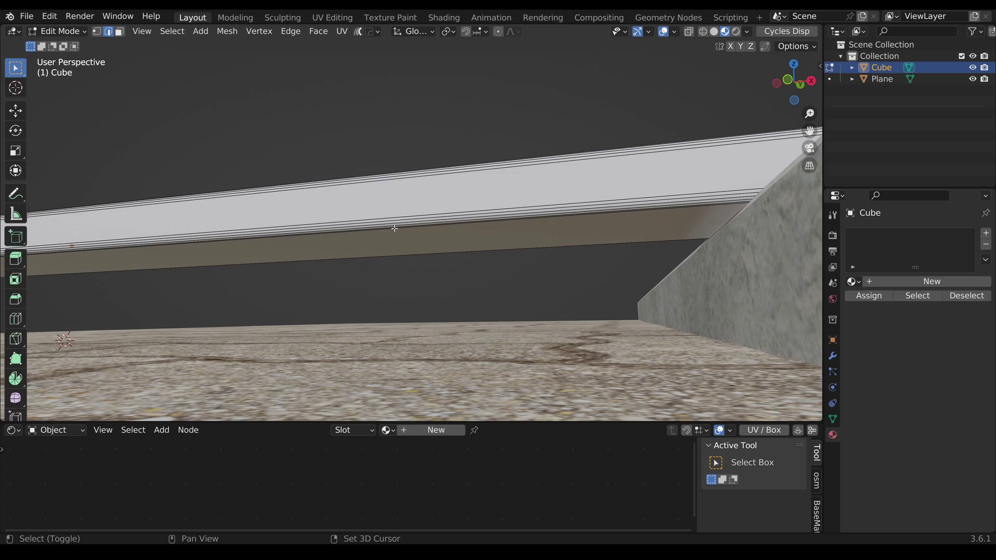
{"action": "middle_click_drag", "start_coordinate": [394, 228], "coordinate": [397, 265]}
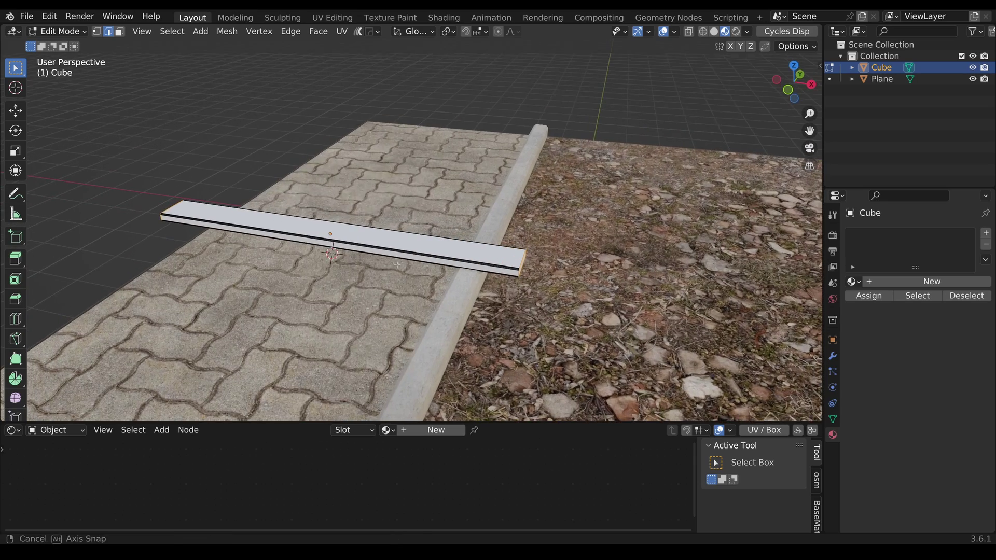
{"action": "right_click", "coordinate": [397, 265]}
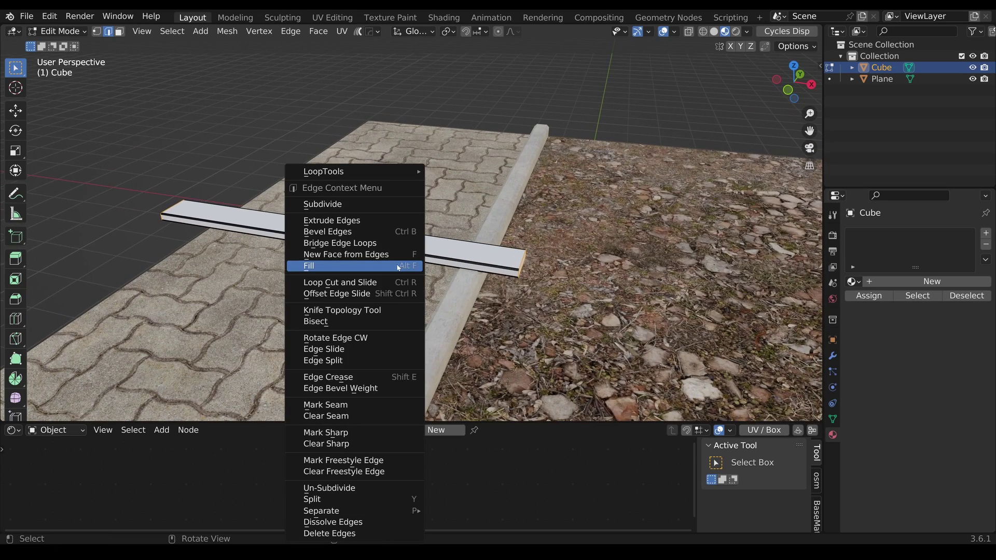
{"action": "left_click", "coordinate": [366, 407]}
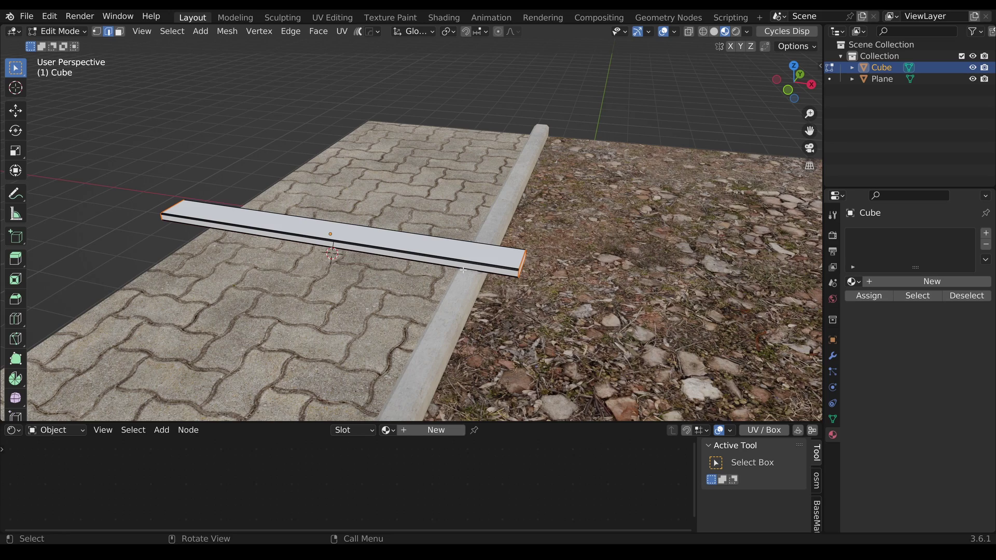
{"action": "scroll", "coordinate": [464, 271], "scroll_direction": "up", "scroll_amount": 2}
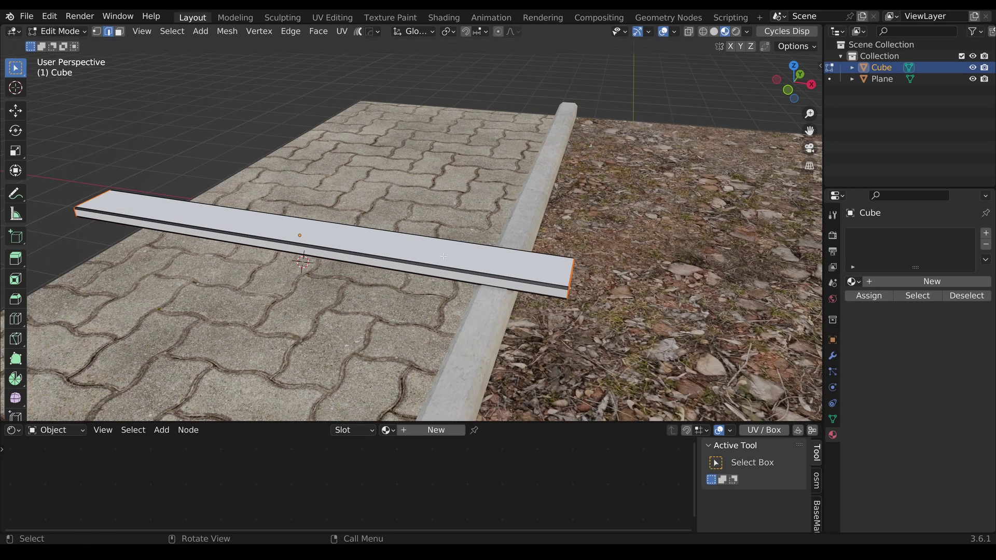
- Return to Object Mode and apply Shade Auto Smooth to the plank
{"action": "middle_click_drag", "start_coordinate": [444, 257], "coordinate": [432, 262]}
{"action": "key", "text": "Tab"}
{"action": "scroll", "coordinate": [432, 262], "scroll_direction": "up", "scroll_amount": 2}
{"action": "right_click", "coordinate": [343, 283]}
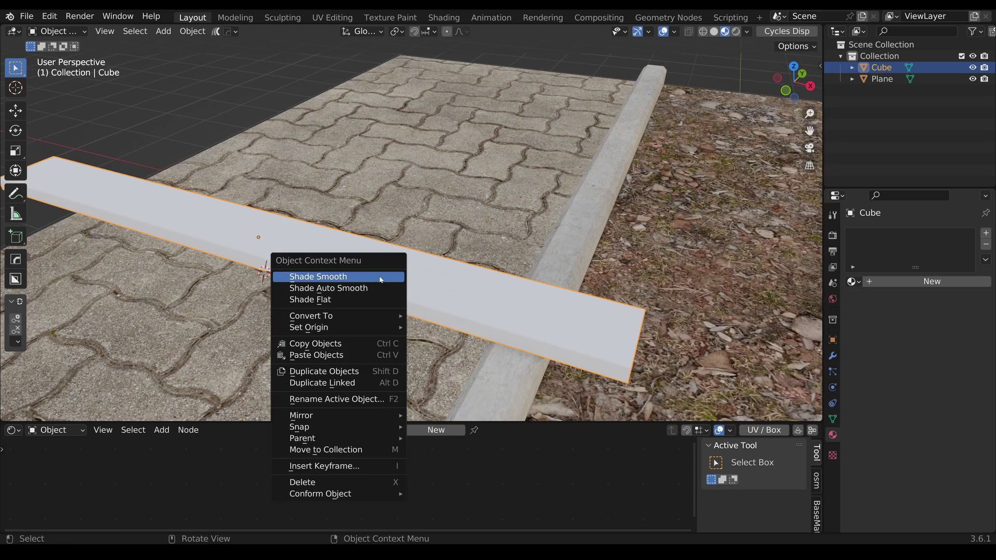
{"action": "left_click", "coordinate": [376, 290]}
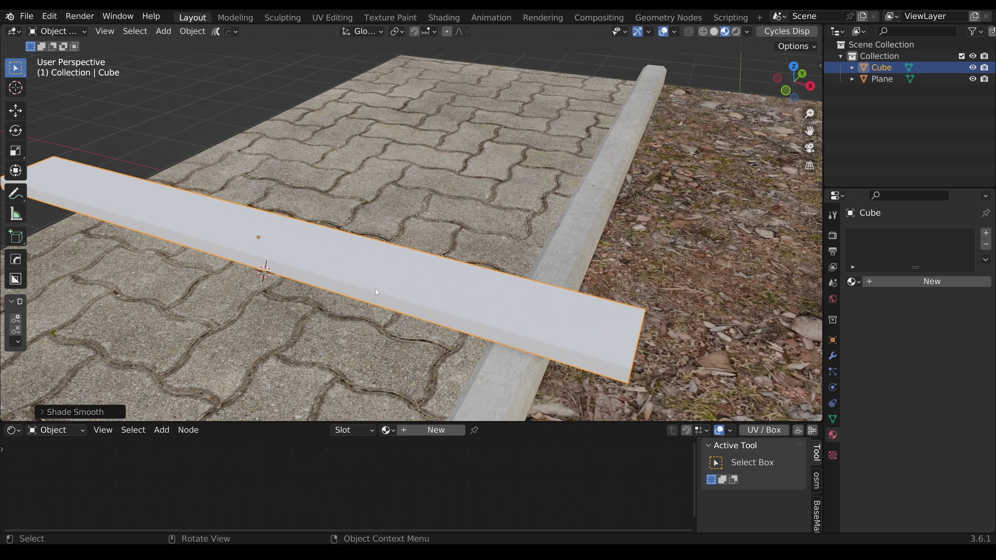
- Enlarge the shader editor area and turn it into an Asset Browser showing the GB_PBRs library
{"action": "scroll", "coordinate": [445, 272], "scroll_direction": "down", "scroll_amount": 2}
{"action": "left_click_drag", "start_coordinate": [444, 423], "coordinate": [444, 328]}
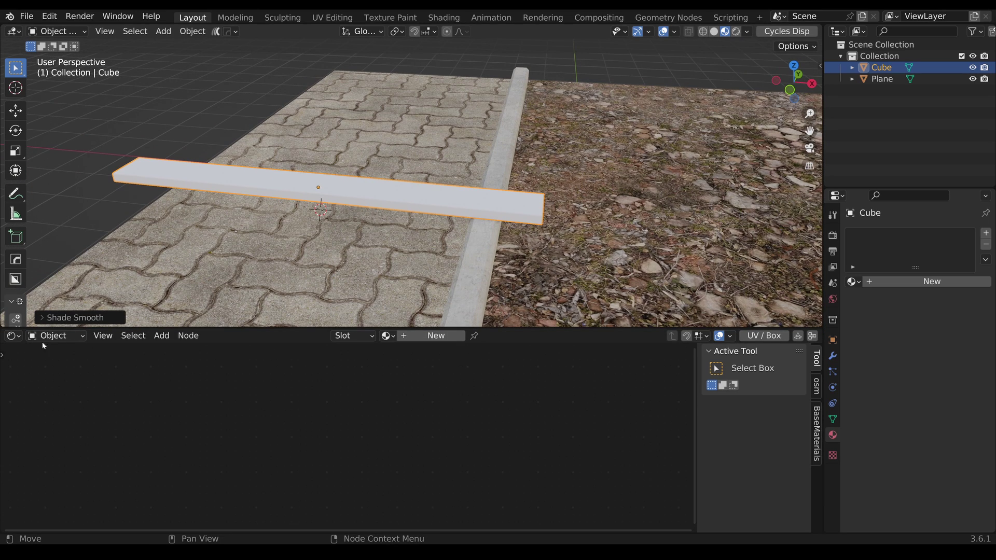
{"action": "left_click", "coordinate": [12, 336]}
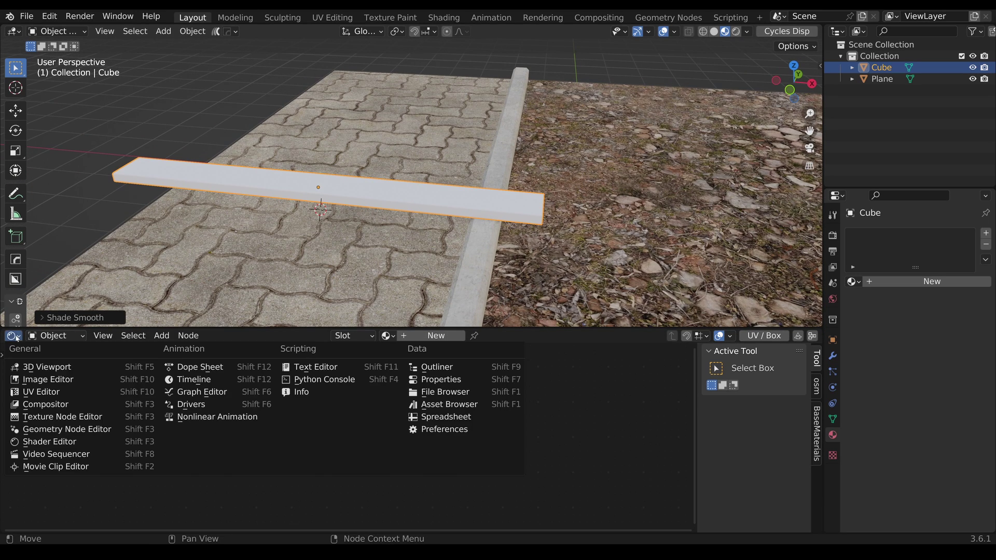
{"action": "left_click", "coordinate": [450, 406]}
{"action": "left_click", "coordinate": [71, 353]}
{"action": "left_click", "coordinate": [289, 165]}
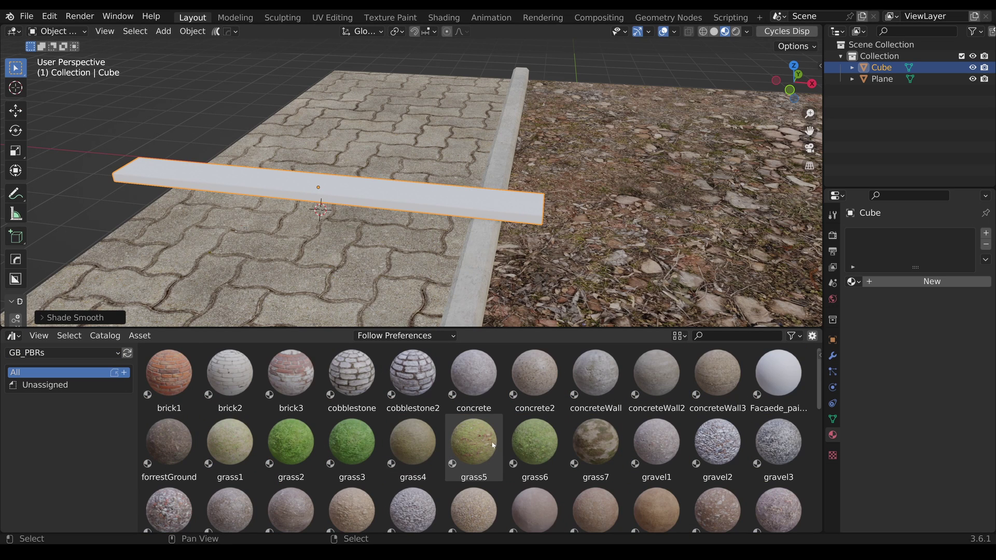
- Assign the "wood" material from the GB_PBRs library to the plank
{"action": "scroll", "coordinate": [447, 418], "scroll_direction": "down", "scroll_amount": 2}
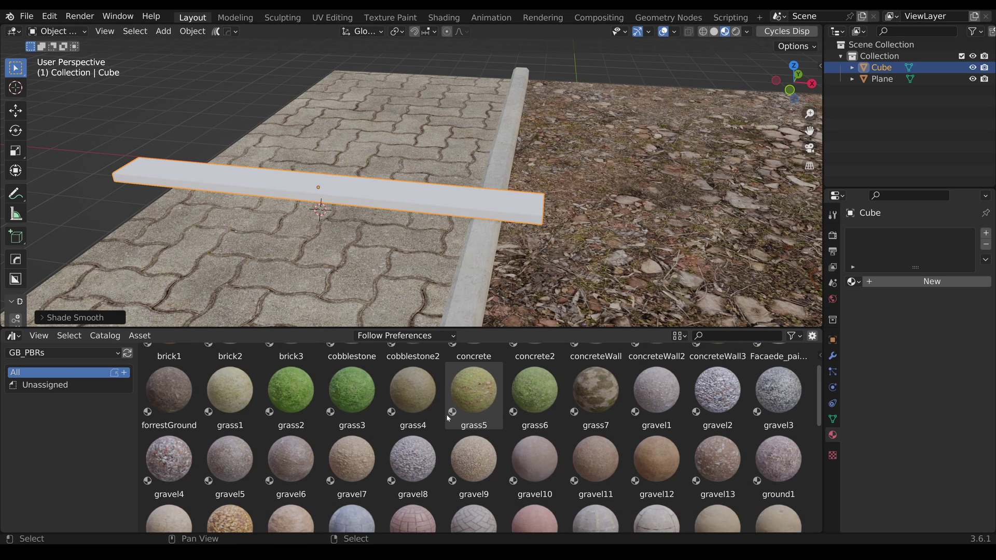
{"action": "scroll", "coordinate": [447, 418], "scroll_direction": "down", "scroll_amount": 2}
{"action": "scroll", "coordinate": [447, 417], "scroll_direction": "down", "scroll_amount": 2}
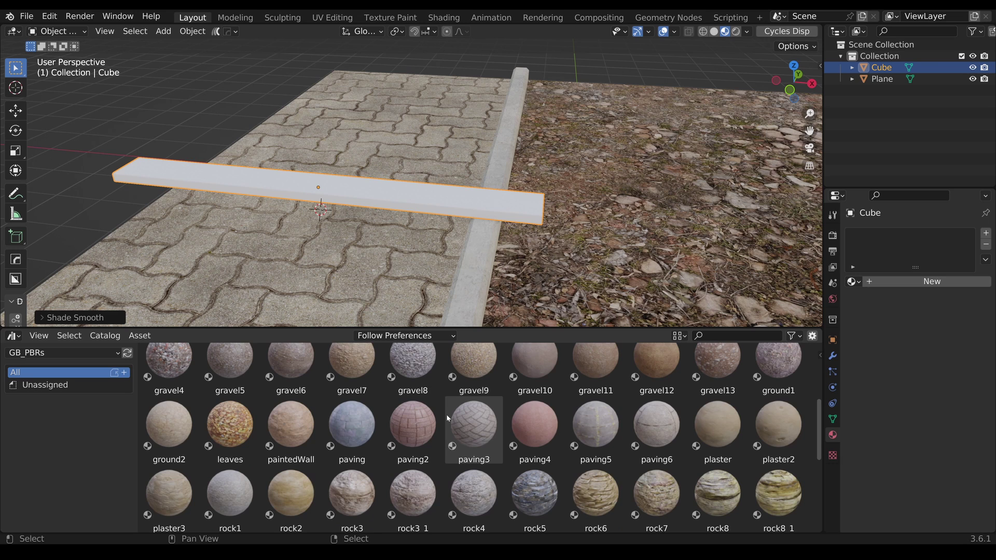
{"action": "scroll", "coordinate": [446, 414], "scroll_direction": "down", "scroll_amount": 2}
{"action": "scroll", "coordinate": [446, 414], "scroll_direction": "down", "scroll_amount": 2}
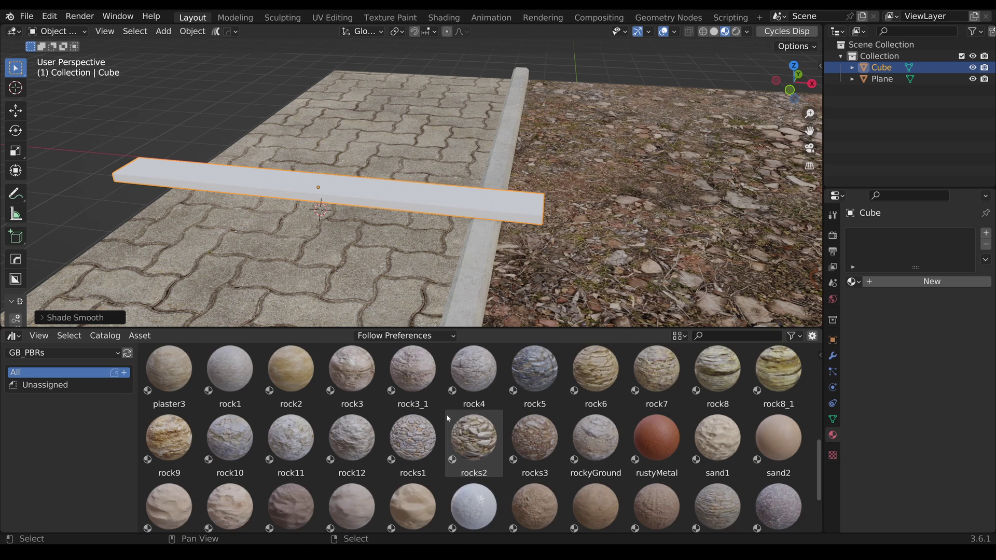
{"action": "scroll", "coordinate": [446, 414], "scroll_direction": "down", "scroll_amount": 2}
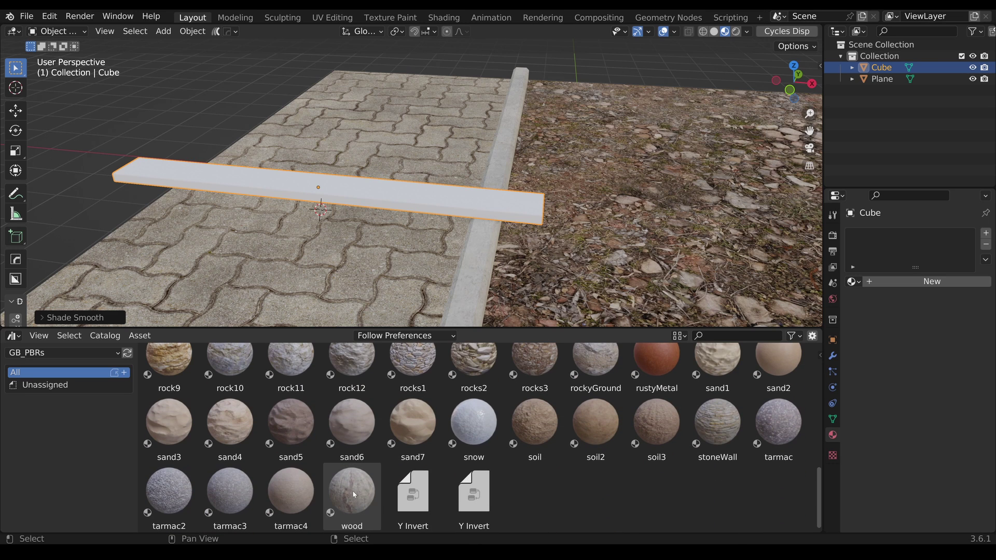
{"action": "left_click", "coordinate": [353, 496]}
{"action": "left_click_drag", "start_coordinate": [356, 491], "coordinate": [368, 199]}
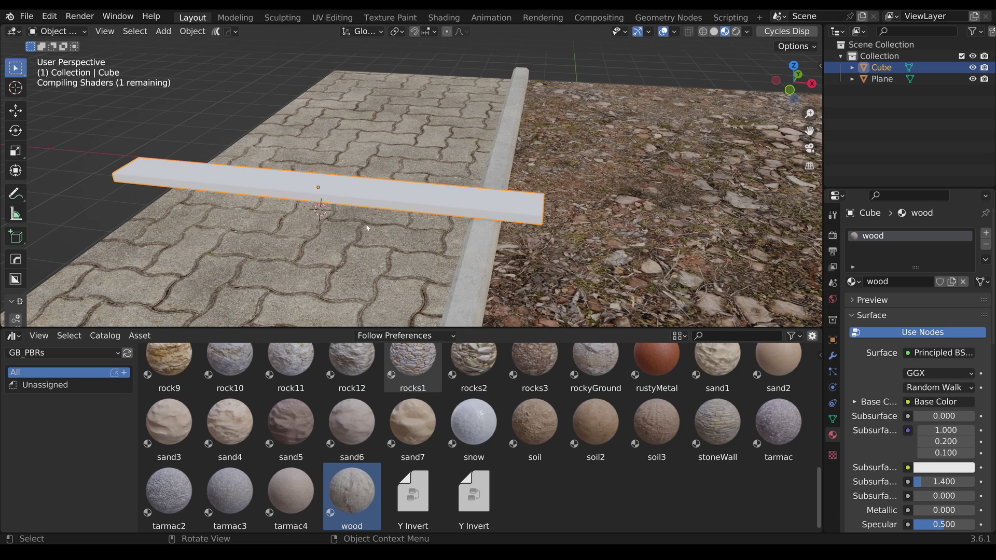
- Turn the Asset Browser area back into the Shader Editor for the wood material
{"action": "middle_click_drag", "start_coordinate": [378, 221], "coordinate": [425, 223]}
{"action": "scroll", "coordinate": [367, 232], "scroll_direction": "up", "scroll_amount": 2}
{"action": "left_click", "coordinate": [13, 336]}
{"action": "left_click", "coordinate": [40, 442]}
- Unwrap the UVs of the plank's entire mesh and return to Object Mode
{"action": "key", "text": "Tab"}
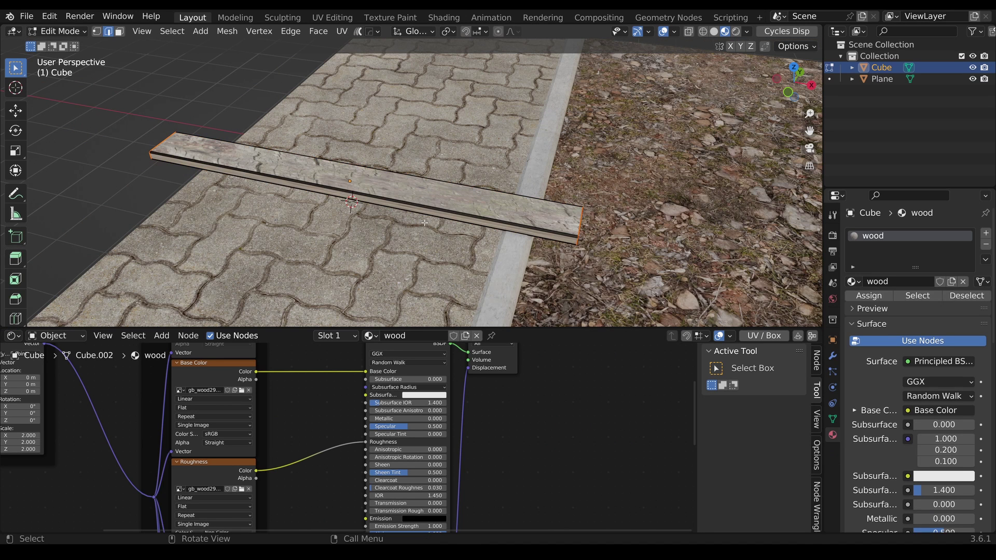
{"action": "key", "text": "a"}
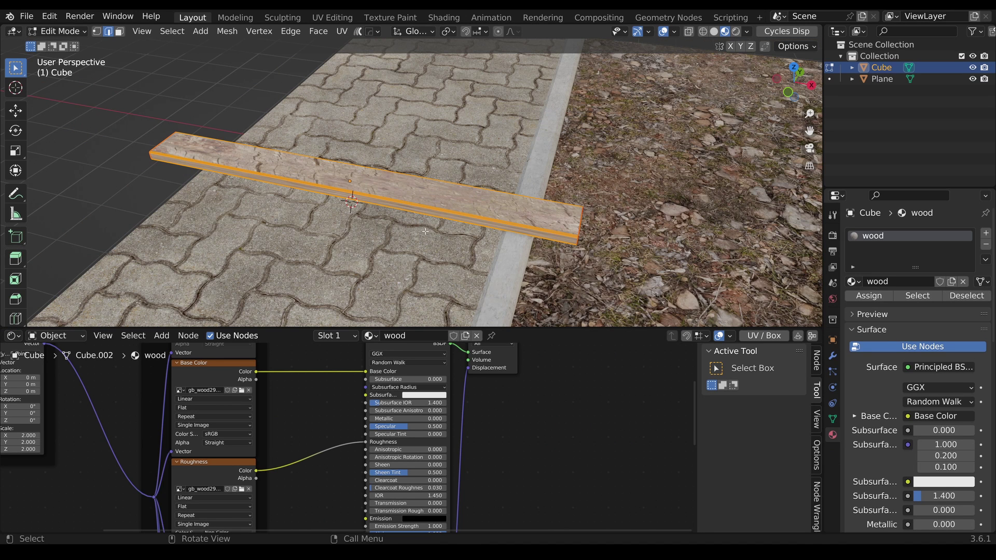
{"action": "key", "text": "u"}
{"action": "left_click", "coordinate": [425, 234]}
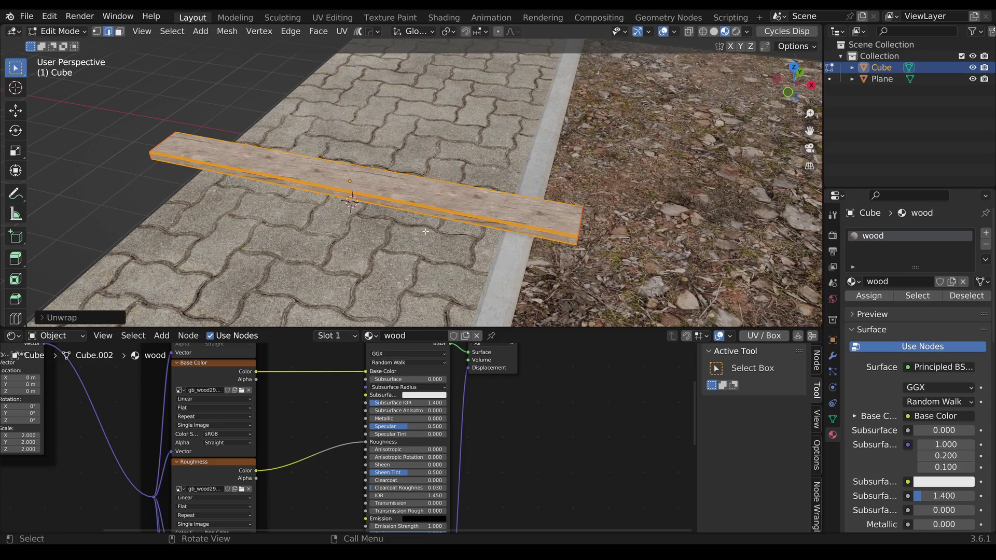
{"action": "key", "text": "Tab"}
- Set the wood material's Mapping scale to 1 on X, Y and Z, and review its node tree
{"action": "scroll", "coordinate": [430, 230], "scroll_direction": "up", "scroll_amount": 10}
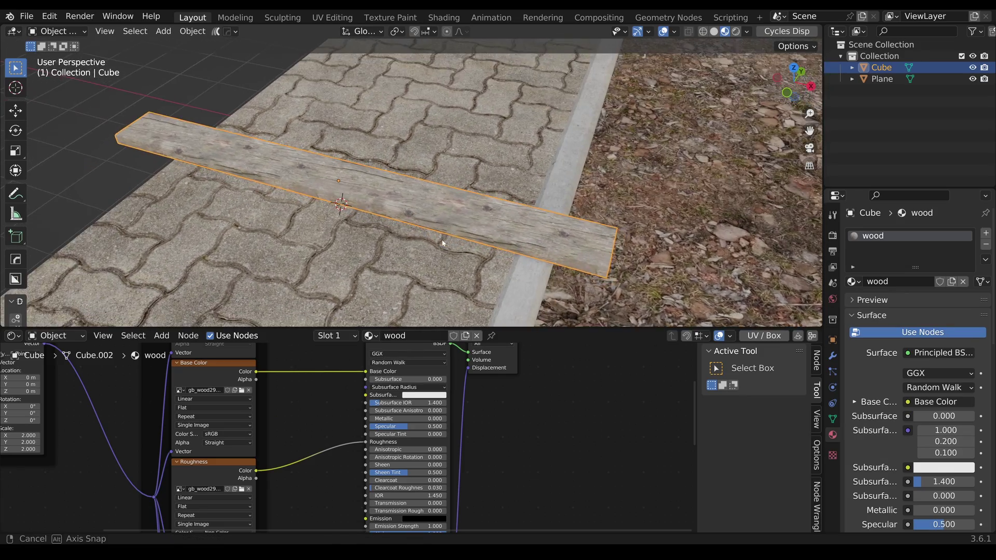
{"action": "scroll", "coordinate": [443, 244], "scroll_direction": "down", "scroll_amount": 5}
{"action": "middle_click_drag", "start_coordinate": [2, 450], "coordinate": [230, 449]}
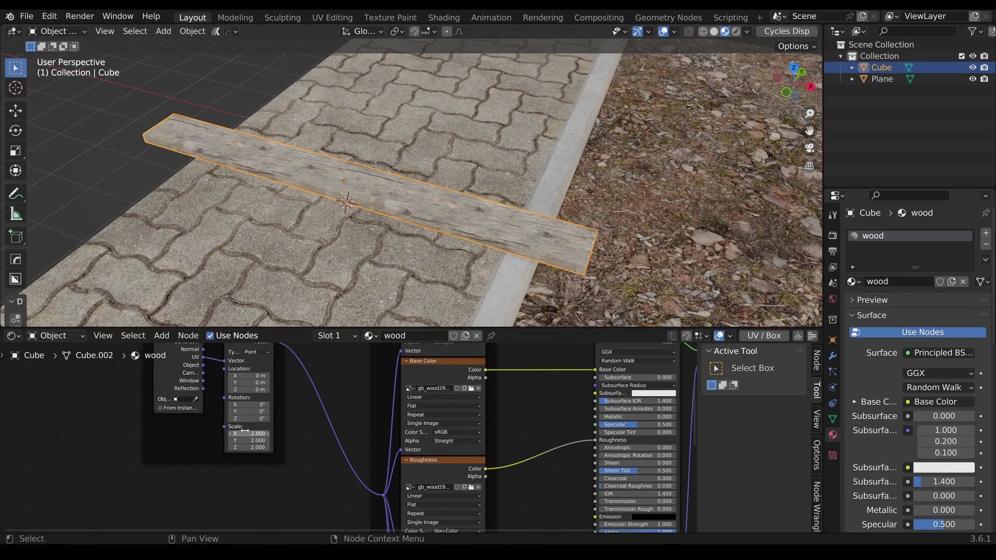
{"action": "left_click_drag", "start_coordinate": [245, 433], "coordinate": [245, 448]}
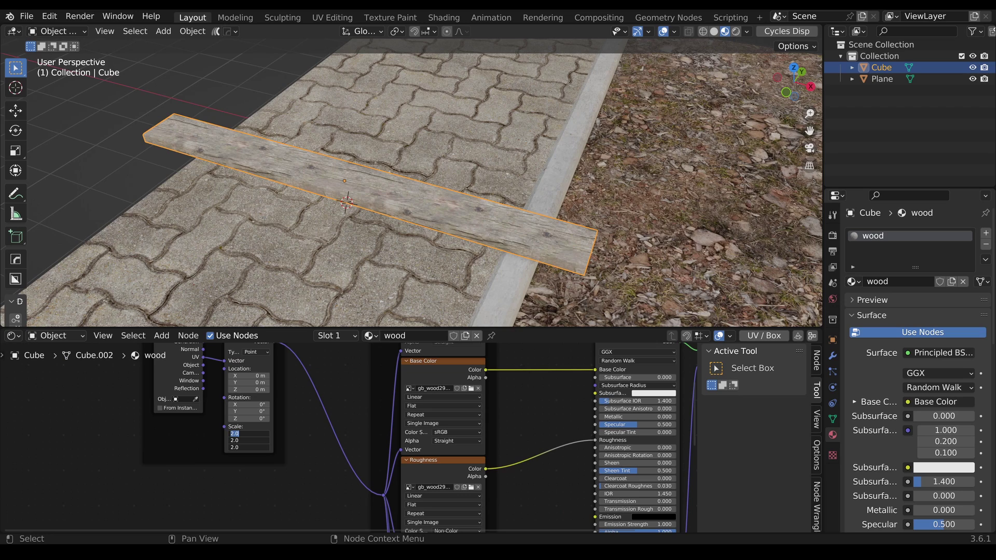
{"action": "type", "text": "1"}
{"action": "key", "text": "Return"}
{"action": "left_click_drag", "start_coordinate": [515, 327], "coordinate": [515, 129]}
{"action": "scroll", "coordinate": [501, 322], "scroll_direction": "down", "scroll_amount": 2}
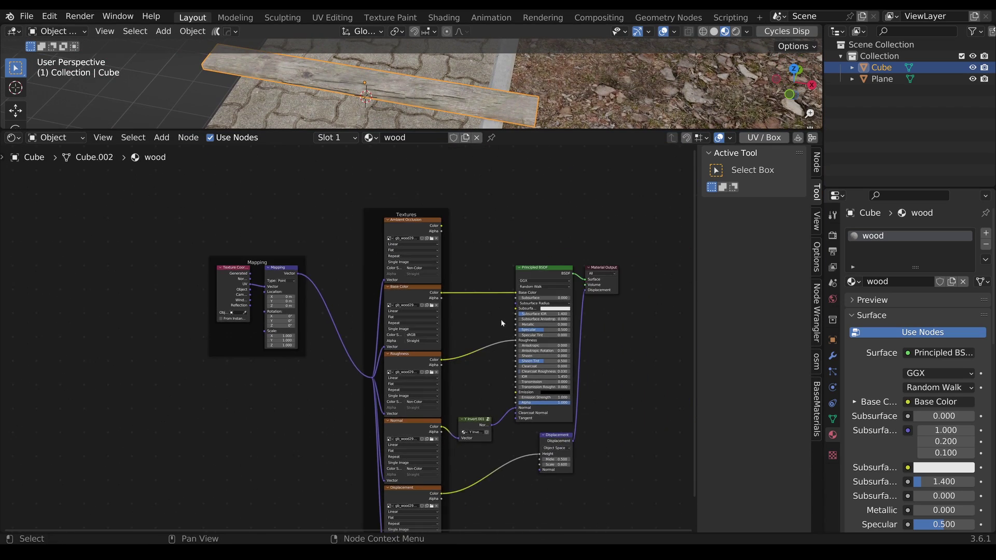
{"action": "left_click_drag", "start_coordinate": [534, 130], "coordinate": [534, 442]}
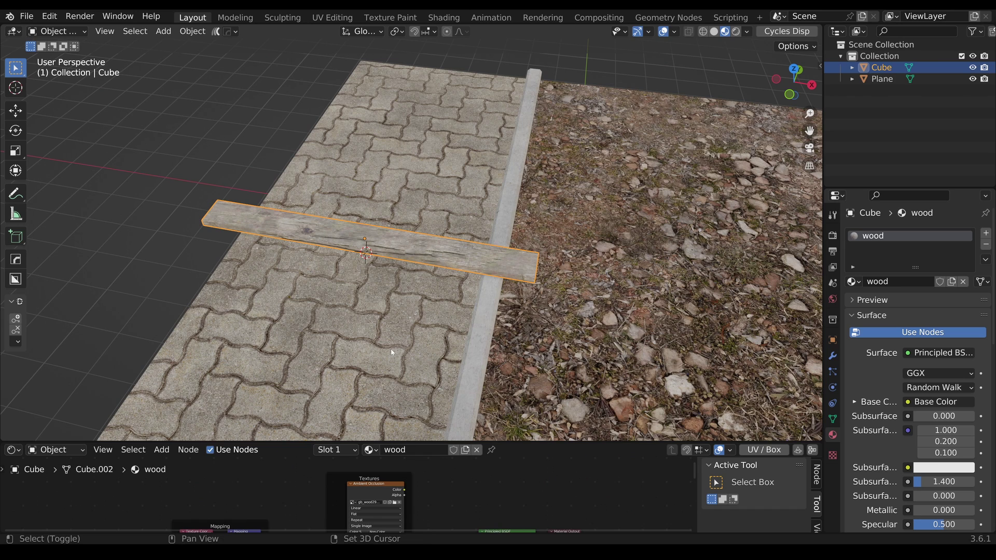
- Duplicate the wooden plank twice, placing the copies farther back across the path
{"action": "key", "text": "shift+d"}
{"action": "left_click", "coordinate": [470, 312]}
{"action": "key", "text": "shift+d"}
{"action": "left_click", "coordinate": [441, 279]}
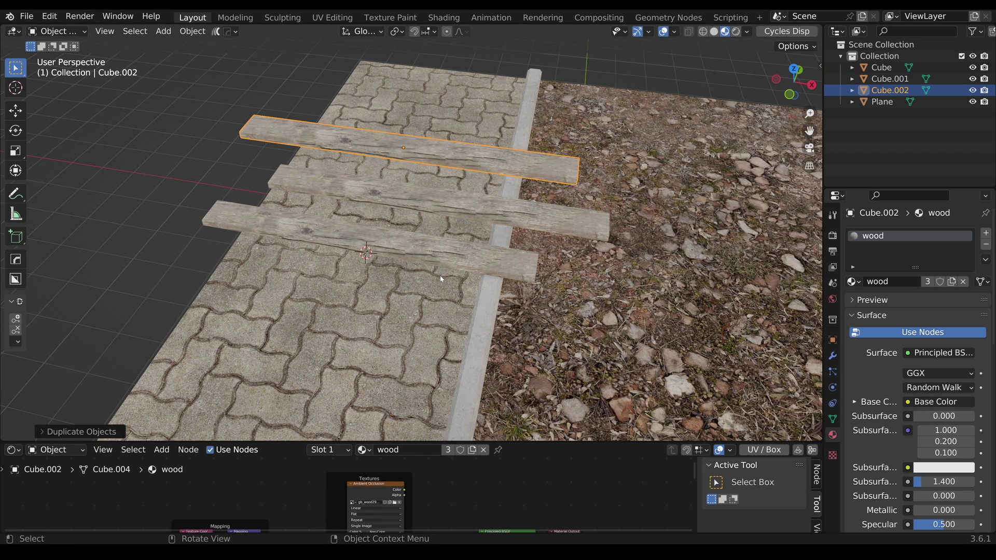
- Delete both plank copies and reselect the original plank
{"action": "left_click", "coordinate": [438, 210], "text": "shift"}
{"action": "key", "text": "Delete"}
{"action": "left_click", "coordinate": [401, 239]}
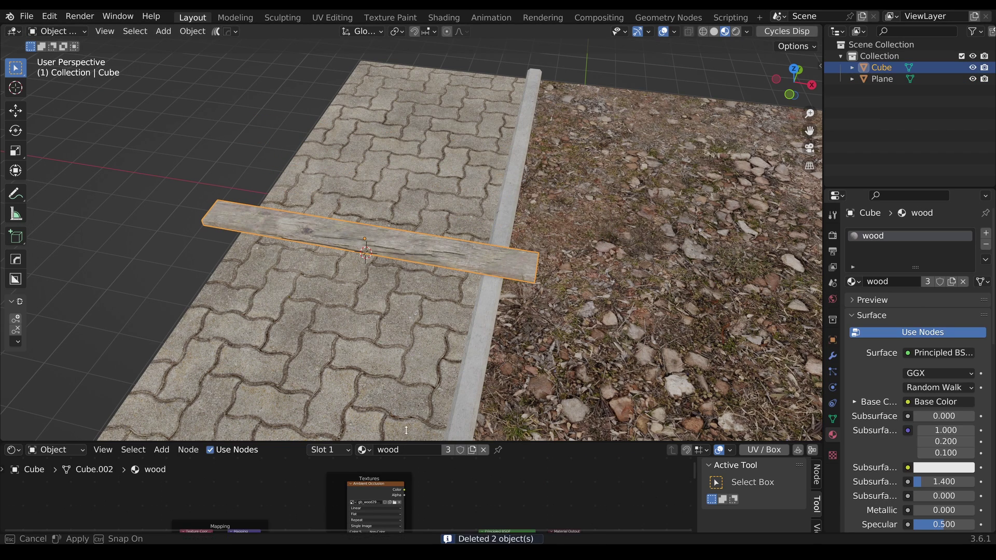
- Move the Texture Coordinate node farther away from the Mapping node in the wood material to make room between them
{"action": "left_click_drag", "start_coordinate": [401, 441], "coordinate": [363, 185]}
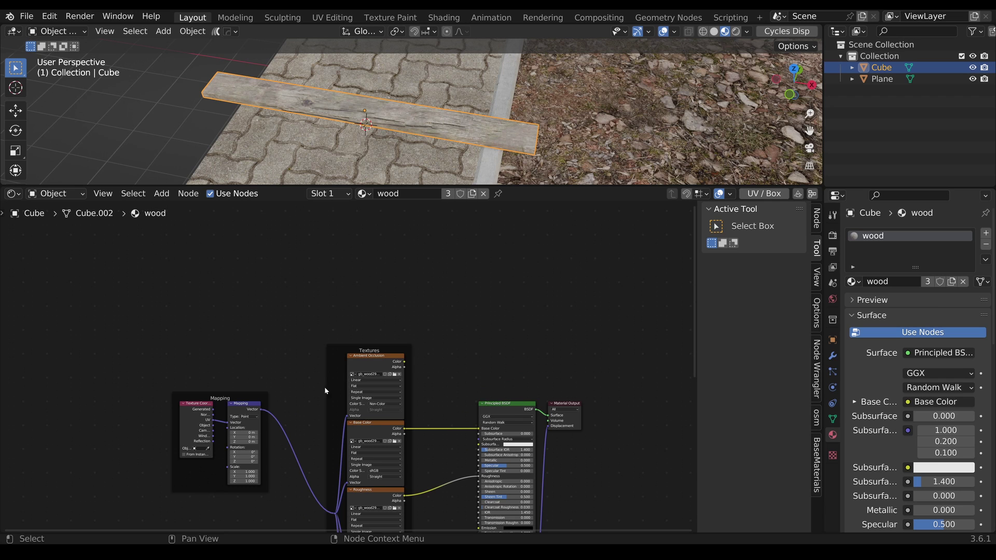
{"action": "middle_click_drag", "start_coordinate": [302, 393], "coordinate": [474, 338]}
{"action": "scroll", "coordinate": [363, 397], "scroll_direction": "up", "scroll_amount": 2}
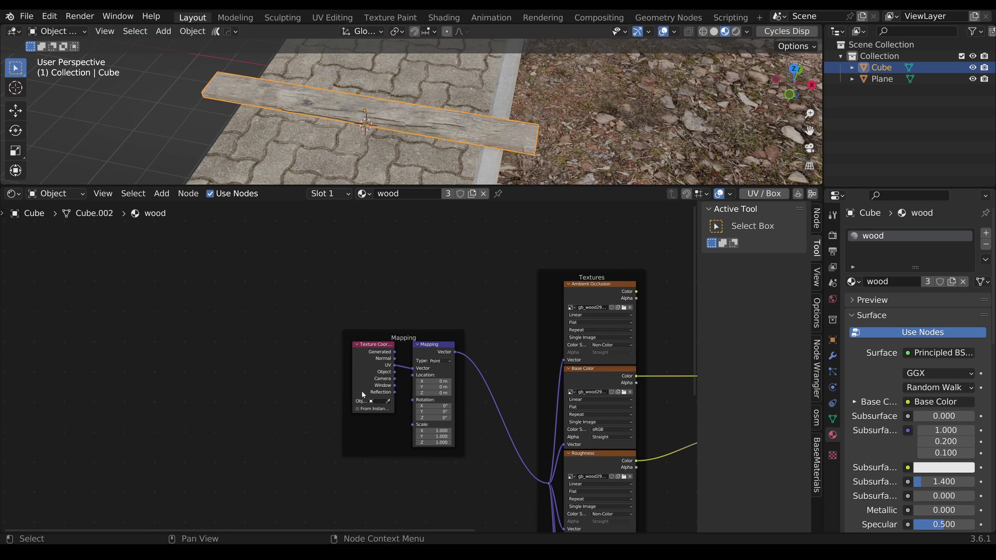
{"action": "left_click_drag", "start_coordinate": [363, 388], "coordinate": [238, 390]}
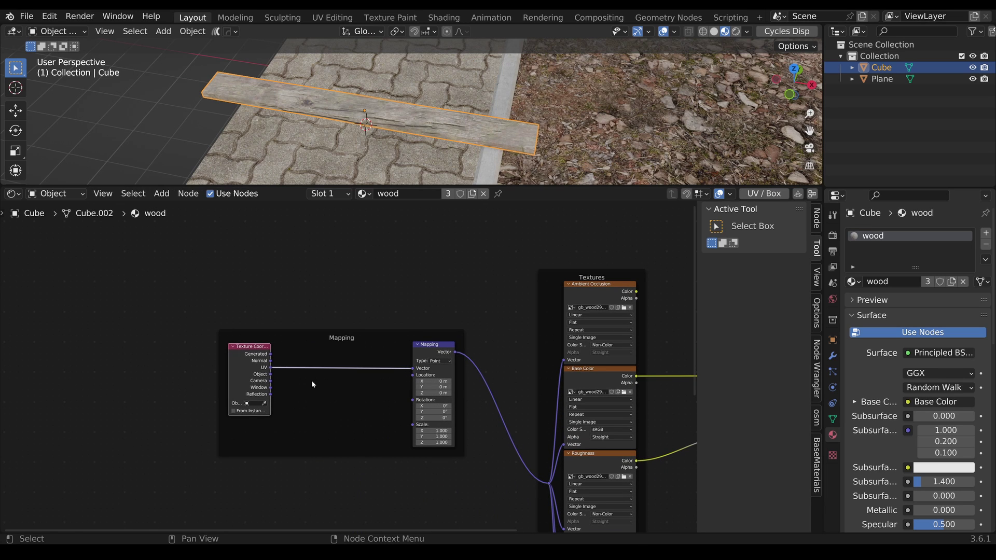
- Add an Object Info node and place it beneath the Texture Coordinate node in the Mapping frame
{"action": "key", "text": "shift+a"}
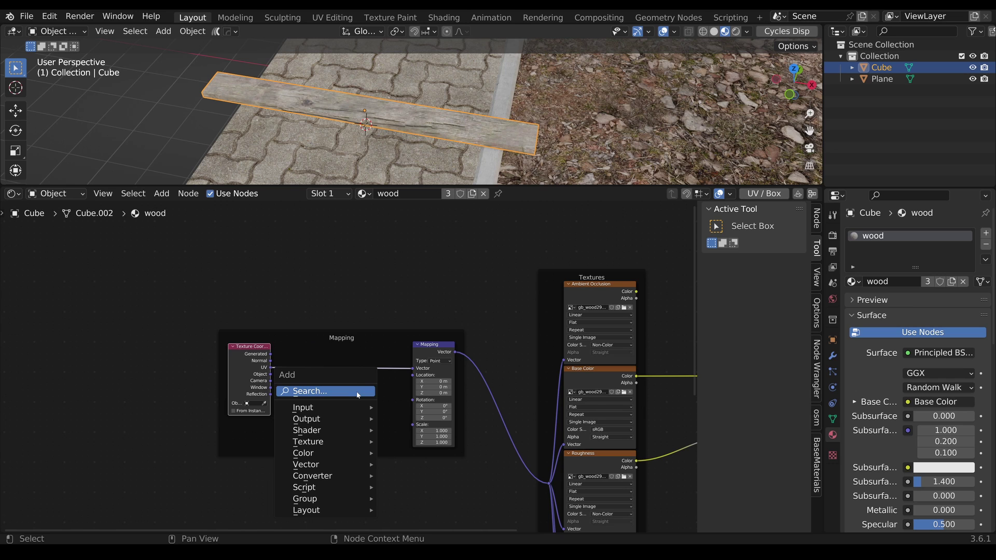
{"action": "mouse_move", "coordinate": [348, 410]}
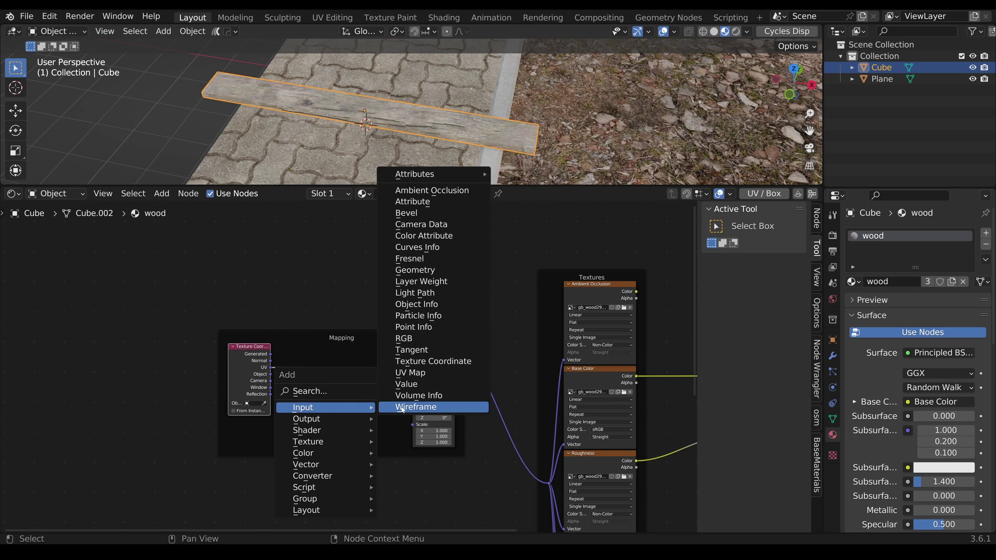
{"action": "left_click", "coordinate": [418, 305]}
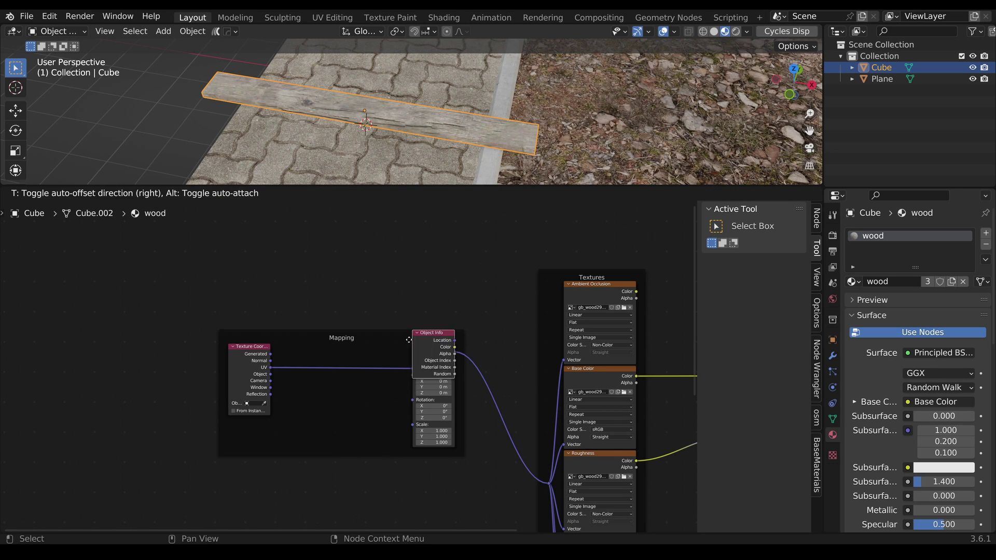
{"action": "left_click", "coordinate": [291, 415]}
{"action": "left_click_drag", "start_coordinate": [301, 420], "coordinate": [242, 444]}
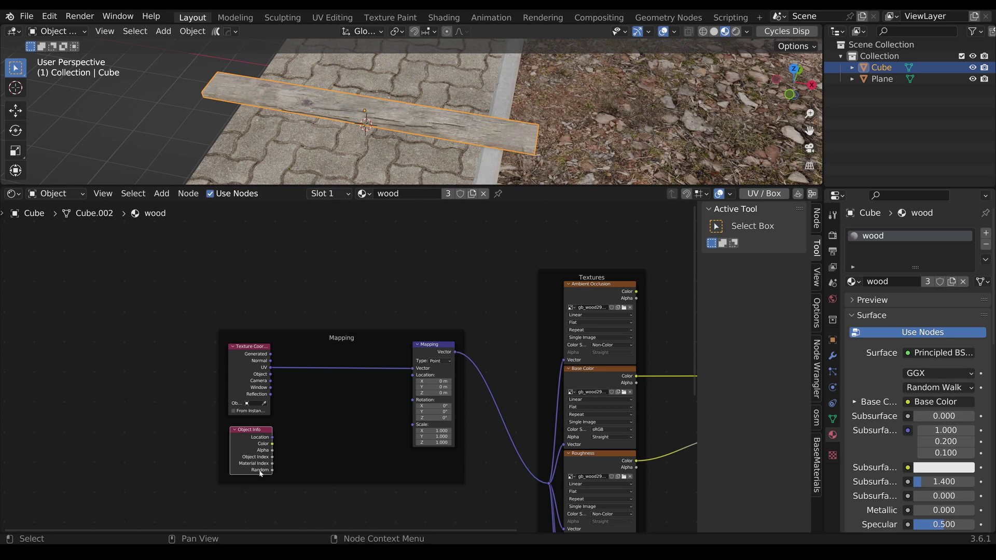
- Add a Math node set to Multiply with a value of 15.300, fed by the Object Info node's Random output
{"action": "key", "text": "shift+a"}
{"action": "mouse_move", "coordinate": [340, 427]}
{"action": "mouse_move", "coordinate": [294, 492]}
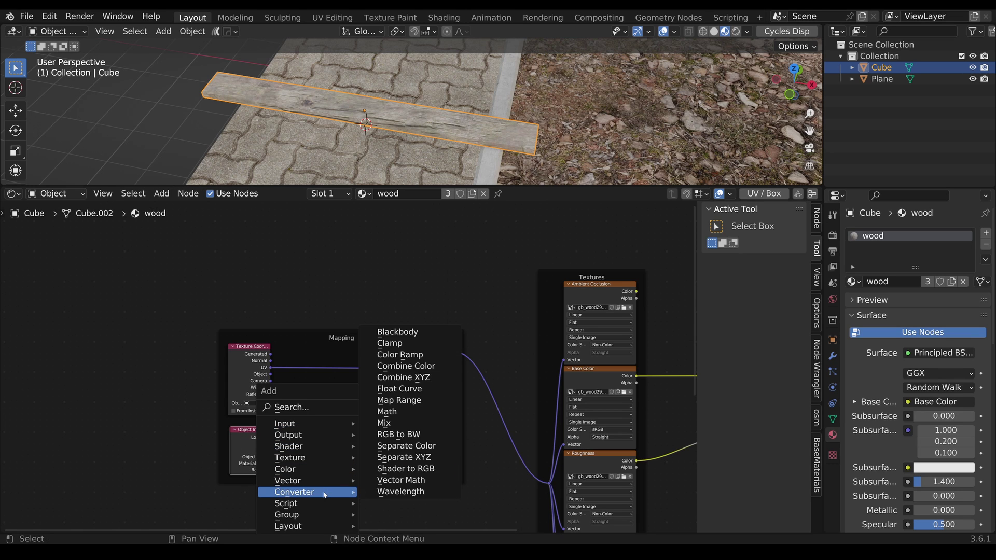
{"action": "left_click", "coordinate": [386, 412]}
{"action": "left_click", "coordinate": [290, 428]}
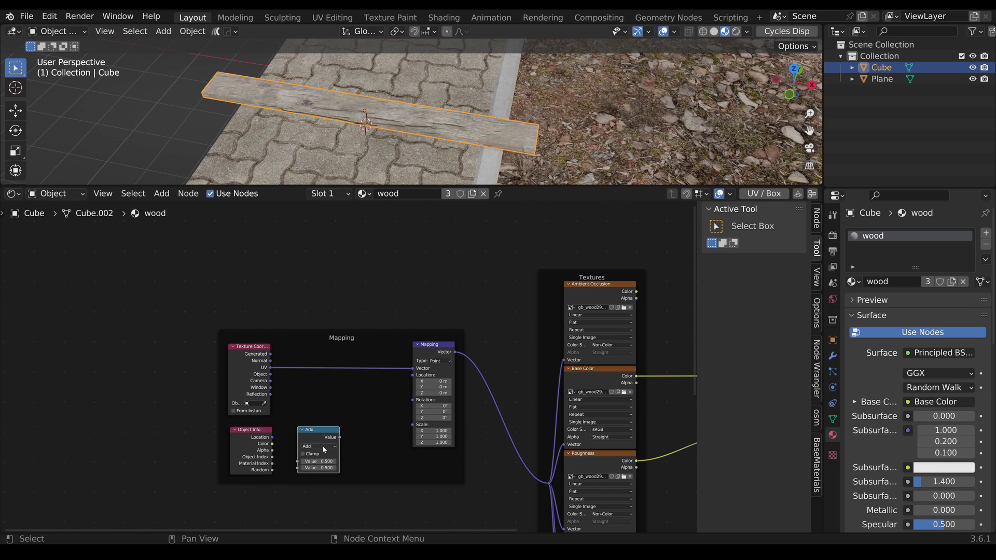
{"action": "left_click", "coordinate": [322, 446]}
{"action": "left_click", "coordinate": [330, 476]}
{"action": "scroll", "coordinate": [303, 467], "scroll_direction": "up", "scroll_amount": 3}
{"action": "left_click_drag", "start_coordinate": [244, 473], "coordinate": [299, 464]}
{"action": "scroll", "coordinate": [300, 465], "scroll_direction": "down", "scroll_amount": 2}
- Add a Combine XYZ node, linking the Multiply result to its X input and its Vector output to the Mapping node's Location
{"action": "key", "text": "shift+a"}
{"action": "mouse_move", "coordinate": [303, 425]}
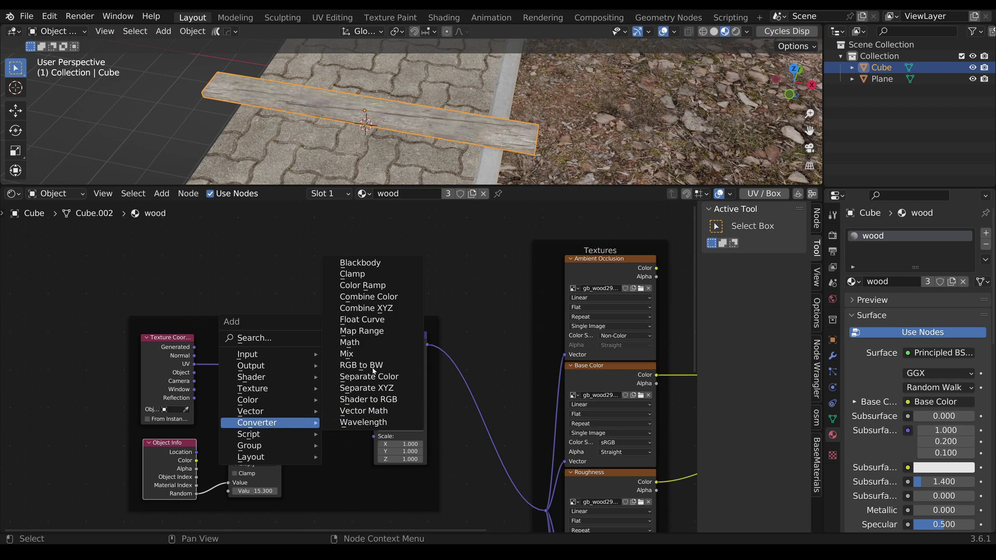
{"action": "left_click", "coordinate": [366, 308]}
{"action": "left_click", "coordinate": [297, 442]}
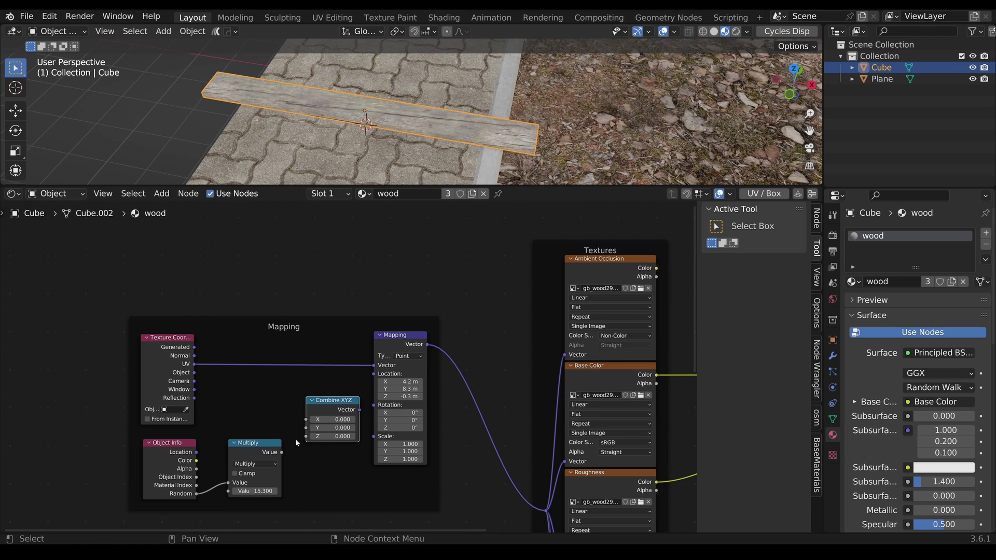
{"action": "left_click_drag", "start_coordinate": [281, 452], "coordinate": [373, 378]}
- Space out the Object Info and Multiply nodes, and add a Math node set to Divide by 5.000, fed by the Multiply result
{"action": "middle_click_drag", "start_coordinate": [177, 462], "coordinate": [262, 440]}
{"action": "left_click_drag", "start_coordinate": [261, 440], "coordinate": [185, 436]}
{"action": "left_click_drag", "start_coordinate": [332, 452], "coordinate": [301, 482]}
{"action": "key", "text": "shift+a"}
{"action": "mouse_move", "coordinate": [319, 433]}
{"action": "left_click", "coordinate": [368, 350]}
{"action": "left_click", "coordinate": [318, 450]}
{"action": "left_click", "coordinate": [329, 462]}
{"action": "left_click", "coordinate": [325, 396]}
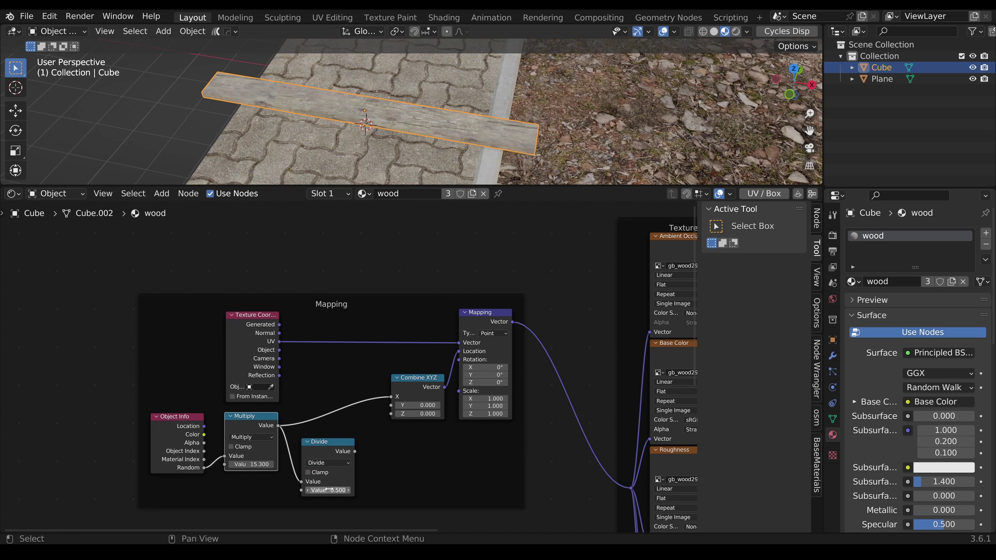
- Duplicate the Divide node as a Power node with exponent 8.500, fed by Divide and linked to Combine XYZ's Y input
{"action": "key", "text": "shift+d"}
{"action": "left_click", "coordinate": [394, 464]}
{"action": "left_click", "coordinate": [397, 465]}
{"action": "left_click", "coordinate": [400, 486]}
{"action": "left_click_drag", "start_coordinate": [355, 452], "coordinate": [371, 484]}
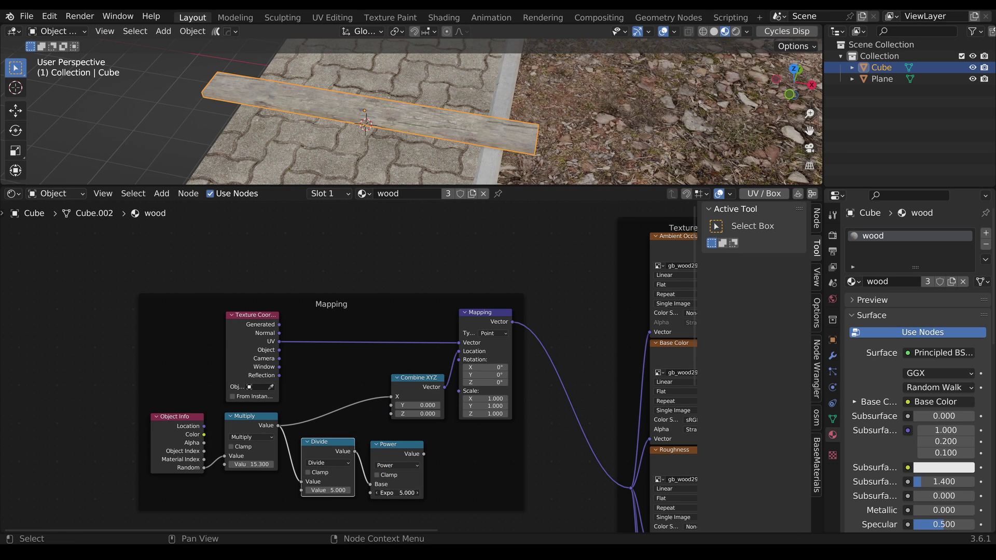
{"action": "left_click_drag", "start_coordinate": [424, 454], "coordinate": [391, 405]}
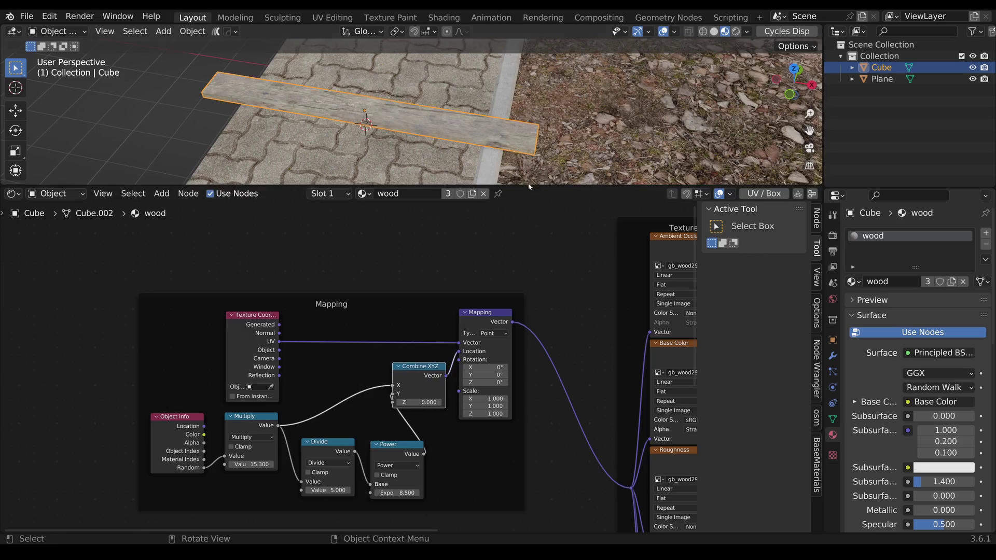
- Duplicate the plank six times across the path to test the texture variation, and reposition the last copy
{"action": "left_click_drag", "start_coordinate": [519, 188], "coordinate": [535, 426]}
{"action": "middle_click_drag", "start_coordinate": [446, 295], "coordinate": [414, 285]}
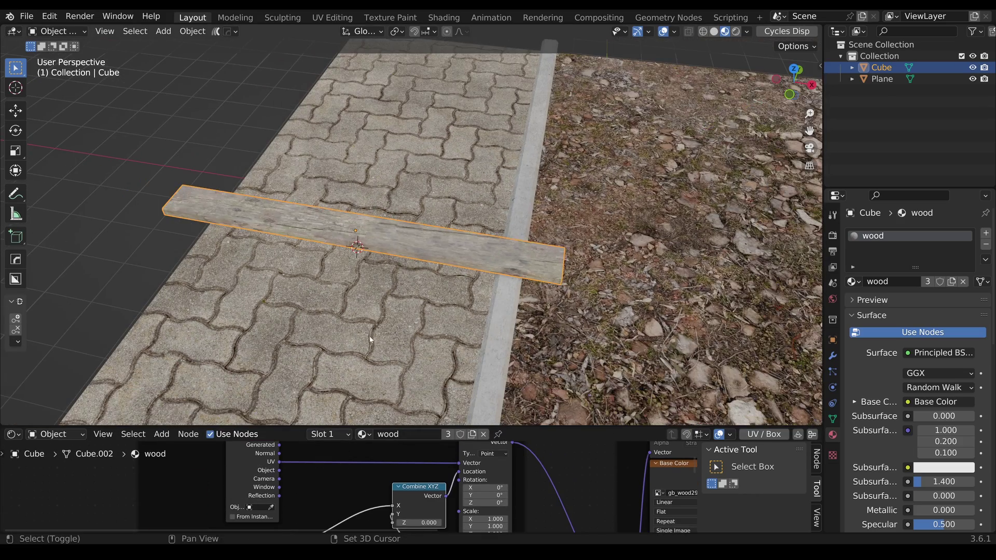
{"action": "key", "text": "shift+d"}
{"action": "left_click", "coordinate": [398, 300]}
{"action": "key", "text": "shift+d"}
{"action": "left_click", "coordinate": [473, 272]}
{"action": "key", "text": "shift+d"}
{"action": "left_click", "coordinate": [517, 241]}
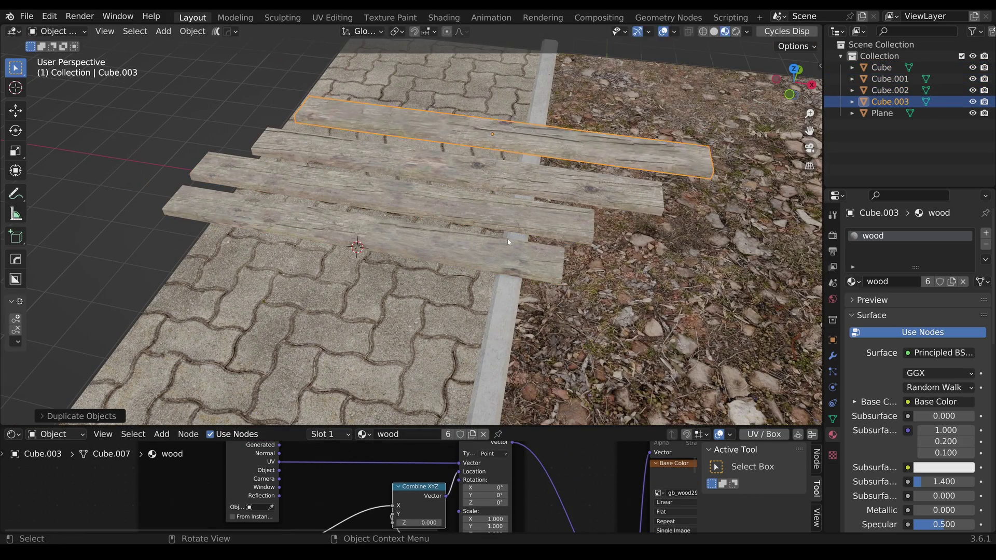
{"action": "key", "text": "shift+d"}
{"action": "left_click", "coordinate": [562, 209]}
{"action": "key", "text": "shift+d"}
{"action": "left_click", "coordinate": [605, 193]}
{"action": "key", "text": "shift+d"}
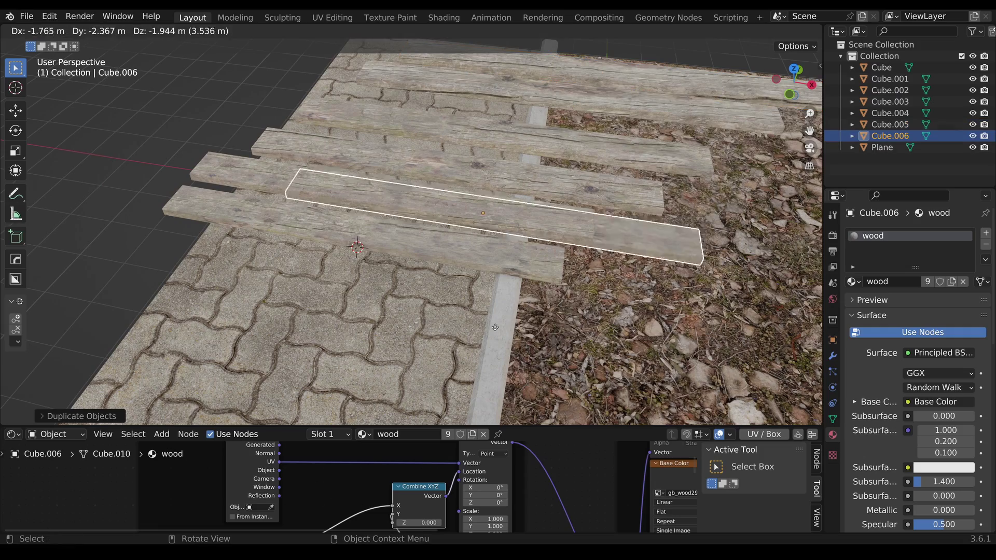
{"action": "left_click", "coordinate": [448, 387]}
{"action": "key", "text": "g"}
{"action": "left_click", "coordinate": [431, 296]}
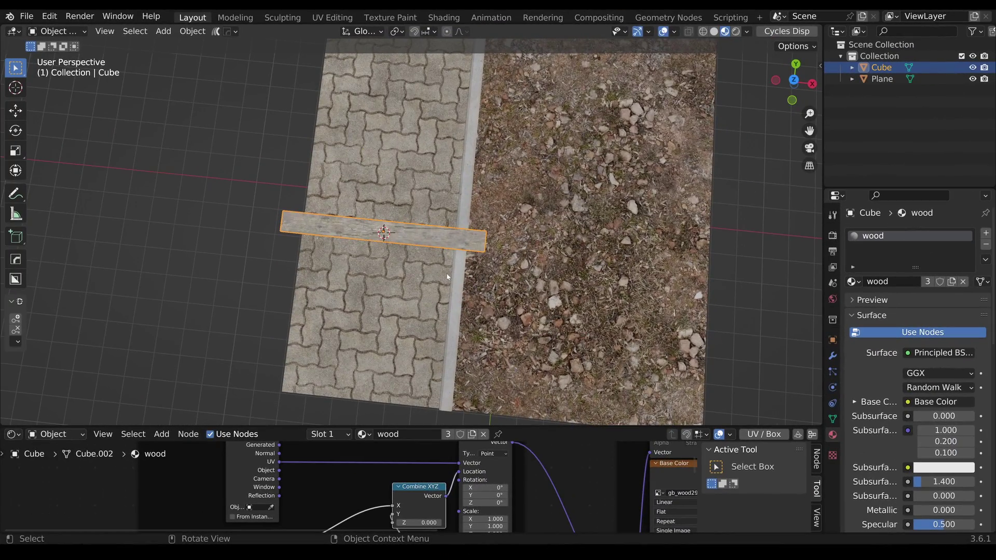
- Create a linked duplicate of the plank in the horizontal plane, offset beside the original and toward the gravel
{"action": "key", "text": "shift+d"}
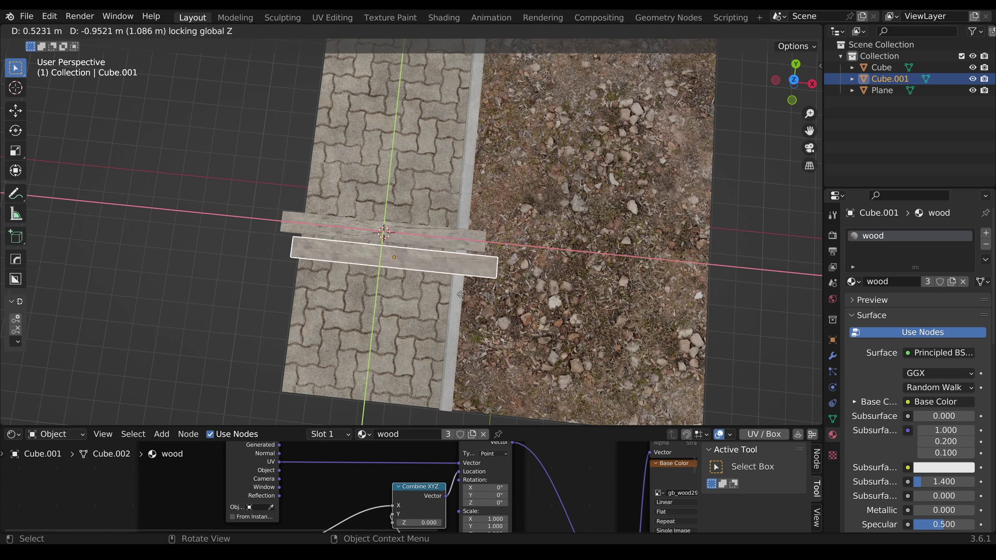
{"action": "left_click", "coordinate": [530, 301]}
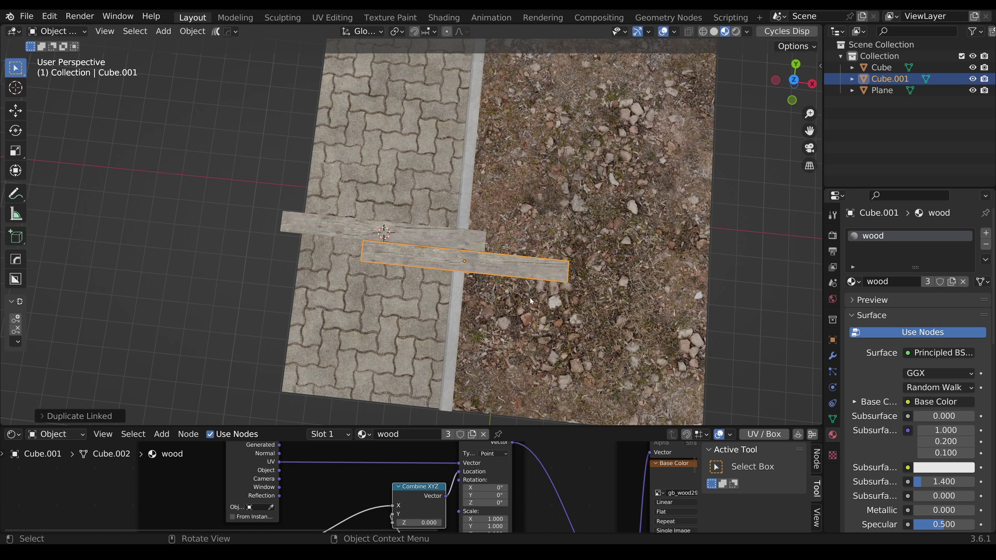
{"action": "middle_click_drag", "start_coordinate": [458, 269], "coordinate": [446, 291]}
- Make a linked duplicate of both planks along the global Y axis and repeat it twice to form four rows
{"action": "left_click", "coordinate": [363, 291], "text": "shift"}
{"action": "key", "text": "shift+d"}
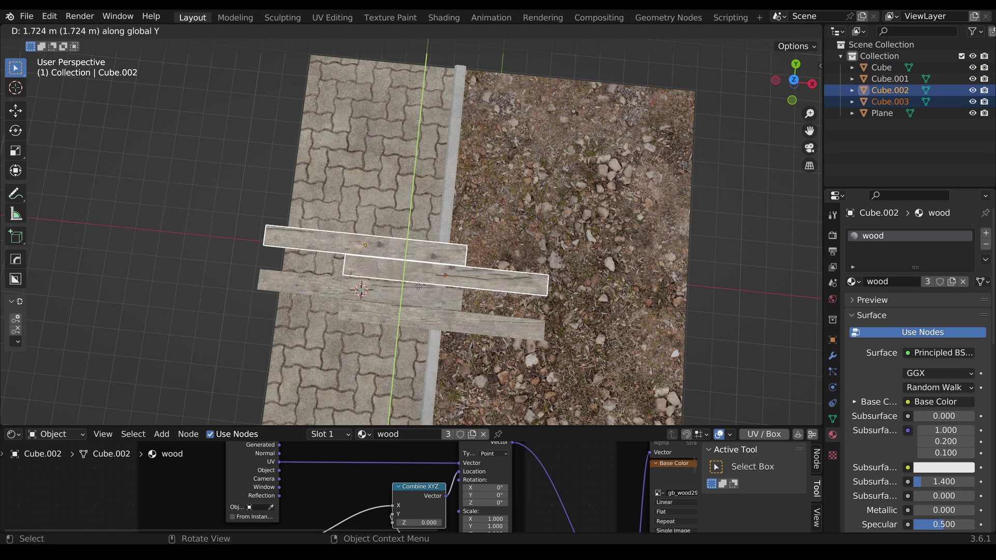
{"action": "left_click", "coordinate": [451, 336]}
{"action": "key", "text": "shift+r"}
{"action": "key", "text": "shift+r"}
- Select the four planks extending onto the gravel and place linked duplicates of them on the opposite side of the deck
{"action": "left_click", "coordinate": [453, 193]}
{"action": "left_click", "coordinate": [449, 235], "text": "shift"}
{"action": "left_click", "coordinate": [466, 280], "text": "shift"}
{"action": "left_click", "coordinate": [493, 325], "text": "shift"}
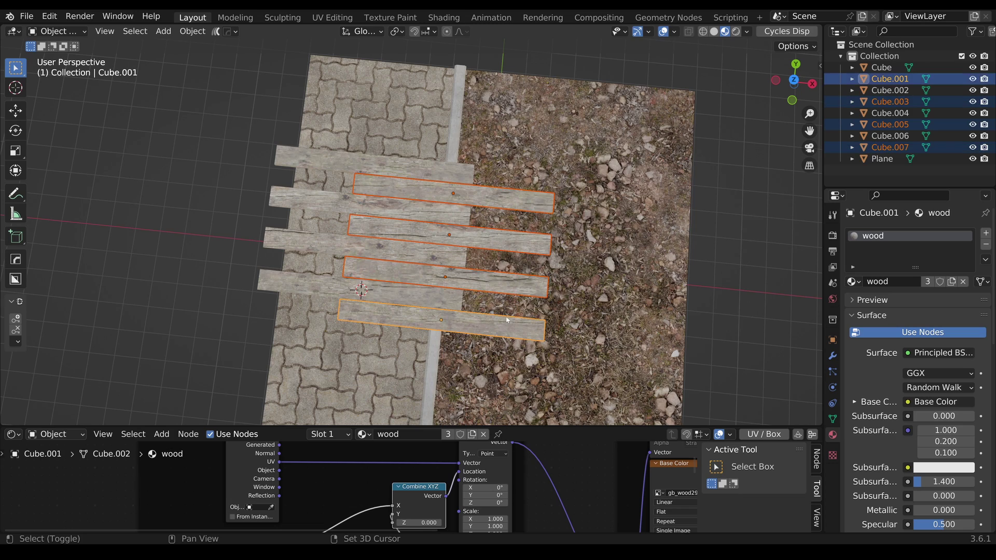
{"action": "key", "text": "alt+d"}
{"action": "left_click", "coordinate": [353, 311]}
{"action": "middle_click_drag", "start_coordinate": [352, 311], "coordinate": [513, 410]}
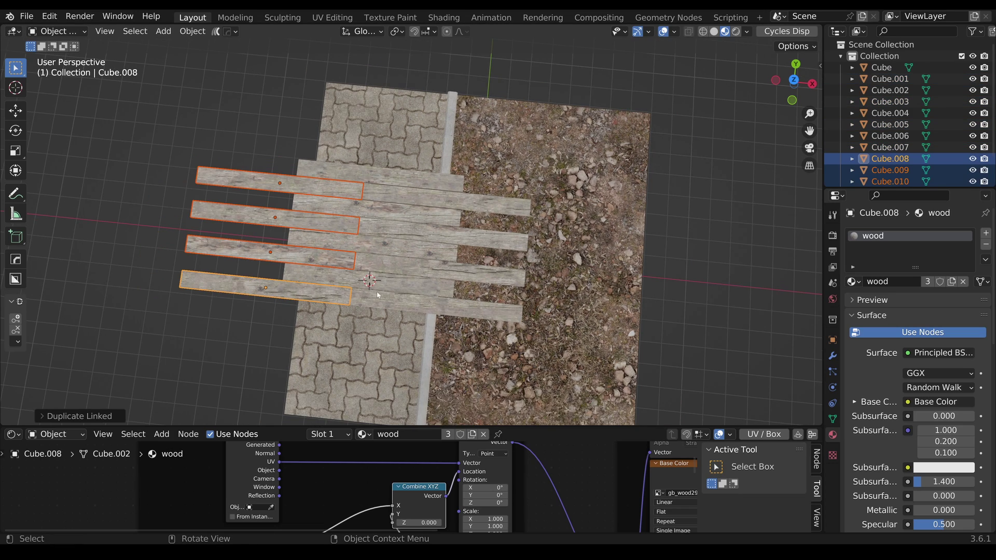
{"action": "scroll", "coordinate": [514, 410], "scroll_direction": "up", "scroll_amount": 5}
- Move the Principled BSDF node farther from the texture nodes to make room for color adjustments in the wood material
{"action": "left_click_drag", "start_coordinate": [518, 427], "coordinate": [508, 237]}
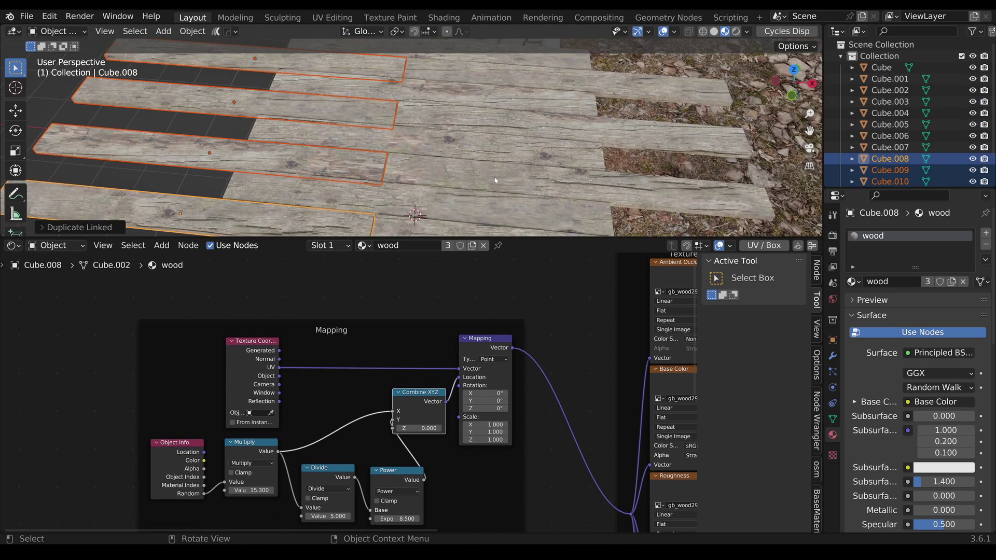
{"action": "scroll", "coordinate": [491, 188], "scroll_direction": "down", "scroll_amount": 3}
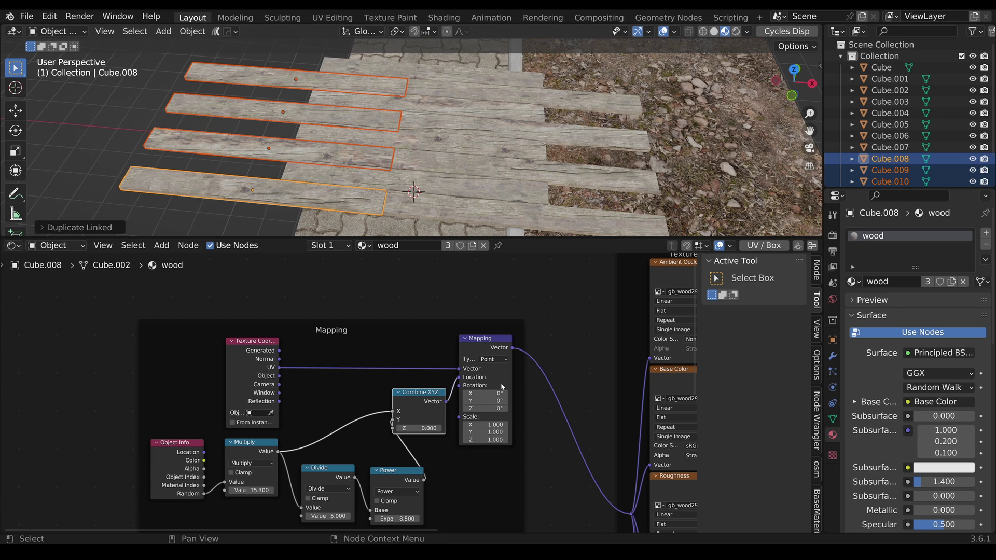
{"action": "middle_click_drag", "start_coordinate": [500, 383], "coordinate": [150, 386]}
{"action": "scroll", "coordinate": [275, 393], "scroll_direction": "down", "scroll_amount": 3}
{"action": "left_click_drag", "start_coordinate": [485, 395], "coordinate": [602, 394]}
{"action": "scroll", "coordinate": [527, 391], "scroll_direction": "up", "scroll_amount": 3}
{"action": "scroll", "coordinate": [382, 369], "scroll_direction": "up", "scroll_amount": 1}
- Insert a Hue/Saturation/Value node between the Base Color texture and the Principled BSDF, and test its Value setting
{"action": "key", "text": "shift+a"}
{"action": "mouse_move", "coordinate": [382, 364]}
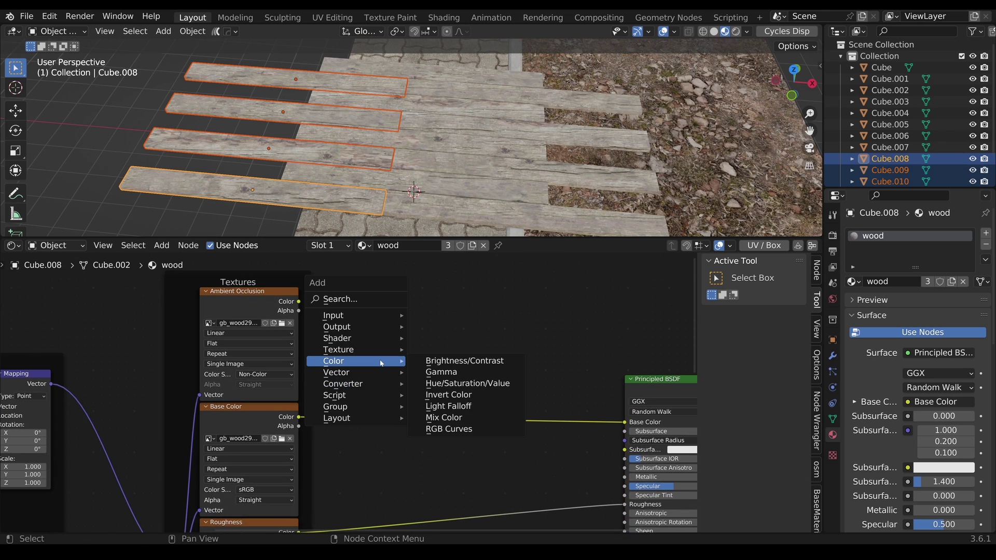
{"action": "left_click", "coordinate": [467, 383]}
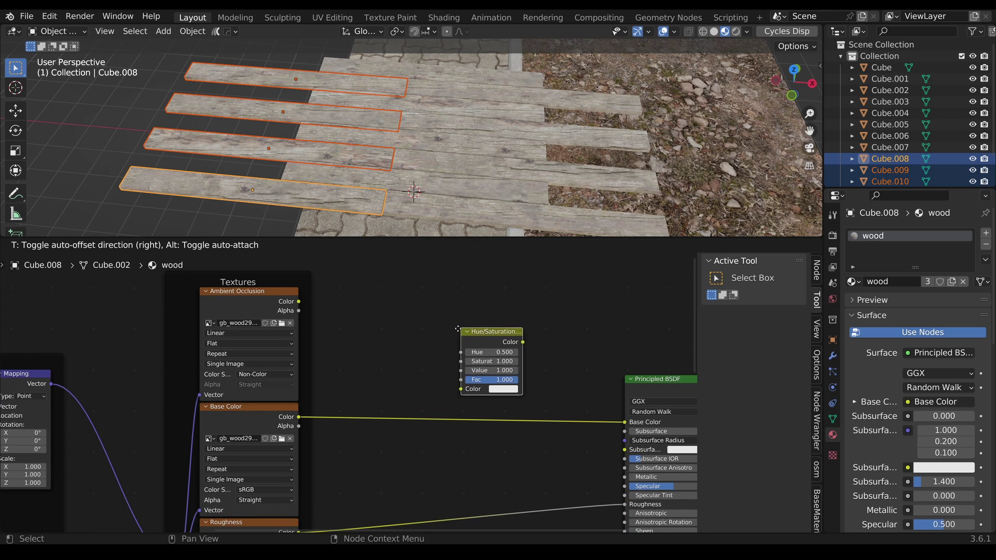
{"action": "left_click", "coordinate": [468, 333]}
{"action": "scroll", "coordinate": [468, 333], "scroll_direction": "down", "scroll_amount": 1}
{"action": "scroll", "coordinate": [468, 336], "scroll_direction": "down", "scroll_amount": 1}
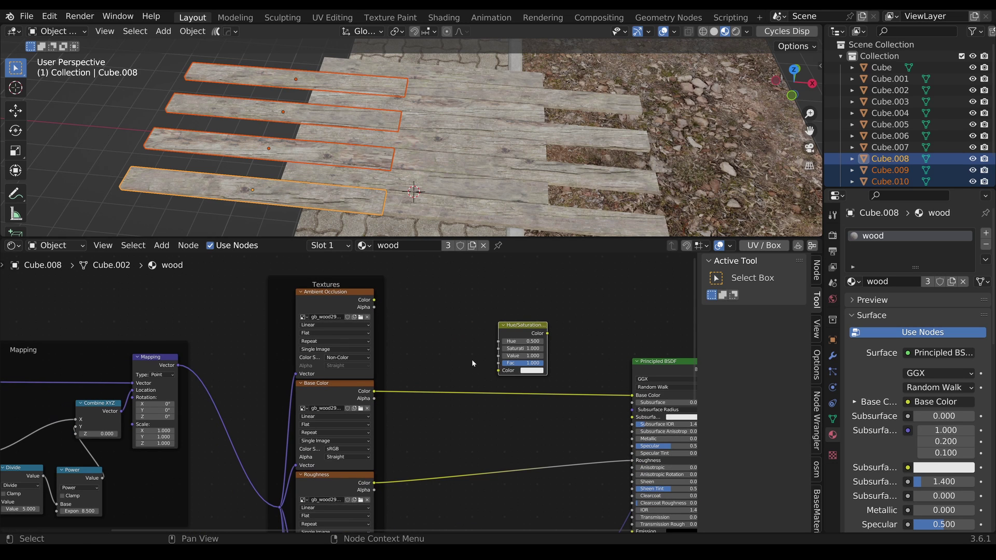
{"action": "middle_click_drag", "start_coordinate": [280, 400], "coordinate": [488, 352]}
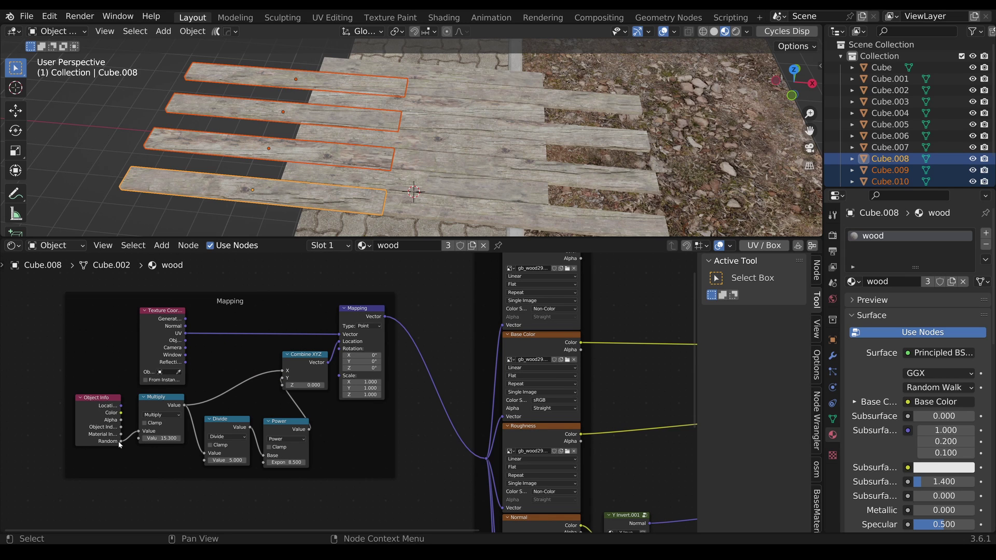
{"action": "scroll", "coordinate": [125, 436], "scroll_direction": "down", "scroll_amount": 2}
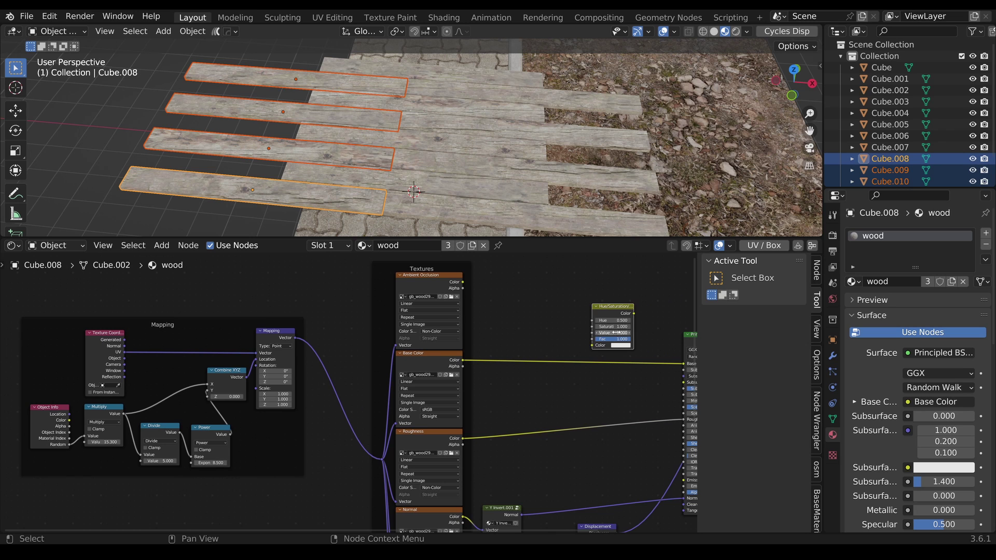
{"action": "left_click_drag", "start_coordinate": [617, 314], "coordinate": [606, 354]}
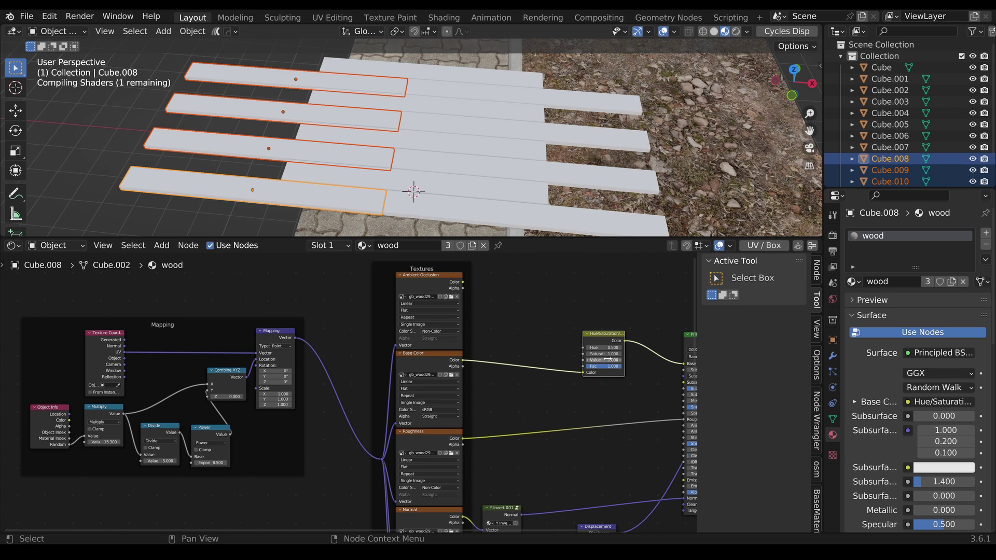
{"action": "key", "text": "Return"}
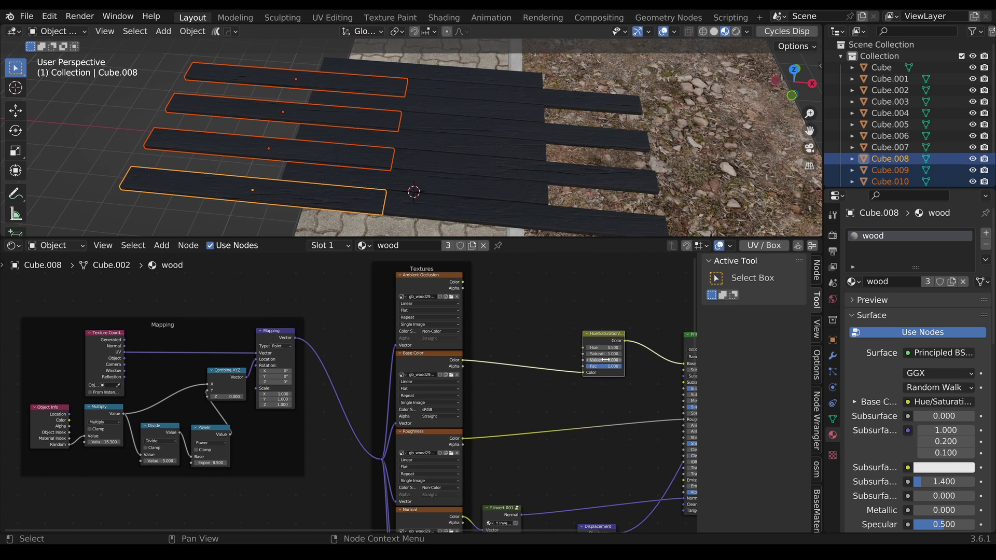
{"action": "key", "text": "Return"}
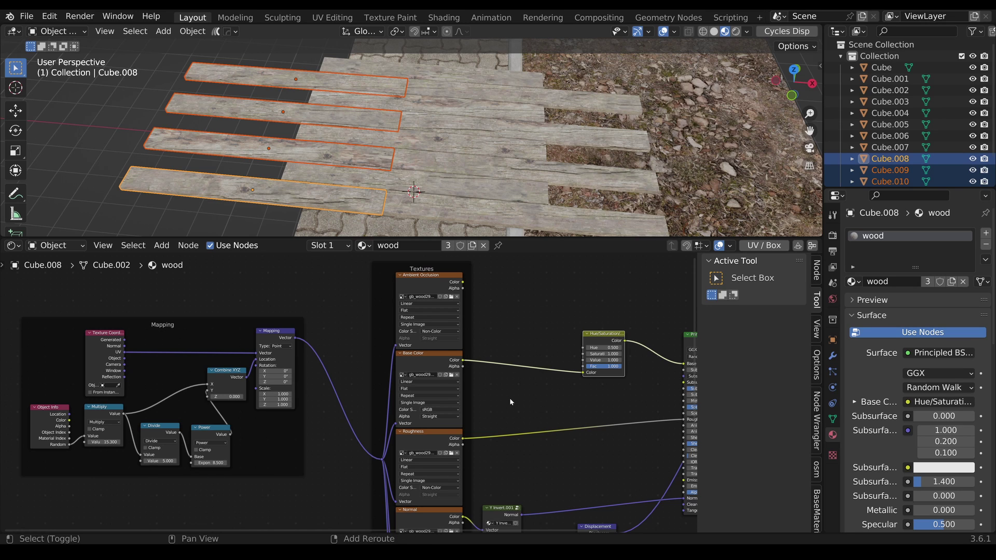
- Add a Map Range node above the Base Color link and feed its Value input from the Object Info node's Random output
{"action": "key", "text": "shift+a"}
{"action": "mouse_move", "coordinate": [511, 422]}
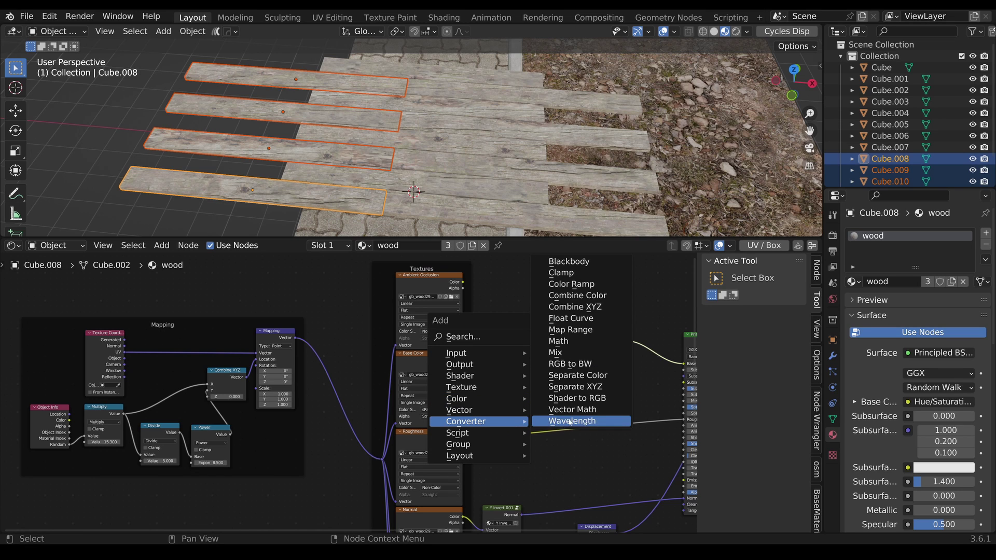
{"action": "left_click", "coordinate": [558, 330]}
{"action": "left_click", "coordinate": [518, 286]}
{"action": "left_click_drag", "start_coordinate": [70, 445], "coordinate": [520, 327]}
{"action": "scroll", "coordinate": [537, 348], "scroll_direction": "up", "scroll_amount": 3}
{"action": "middle_click_drag", "start_coordinate": [535, 352], "coordinate": [399, 410]}
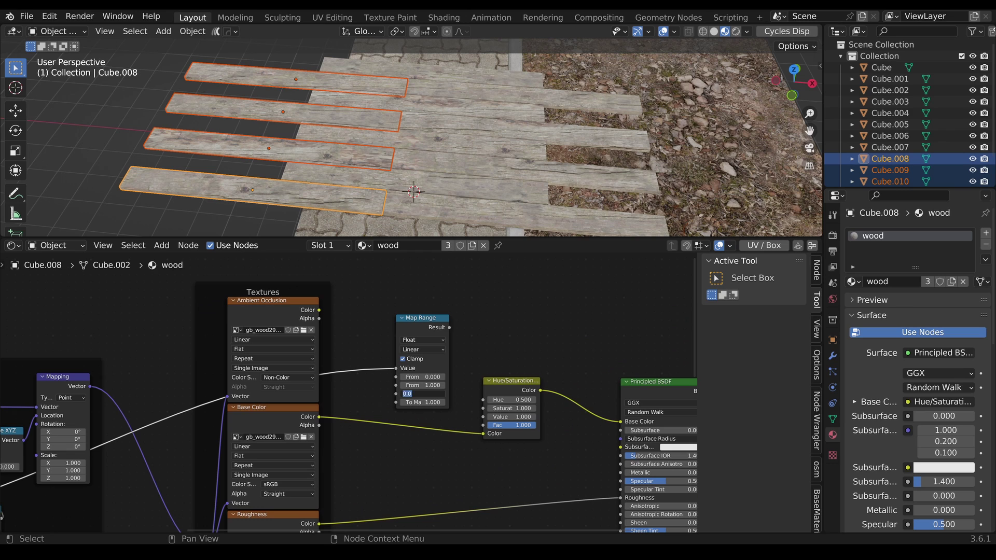
- Link the Map Range result to the Hue/Saturation node's Value input, set To Min to 0.5, and collapse the Map Range beside it
{"action": "left_click_drag", "start_coordinate": [449, 327], "coordinate": [461, 344]}
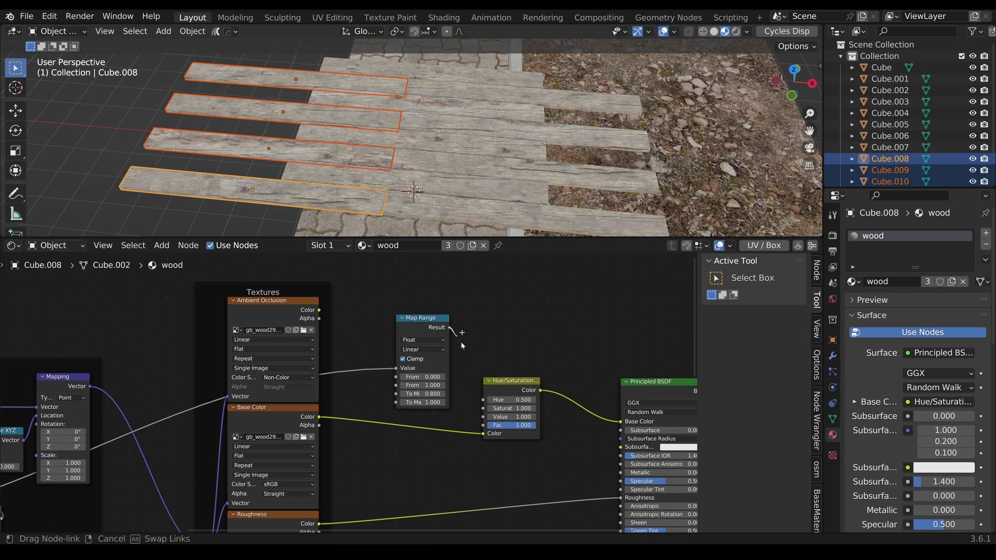
{"action": "left_click_drag", "start_coordinate": [479, 419], "coordinate": [426, 396]}
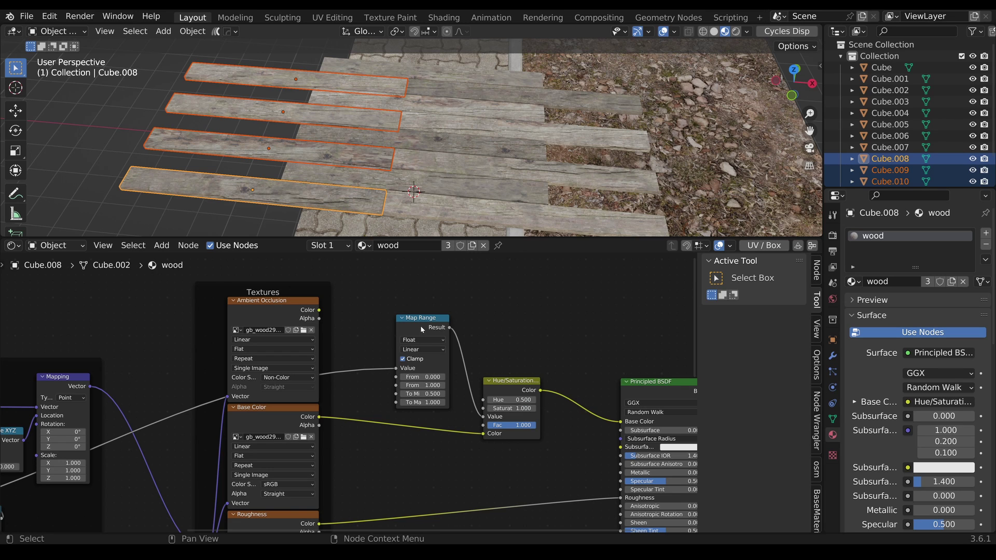
{"action": "key", "text": "h"}
{"action": "left_click_drag", "start_coordinate": [421, 325], "coordinate": [411, 413]}
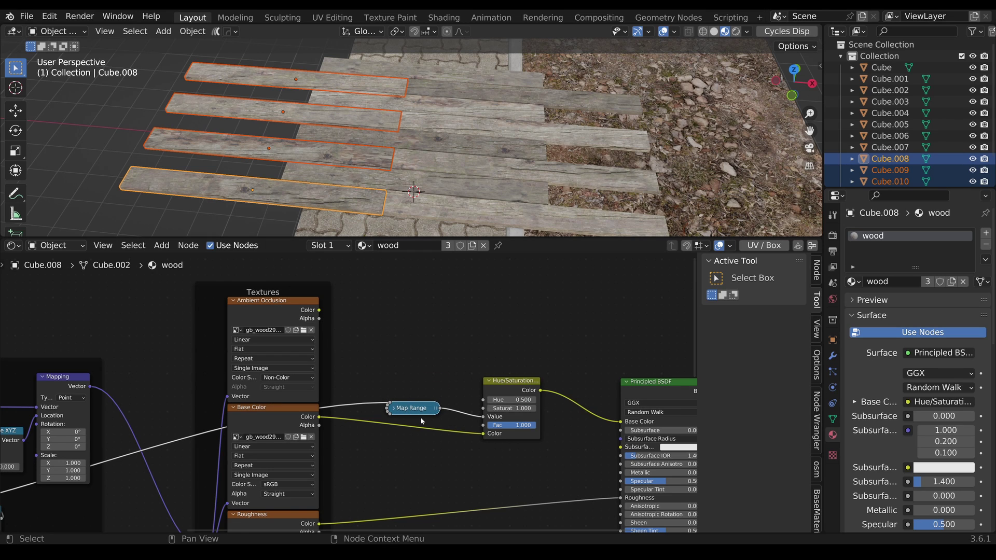
- Duplicate the Map Range node, share its input through a reroute, and feed the copy into the Hue/Saturation node's Saturation with an adjusted To Max
{"action": "key", "text": "shift+d"}
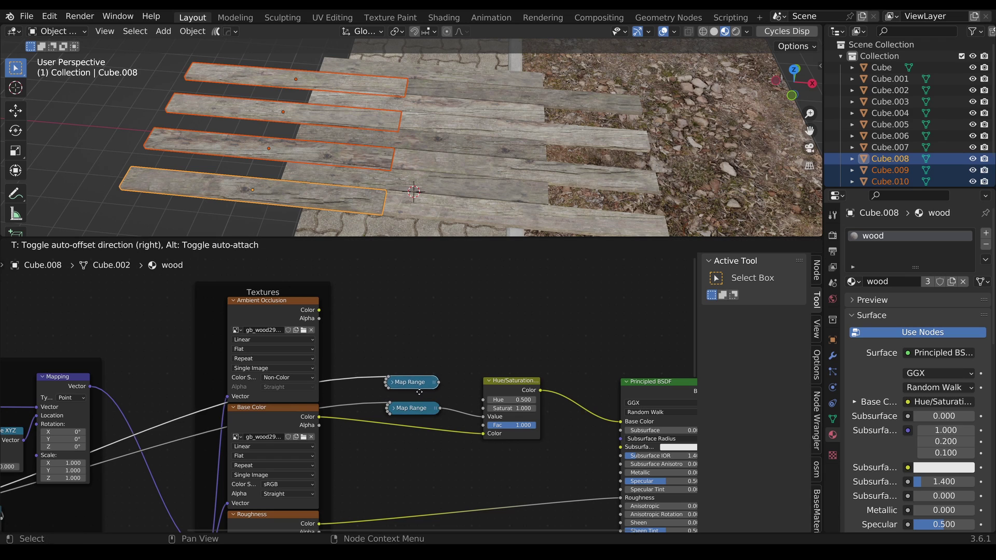
{"action": "left_click", "coordinate": [421, 397]}
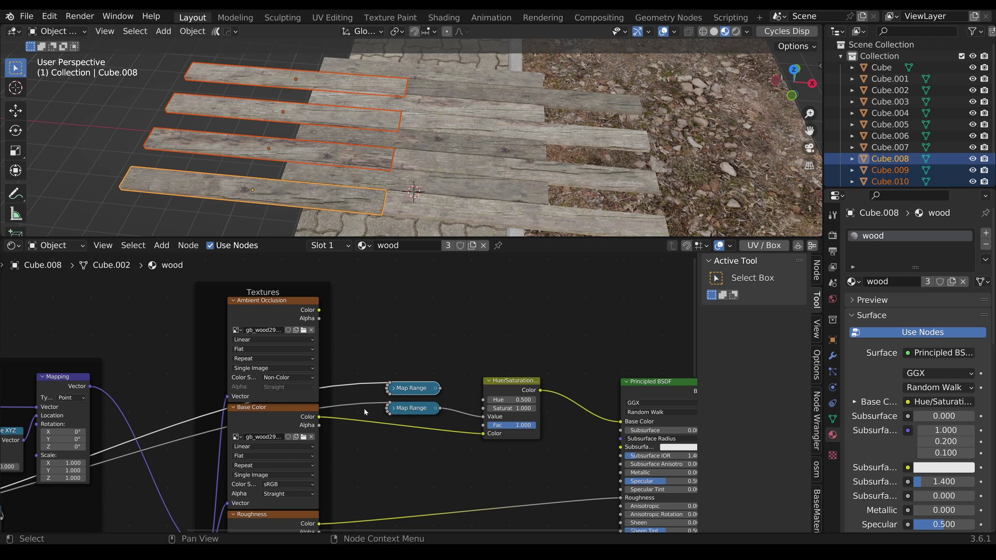
{"action": "mouse_move", "coordinate": [364, 409]}
{"action": "right_mouse_down", "text": "shift"}
{"action": "mouse_move", "coordinate": [363, 366]}
{"action": "mouse_move", "coordinate": [366, 380]}
{"action": "right_mouse_up", "text": "shift"}
{"action": "scroll", "coordinate": [406, 387], "scroll_direction": "up", "scroll_amount": 2}
{"action": "left_click_drag", "start_coordinate": [358, 390], "coordinate": [413, 416]}
{"action": "key", "text": "h"}
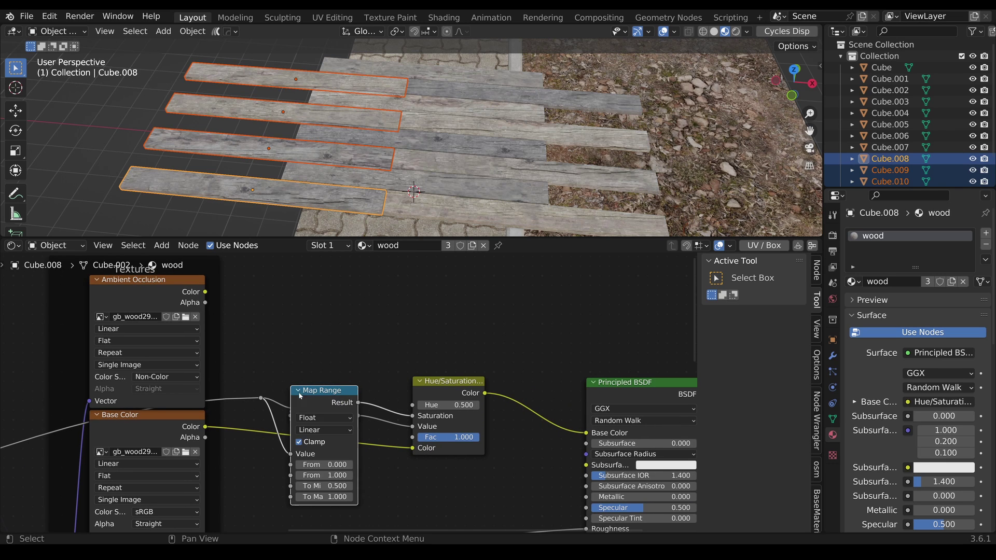
{"action": "left_click", "coordinate": [351, 497]}
{"action": "left_click", "coordinate": [299, 392]}
- Set the Map Range driving the Value input to To Min 0.6 and To Max 1.1, then collapse it
{"action": "left_click", "coordinate": [300, 417]}
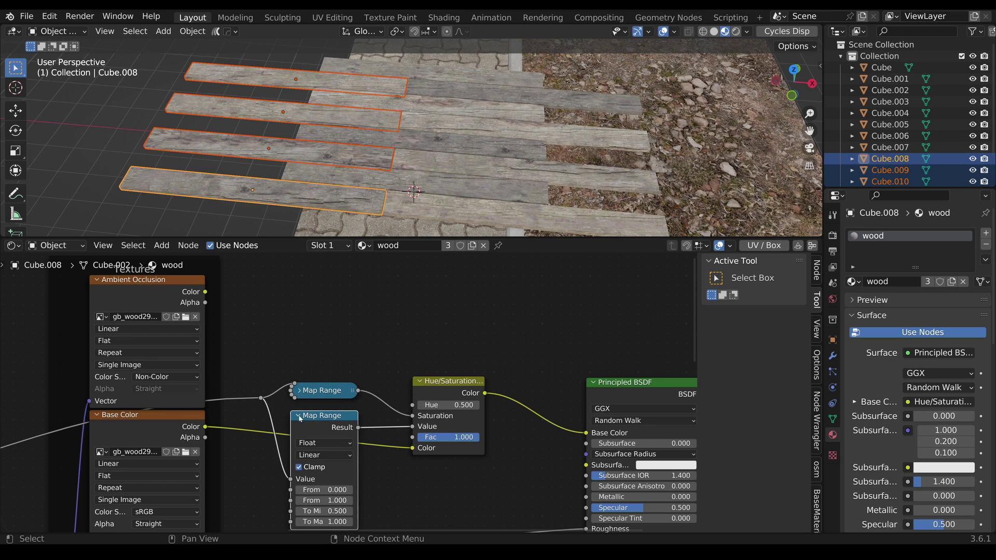
{"action": "middle_click_drag", "start_coordinate": [326, 486], "coordinate": [312, 440]}
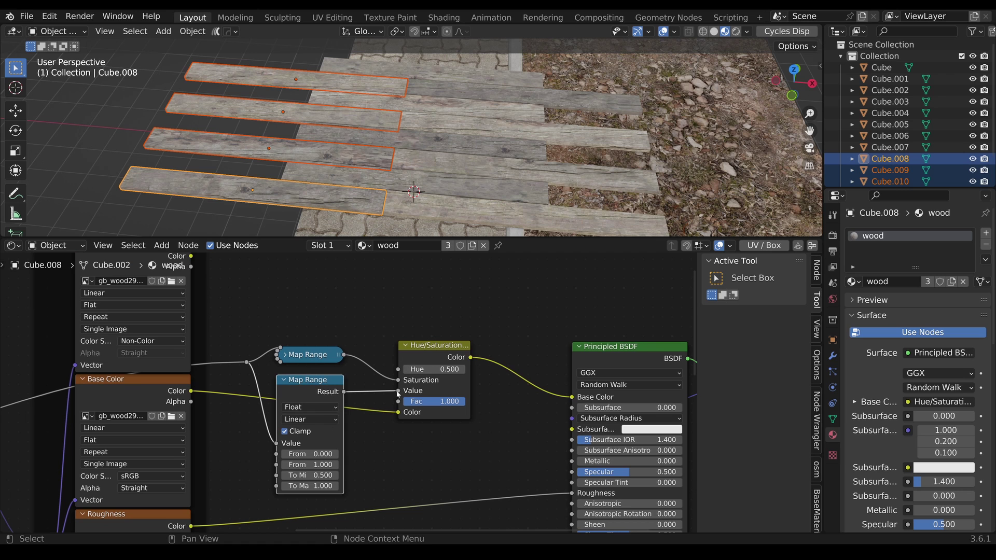
{"action": "left_click", "coordinate": [335, 475]}
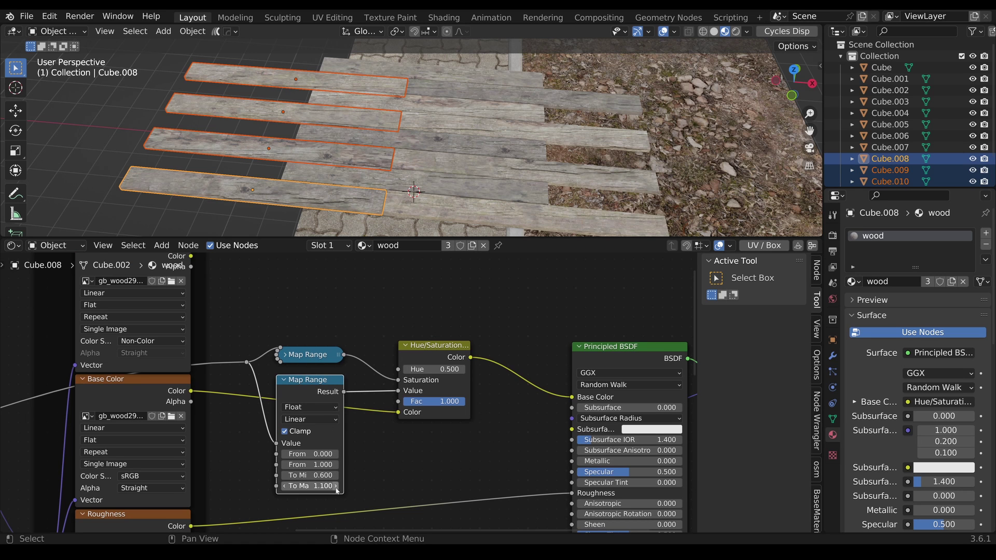
{"action": "left_click", "coordinate": [284, 379]}
{"action": "middle_click_drag", "start_coordinate": [405, 176], "coordinate": [428, 165]}
- Add a Noise Texture node below the Mapping frame in the wood material
{"action": "scroll", "coordinate": [412, 350], "scroll_direction": "down", "scroll_amount": 4}
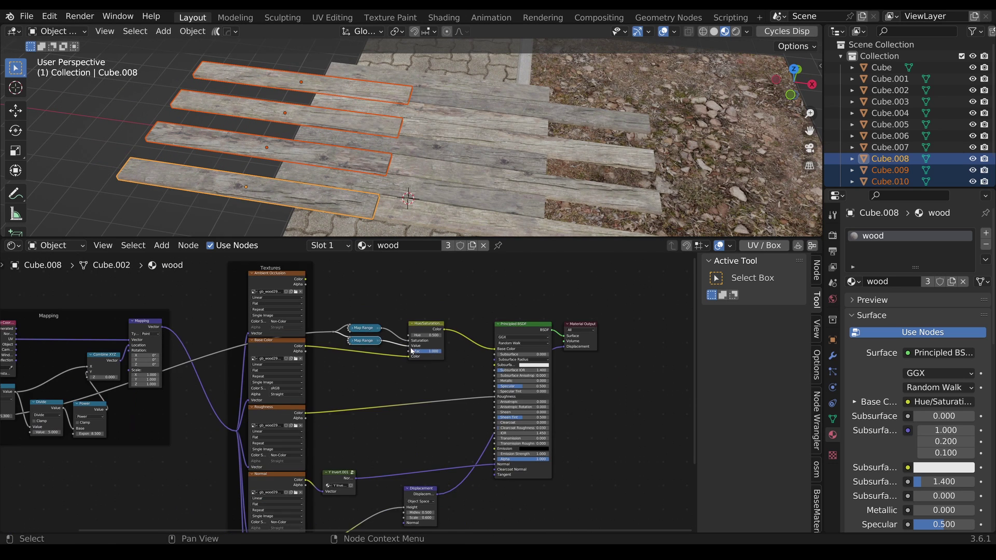
{"action": "scroll", "coordinate": [412, 350], "scroll_direction": "left", "scroll_amount": 3, "text": "ctrl"}
{"action": "scroll", "coordinate": [425, 365], "scroll_direction": "down", "scroll_amount": 1}
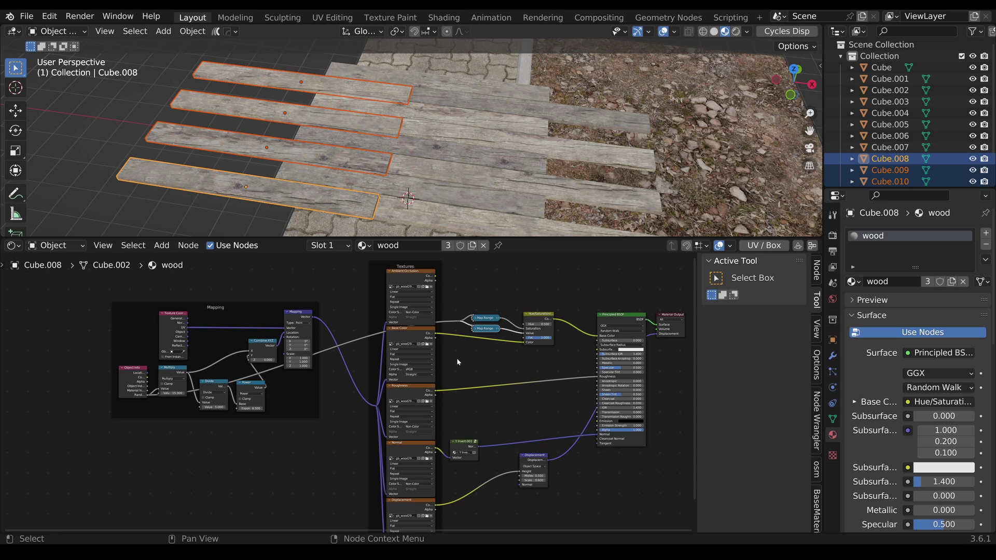
{"action": "scroll", "coordinate": [475, 346], "scroll_direction": "left", "scroll_amount": 4, "text": "ctrl"}
{"action": "scroll", "coordinate": [476, 346], "scroll_direction": "up", "scroll_amount": 3}
{"action": "key", "text": "shift+a"}
{"action": "mouse_move", "coordinate": [358, 450]}
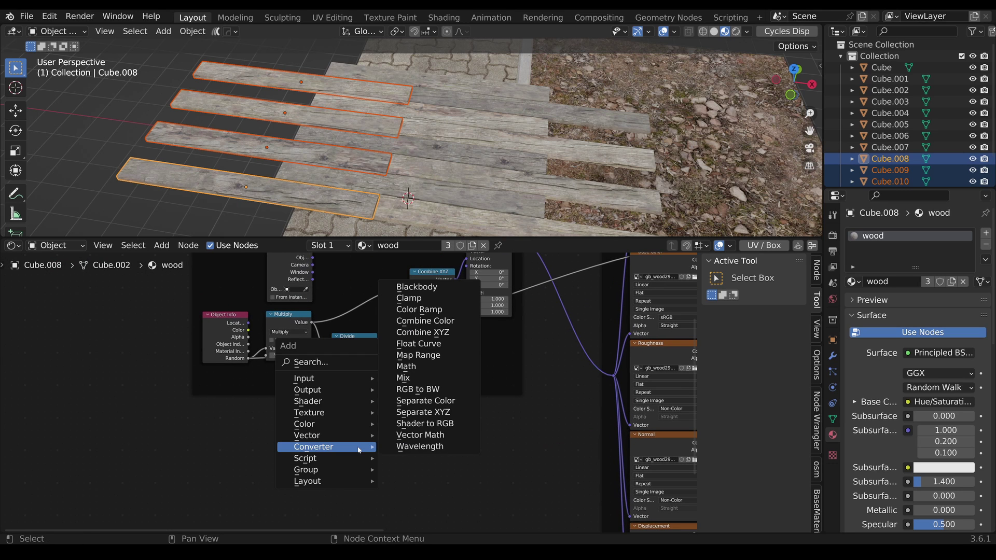
{"action": "mouse_move", "coordinate": [310, 412]}
{"action": "left_click", "coordinate": [429, 374]}
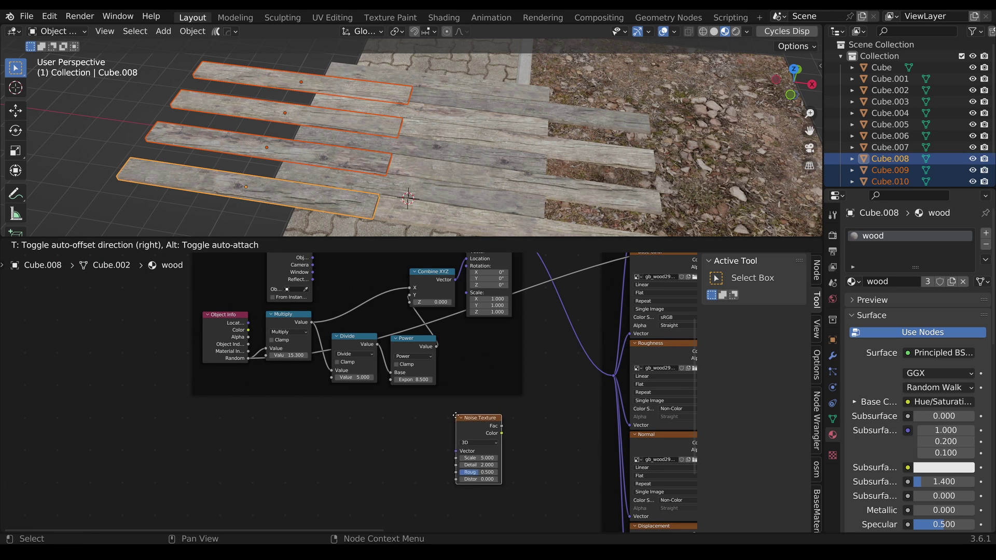
{"action": "left_click", "coordinate": [439, 413]}
{"action": "scroll", "coordinate": [378, 425], "scroll_direction": "down", "scroll_amount": 1}
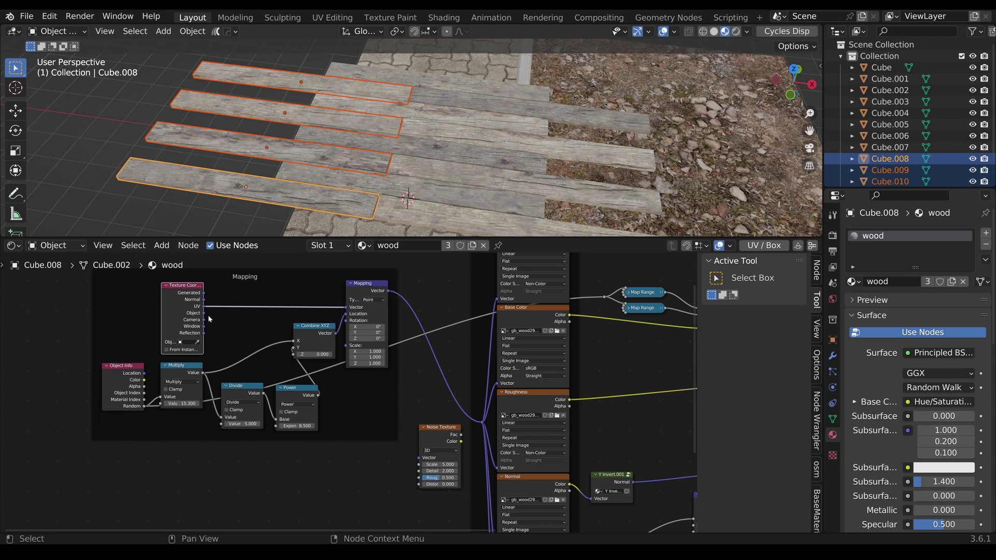
- Feed Object texture coordinates into the Noise Texture through a new Mapping node, with the Multiply node's value driving its Location
{"action": "left_click_drag", "start_coordinate": [206, 315], "coordinate": [420, 460]}
{"action": "key", "text": "shift+a"}
{"action": "mouse_move", "coordinate": [353, 477]}
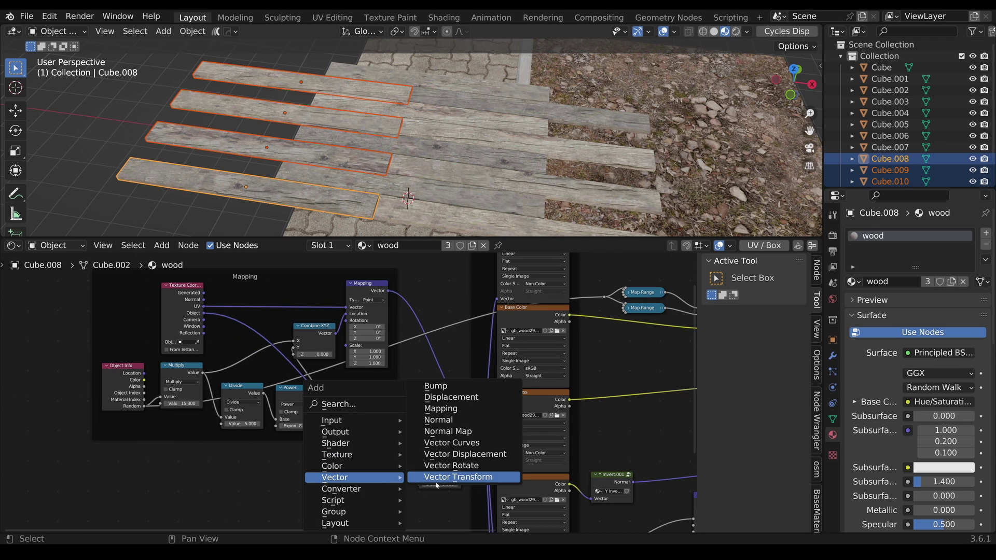
{"action": "left_click", "coordinate": [441, 408]}
{"action": "left_click", "coordinate": [374, 431]}
{"action": "middle_click_drag", "start_coordinate": [380, 466], "coordinate": [384, 441]}
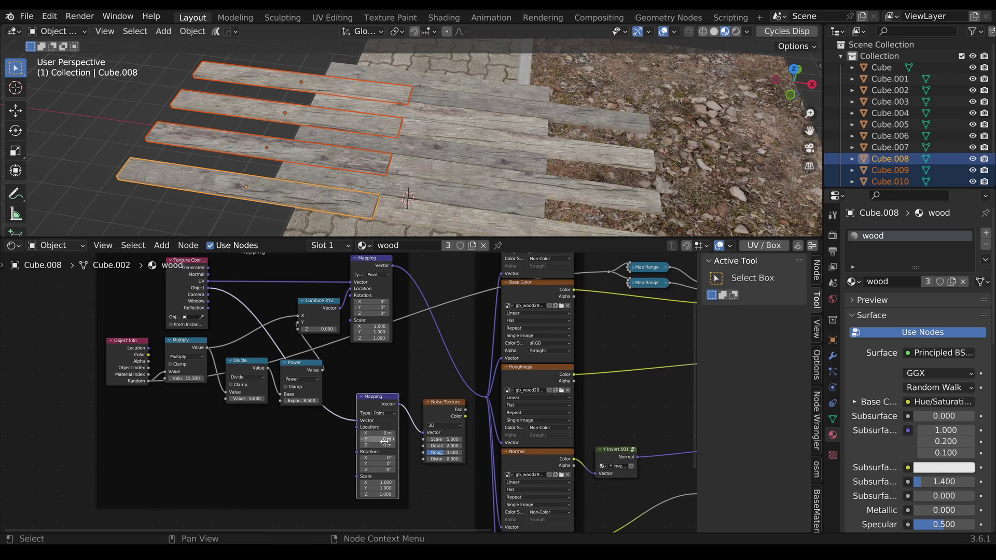
{"action": "left_click_drag", "start_coordinate": [207, 347], "coordinate": [215, 349]}
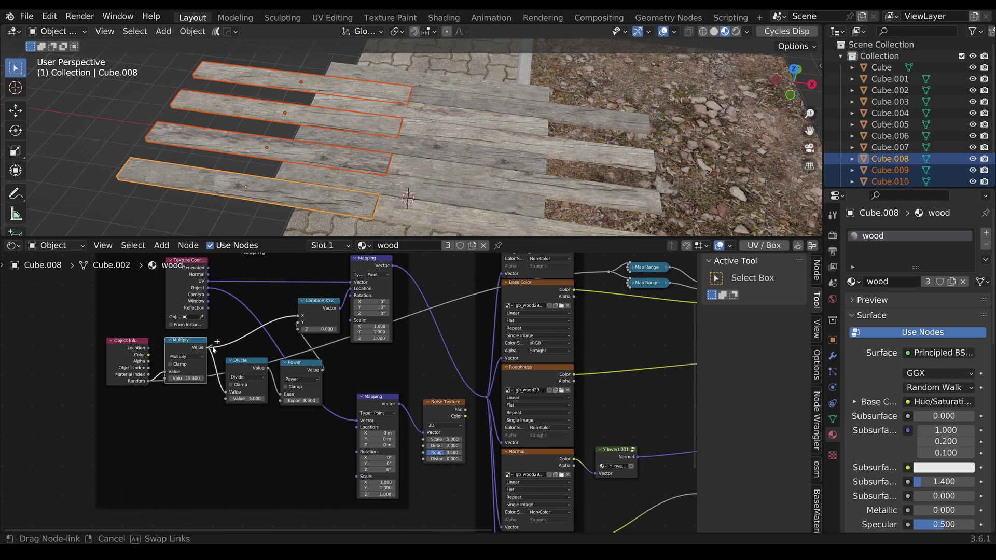
{"action": "left_click_drag", "start_coordinate": [323, 434], "coordinate": [358, 427]}
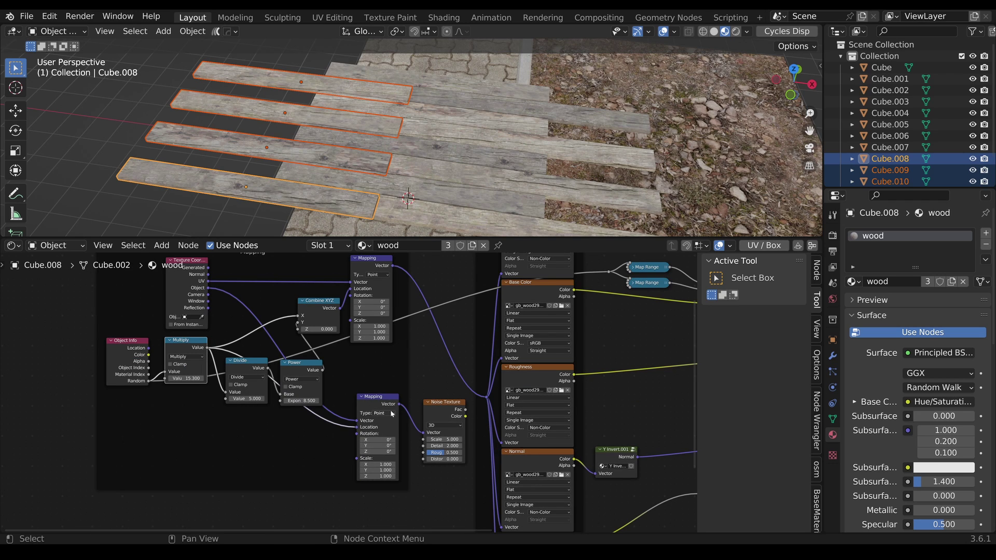
- Make room after the Hue/Saturation node and insert a Mix Color node between it and the Principled BSDF's Base Color
{"action": "middle_click_drag", "start_coordinate": [446, 409], "coordinate": [344, 396]}
{"action": "scroll", "coordinate": [344, 383], "scroll_direction": "up", "scroll_amount": 5}
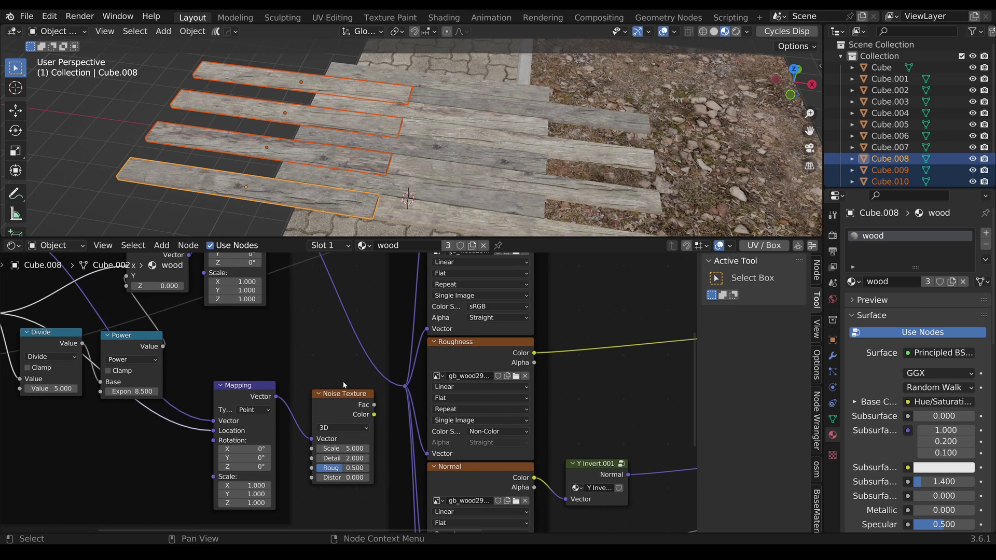
{"action": "scroll", "coordinate": [344, 384], "scroll_direction": "down", "scroll_amount": 6}
{"action": "middle_click_drag", "start_coordinate": [438, 360], "coordinate": [359, 394]}
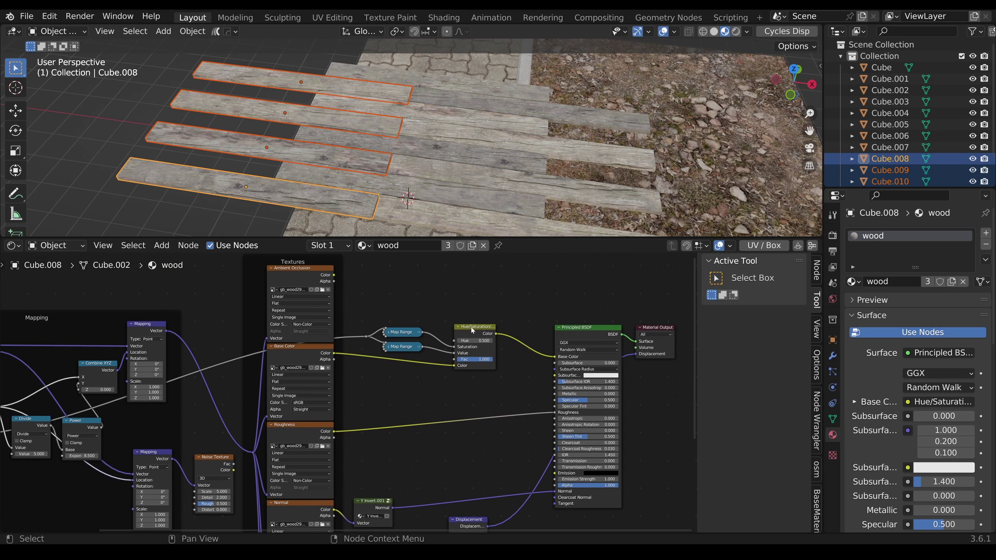
{"action": "left_click_drag", "start_coordinate": [472, 330], "coordinate": [451, 324]}
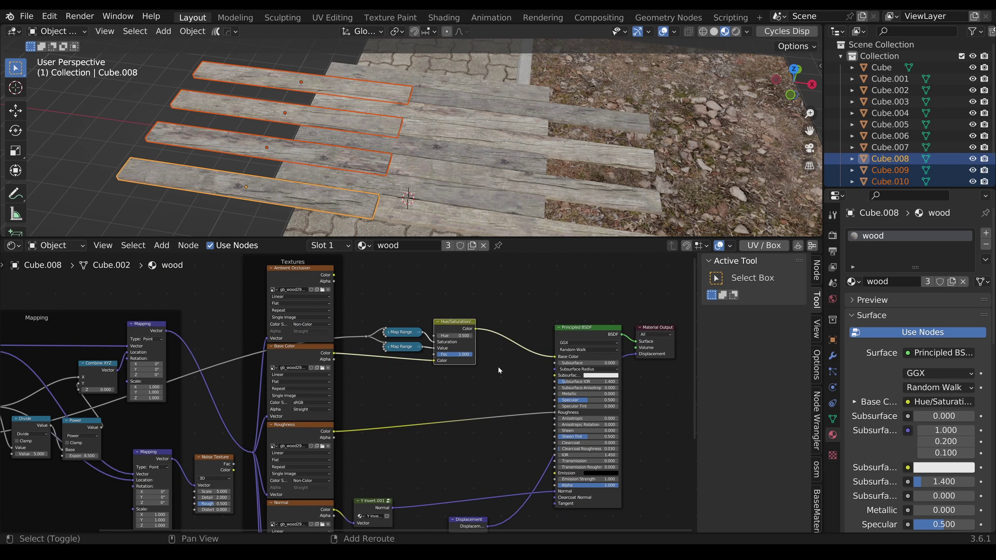
{"action": "key", "text": "shift+a"}
{"action": "mouse_move", "coordinate": [500, 369]}
{"action": "mouse_move", "coordinate": [471, 356]}
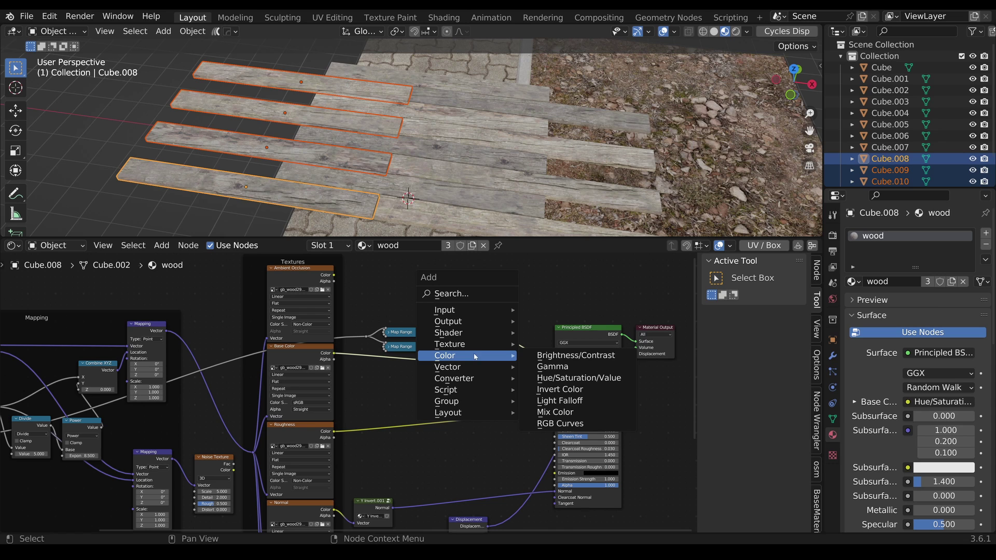
{"action": "left_click", "coordinate": [581, 412]}
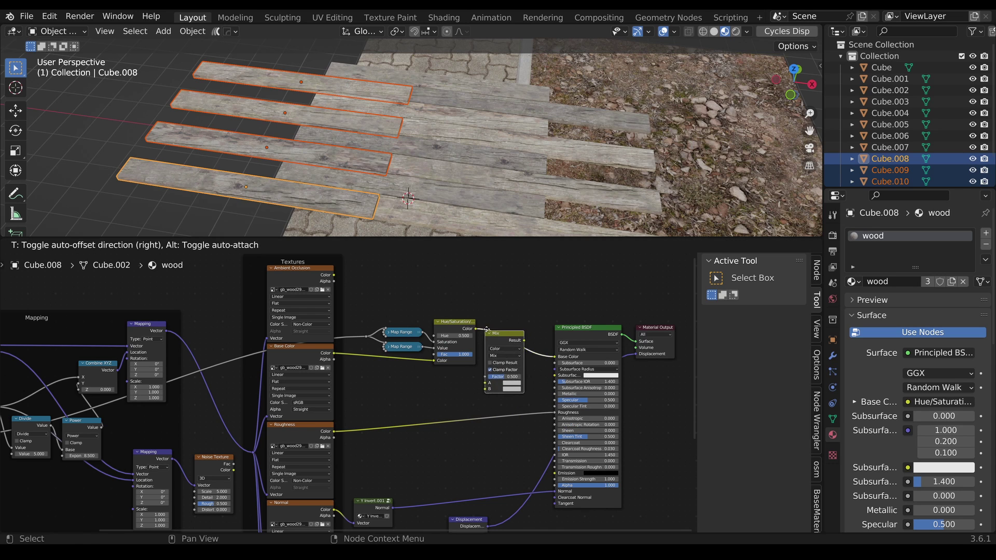
{"action": "left_click", "coordinate": [516, 358]}
- Link the Noise Texture's Fac output to the Mix node's B input and set its blend mode to Multiply
{"action": "left_click_drag", "start_coordinate": [233, 465], "coordinate": [497, 388]}
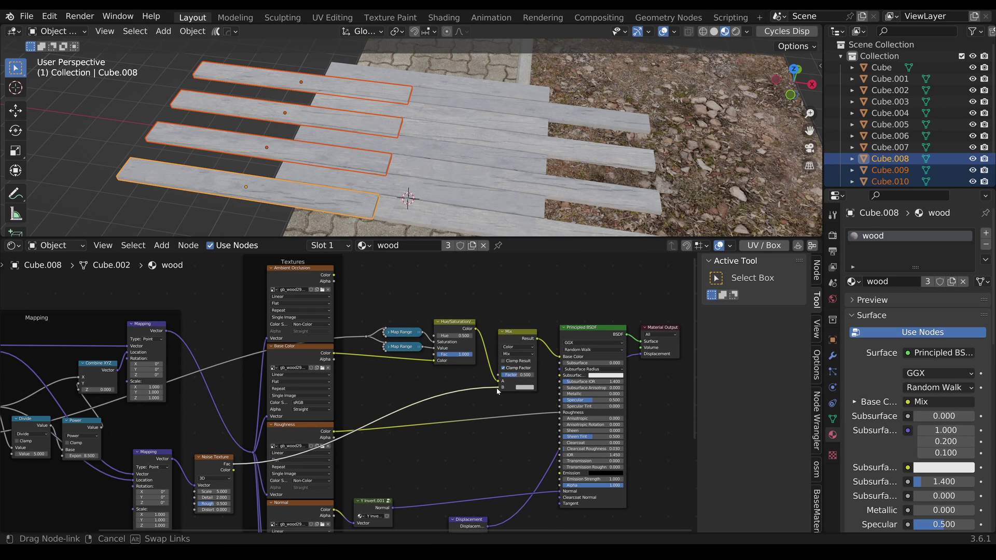
{"action": "left_click", "coordinate": [519, 354]}
{"action": "left_click", "coordinate": [525, 378]}
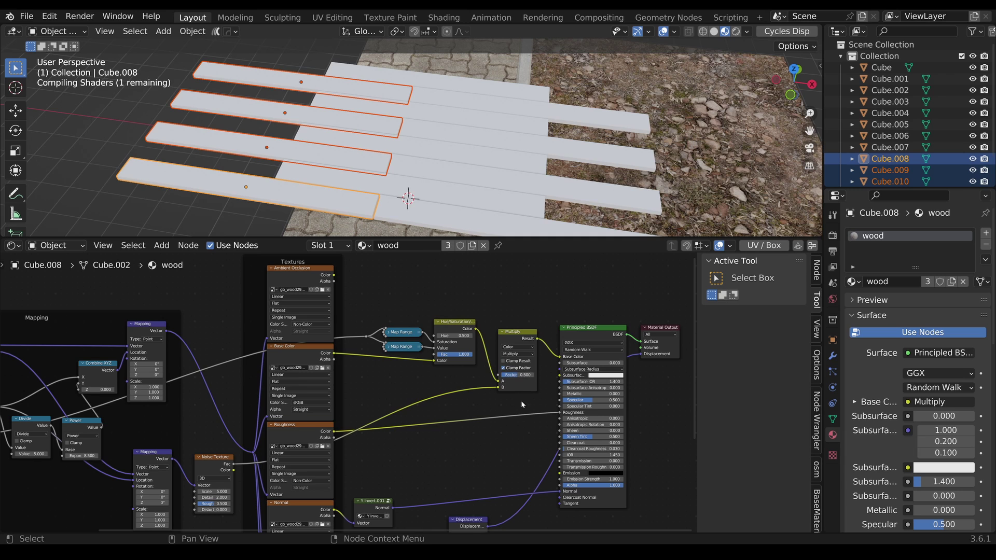
- Preview the Noise Texture on the planks and set its Scale to 0.52 and Detail to 11.8
{"action": "middle_click_drag", "start_coordinate": [521, 400], "coordinate": [614, 359]}
{"action": "left_click", "coordinate": [310, 428], "text": "ctrl+shift"}
{"action": "scroll", "coordinate": [310, 428], "scroll_direction": "up", "scroll_amount": 2}
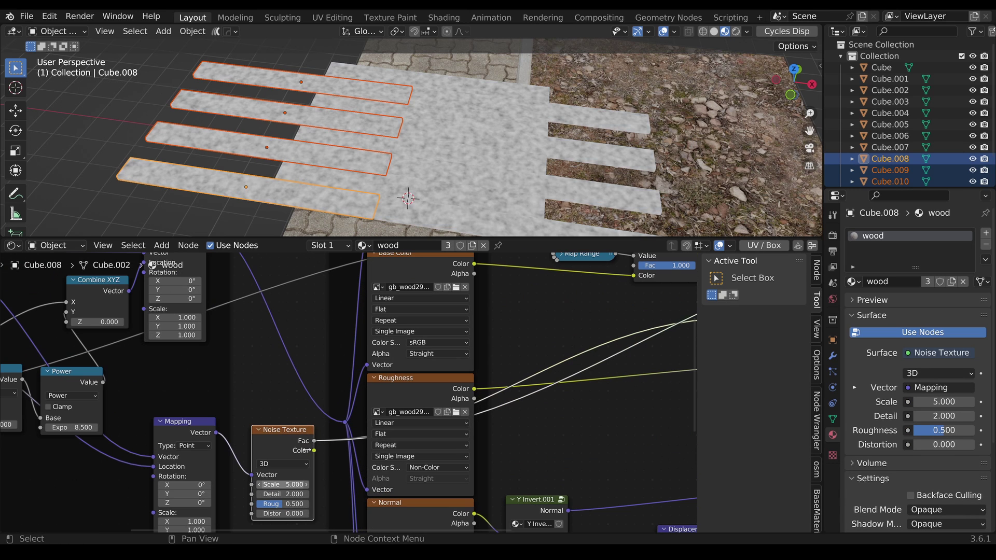
{"action": "double_click", "coordinate": [293, 484]}
{"action": "type", "text": "0.52"}
{"action": "key", "text": "Return"}
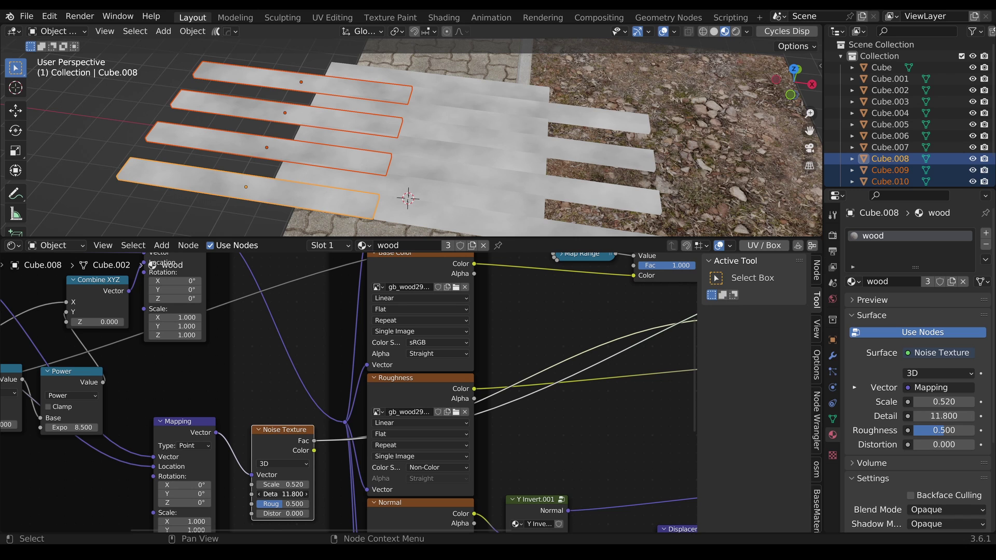
- Restore the Principled BSDF as the surface output and set the Multiply node's Factor to 0.847
{"action": "scroll", "coordinate": [299, 506], "scroll_direction": "down", "scroll_amount": 3}
{"action": "middle_click_drag", "start_coordinate": [539, 322], "coordinate": [300, 370]}
{"action": "left_click", "coordinate": [515, 339], "text": "ctrl+shift"}
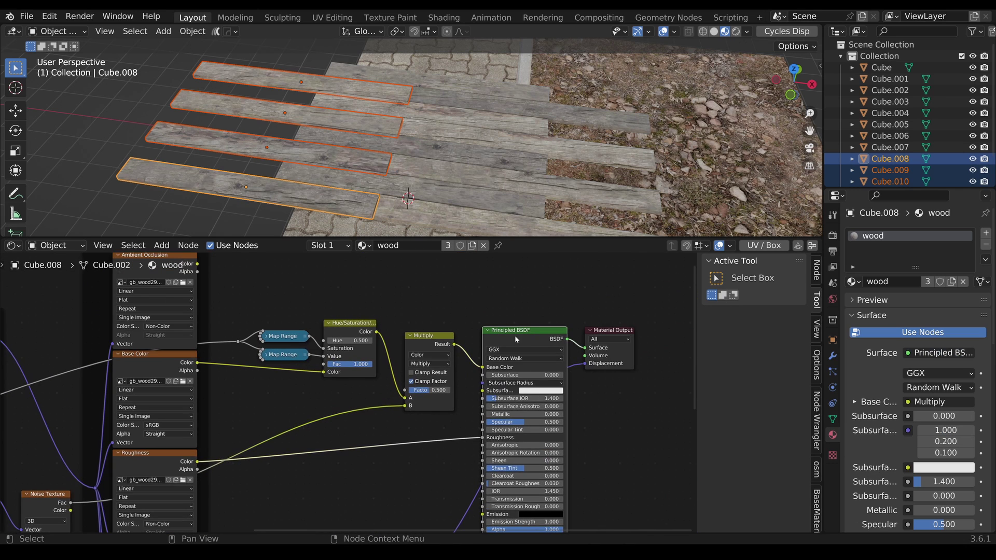
{"action": "scroll", "coordinate": [515, 358], "scroll_direction": "up", "scroll_amount": 2}
{"action": "left_click_drag", "start_coordinate": [427, 390], "coordinate": [432, 422]}
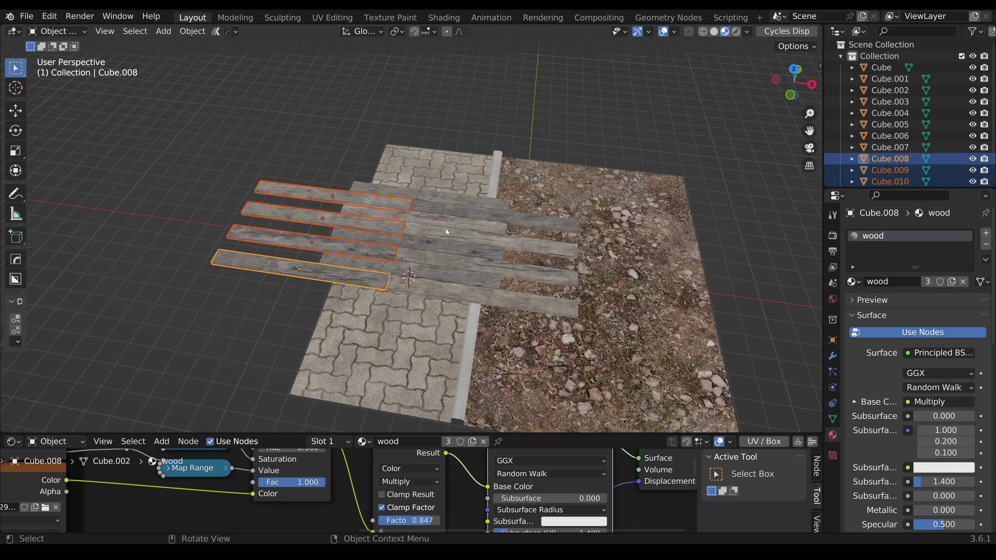
- Select the ground plane and open its mesh in Edit Mode with a view from above
{"action": "middle_click_drag", "start_coordinate": [446, 231], "coordinate": [417, 298]}
{"action": "scroll", "coordinate": [493, 279], "scroll_direction": "up", "scroll_amount": 2}
{"action": "scroll", "coordinate": [416, 297], "scroll_direction": "down", "scroll_amount": 2}
{"action": "left_click", "coordinate": [518, 257]}
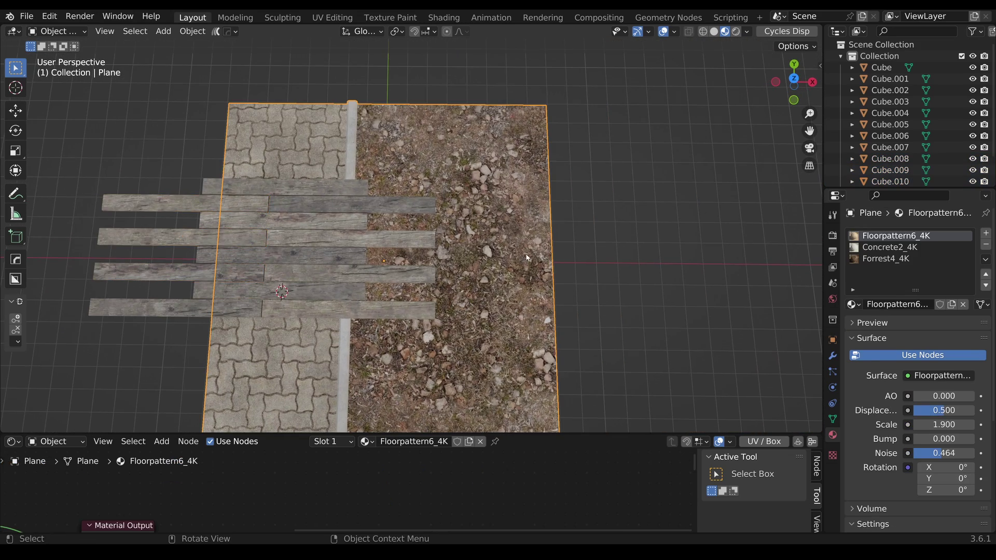
{"action": "scroll", "coordinate": [518, 257], "scroll_direction": "down", "scroll_amount": 3}
{"action": "key", "text": "Tab"}
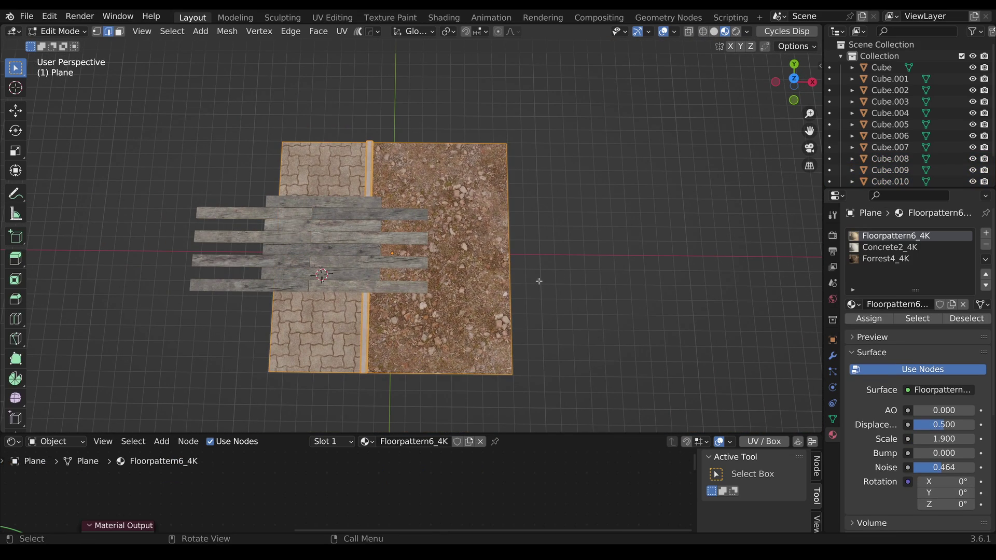
- Select the gravel area's outer edge, enable Correct Face Attributes, and move the edge outward along X to widen the gravel
{"action": "left_click", "coordinate": [519, 243]}
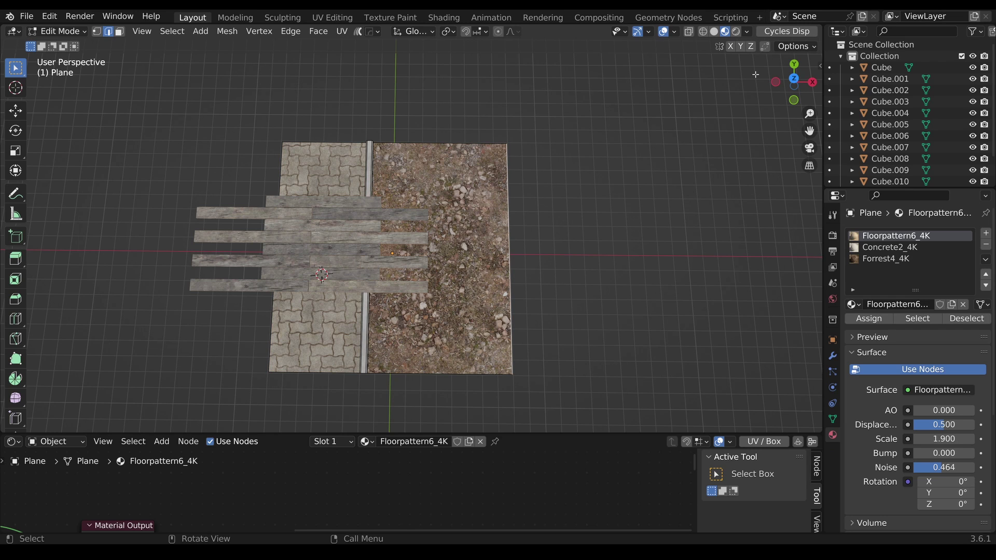
{"action": "left_click", "coordinate": [799, 46]}
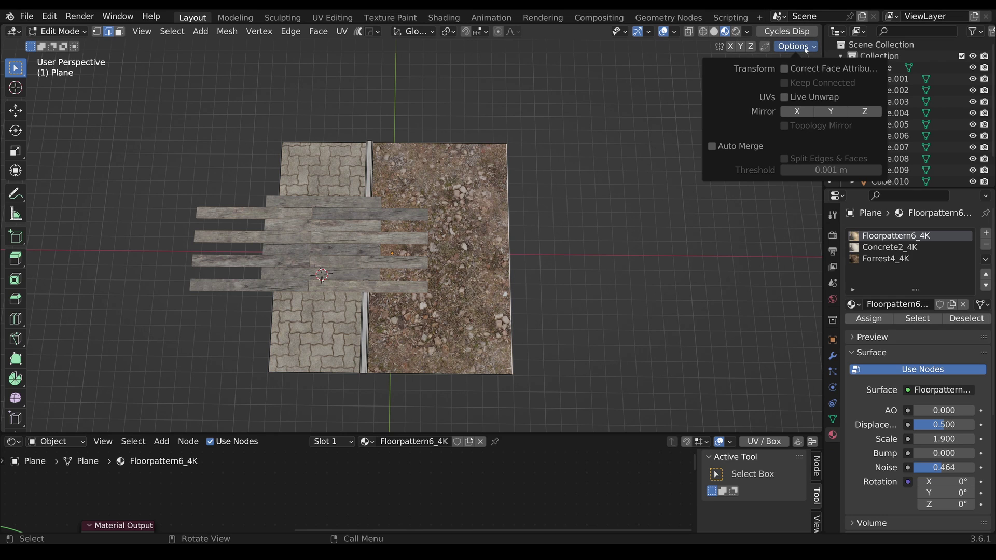
{"action": "left_click", "coordinate": [794, 69]}
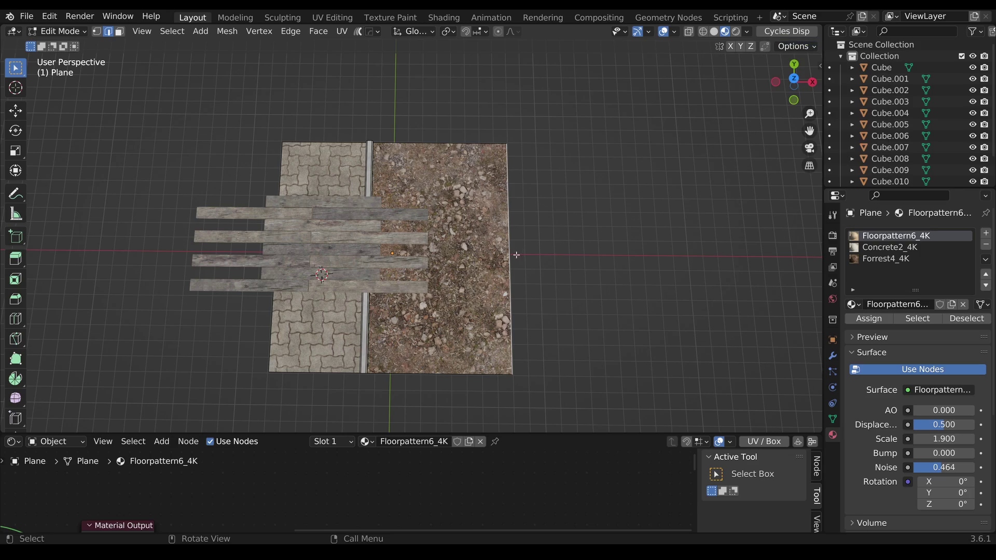
{"action": "left_click", "coordinate": [15, 111]}
{"action": "left_click_drag", "start_coordinate": [560, 257], "coordinate": [732, 256]}
{"action": "middle_click_drag", "start_coordinate": [655, 277], "coordinate": [553, 244]}
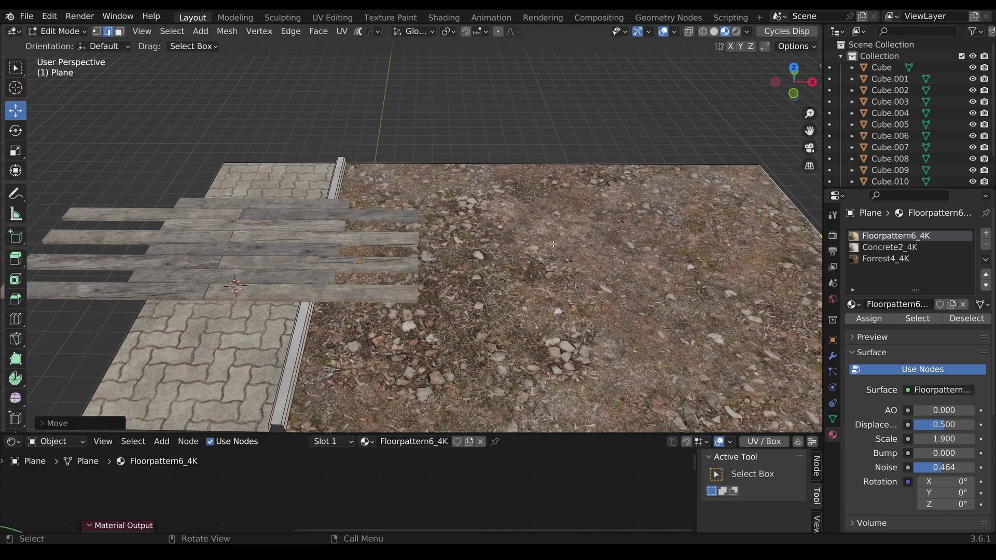
- Leave the ground mesh's Edit Mode and make a linked copy of the deck's outermost plank, shifted along X over the gravel
{"action": "left_click", "coordinate": [798, 46]}
{"action": "key", "text": "Tab"}
{"action": "scroll", "coordinate": [529, 234], "scroll_direction": "up", "scroll_amount": 2}
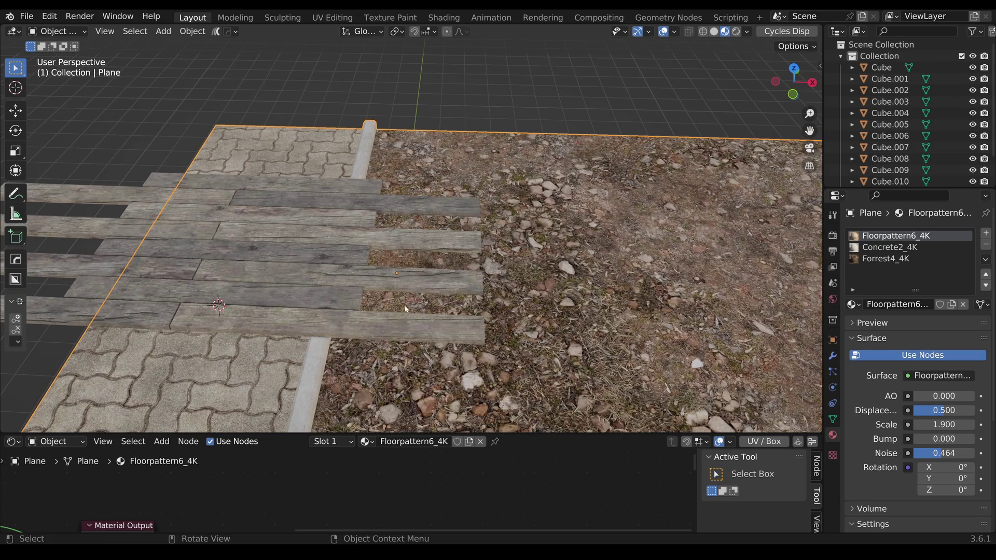
{"action": "left_click", "coordinate": [376, 335]}
{"action": "middle_click_drag", "start_coordinate": [378, 344], "coordinate": [322, 305], "text": "shift"}
{"action": "key", "text": "shift+d"}
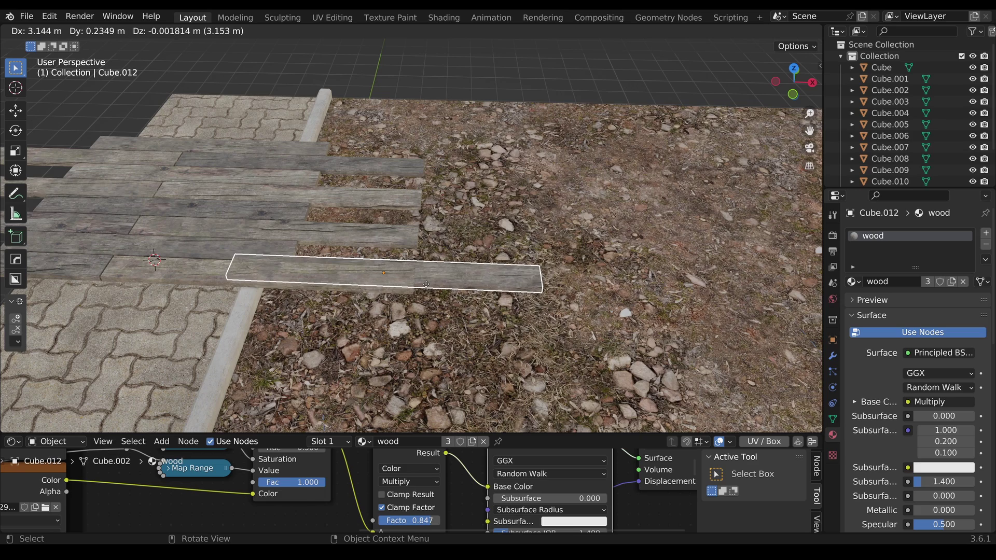
{"action": "key", "text": "x"}
{"action": "left_click", "coordinate": [496, 283]}
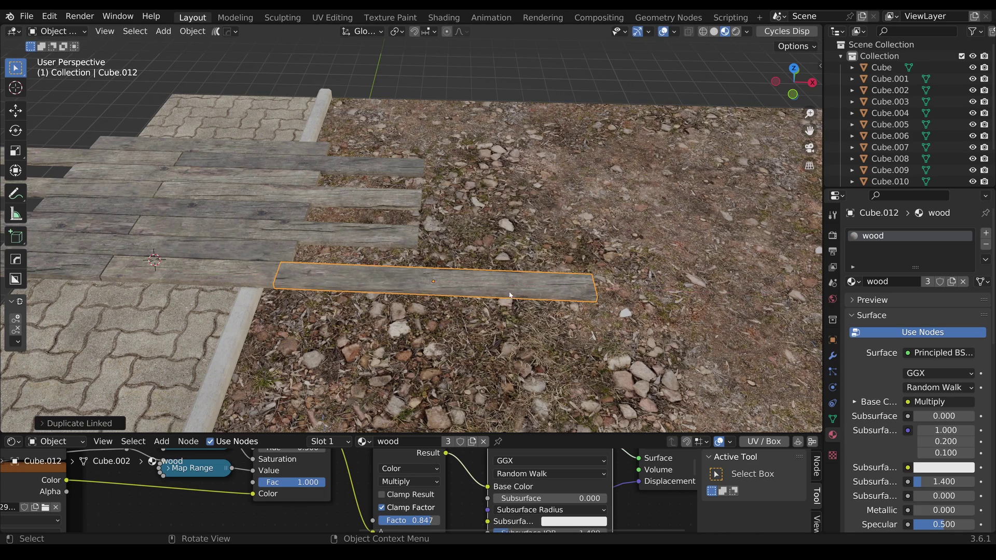
- Rotate the copied plank 90° about X to stand on edge, and lower it against the deck's outer side as a side board
{"action": "type", "text": "rx90"}
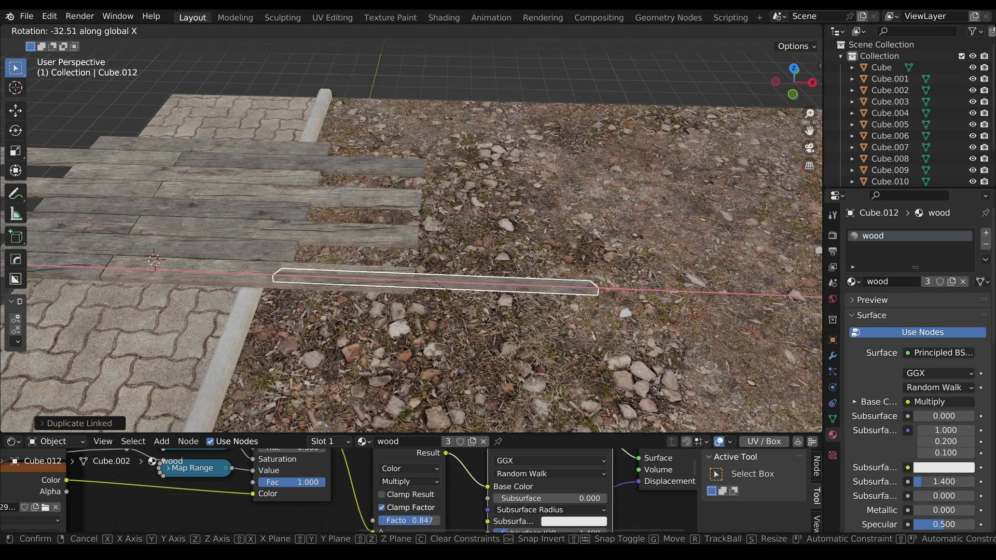
{"action": "left_click", "coordinate": [490, 315]}
{"action": "middle_click_drag", "start_coordinate": [491, 315], "coordinate": [540, 262]}
{"action": "left_click", "coordinate": [16, 111]}
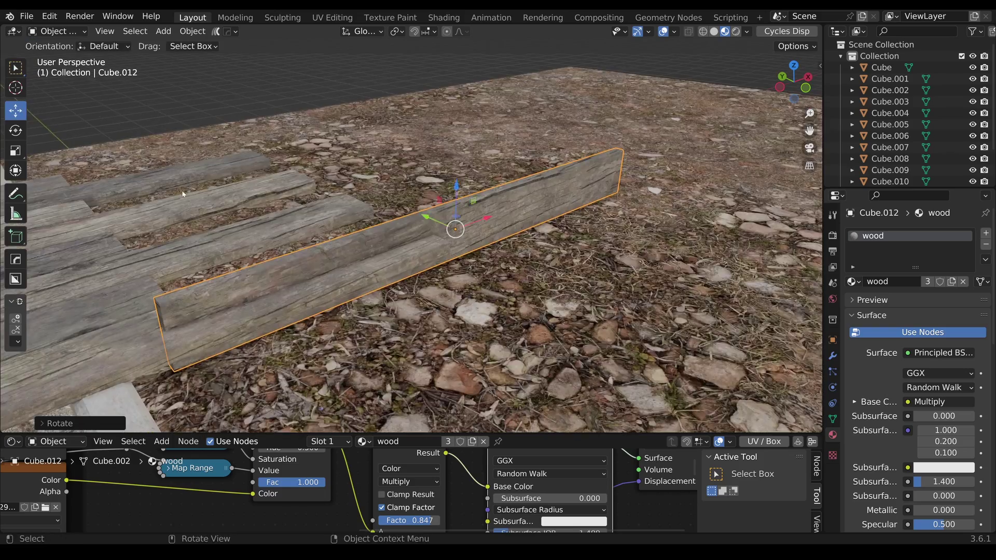
{"action": "middle_click_drag", "start_coordinate": [182, 193], "coordinate": [294, 210]}
{"action": "left_click_drag", "start_coordinate": [435, 202], "coordinate": [450, 239]}
{"action": "middle_click_drag", "start_coordinate": [450, 239], "coordinate": [360, 265]}
{"action": "left_click_drag", "start_coordinate": [586, 279], "coordinate": [560, 276]}
{"action": "middle_click_drag", "start_coordinate": [550, 278], "coordinate": [511, 303]}
- Select four alternating planks and place linked copies about 7.87 m along X to continue their rows over the gravel
{"action": "left_click", "coordinate": [259, 263]}
{"action": "left_click", "coordinate": [274, 220], "text": "shift"}
{"action": "left_click", "coordinate": [284, 177], "text": "shift"}
{"action": "left_click", "coordinate": [301, 148], "text": "shift"}
{"action": "key", "text": "shift+d"}
{"action": "key", "text": "x"}
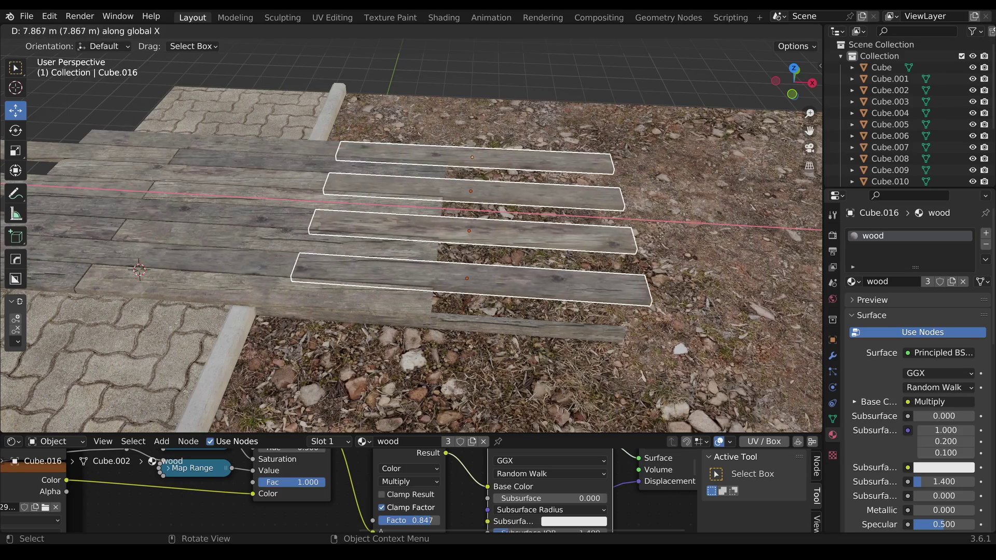
{"action": "left_click", "coordinate": [661, 239]}
- Place a linked copy of a plank above the deck, stand it on edge, and rotate it 90° about Z to run across the planks
{"action": "middle_click_drag", "start_coordinate": [480, 246], "coordinate": [498, 262]}
{"action": "left_click", "coordinate": [525, 282]}
{"action": "key", "text": "alt+d"}
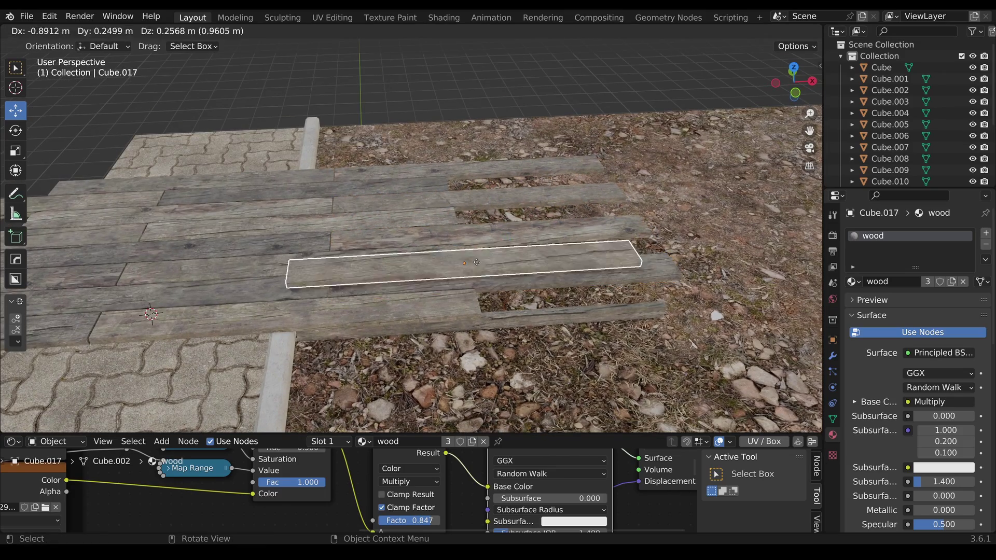
{"action": "left_click", "coordinate": [464, 251]}
{"action": "type", "text": "rz9"}
{"action": "key", "text": "Return"}
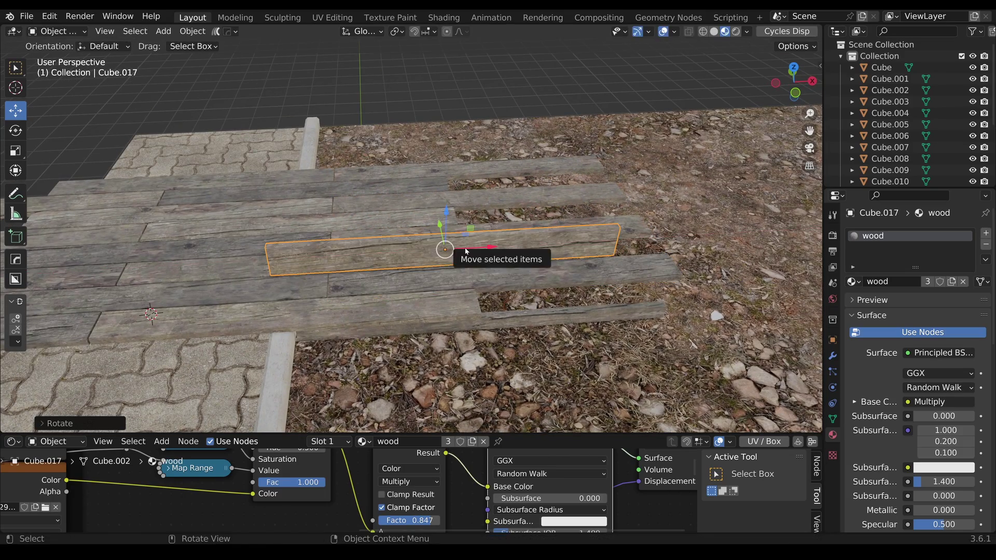
{"action": "type", "text": "rz90"}
{"action": "key", "text": "Return"}
- Move the upright cross board along Y to span the width of the deck
{"action": "middle_click_drag", "start_coordinate": [465, 249], "coordinate": [614, 247]}
{"action": "scroll", "coordinate": [571, 244], "scroll_direction": "up", "scroll_amount": 3}
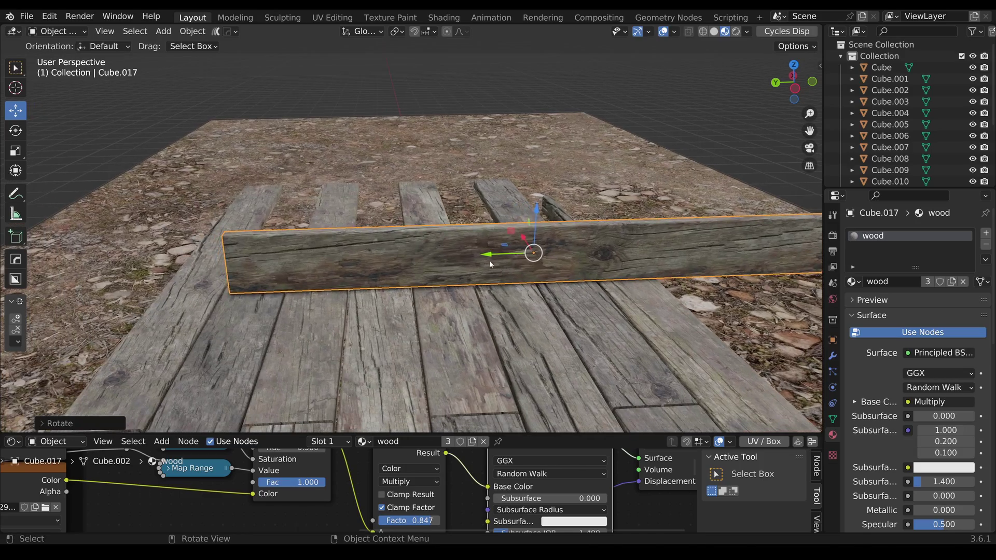
{"action": "left_click_drag", "start_coordinate": [489, 259], "coordinate": [322, 274]}
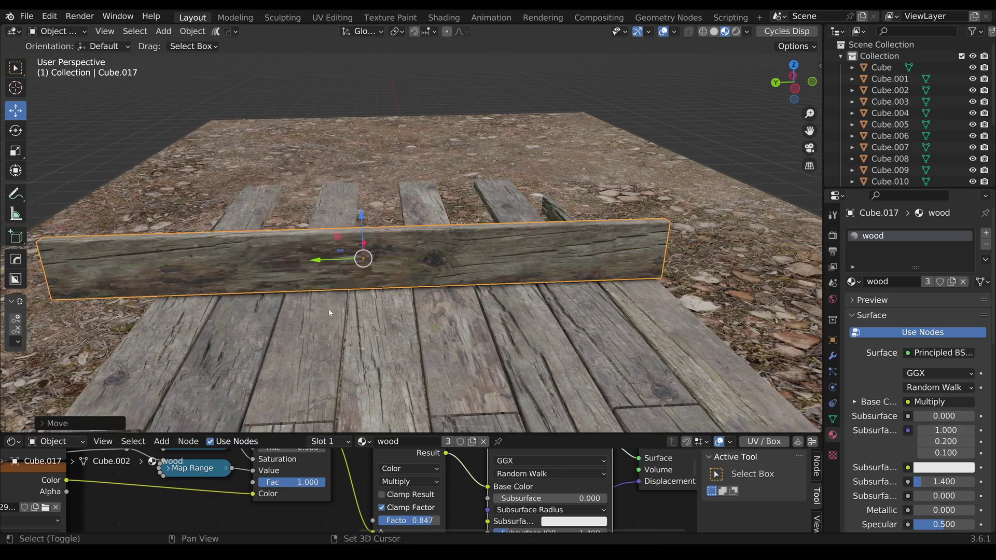
{"action": "middle_click_drag", "start_coordinate": [322, 273], "coordinate": [421, 267]}
{"action": "middle_click_drag", "start_coordinate": [429, 203], "coordinate": [503, 256]}
- Make linked copies of two end-to-end planks along Y to add another row at the deck's far side
{"action": "left_click", "coordinate": [500, 260]}
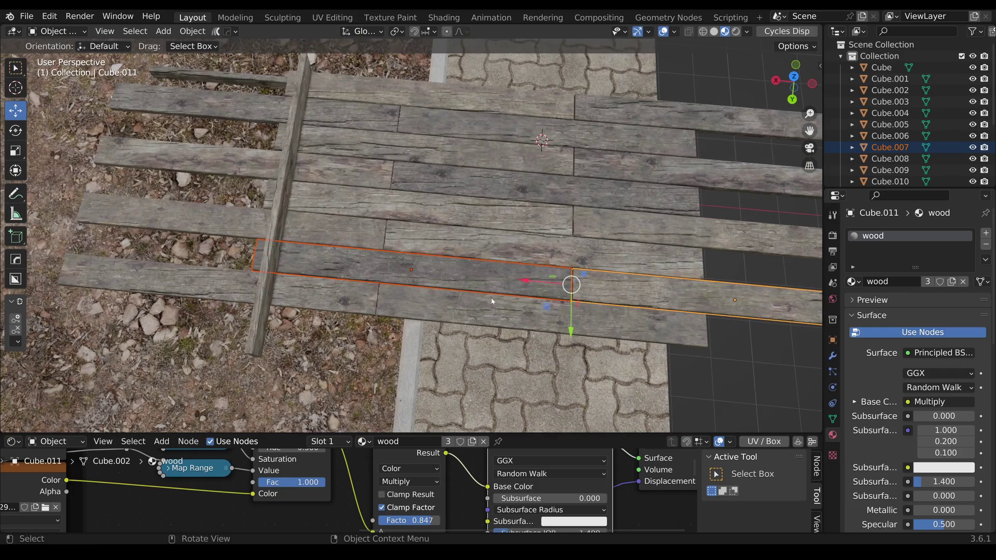
{"action": "key", "text": "alt+d"}
{"action": "key", "text": "y"}
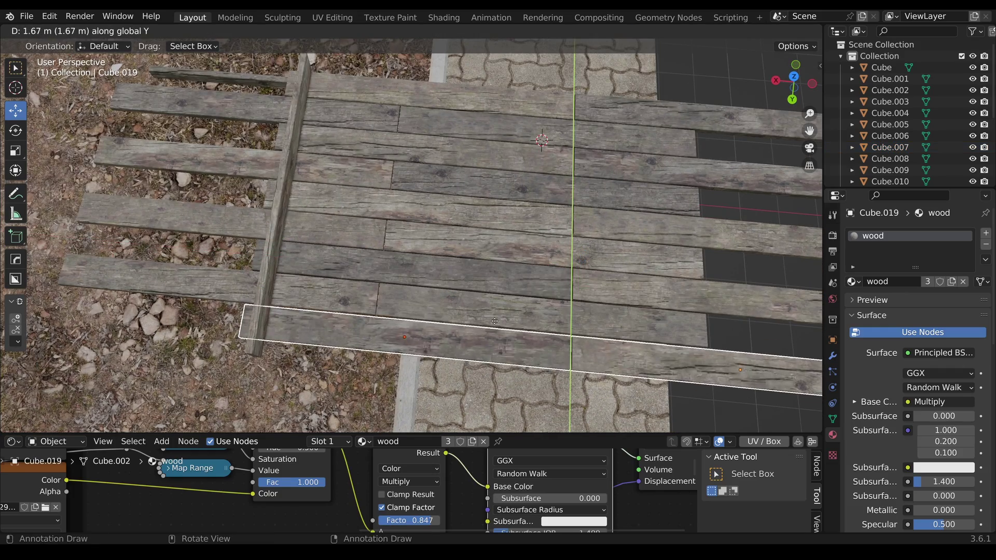
{"action": "left_click", "coordinate": [498, 311]}
{"action": "middle_click_drag", "start_coordinate": [498, 311], "coordinate": [353, 275]}
- Place the 3D cursor at one end of the upright cross board and set the board's origin to the cursor
{"action": "right_click", "coordinate": [503, 248]}
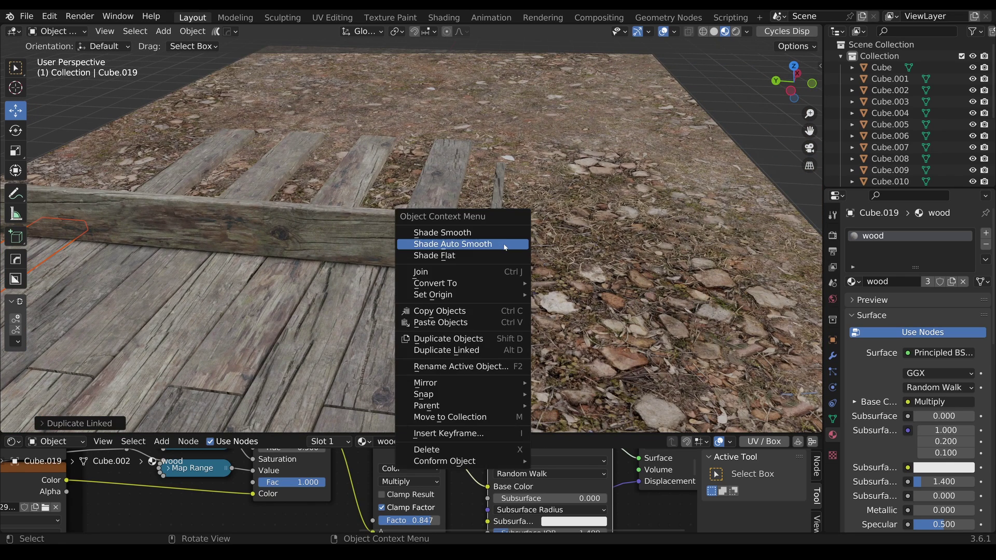
{"action": "key", "text": "Escape"}
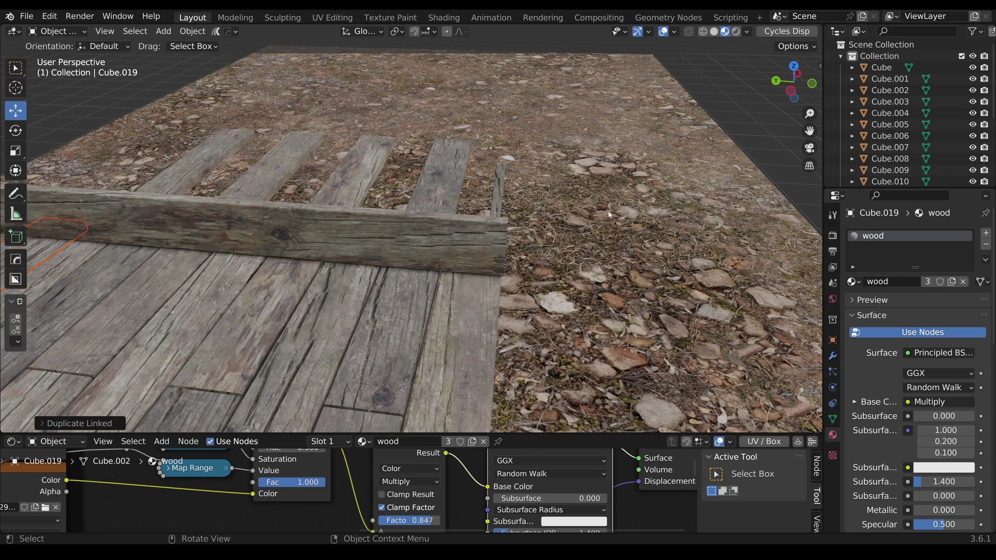
{"action": "right_click", "coordinate": [502, 249], "text": "shift"}
{"action": "middle_click_drag", "start_coordinate": [462, 267], "coordinate": [593, 292], "text": "shift"}
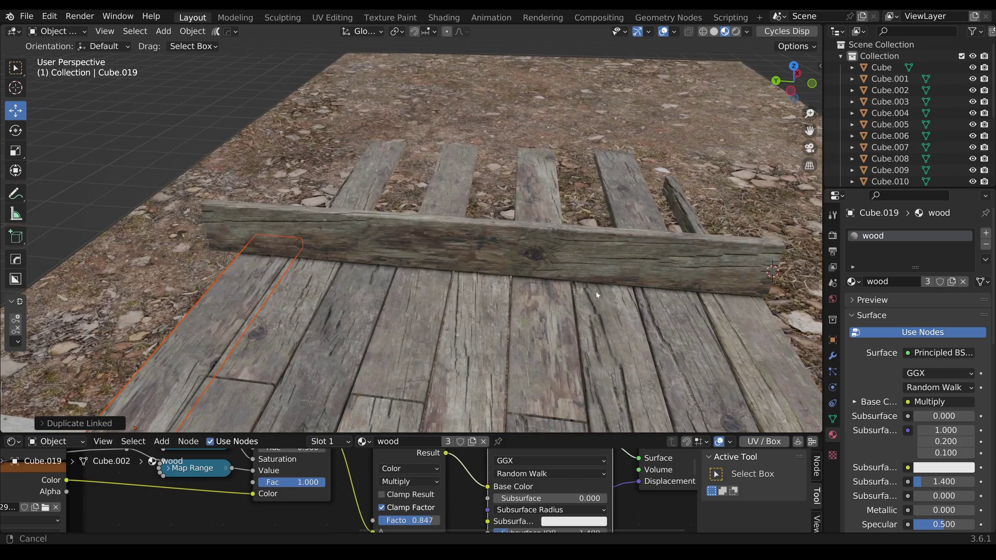
{"action": "left_click", "coordinate": [300, 252]}
{"action": "key", "text": "KP_Decimal"}
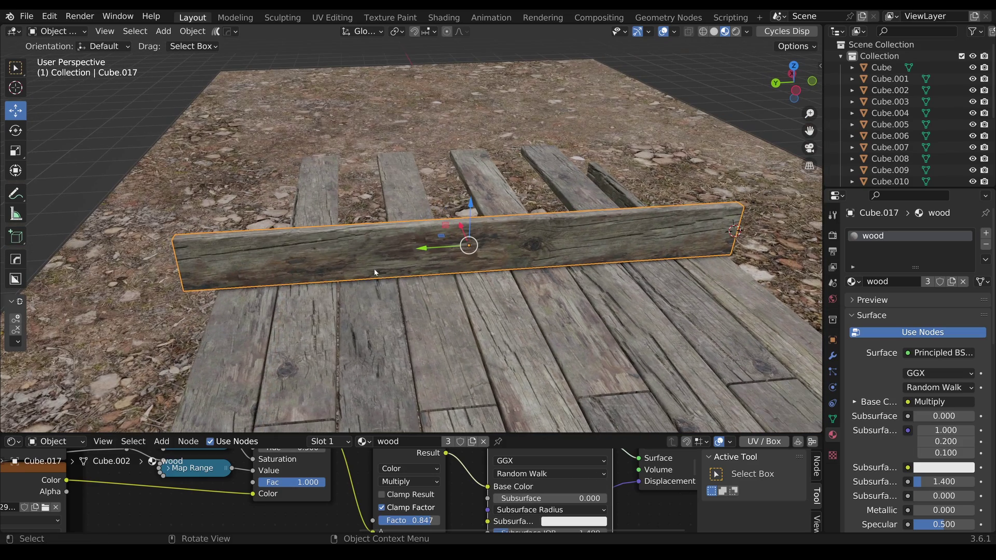
{"action": "right_click", "coordinate": [378, 272]}
{"action": "mouse_move", "coordinate": [384, 312]}
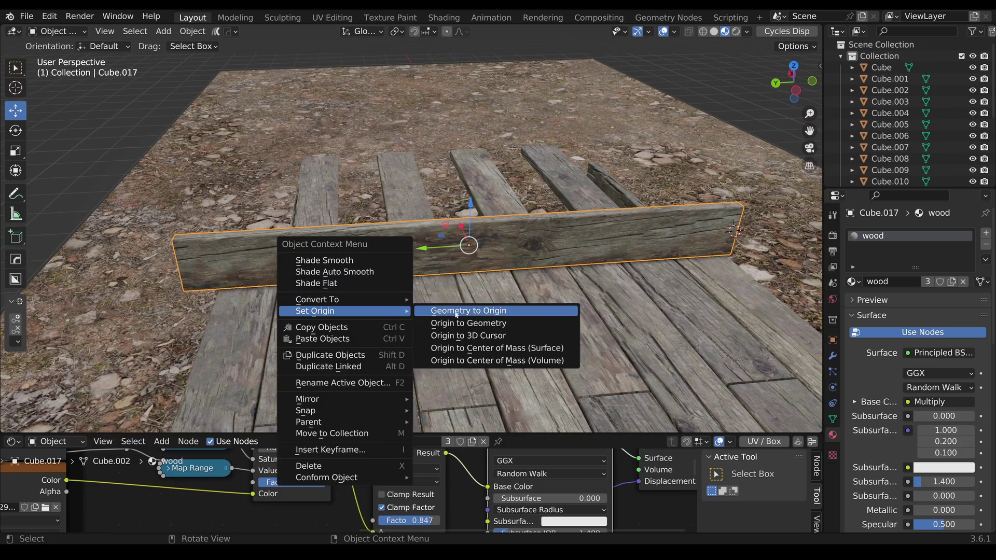
{"action": "left_click", "coordinate": [483, 337]}
- Raise the upright cross board slightly and scale it along Y from its end to match the deck's width
{"action": "scroll", "coordinate": [504, 249], "scroll_direction": "down", "scroll_amount": 5}
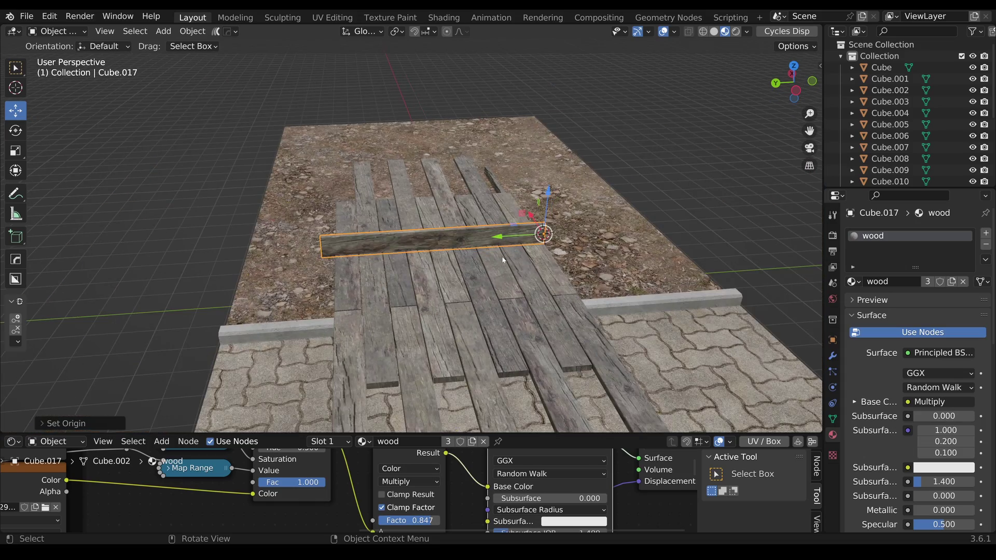
{"action": "left_click", "coordinate": [484, 296]}
{"action": "middle_click_drag", "start_coordinate": [484, 297], "coordinate": [521, 304]}
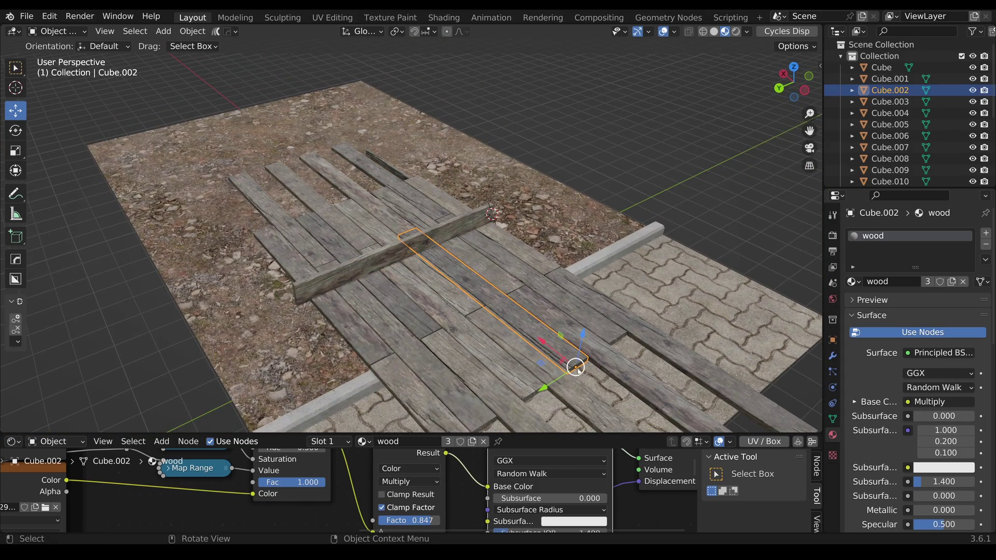
{"action": "left_click", "coordinate": [403, 247]}
{"action": "scroll", "coordinate": [404, 249], "scroll_direction": "up", "scroll_amount": 3}
{"action": "middle_click_drag", "start_coordinate": [407, 250], "coordinate": [481, 266]}
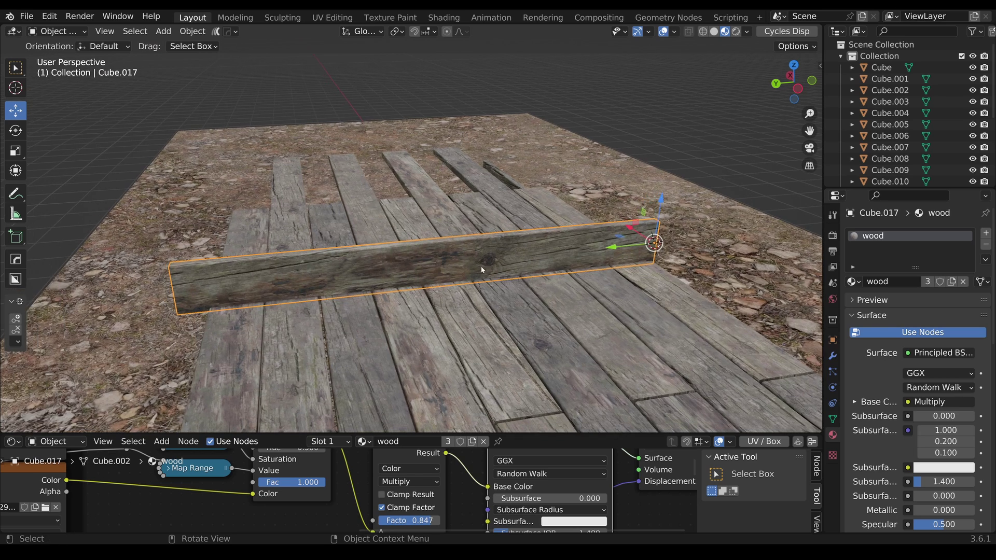
{"action": "scroll", "coordinate": [481, 266], "scroll_direction": "up", "scroll_amount": 2}
{"action": "left_click_drag", "start_coordinate": [711, 198], "coordinate": [708, 192]}
{"action": "key", "text": "s"}
{"action": "key", "text": "y"}
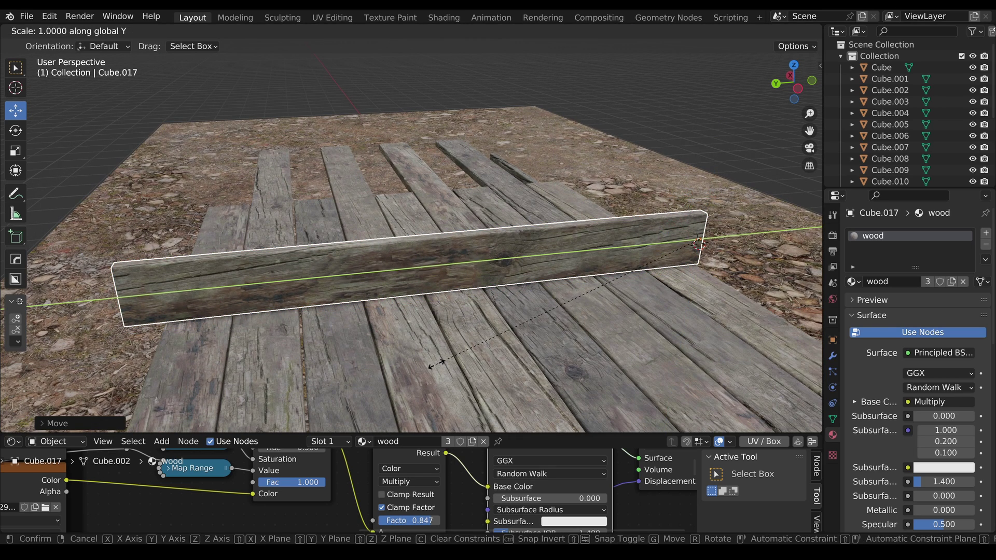
{"action": "left_click", "coordinate": [449, 346]}
{"action": "middle_click_drag", "start_coordinate": [449, 347], "coordinate": [490, 308]}
{"action": "key", "text": "s"}
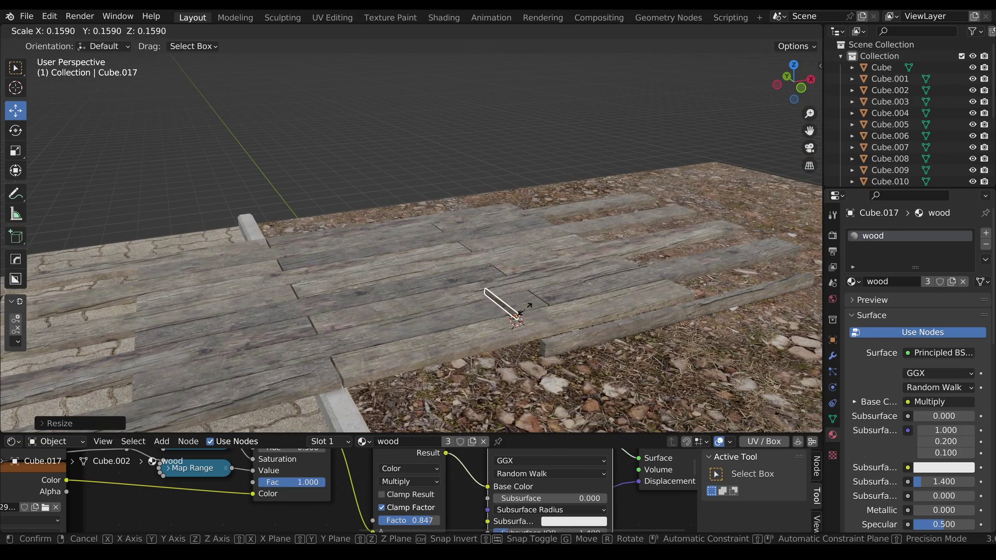
{"action": "left_click", "coordinate": [550, 301]}
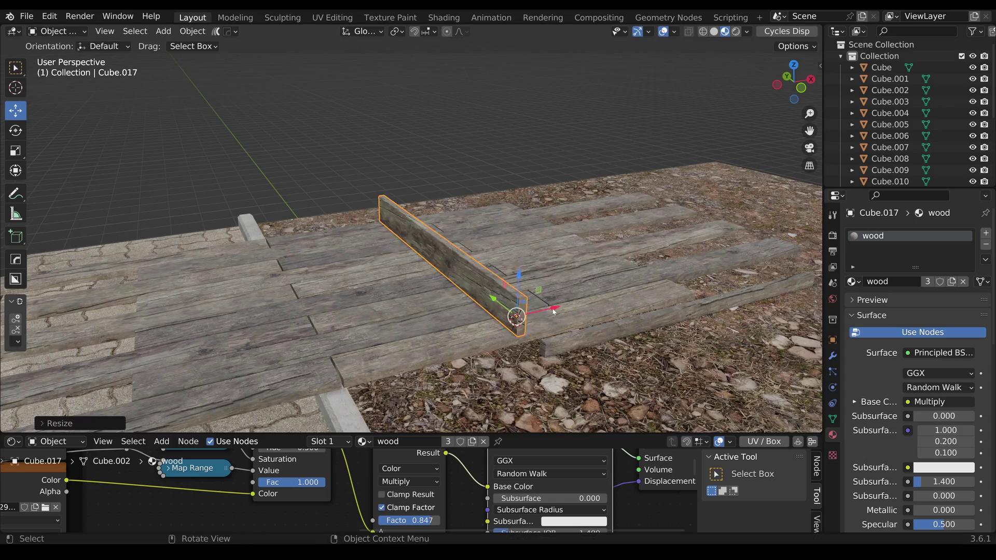
- Select four alternating planks and place linked copies along negative X to fill the gaps at the deck's paved end
{"action": "middle_click_drag", "start_coordinate": [550, 301], "coordinate": [467, 322]}
{"action": "left_click", "coordinate": [467, 327]}
{"action": "left_click", "coordinate": [472, 283], "text": "shift"}
{"action": "left_click", "coordinate": [483, 248], "text": "shift"}
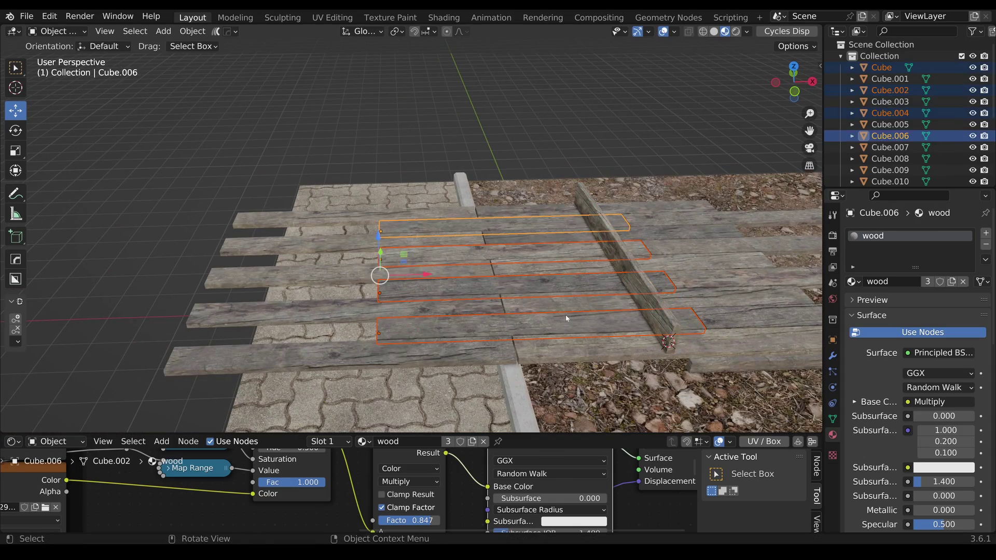
{"action": "key", "text": "alt+d"}
{"action": "left_click", "coordinate": [257, 267]}
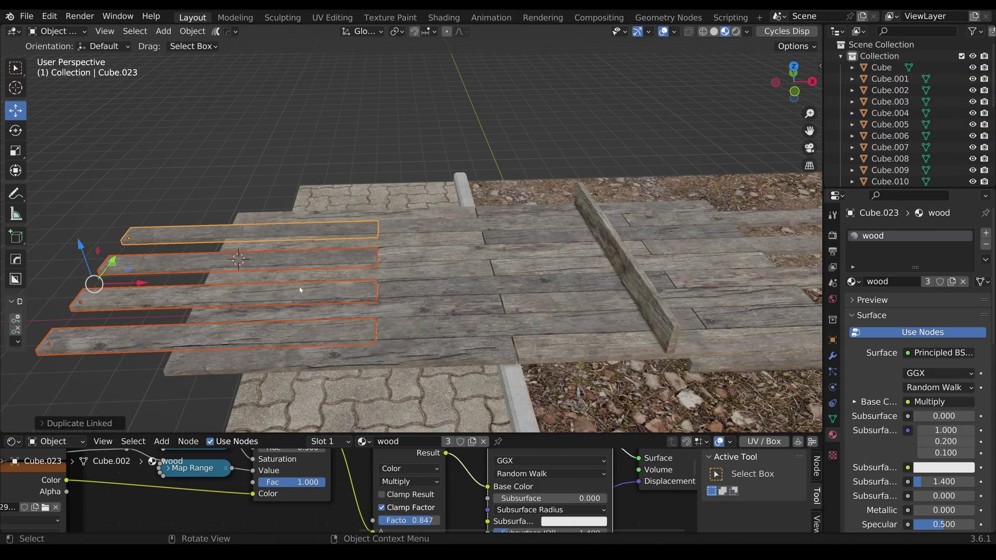
- Add a large plain wall block at the paved end of the deck
{"action": "key", "text": "shift+a"}
{"action": "left_click", "coordinate": [363, 290]}
{"action": "middle_click_drag", "start_coordinate": [329, 285], "coordinate": [538, 313]}
- Move the upright side board along the deck's outer edge so that it starts at the curb
{"action": "left_click", "coordinate": [538, 314]}
{"action": "scroll", "coordinate": [538, 314], "scroll_direction": "up", "scroll_amount": 2}
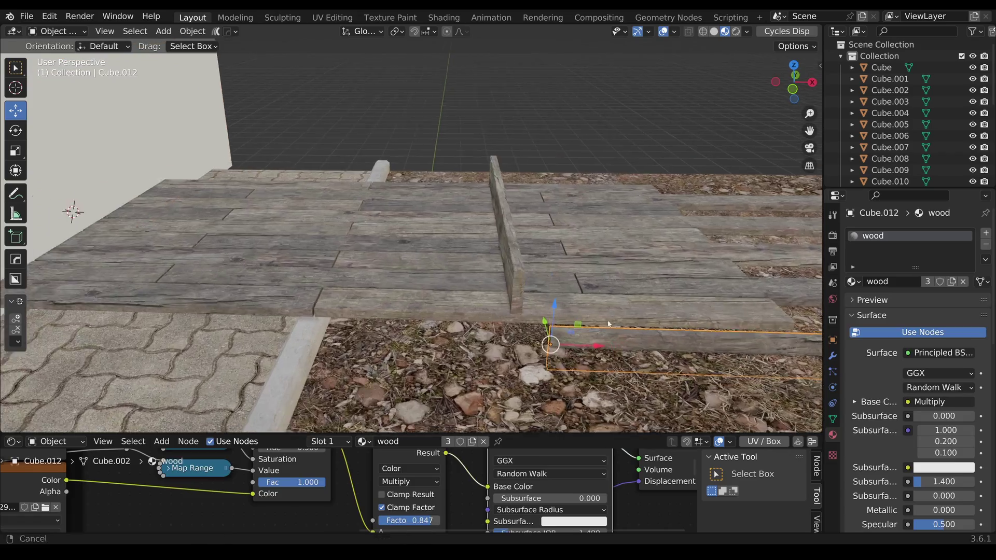
{"action": "key", "text": "g"}
{"action": "key", "text": "y"}
{"action": "left_click", "coordinate": [293, 255]}
{"action": "scroll", "coordinate": [293, 255], "scroll_direction": "up", "scroll_amount": 3}
{"action": "scroll", "coordinate": [293, 255], "scroll_direction": "down", "scroll_amount": 3}
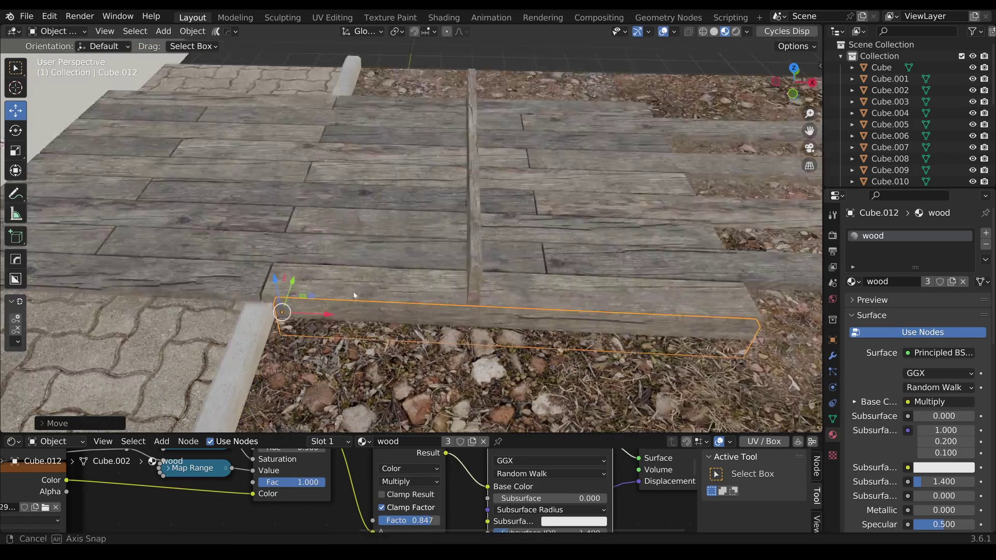
{"action": "middle_click_drag", "start_coordinate": [293, 255], "coordinate": [451, 337]}
- Duplicate the upright cross board above itself and rotate the copy about Y to lie flat as a stair tread
{"action": "left_click", "coordinate": [361, 358]}
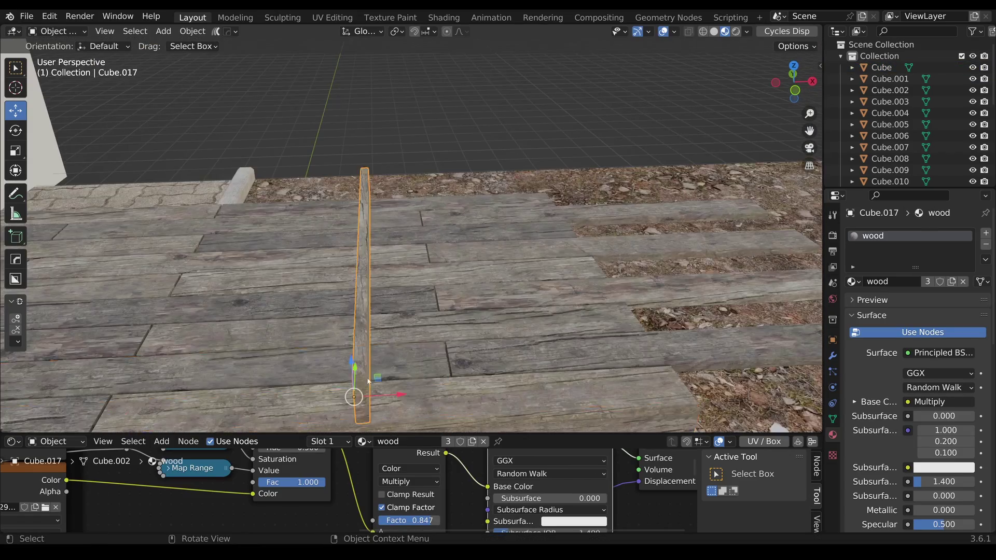
{"action": "middle_click_drag", "start_coordinate": [360, 358], "coordinate": [459, 372]}
{"action": "key", "text": "shift+d"}
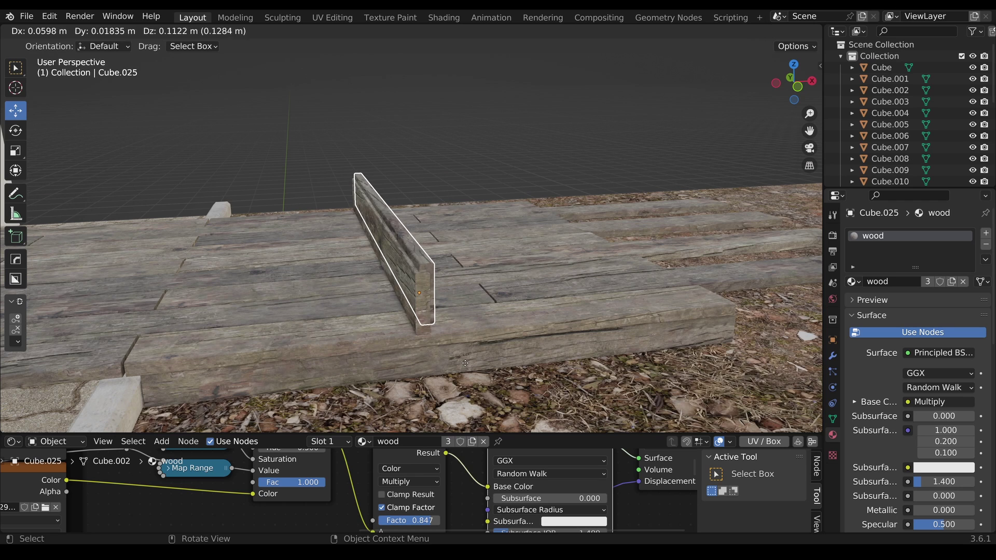
{"action": "key", "text": "x"}
{"action": "left_click", "coordinate": [480, 293]}
{"action": "key", "text": "r"}
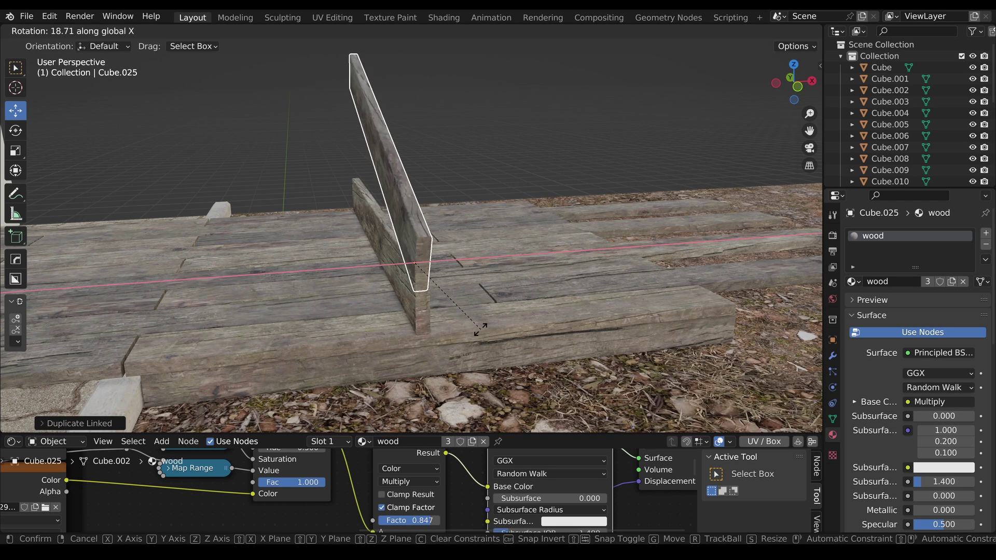
{"action": "key", "text": "y"}
{"action": "key", "text": "Return"}
- Move the flat tread board over the upright riser and scale it by about 1.69 along X to widen it
{"action": "middle_click_drag", "start_coordinate": [479, 337], "coordinate": [452, 316]}
{"action": "left_click_drag", "start_coordinate": [357, 194], "coordinate": [409, 189]}
{"action": "key", "text": "s"}
{"action": "key", "text": "x"}
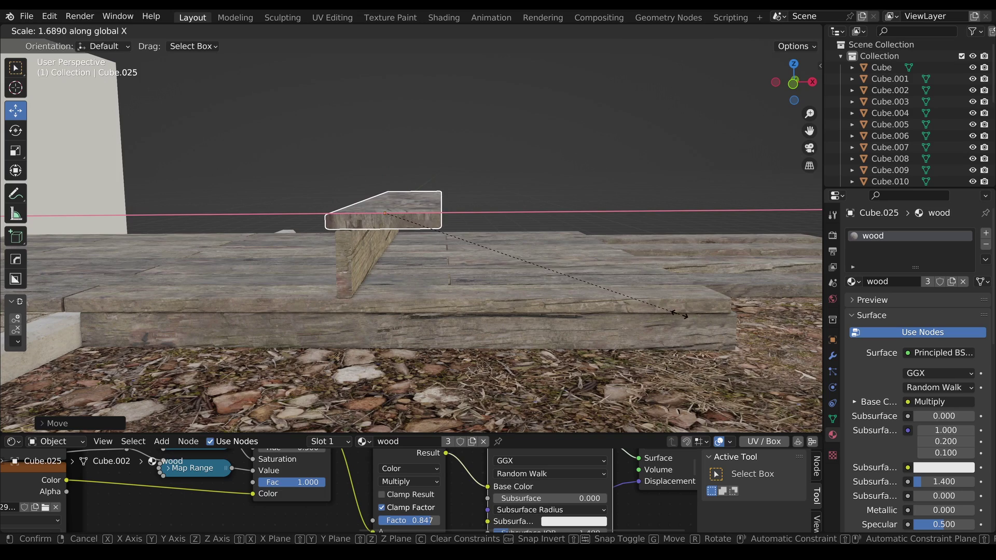
{"action": "left_click", "coordinate": [680, 315]}
{"action": "mouse_move", "coordinate": [534, 244]}
{"action": "middle_mouse_down"}
{"action": "mouse_move", "coordinate": [548, 280]}
{"action": "mouse_move", "coordinate": [523, 255]}
{"action": "middle_mouse_up"}
- Duplicate the flat tread together with its upright riser up and along the deck as a second stair step
{"action": "left_click", "coordinate": [365, 298], "text": "shift"}
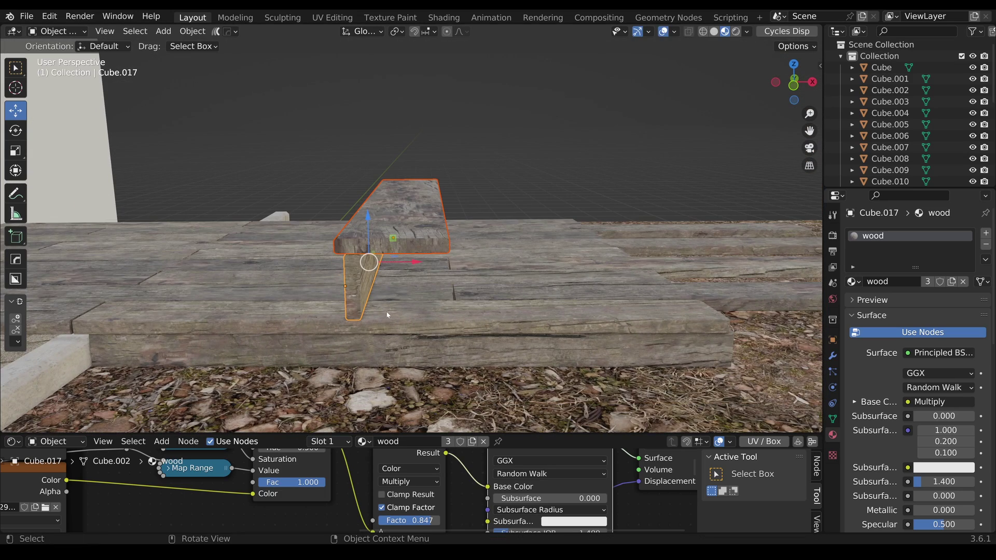
{"action": "key", "text": "shift+d"}
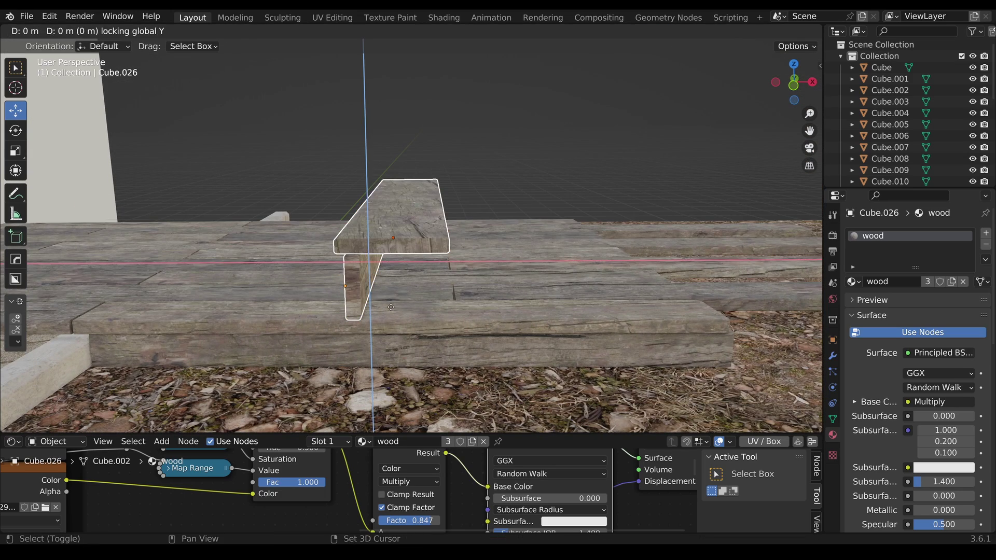
{"action": "left_click", "coordinate": [456, 291]}
{"action": "mouse_move", "coordinate": [457, 290]}
{"action": "middle_mouse_down"}
{"action": "mouse_move", "coordinate": [422, 283]}
{"action": "mouse_move", "coordinate": [435, 296]}
{"action": "mouse_move", "coordinate": [448, 289]}
{"action": "middle_mouse_up"}
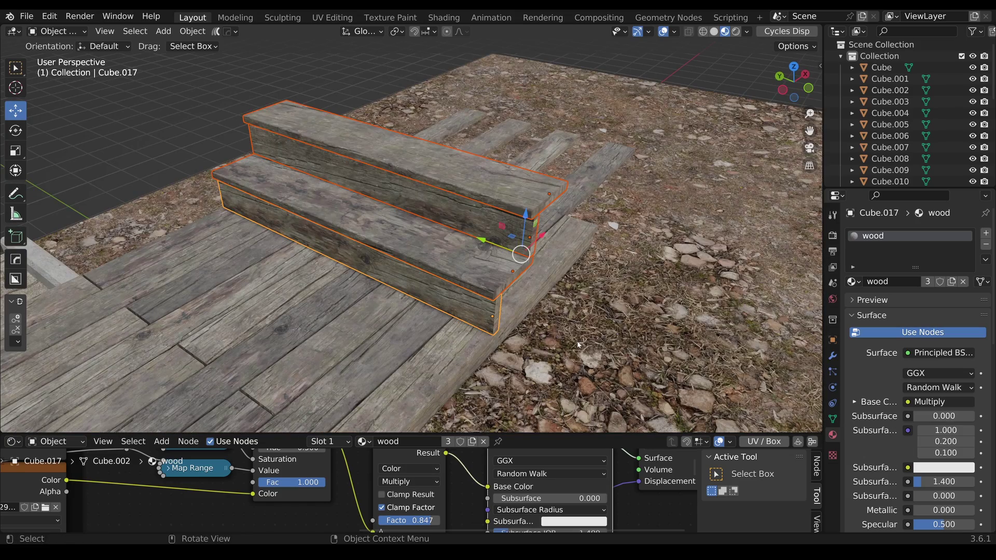
- Scale the boards of both steps slightly along Y, by about 0.99, and shift them along Y to fit the deck's width
{"action": "key", "text": "s"}
{"action": "key", "text": "y"}
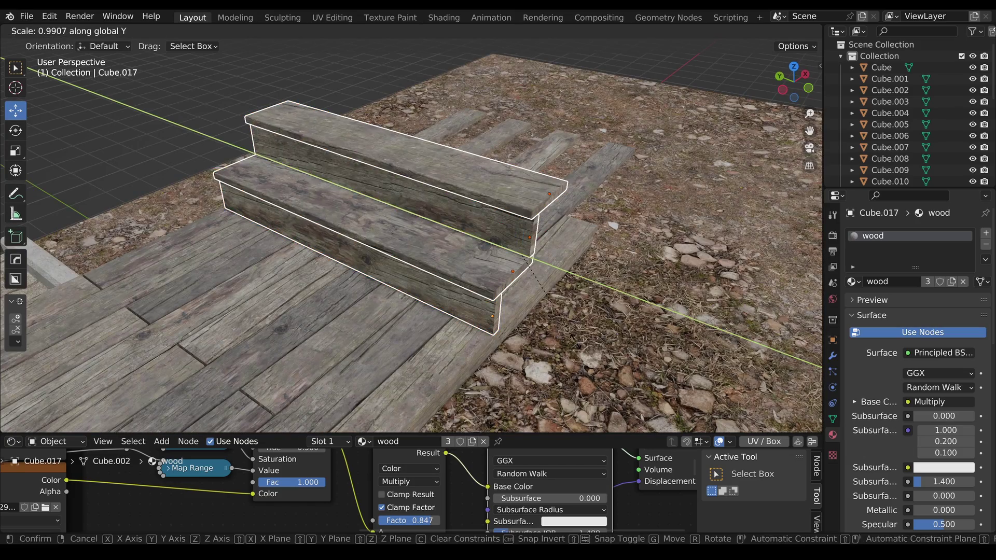
{"action": "left_click", "coordinate": [551, 312]}
{"action": "middle_click_drag", "start_coordinate": [551, 312], "coordinate": [586, 322]}
{"action": "left_click_drag", "start_coordinate": [503, 211], "coordinate": [486, 209]}
{"action": "middle_click_drag", "start_coordinate": [633, 270], "coordinate": [545, 246]}
{"action": "middle_click_drag", "start_coordinate": [554, 294], "coordinate": [560, 199], "text": "shift"}
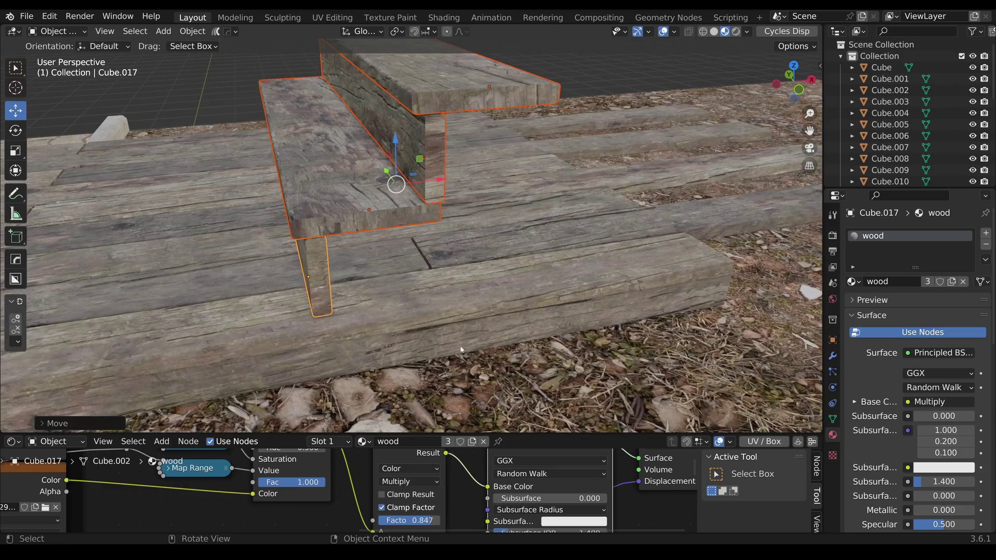
- Duplicate the deck's outer side board about 3.25 m along X and 1.03 m along Z to close the side beneath the lower tread
{"action": "scroll", "coordinate": [519, 249], "scroll_direction": "down", "scroll_amount": 2}
{"action": "left_click", "coordinate": [459, 312]}
{"action": "middle_click_drag", "start_coordinate": [458, 356], "coordinate": [457, 351]}
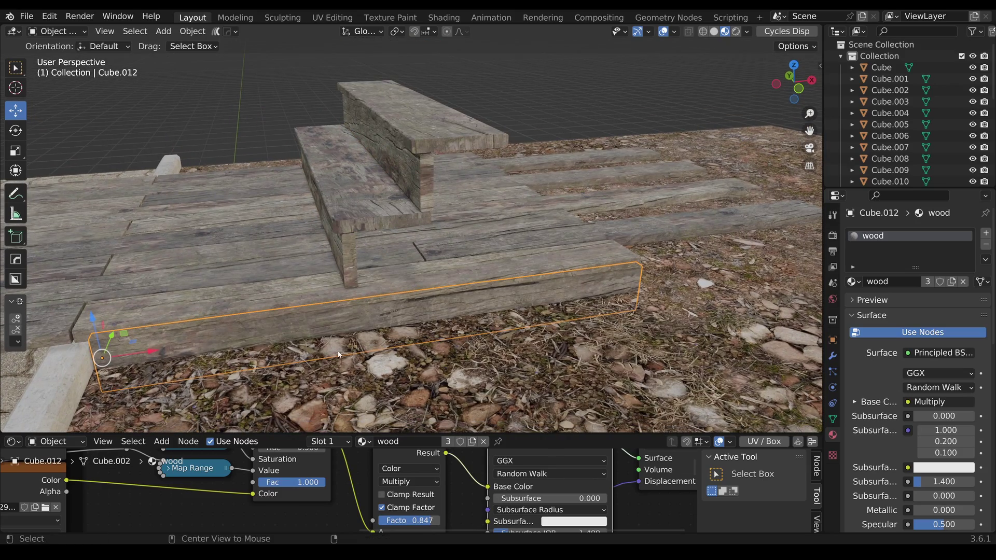
{"action": "key", "text": "shift+d"}
{"action": "key", "text": "y"}
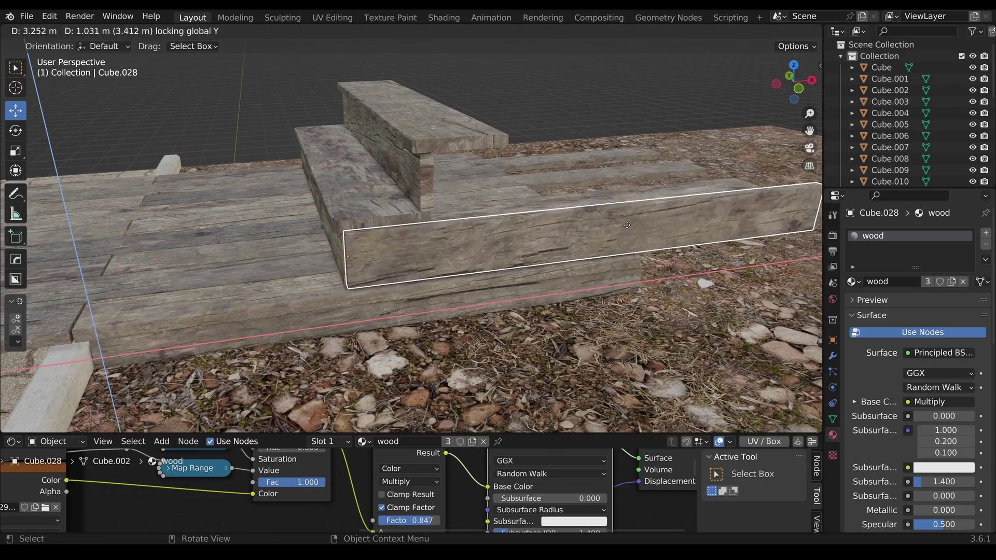
{"action": "left_click", "coordinate": [628, 225]}
- Lower the new side board slightly so that it sits beneath the lower tread
{"action": "scroll", "coordinate": [570, 239], "scroll_direction": "up", "scroll_amount": 2}
{"action": "middle_click_drag", "start_coordinate": [483, 276], "coordinate": [515, 250]}
{"action": "left_click_drag", "start_coordinate": [445, 225], "coordinate": [445, 231]}
{"action": "middle_click_drag", "start_coordinate": [467, 241], "coordinate": [440, 319]}
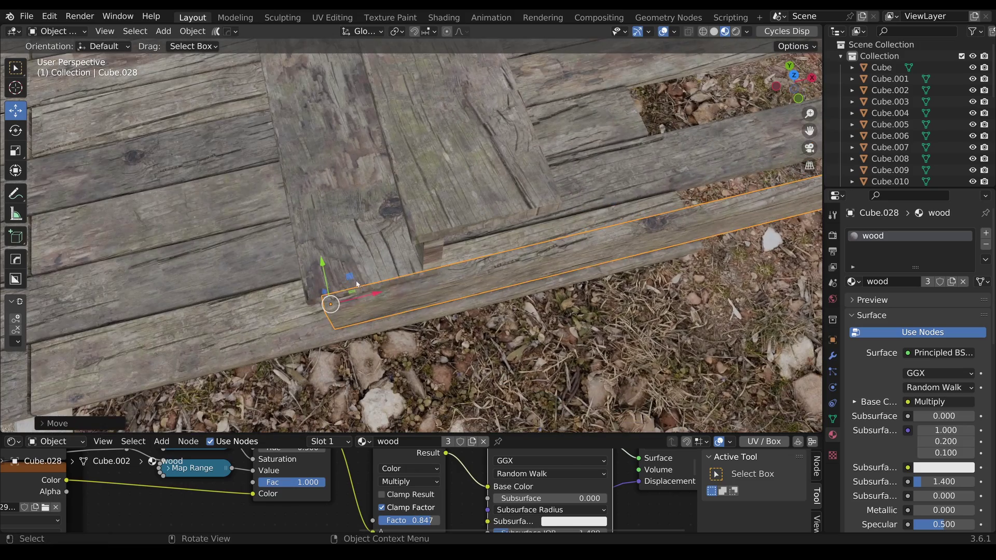
{"action": "key", "text": "g"}
{"action": "key", "text": "y"}
{"action": "key", "text": "Escape"}
{"action": "middle_click_drag", "start_coordinate": [358, 284], "coordinate": [358, 342]}
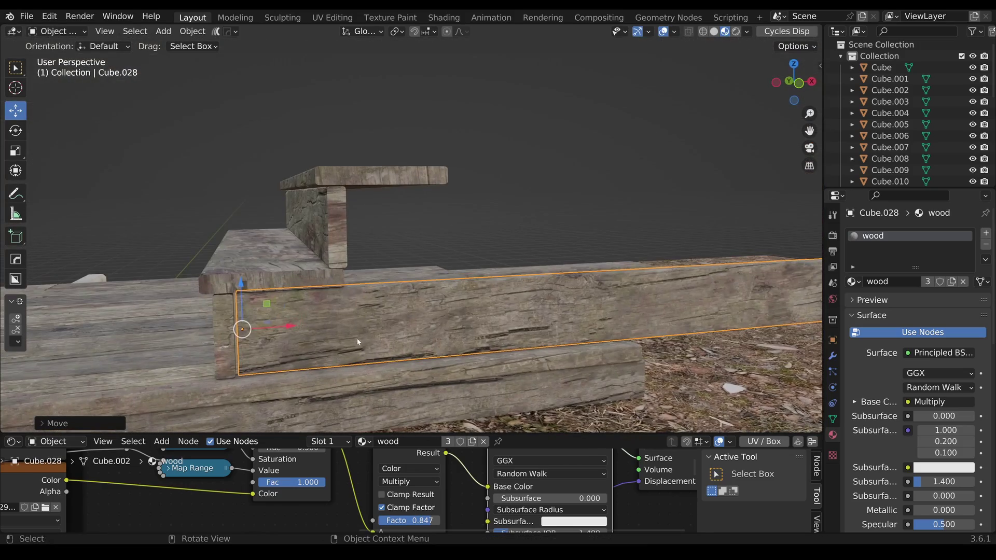
- Make a linked duplicate of the stair's side board about 1.07 m along X and 0.81 m along Z, beside the upper riser
{"action": "key", "text": "alt+d"}
{"action": "key", "text": "shift+y"}
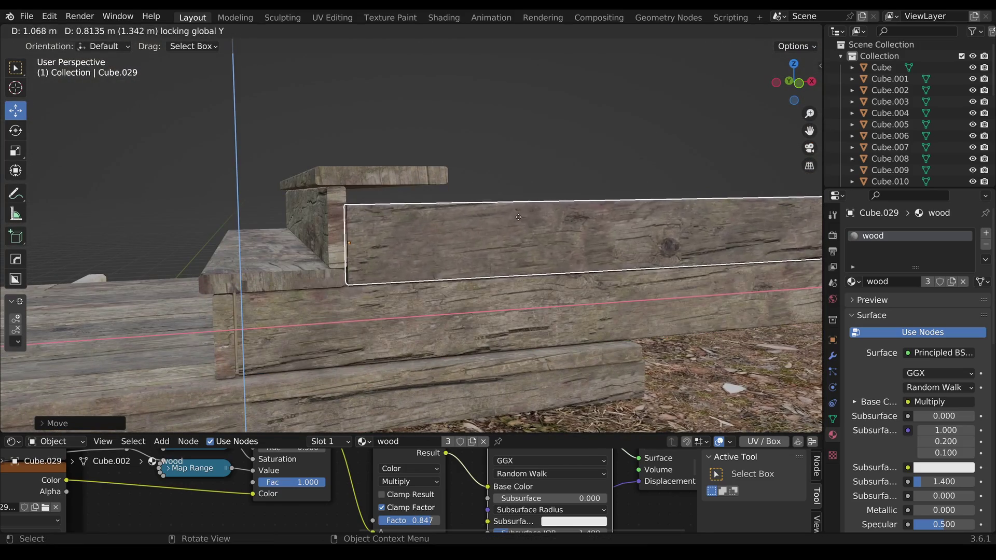
{"action": "left_click", "coordinate": [444, 268]}
{"action": "middle_click_drag", "start_coordinate": [498, 226], "coordinate": [551, 241]}
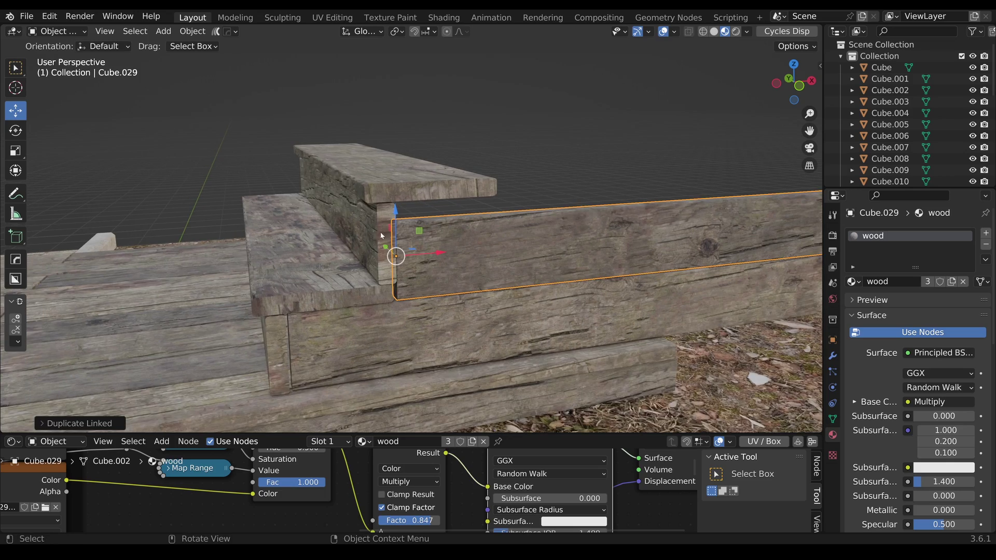
- Lower the upper riser slightly and adjust its length and position along Y to meet the side board
{"action": "left_click", "coordinate": [383, 229]}
{"action": "left_click_drag", "start_coordinate": [376, 198], "coordinate": [376, 204]}
{"action": "middle_click_drag", "start_coordinate": [376, 204], "coordinate": [491, 271]}
{"action": "key", "text": "s"}
{"action": "key", "text": "y"}
{"action": "left_click", "coordinate": [511, 323]}
{"action": "key", "text": "g"}
{"action": "key", "text": "y"}
{"action": "left_click", "coordinate": [490, 216]}
- Move the upper side board about -0.18 m along X and lower the top tread about 0.17 m onto it
{"action": "key", "text": "shift+d"}
{"action": "key", "text": "x"}
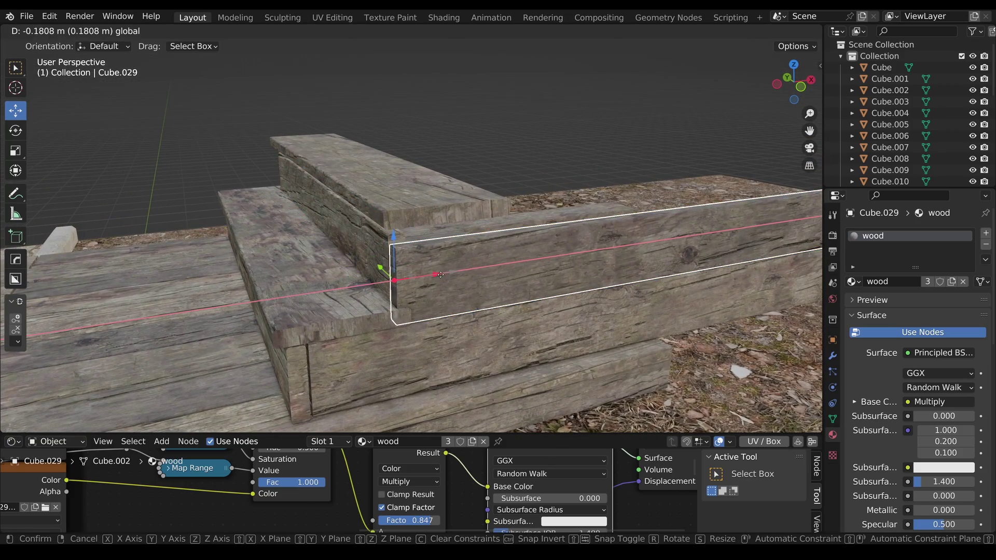
{"action": "left_click", "coordinate": [441, 274]}
{"action": "left_click", "coordinate": [421, 218]}
{"action": "key", "text": "g"}
{"action": "key", "text": "z"}
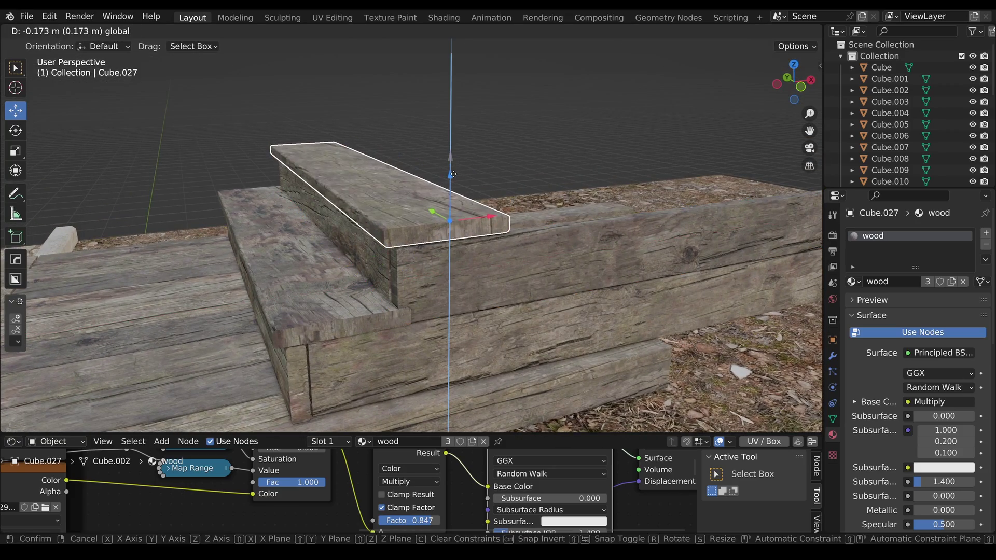
{"action": "left_click", "coordinate": [470, 223]}
- Make four linked copies of the top tread side by side along X to form the upper platform
{"action": "middle_click_drag", "start_coordinate": [469, 223], "coordinate": [320, 219]}
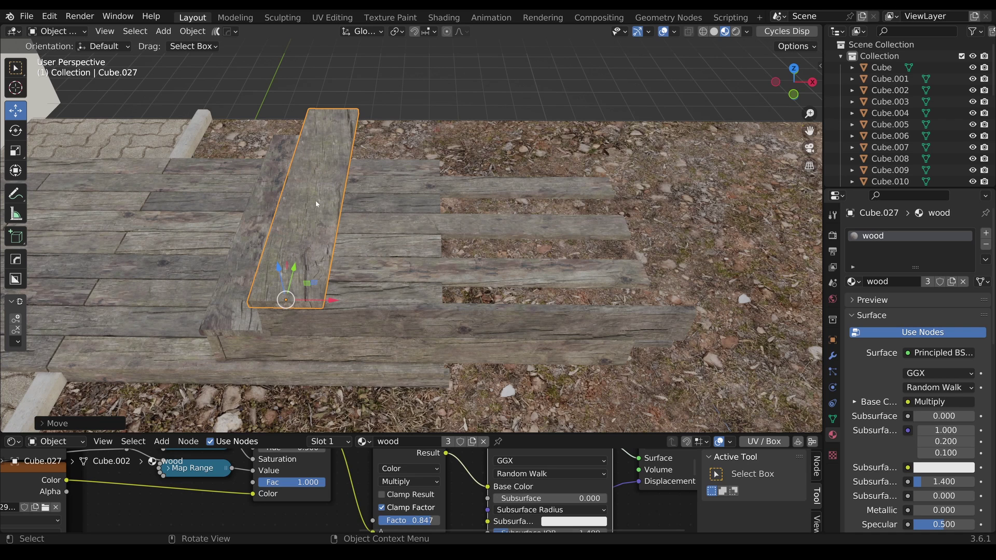
{"action": "key", "text": "shift+d"}
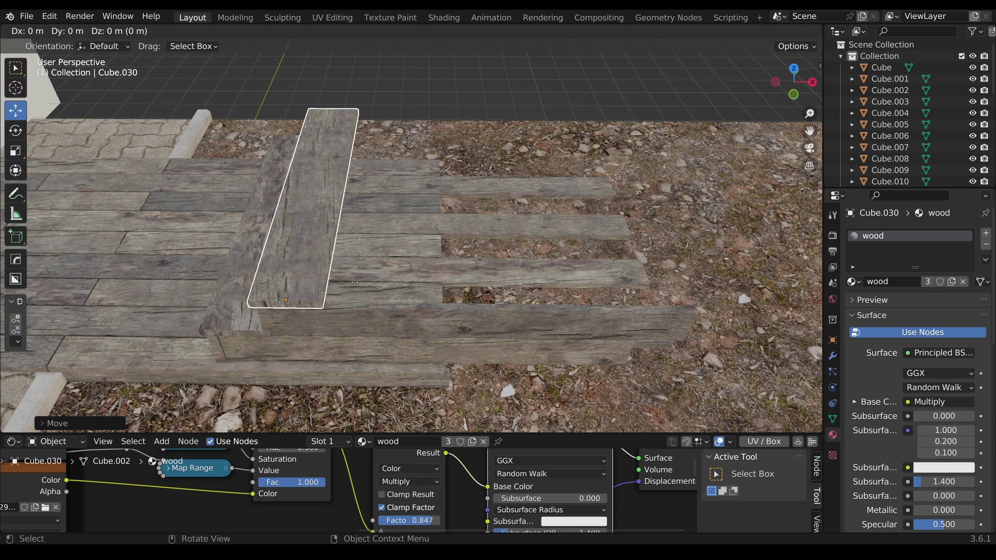
{"action": "key", "text": "x"}
{"action": "left_click", "coordinate": [485, 304]}
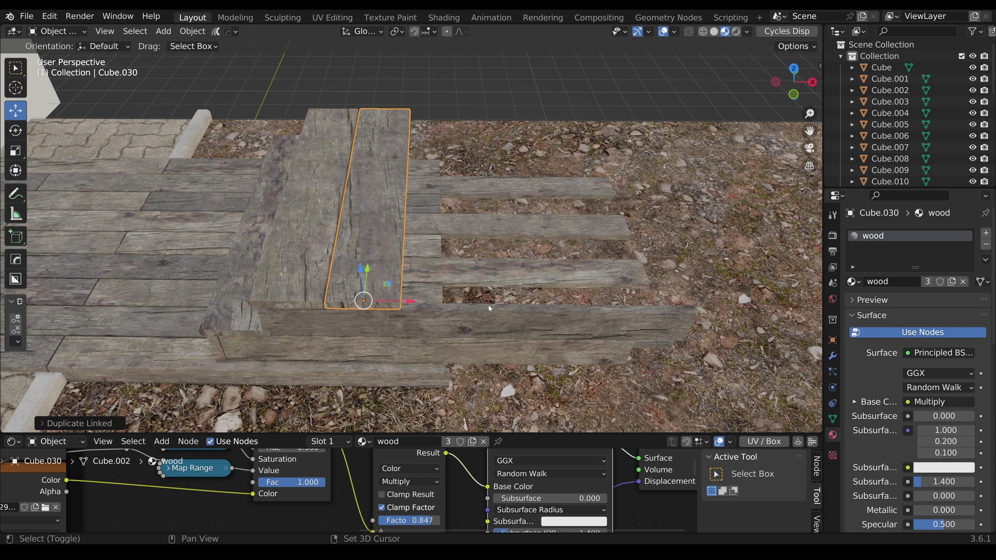
{"action": "key", "text": "shift+r"}
{"action": "key", "text": "shift+r"}
{"action": "key", "text": "shift+r"}
{"action": "middle_click_drag", "start_coordinate": [487, 304], "coordinate": [338, 287]}
- Make a linked duplicate of the low outer side plank by the curb and place it along the edge beneath the raised platform
{"action": "left_click", "coordinate": [338, 288]}
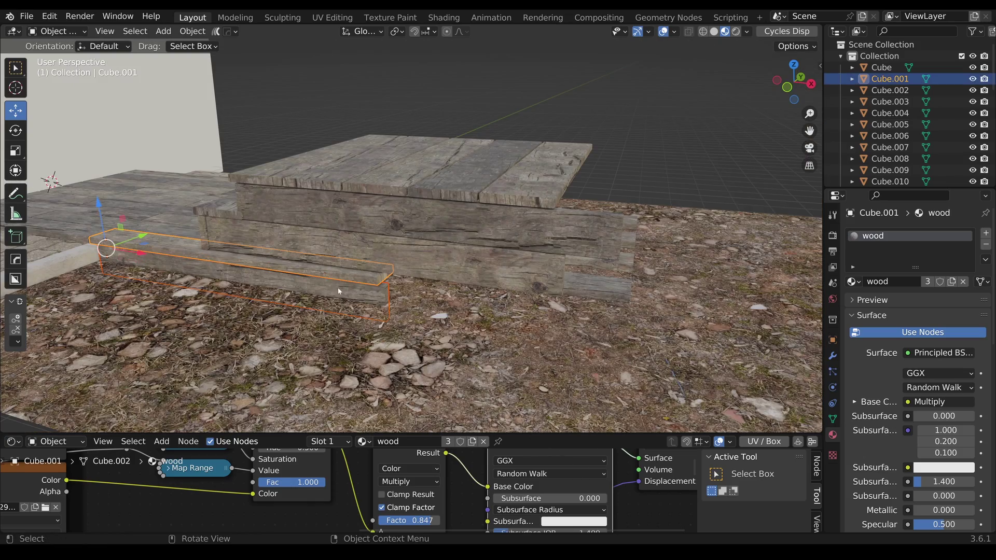
{"action": "key", "text": "alt+d"}
{"action": "key", "text": "x"}
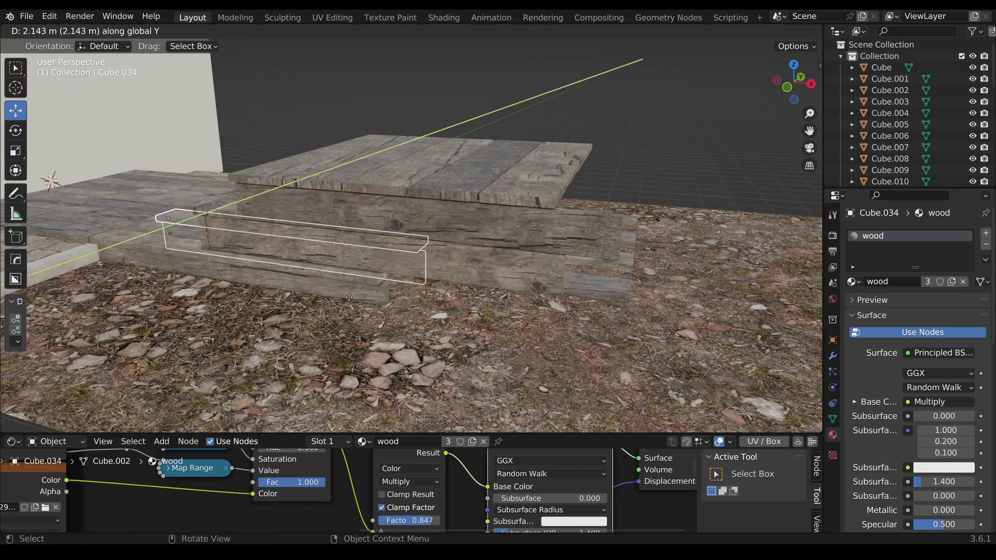
{"action": "left_click", "coordinate": [478, 337]}
{"action": "middle_click_drag", "start_coordinate": [477, 336], "coordinate": [617, 299]}
- Add a cube beyond the platform's far end and shift it slightly along X
{"action": "key", "text": "shift+a"}
{"action": "mouse_move", "coordinate": [614, 295]}
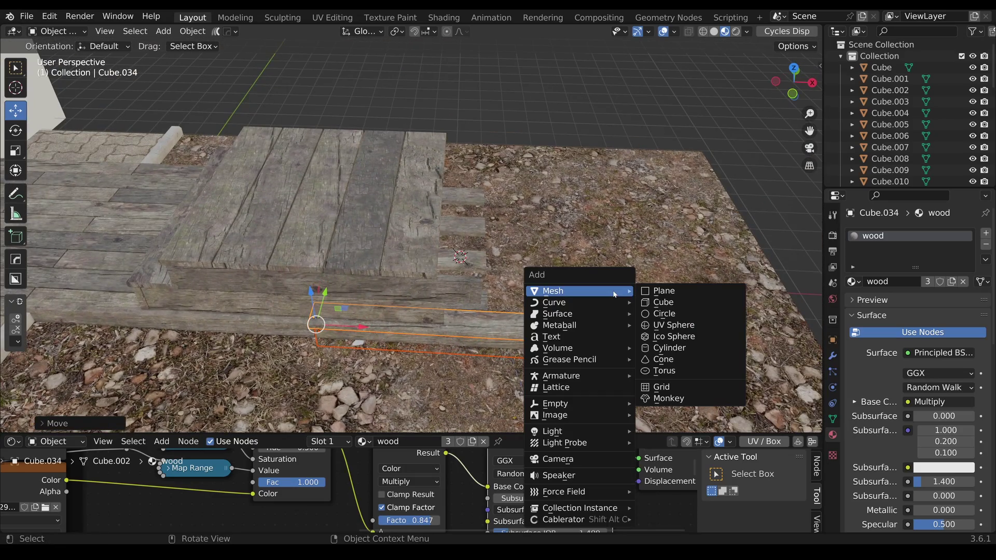
{"action": "left_click", "coordinate": [673, 306]}
{"action": "middle_click_drag", "start_coordinate": [587, 311], "coordinate": [567, 309]}
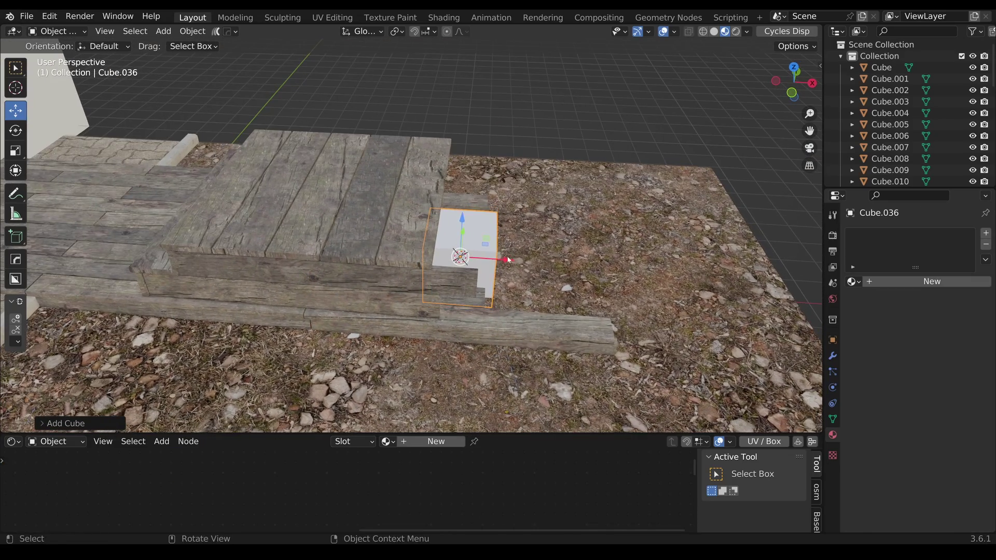
{"action": "mouse_move", "coordinate": [510, 261]}
{"action": "left_mouse_down"}
{"action": "mouse_move", "coordinate": [530, 262]}
{"action": "mouse_move", "coordinate": [516, 261]}
{"action": "left_mouse_up"}
{"action": "middle_click_drag", "start_coordinate": [511, 265], "coordinate": [419, 287]}
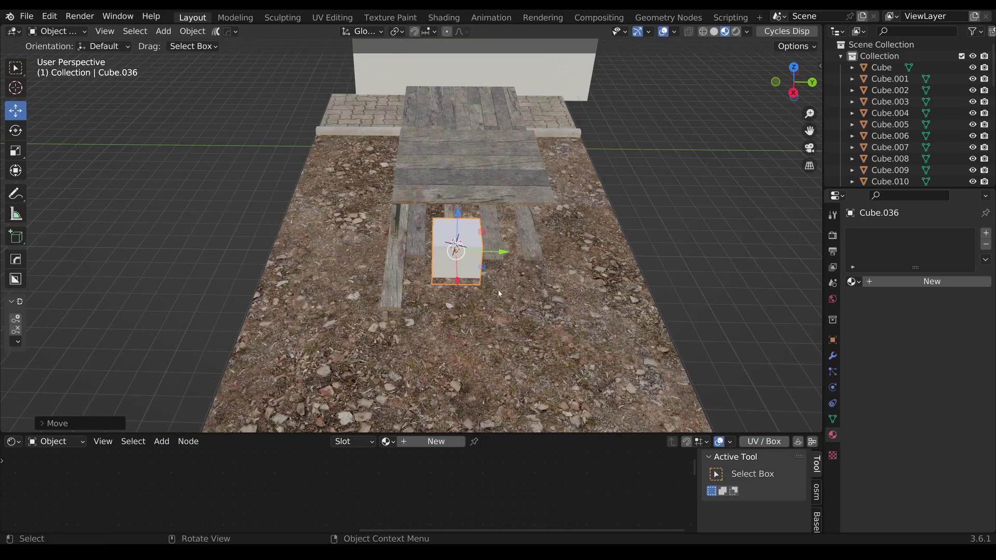
- Enlarge the cube's mesh into a big block by scaling it along Y, raising its top face and pulling its outer face outward along X
{"action": "key", "text": "Tab"}
{"action": "key", "text": "s"}
{"action": "key", "text": "y"}
{"action": "left_click", "coordinate": [809, 384]}
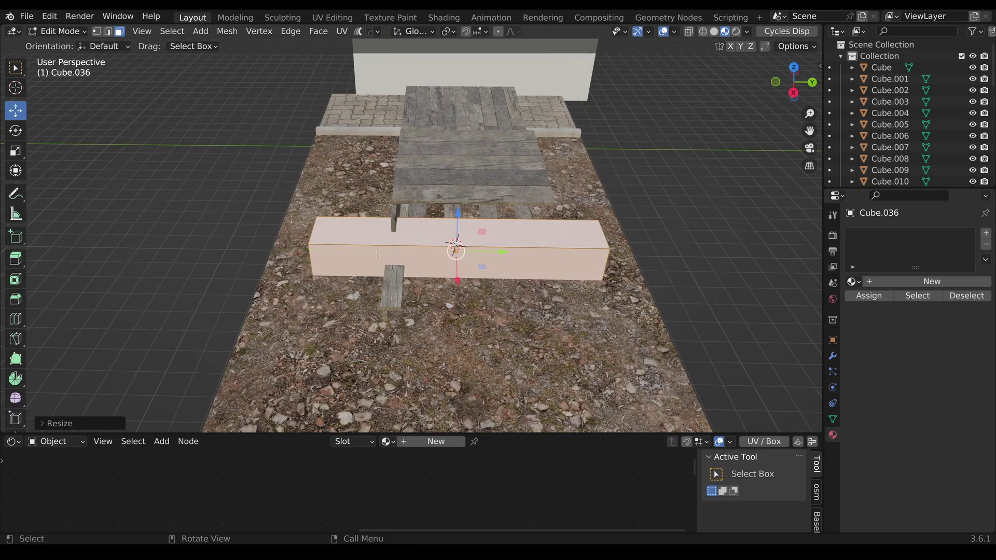
{"action": "middle_click_drag", "start_coordinate": [363, 244], "coordinate": [465, 235]}
{"action": "left_click", "coordinate": [473, 236]}
{"action": "left_click_drag", "start_coordinate": [457, 186], "coordinate": [458, 121]}
{"action": "middle_click_drag", "start_coordinate": [511, 243], "coordinate": [487, 241]}
{"action": "left_click_drag", "start_coordinate": [525, 233], "coordinate": [735, 280]}
{"action": "key", "text": "Tab"}
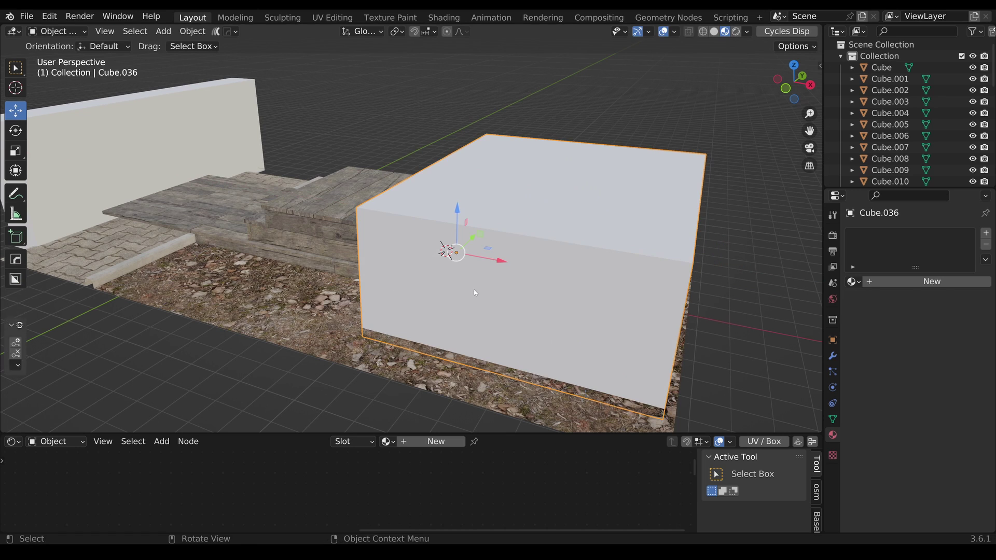
- Set the big block's viewport display to Bounds
{"action": "left_click", "coordinate": [833, 341]}
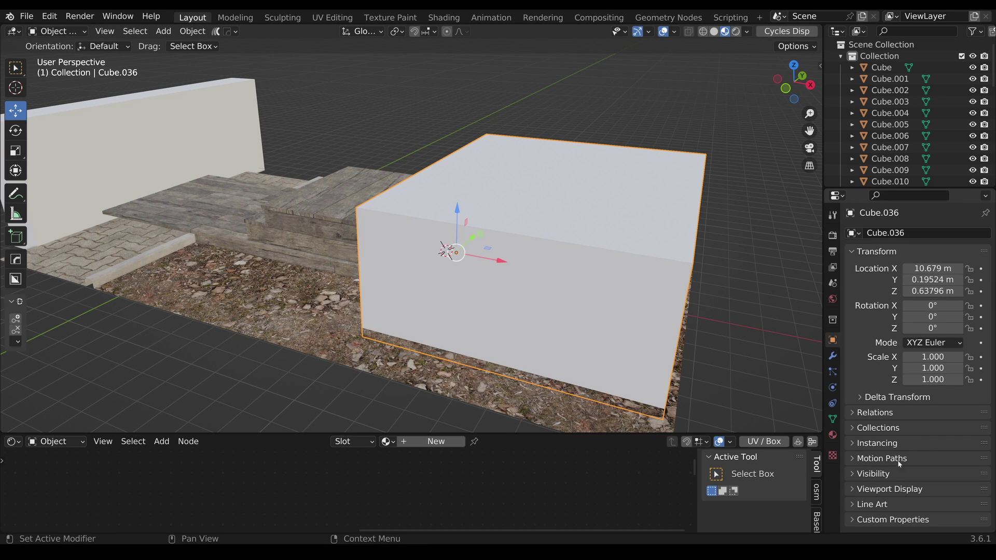
{"action": "scroll", "coordinate": [924, 460], "scroll_direction": "down", "scroll_amount": 5}
{"action": "left_click", "coordinate": [924, 477]}
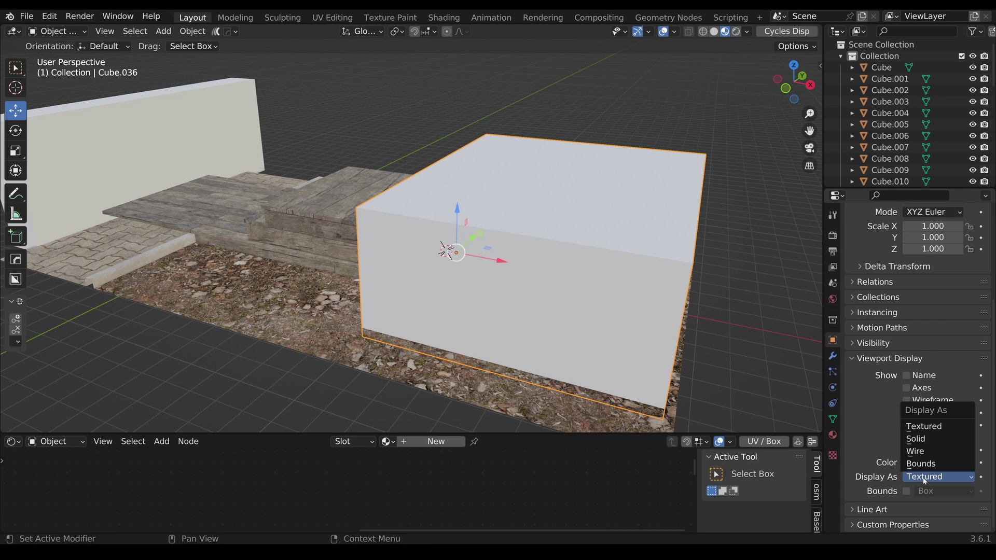
{"action": "left_click", "coordinate": [932, 465]}
- Add a Boolean Difference modifier to the low side plank under the platform, using the big block as the cutting object
{"action": "middle_click_drag", "start_coordinate": [695, 270], "coordinate": [676, 309]}
{"action": "scroll", "coordinate": [698, 270], "scroll_direction": "up", "scroll_amount": 2}
{"action": "left_click", "coordinate": [535, 296]}
{"action": "left_click", "coordinate": [834, 356]}
{"action": "left_click", "coordinate": [906, 234]}
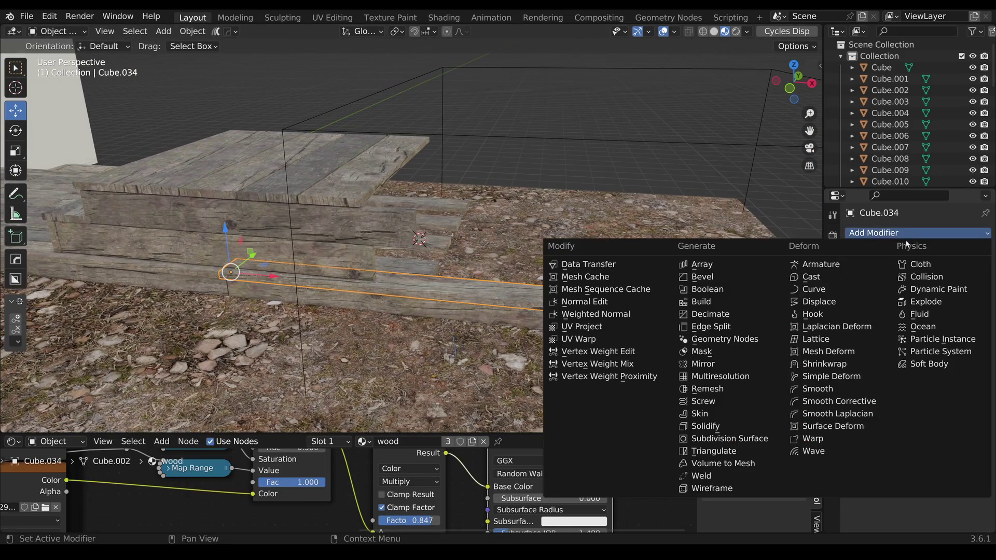
{"action": "left_click", "coordinate": [706, 289]}
{"action": "middle_click_drag", "start_coordinate": [707, 290], "coordinate": [658, 323]}
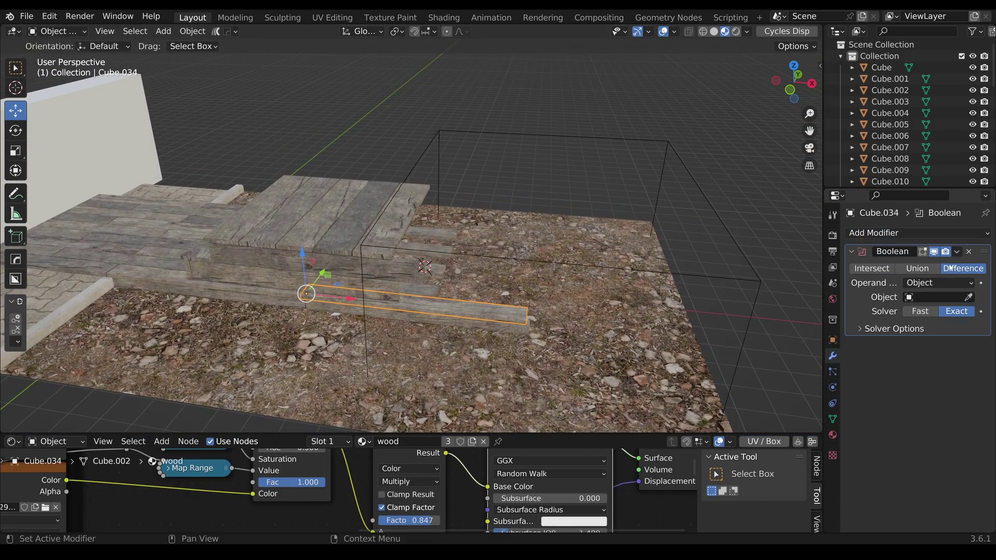
{"action": "left_click", "coordinate": [600, 135]}
- Copy the Boolean modifier from the trimmed low side plank to the deck planks and side boards that overhang the gravel
{"action": "scroll", "coordinate": [449, 272], "scroll_direction": "up", "scroll_amount": 4}
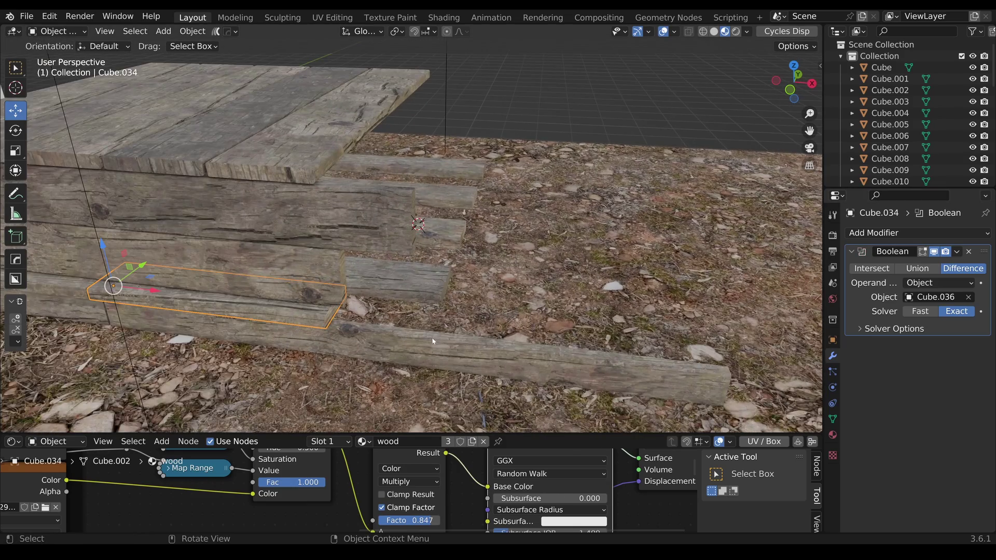
{"action": "scroll", "coordinate": [434, 342], "scroll_direction": "down", "scroll_amount": 2}
{"action": "left_click", "coordinate": [398, 320]}
{"action": "left_click", "coordinate": [425, 271], "text": "shift"}
{"action": "left_click", "coordinate": [439, 233], "text": "shift"}
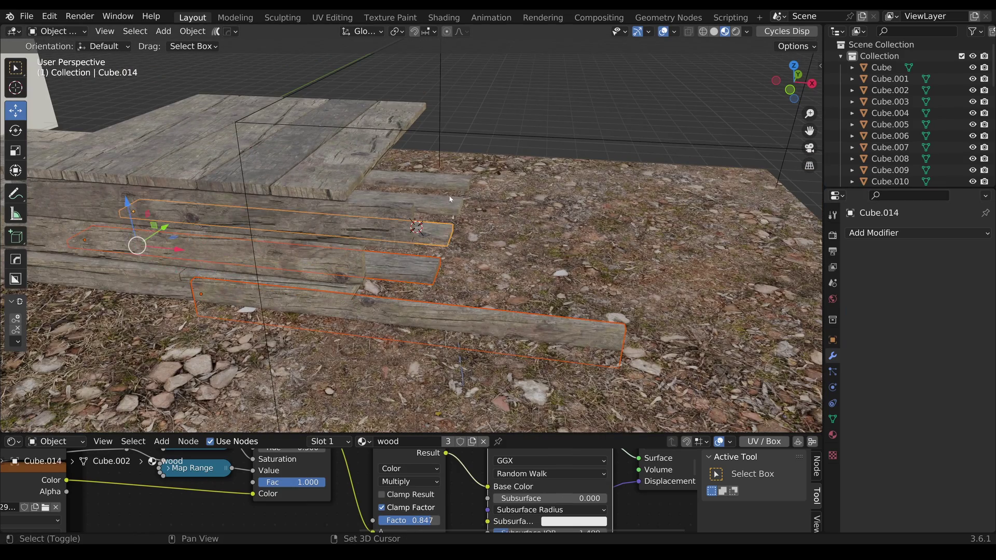
{"action": "middle_click_drag", "start_coordinate": [454, 187], "coordinate": [362, 282]}
{"action": "left_click", "coordinate": [402, 263], "text": "shift"}
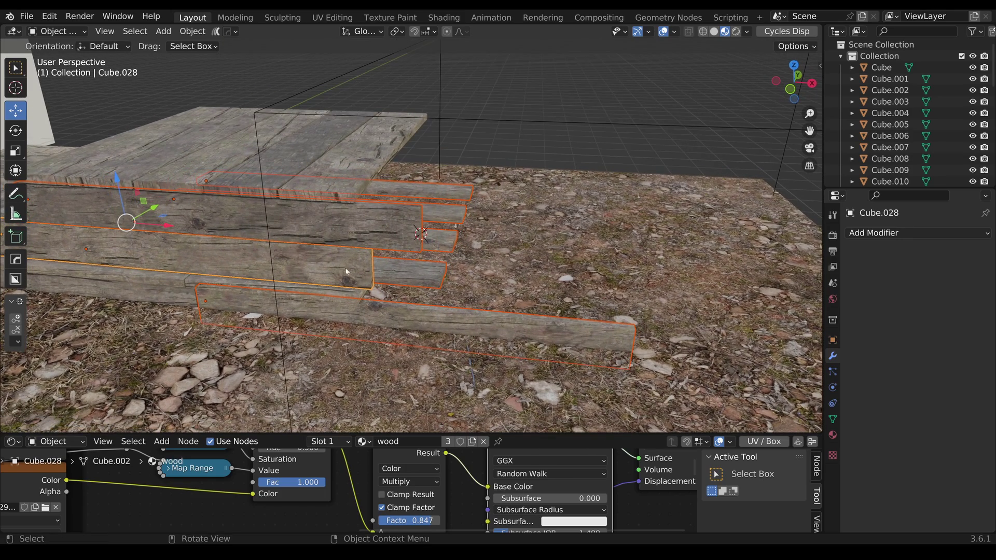
{"action": "left_click", "coordinate": [353, 297], "text": "shift"}
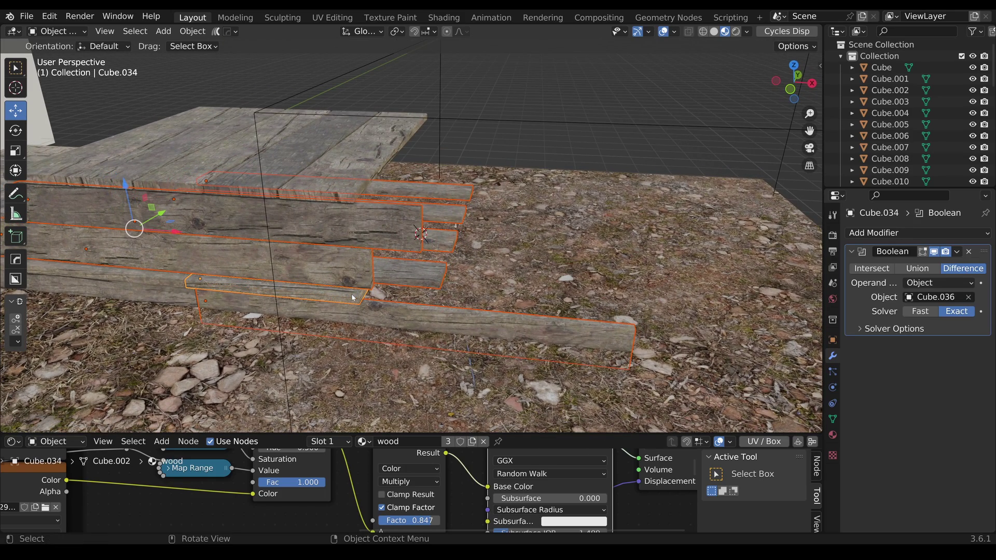
{"action": "key", "text": "ctrl+l"}
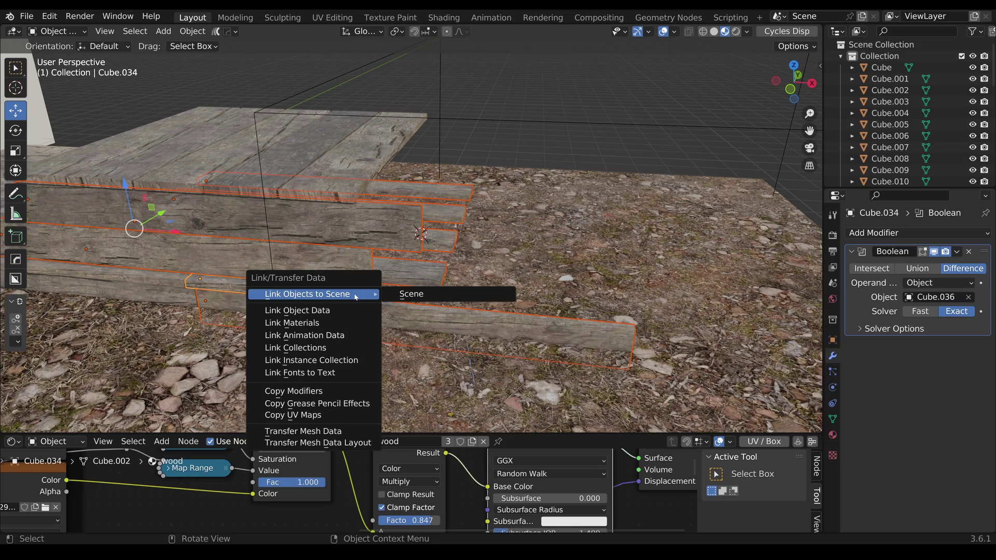
{"action": "left_click", "coordinate": [322, 395]}
- Lower the bottom face of the cutting block along Z so that it reaches further below the ground plane
{"action": "scroll", "coordinate": [435, 322], "scroll_direction": "down", "scroll_amount": 4}
{"action": "middle_click_drag", "start_coordinate": [525, 298], "coordinate": [536, 258]}
{"action": "left_click", "coordinate": [540, 272]}
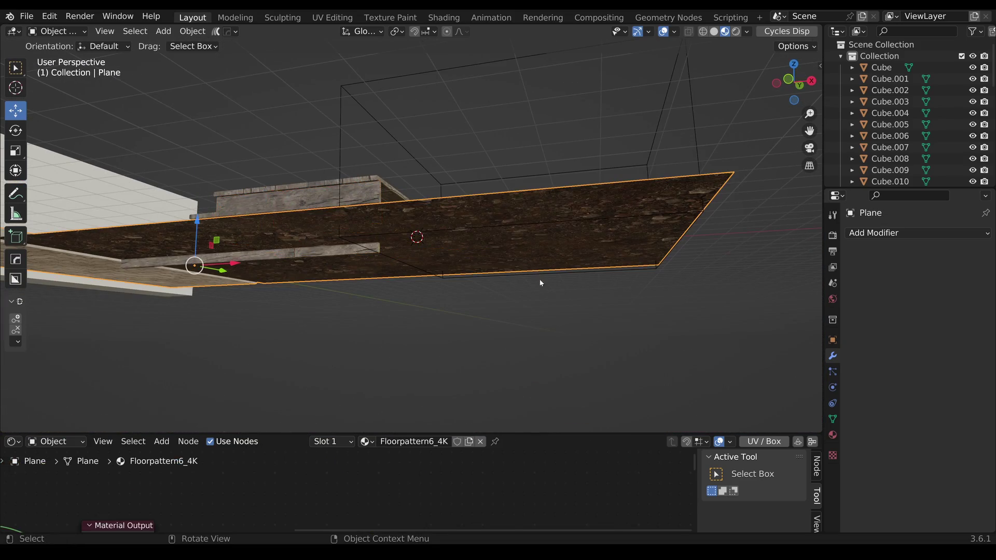
{"action": "left_click", "coordinate": [540, 272]}
{"action": "key", "text": "Tab"}
{"action": "key", "text": "g"}
{"action": "key", "text": "z"}
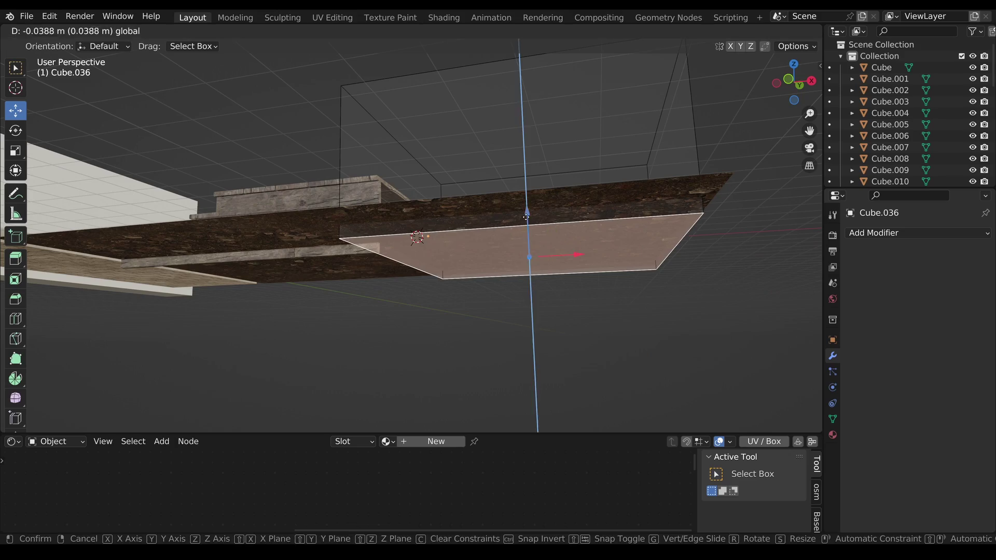
{"action": "left_click", "coordinate": [521, 254]}
{"action": "key", "text": "Tab"}
{"action": "middle_click_drag", "start_coordinate": [521, 254], "coordinate": [511, 306]}
{"action": "scroll", "coordinate": [511, 306], "scroll_direction": "up", "scroll_amount": 3}
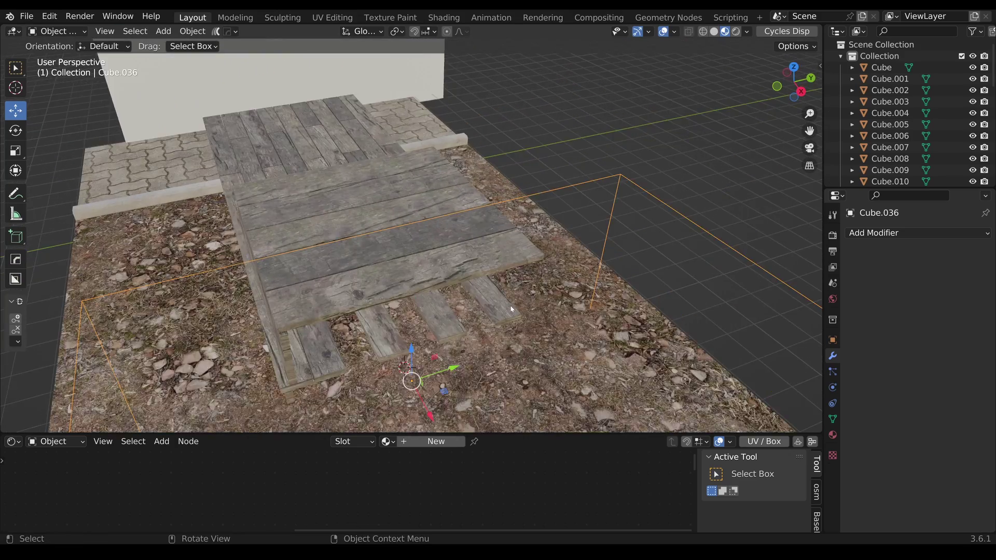
- Make a linked duplicate of the platform's outermost top plank along X and rotate it about Y so it stands upright
{"action": "left_click", "coordinate": [452, 272]}
{"action": "scroll", "coordinate": [453, 273], "scroll_direction": "up", "scroll_amount": 3}
{"action": "middle_click_drag", "start_coordinate": [453, 272], "coordinate": [488, 256]}
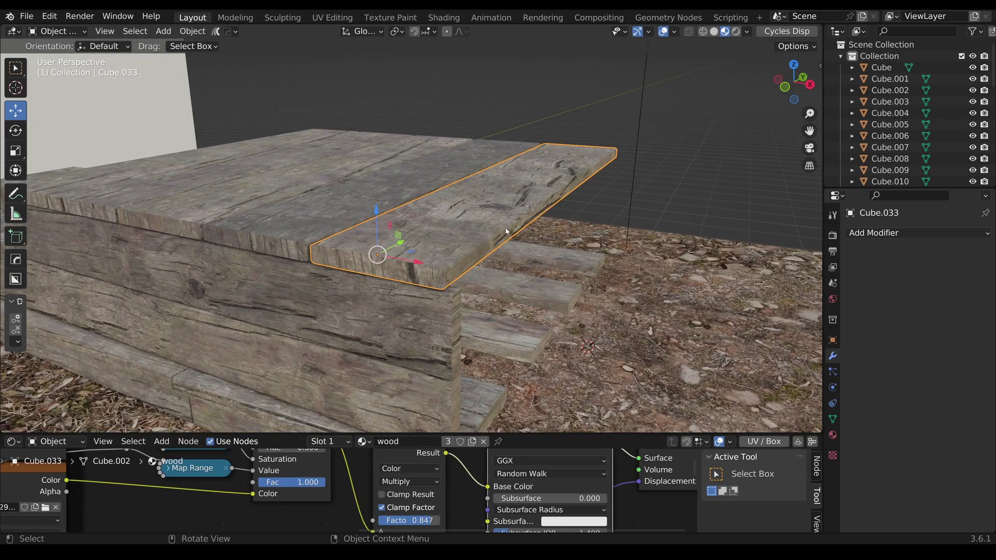
{"action": "key", "text": "alt+d"}
{"action": "key", "text": "x"}
{"action": "key", "text": "r"}
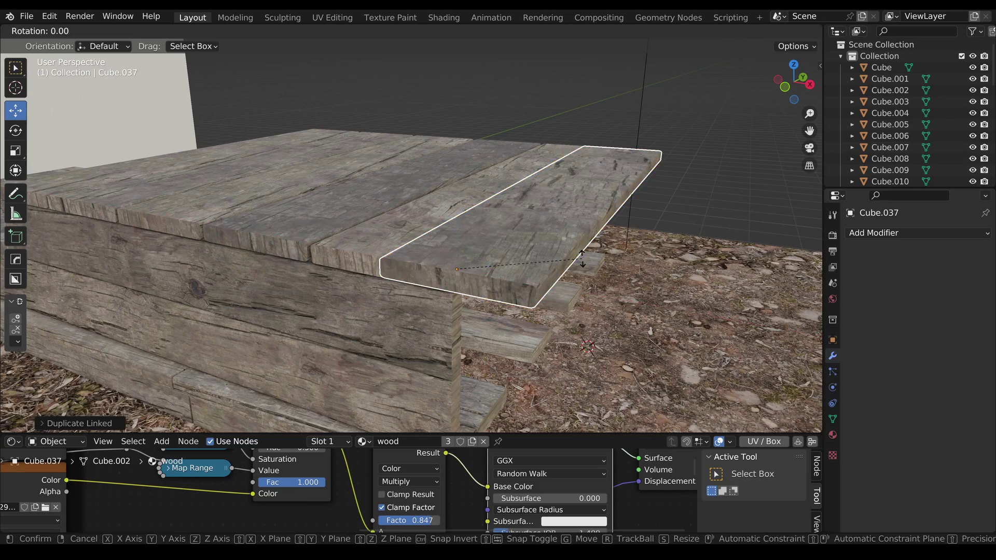
{"action": "key", "text": "y"}
{"action": "left_click", "coordinate": [519, 280]}
{"action": "middle_click_drag", "start_coordinate": [519, 280], "coordinate": [518, 288]}
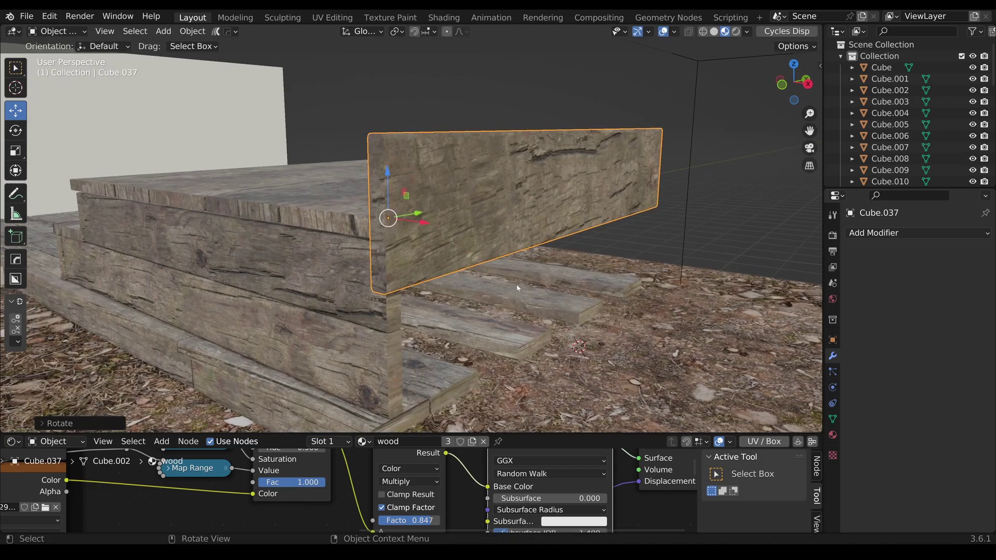
- Lower the upright board below the platform's top planks and shift it along X against the open front edge
{"action": "left_click_drag", "start_coordinate": [388, 172], "coordinate": [387, 218]}
{"action": "middle_click_drag", "start_coordinate": [387, 217], "coordinate": [333, 233]}
{"action": "left_click_drag", "start_coordinate": [344, 267], "coordinate": [364, 267]}
{"action": "middle_click_drag", "start_coordinate": [371, 268], "coordinate": [500, 270]}
{"action": "middle_click_drag", "start_coordinate": [499, 285], "coordinate": [410, 265], "text": "shift"}
{"action": "left_click_drag", "start_coordinate": [457, 266], "coordinate": [462, 266]}
{"action": "middle_click_drag", "start_coordinate": [463, 267], "coordinate": [384, 285]}
{"action": "scroll", "coordinate": [384, 285], "scroll_direction": "down", "scroll_amount": 3}
- Reduce the front board's height by scaling it along Z, and raise it to sit directly beneath the top planks
{"action": "middle_click_drag", "start_coordinate": [581, 278], "coordinate": [665, 314]}
{"action": "key", "text": "s"}
{"action": "key", "text": "z"}
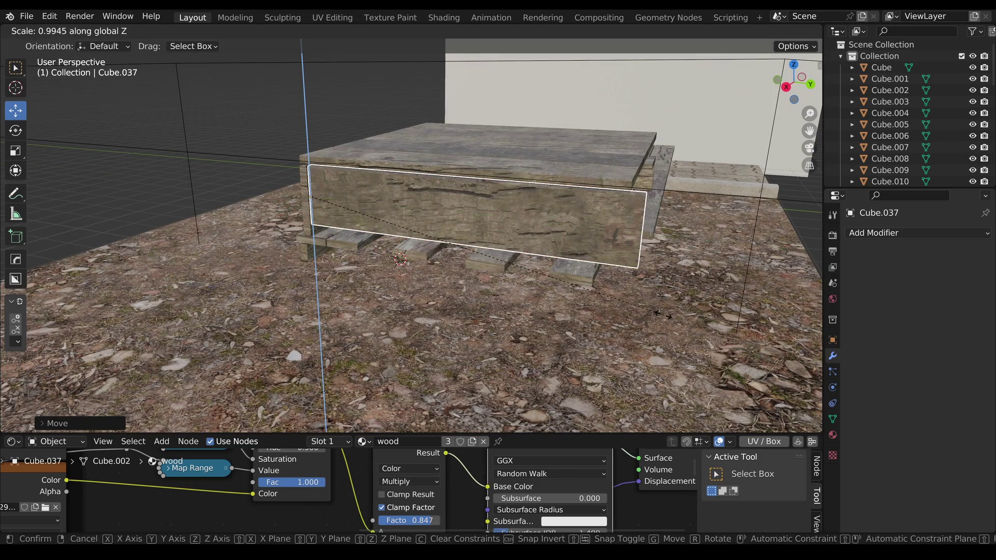
{"action": "mouse_move", "coordinate": [557, 279]}
{"action": "left_click", "coordinate": [483, 252]}
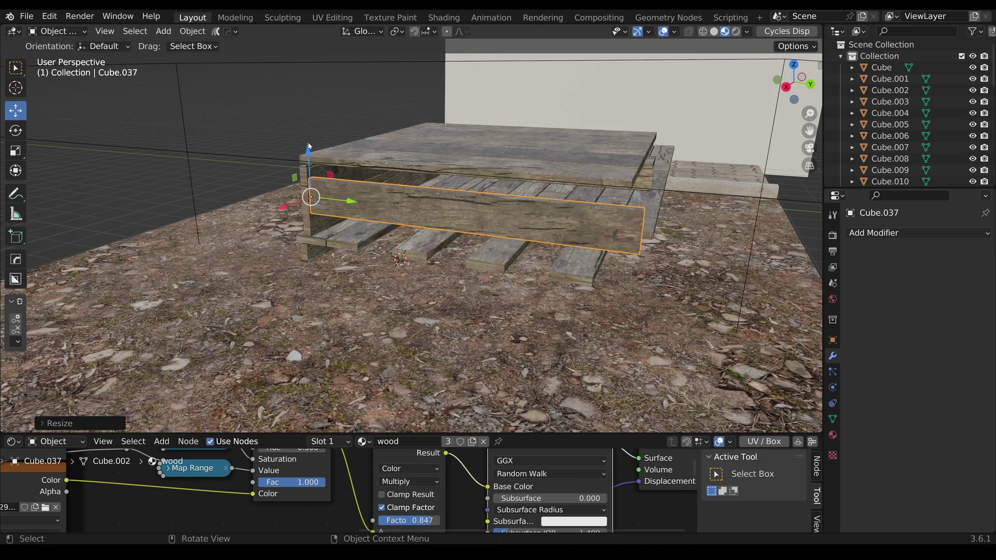
{"action": "key", "text": "g"}
{"action": "key", "text": "z"}
{"action": "left_click", "coordinate": [656, 323]}
- Add a Plain Axes empty on the platform and raise it along Z to about 2.615 m
{"action": "middle_click_drag", "start_coordinate": [656, 322], "coordinate": [559, 235]}
{"action": "key", "text": "shift+a"}
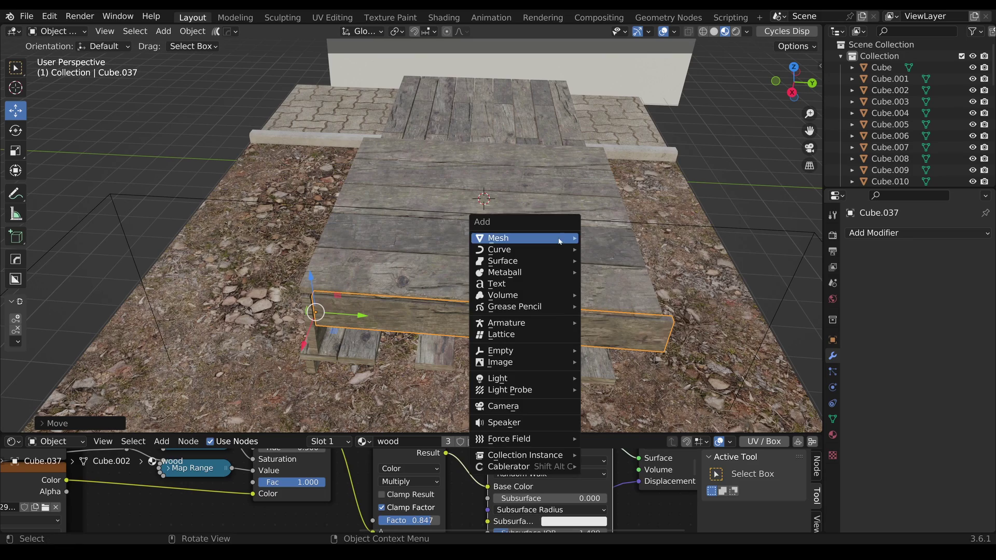
{"action": "mouse_move", "coordinate": [542, 351]}
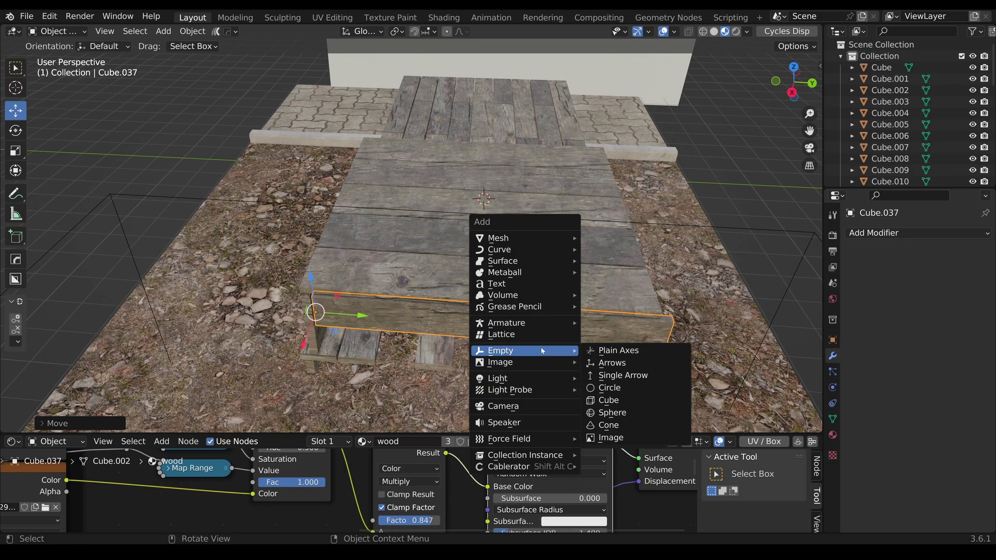
{"action": "left_click", "coordinate": [604, 353]}
{"action": "middle_click_drag", "start_coordinate": [522, 314], "coordinate": [511, 197]}
{"action": "key", "text": "g"}
{"action": "key", "text": "z"}
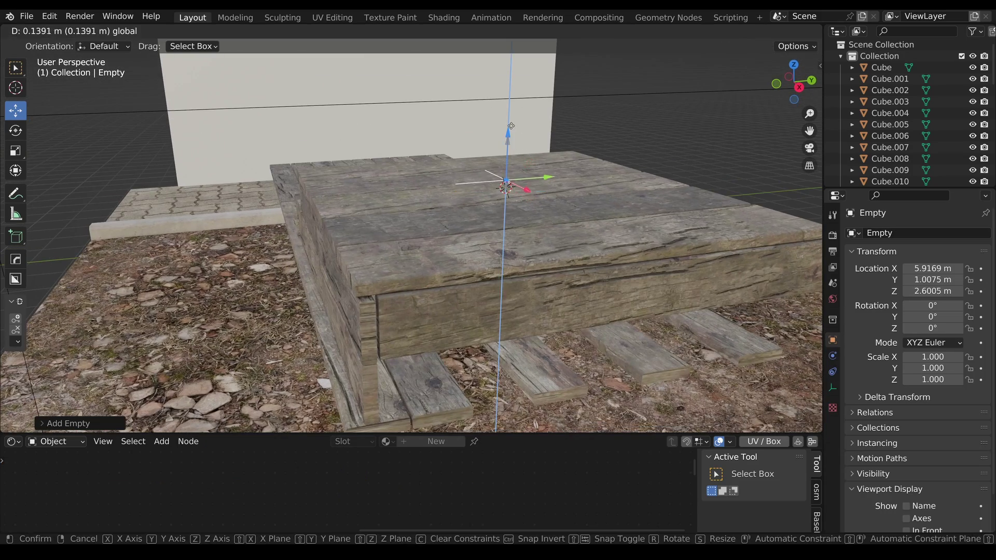
{"action": "left_click", "coordinate": [513, 189]}
- Add a Mirror modifier to the platform's upper side board, using the empty as the mirror object
{"action": "scroll", "coordinate": [512, 188], "scroll_direction": "down", "scroll_amount": 2}
{"action": "middle_click_drag", "start_coordinate": [383, 270], "coordinate": [409, 254]}
{"action": "left_click", "coordinate": [409, 254]}
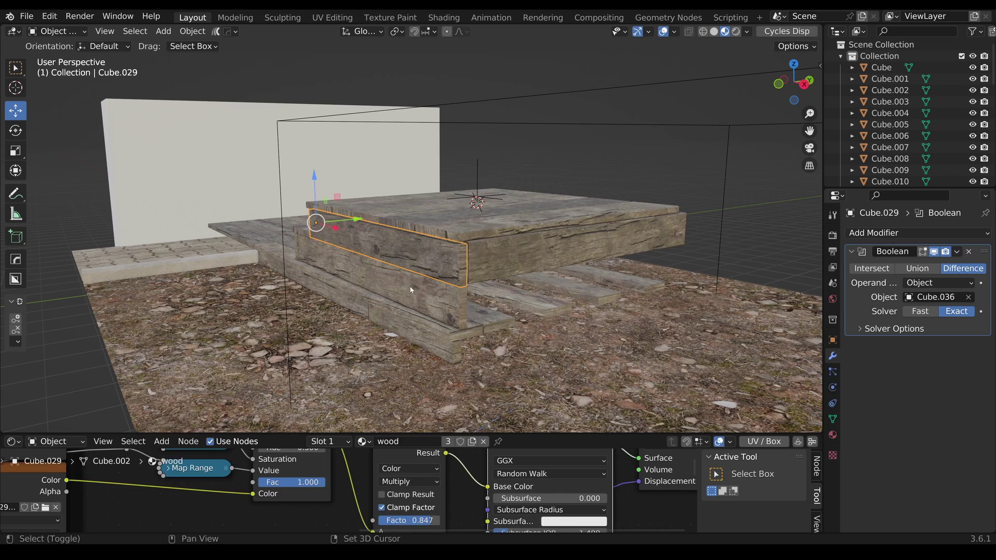
{"action": "left_click", "coordinate": [344, 302], "text": "shift"}
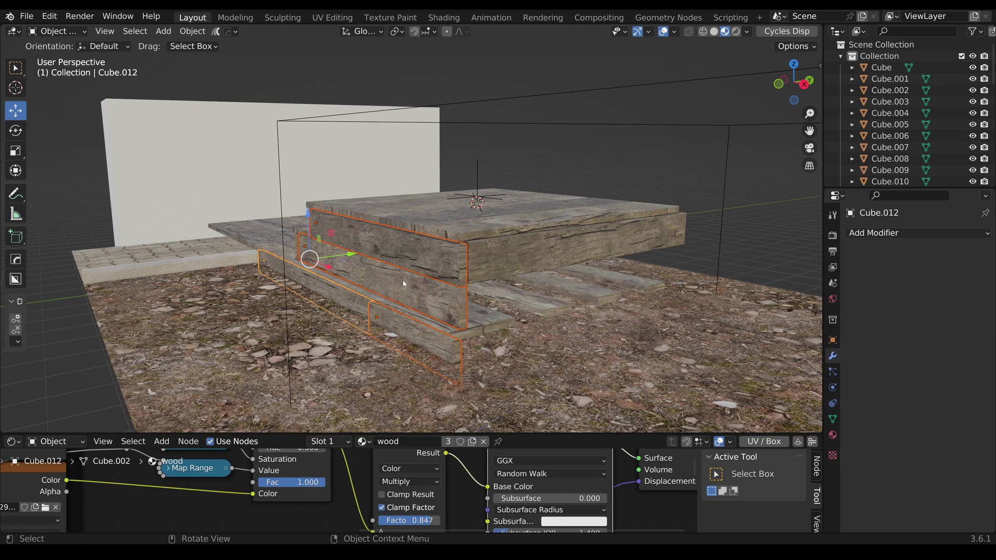
{"action": "middle_click_drag", "start_coordinate": [403, 279], "coordinate": [416, 250]}
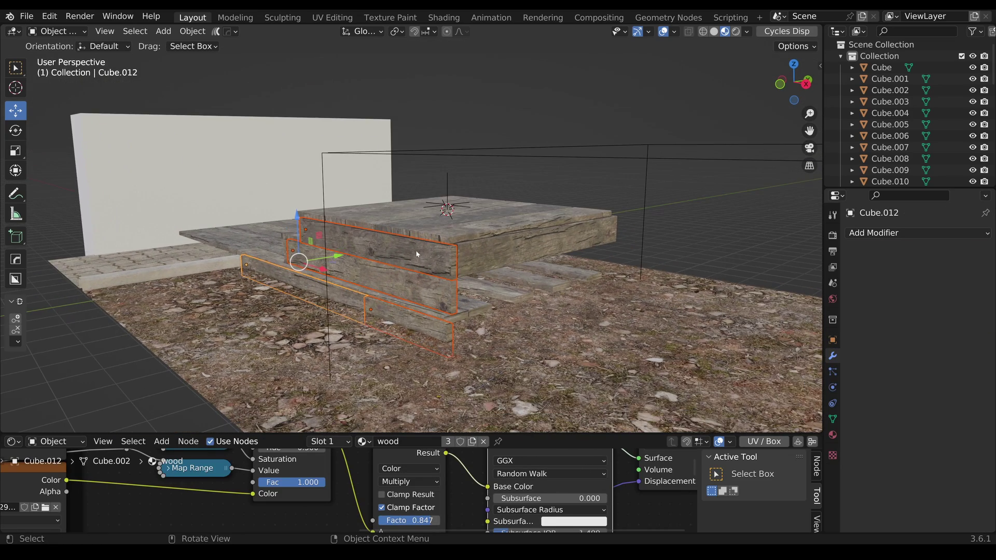
{"action": "left_click", "coordinate": [416, 250]}
{"action": "left_click", "coordinate": [878, 234]}
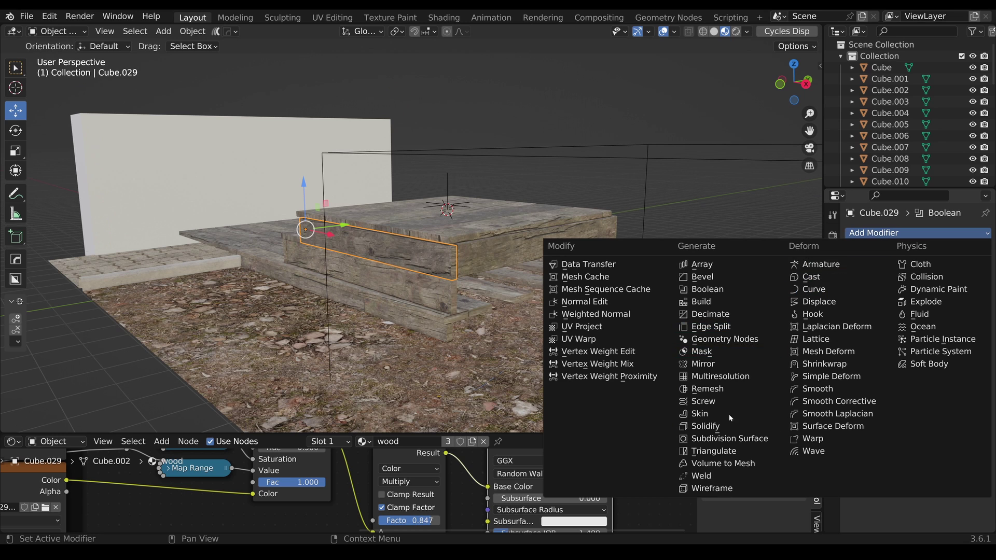
{"action": "left_click", "coordinate": [726, 368]}
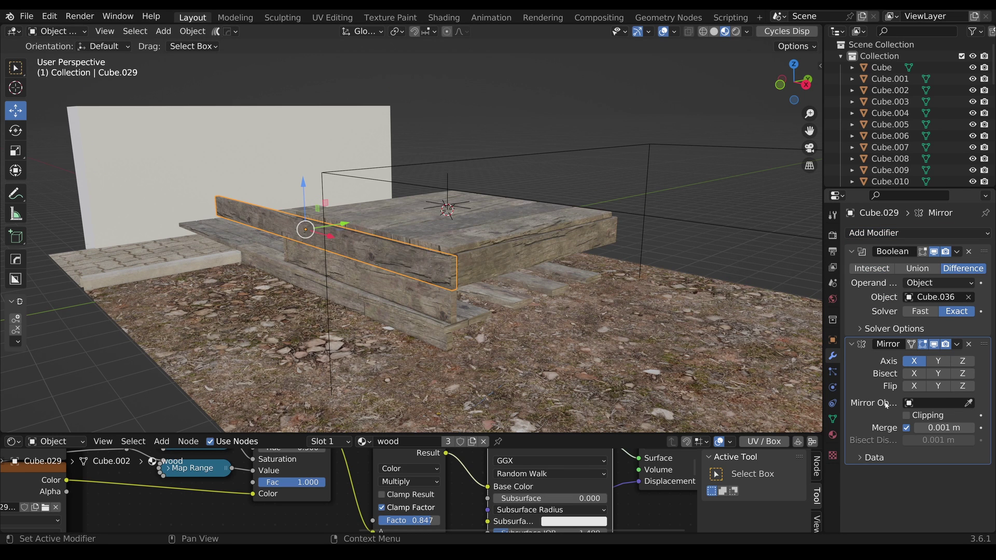
{"action": "left_click", "coordinate": [450, 178]}
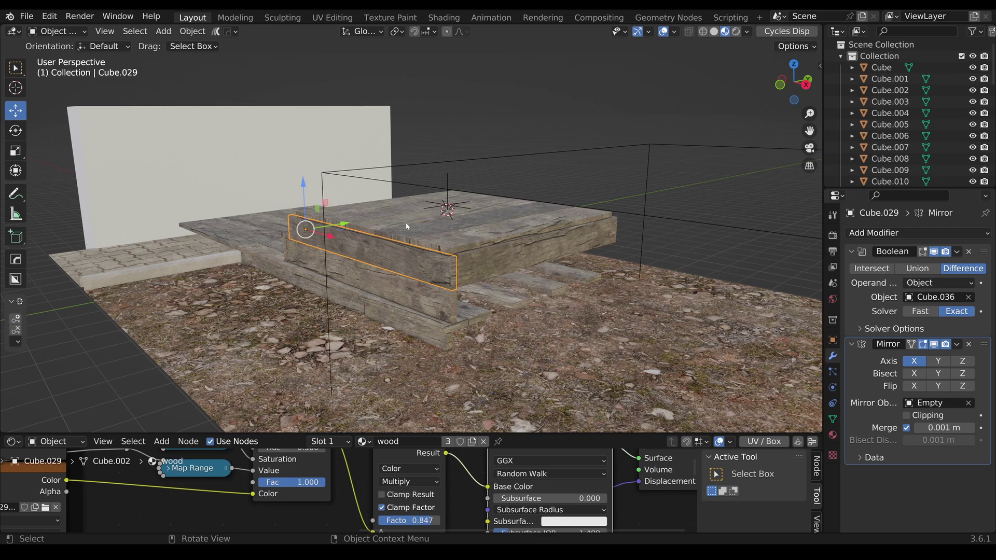
- Set the side board's Mirror modifier to the Y axis only, with Bisect and Flip enabled on Y
{"action": "middle_click_drag", "start_coordinate": [407, 227], "coordinate": [488, 252]}
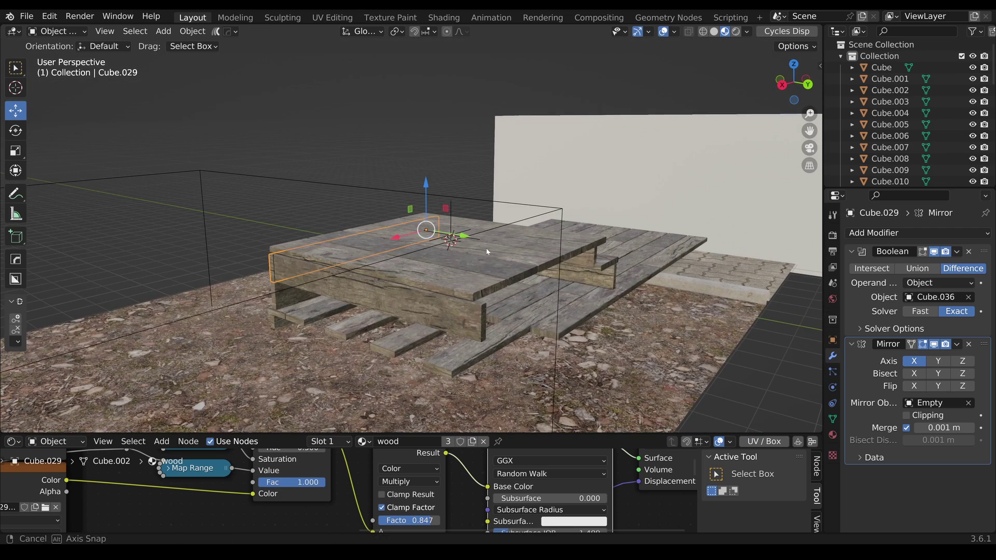
{"action": "left_click", "coordinate": [938, 362]}
{"action": "left_click", "coordinate": [940, 375]}
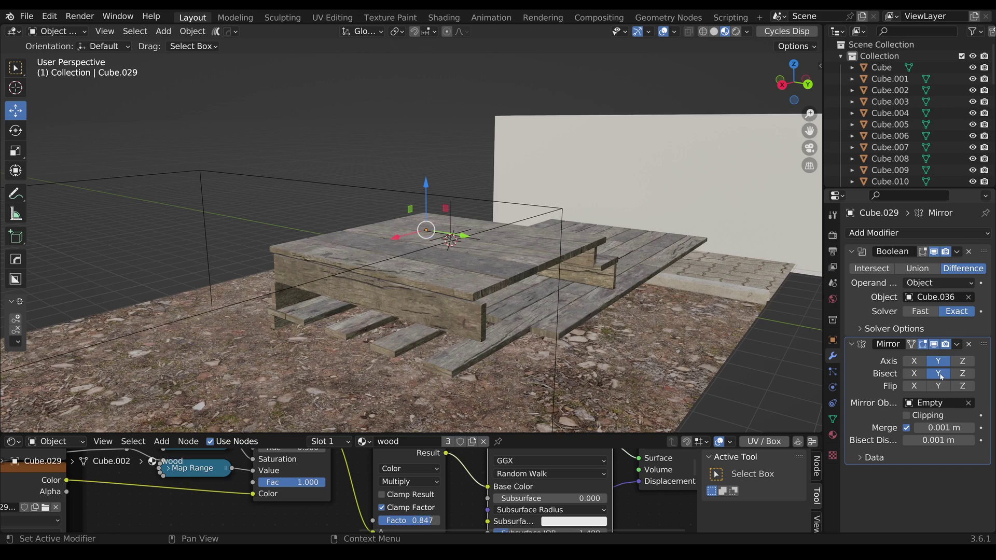
{"action": "middle_click_drag", "start_coordinate": [467, 311], "coordinate": [526, 318]}
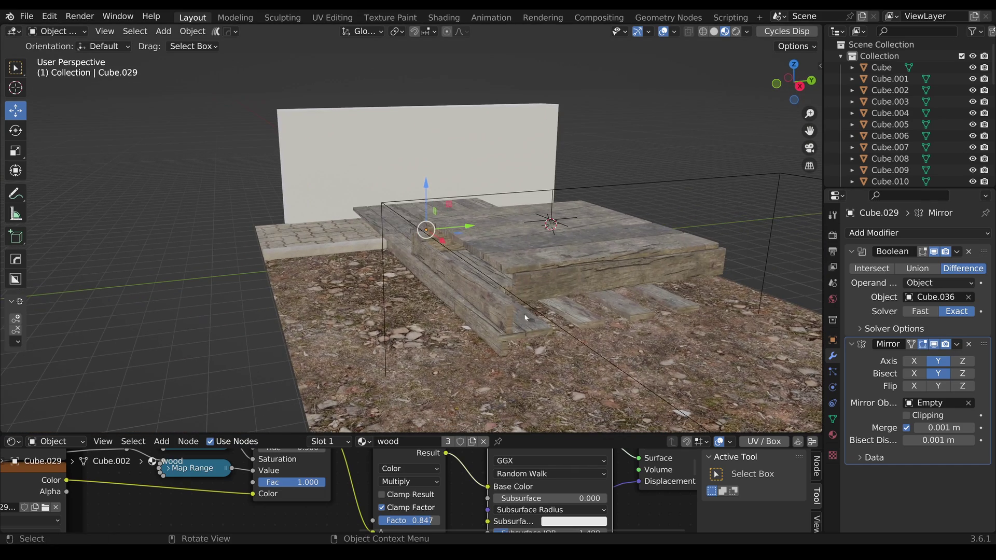
{"action": "left_click", "coordinate": [942, 388]}
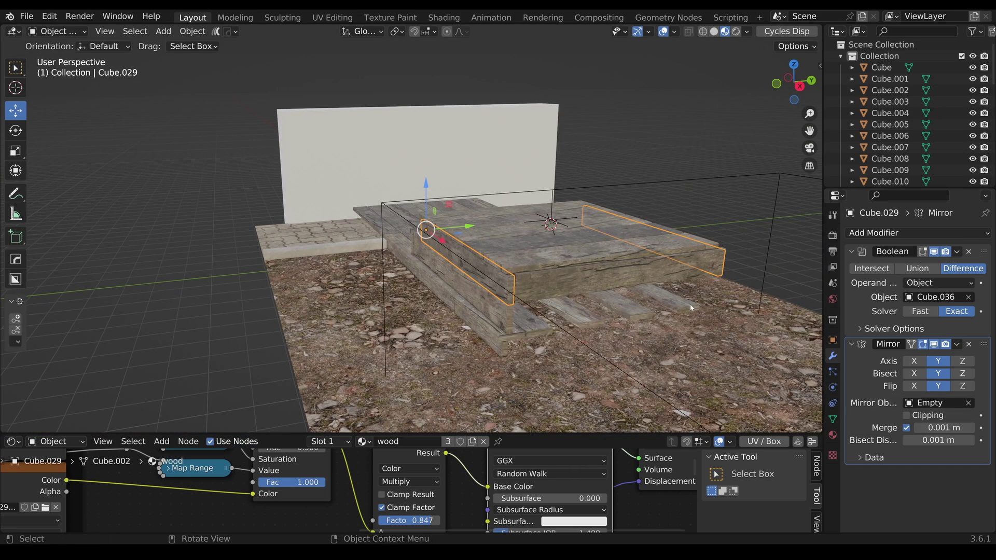
- Move the empty along Y to about 0.887 m to bring the mirrored side board inward
{"action": "middle_click_drag", "start_coordinate": [571, 270], "coordinate": [649, 273]}
{"action": "middle_click_drag", "start_coordinate": [559, 228], "coordinate": [534, 226]}
{"action": "scroll", "coordinate": [565, 208], "scroll_direction": "up", "scroll_amount": 2}
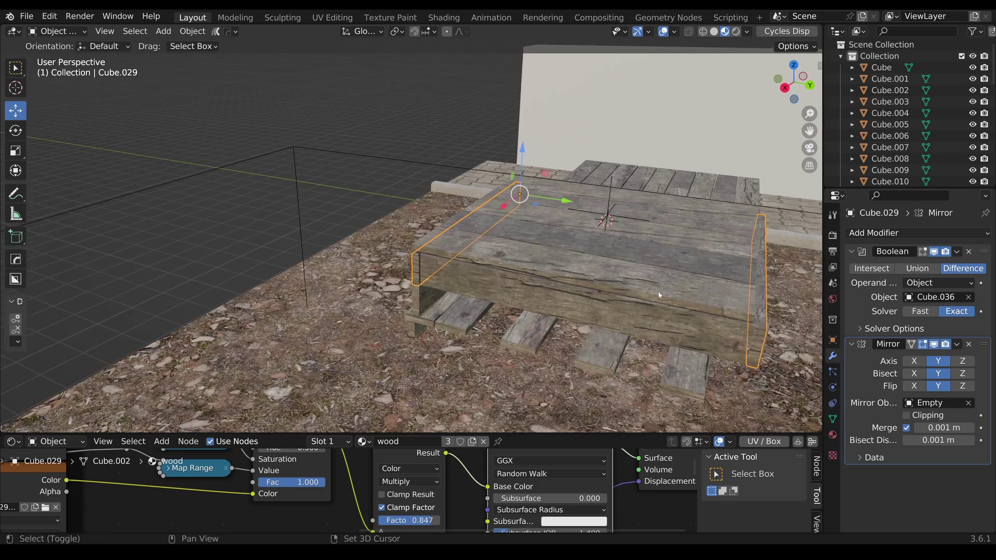
{"action": "middle_click_drag", "start_coordinate": [591, 188], "coordinate": [595, 231], "text": "shift"}
{"action": "left_click", "coordinate": [560, 214]}
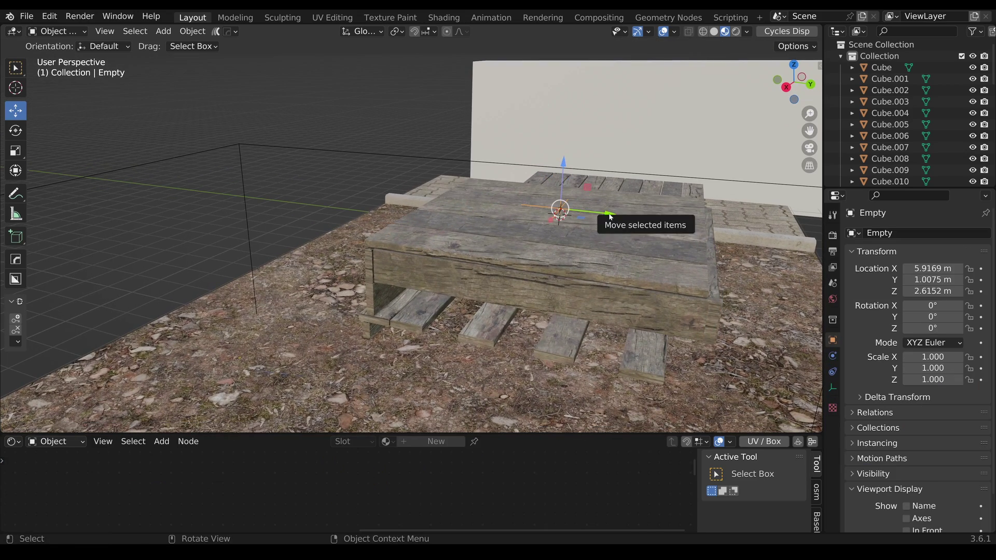
{"action": "left_click_drag", "start_coordinate": [610, 216], "coordinate": [602, 214]}
{"action": "scroll", "coordinate": [519, 250], "scroll_direction": "up", "scroll_amount": 6}
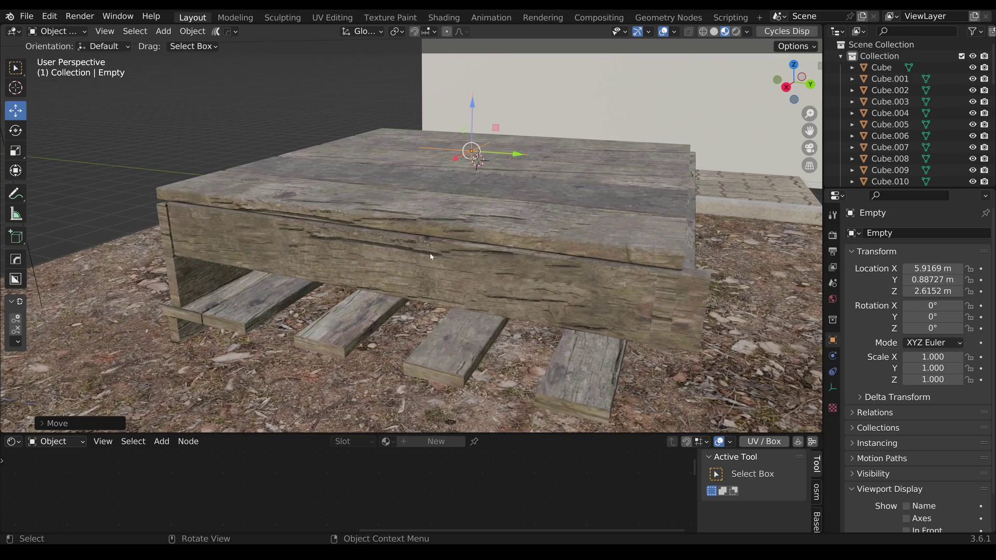
- Shorten the front board by scaling it along Y
{"action": "left_click", "coordinate": [501, 294]}
{"action": "key", "text": "s"}
{"action": "key", "text": "x"}
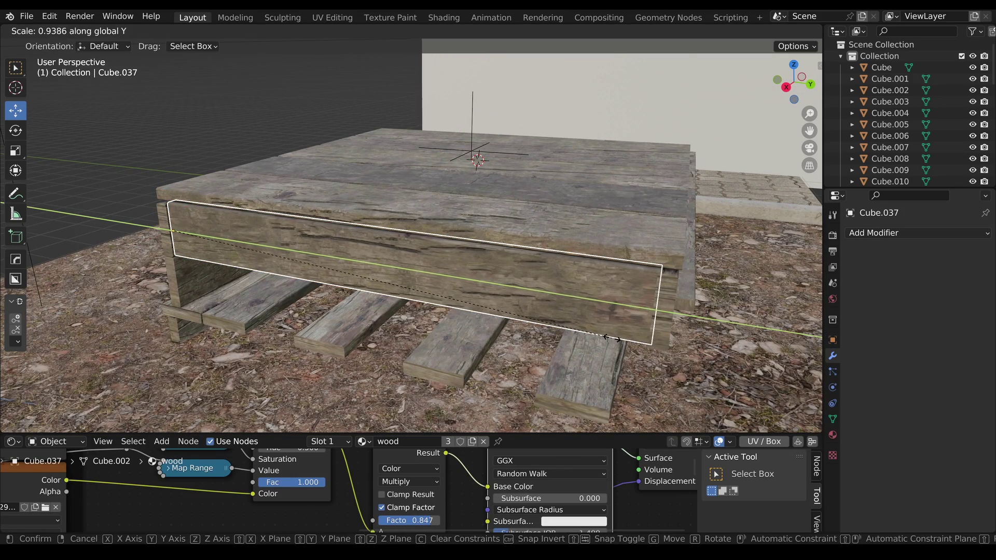
{"action": "left_click", "coordinate": [589, 326]}
{"action": "scroll", "coordinate": [585, 323], "scroll_direction": "down", "scroll_amount": 4}
{"action": "middle_click_drag", "start_coordinate": [585, 324], "coordinate": [445, 295]}
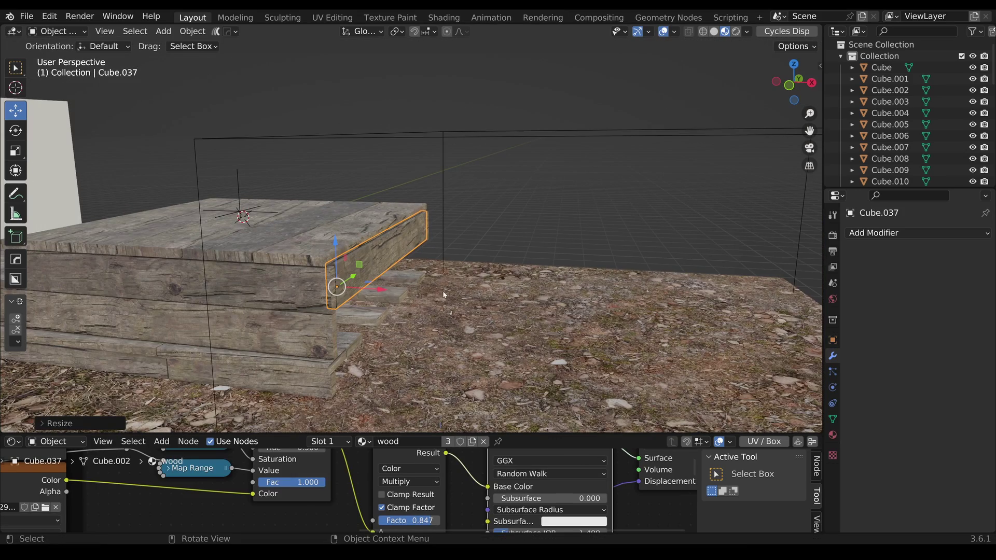
- Shift the cutting block slightly along X and adjust the front board along X to meet the trimmed side boards
{"action": "left_click", "coordinate": [459, 132]}
{"action": "left_click_drag", "start_coordinate": [478, 322], "coordinate": [464, 320]}
{"action": "left_click", "coordinate": [395, 255]}
{"action": "middle_click_drag", "start_coordinate": [397, 264], "coordinate": [358, 285]}
{"action": "left_click_drag", "start_coordinate": [265, 284], "coordinate": [283, 286]}
- Lengthen the front board slightly so that it covers the end of the mirrored side board
{"action": "middle_click_drag", "start_coordinate": [363, 290], "coordinate": [549, 297]}
{"action": "key", "text": "s"}
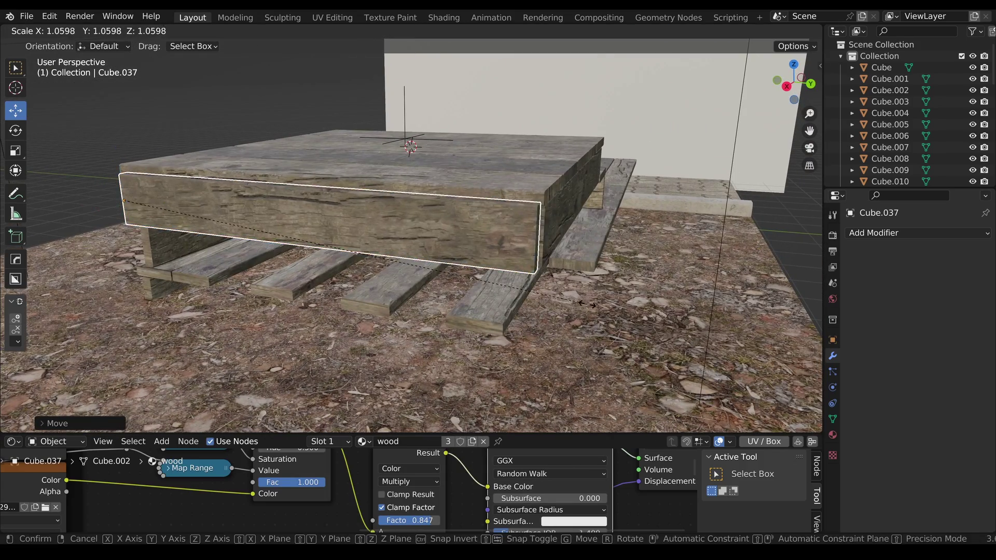
{"action": "key", "text": "x"}
{"action": "left_click", "coordinate": [559, 278]}
- Make two linked duplicates of the front board, stacked below it along Z to close the platform's front
{"action": "key", "text": "alt+d"}
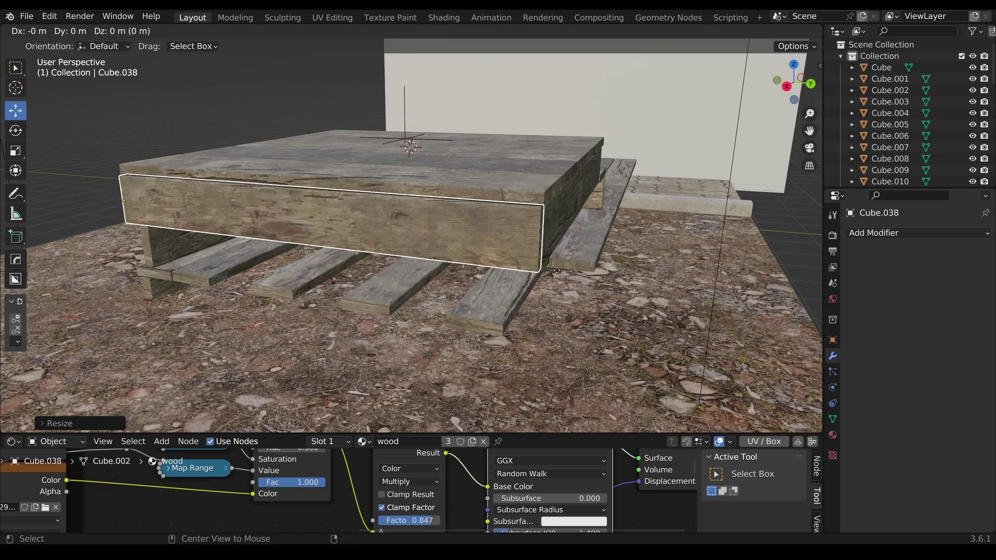
{"action": "key", "text": "z"}
{"action": "left_click", "coordinate": [557, 291]}
{"action": "key", "text": "alt+d"}
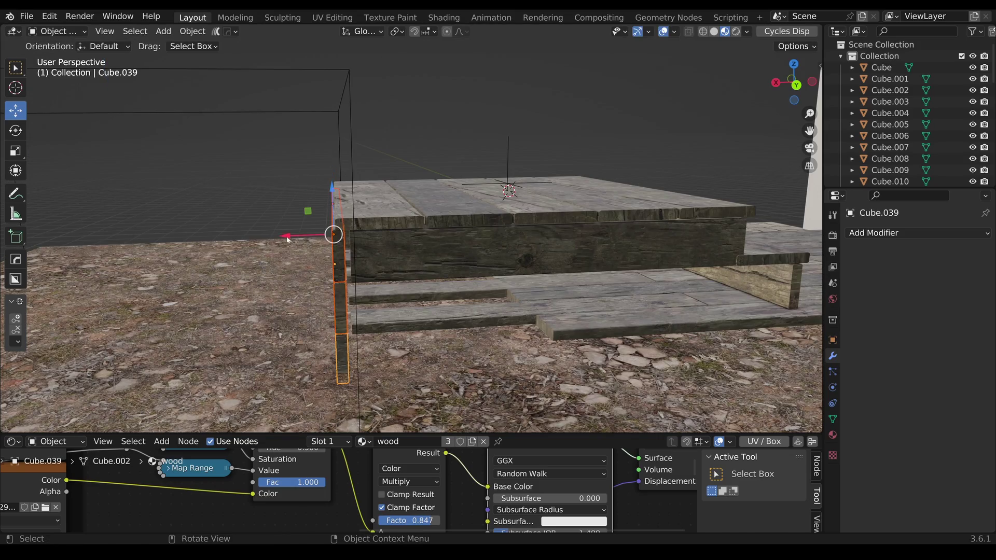
{"action": "middle_click_drag", "start_coordinate": [289, 240], "coordinate": [420, 299]}
- Copy the Boolean and Mirror modifiers from the upper side board to the side boards beneath it
{"action": "left_click", "coordinate": [421, 299]}
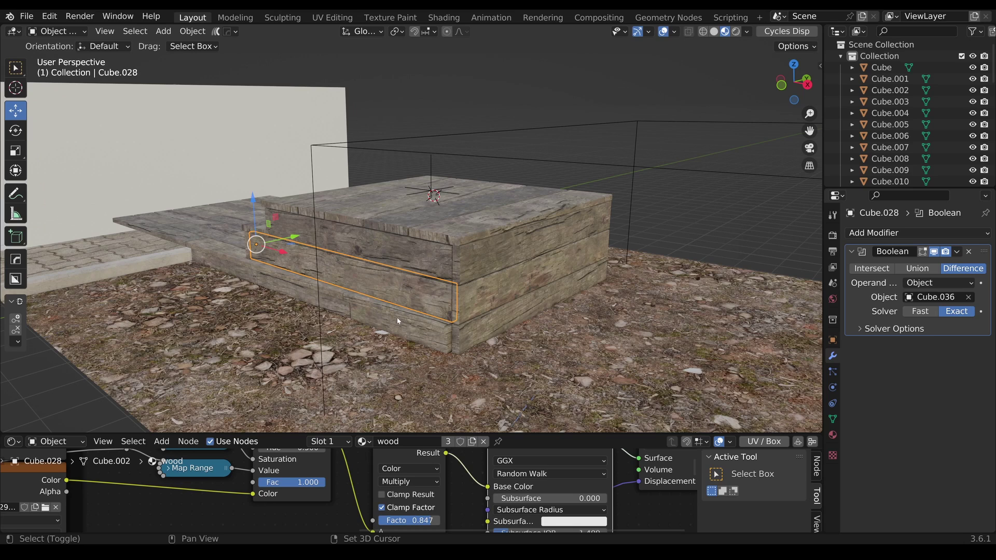
{"action": "left_click", "coordinate": [320, 299], "text": "shift"}
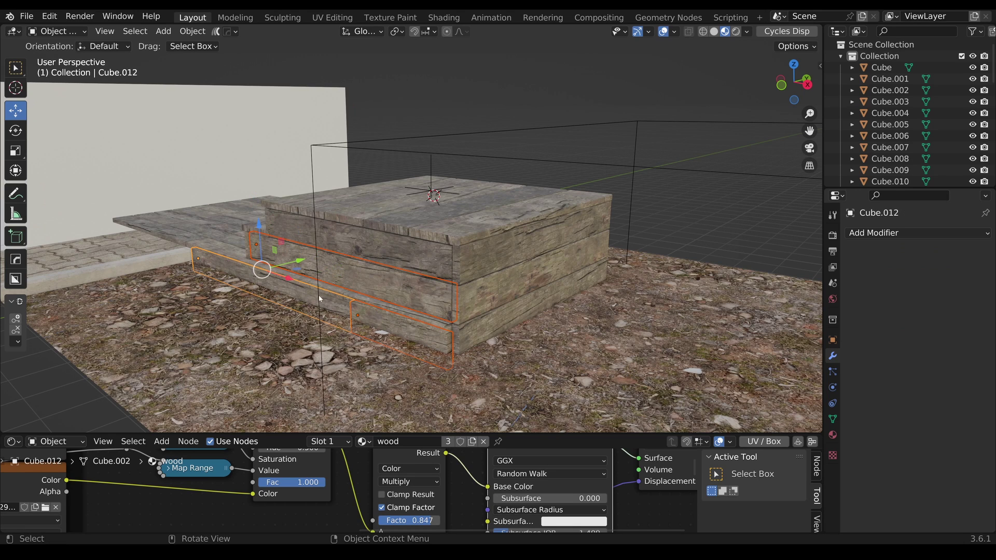
{"action": "left_click", "coordinate": [412, 255], "text": "shift"}
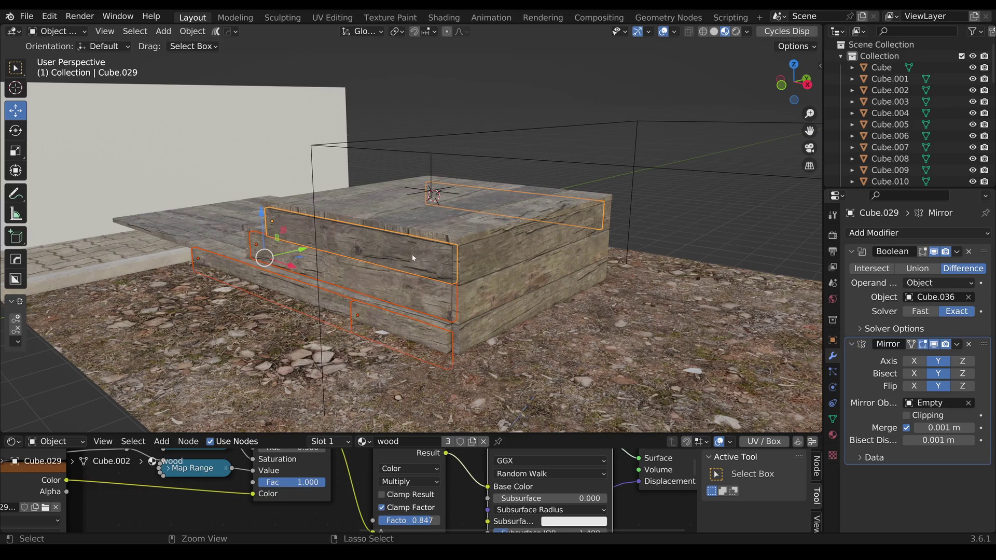
{"action": "key", "text": "ctrl+l"}
{"action": "left_click", "coordinate": [412, 254]}
{"action": "middle_click_drag", "start_coordinate": [412, 253], "coordinate": [461, 308]}
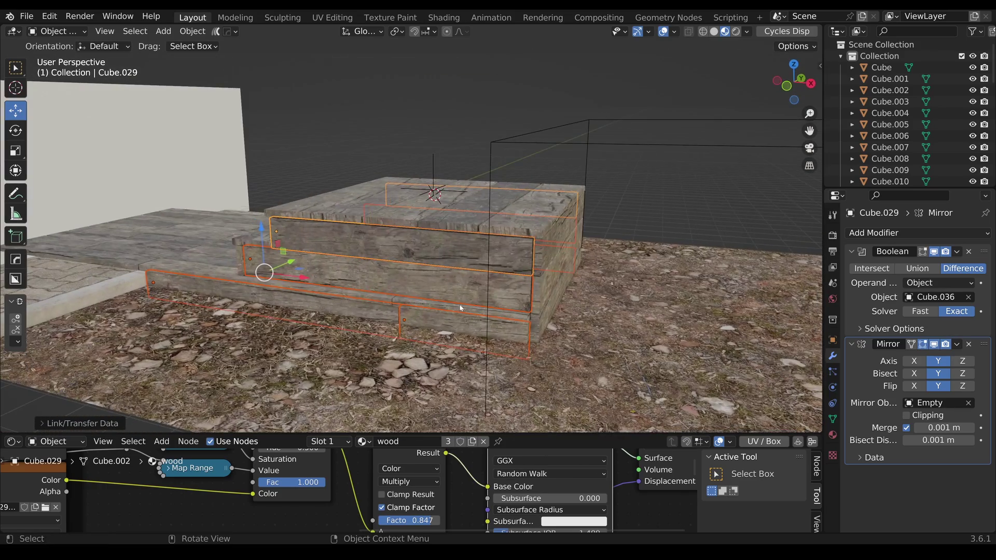
- Copy the upper side board's modifiers to the narrow flat plank lying above the lowest side board
{"action": "left_click", "coordinate": [457, 308]}
{"action": "left_click", "coordinate": [463, 253], "text": "shift"}
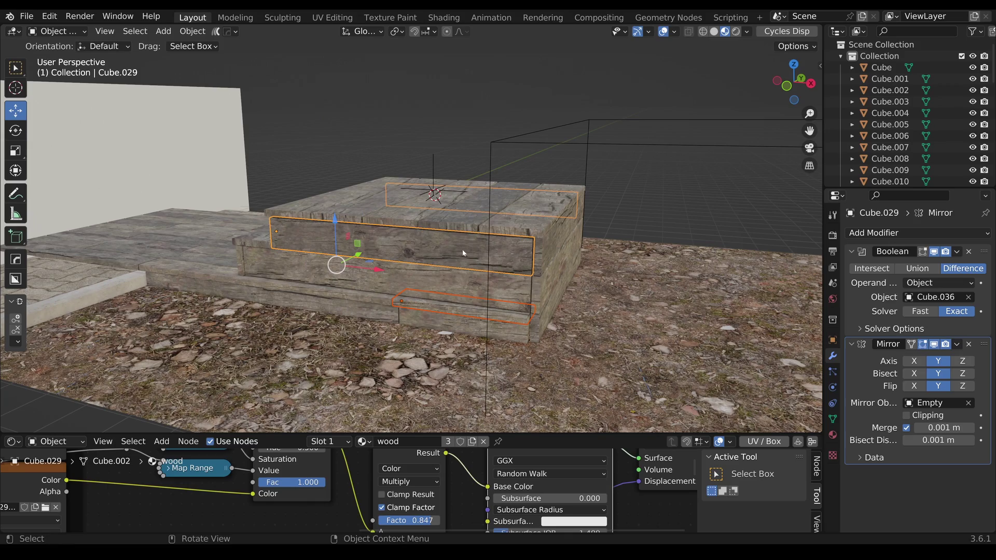
{"action": "key", "text": "ctrl+l"}
{"action": "left_click", "coordinate": [463, 253]}
- Stretch the platform's top planks and the three front boards slightly along Y to reach the mirrored side boards
{"action": "middle_click_drag", "start_coordinate": [506, 247], "coordinate": [397, 203]}
{"action": "left_click", "coordinate": [398, 203]}
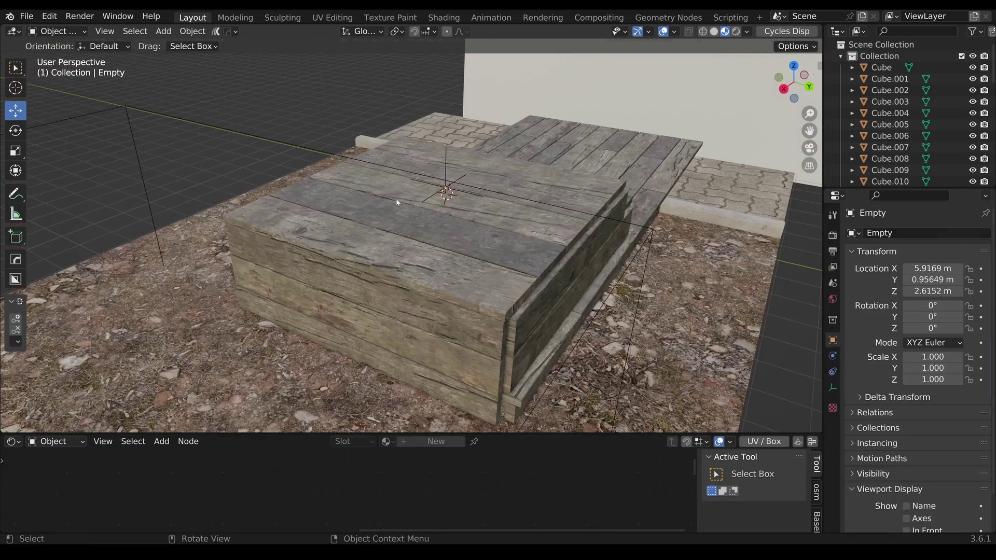
{"action": "left_click", "coordinate": [515, 271]}
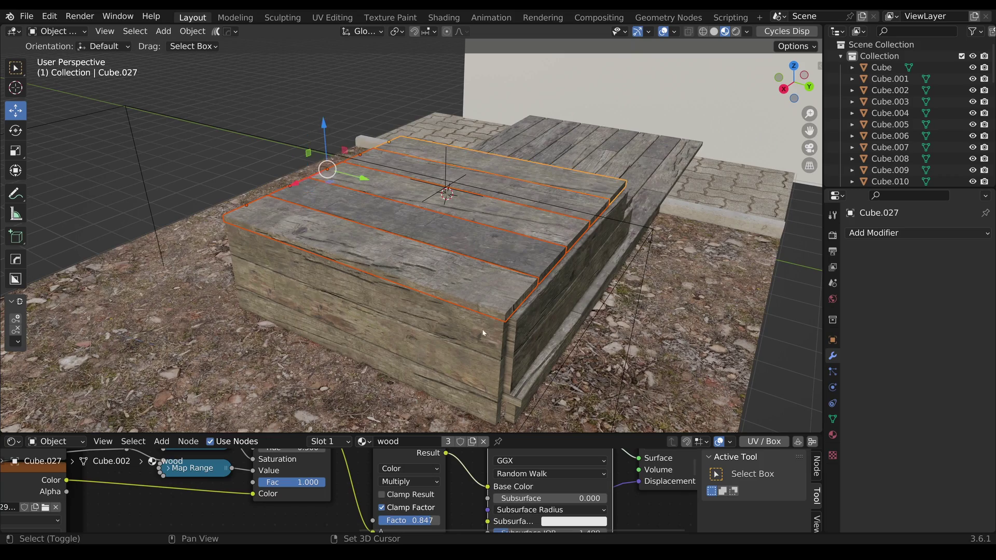
{"action": "key", "text": "s"}
{"action": "key", "text": "y"}
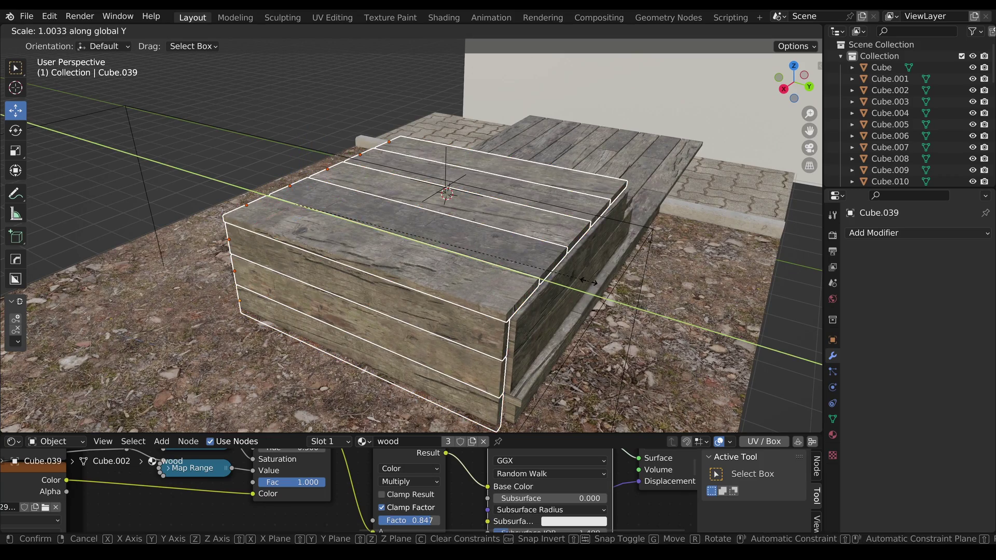
{"action": "left_click", "coordinate": [588, 285]}
{"action": "middle_click_drag", "start_coordinate": [588, 285], "coordinate": [424, 337]}
{"action": "scroll", "coordinate": [415, 291], "scroll_direction": "up", "scroll_amount": 4}
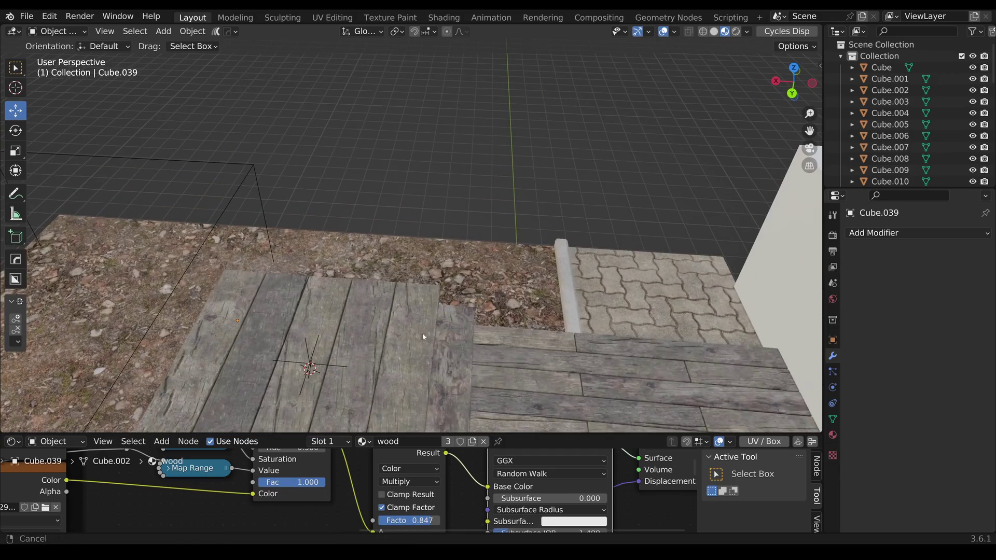
- Add a cube at the 3D cursor on the platform's corner and scale it in X and Y to about 0.13
{"action": "middle_click_drag", "start_coordinate": [426, 293], "coordinate": [517, 296]}
{"action": "key", "text": "shift+a"}
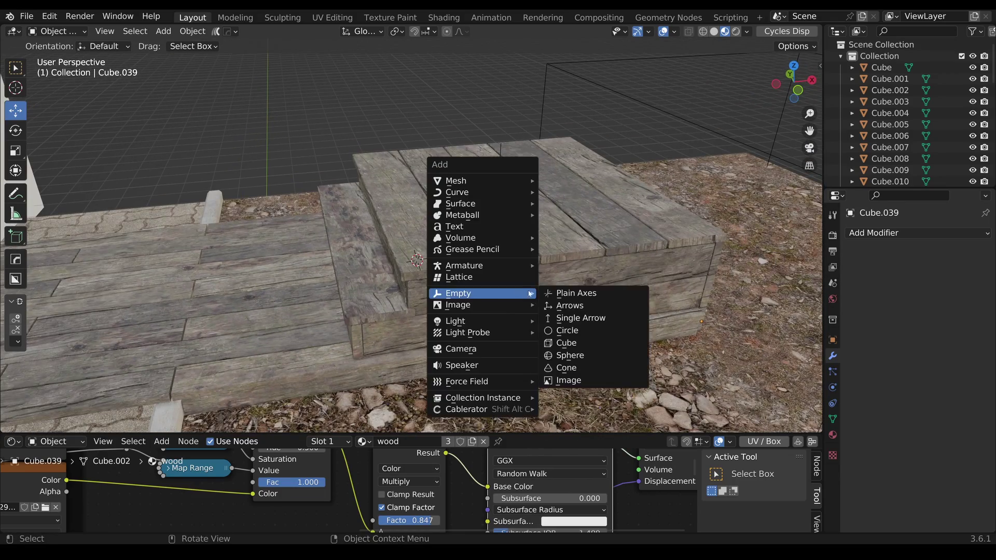
{"action": "mouse_move", "coordinate": [467, 182]}
{"action": "left_click", "coordinate": [566, 194]}
{"action": "key", "text": "Tab"}
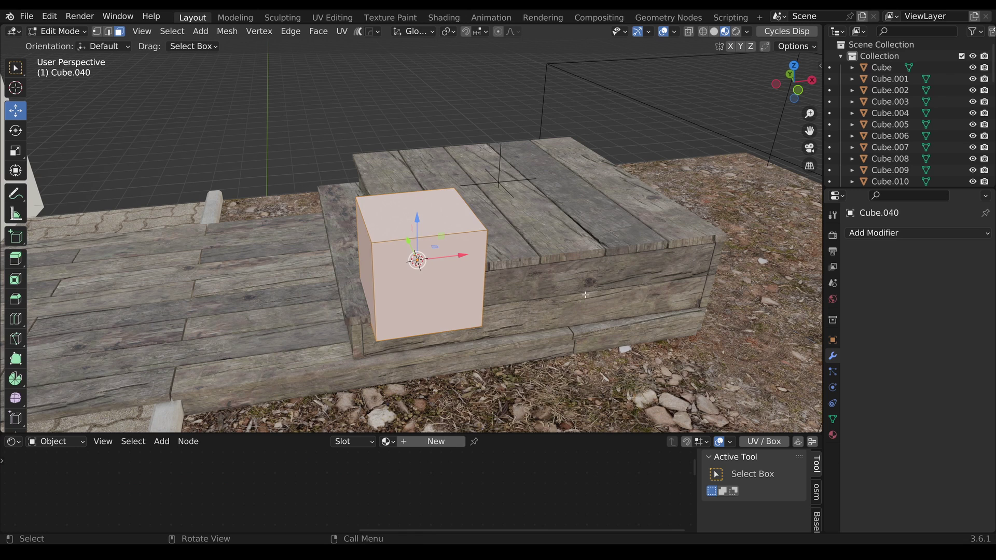
{"action": "key", "text": "s"}
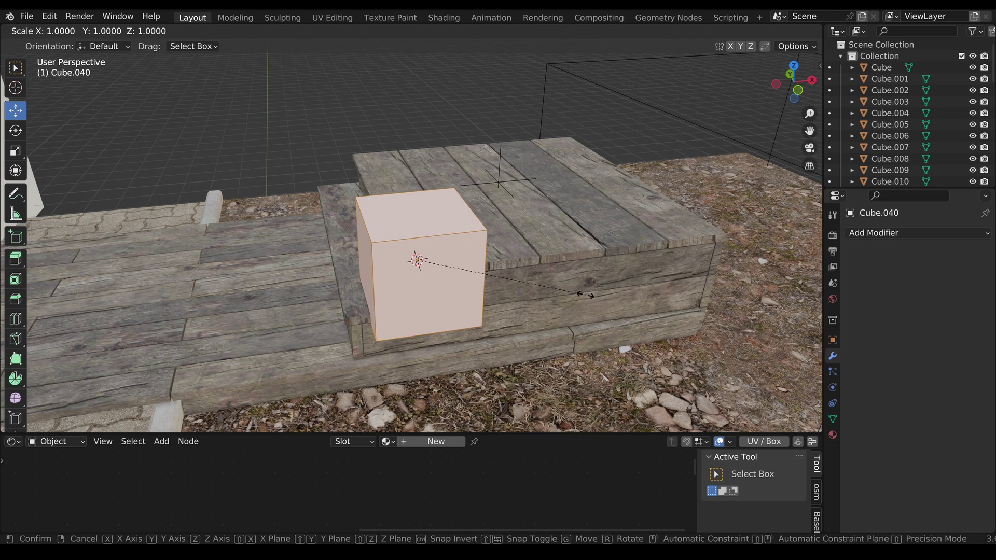
{"action": "key", "text": "shift+z"}
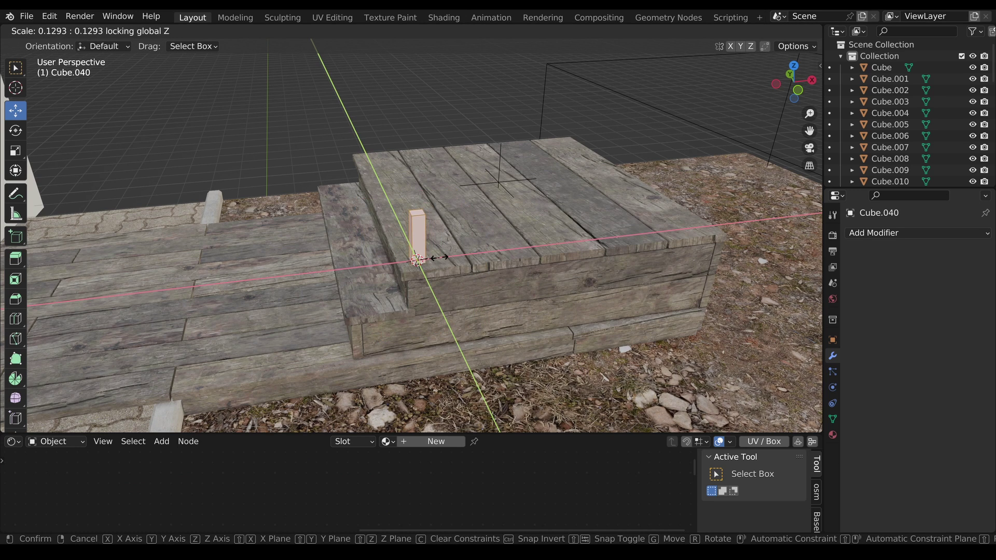
{"action": "left_click", "coordinate": [435, 257]}
- Raise the thin block onto the platform along Z and extend its top face upward into a tall post
{"action": "middle_click_drag", "start_coordinate": [436, 257], "coordinate": [427, 284]}
{"action": "left_click_drag", "start_coordinate": [430, 328], "coordinate": [435, 242]}
{"action": "middle_click_drag", "start_coordinate": [434, 243], "coordinate": [446, 223]}
{"action": "left_click_drag", "start_coordinate": [443, 218], "coordinate": [447, 125]}
{"action": "scroll", "coordinate": [459, 173], "scroll_direction": "down", "scroll_amount": 2}
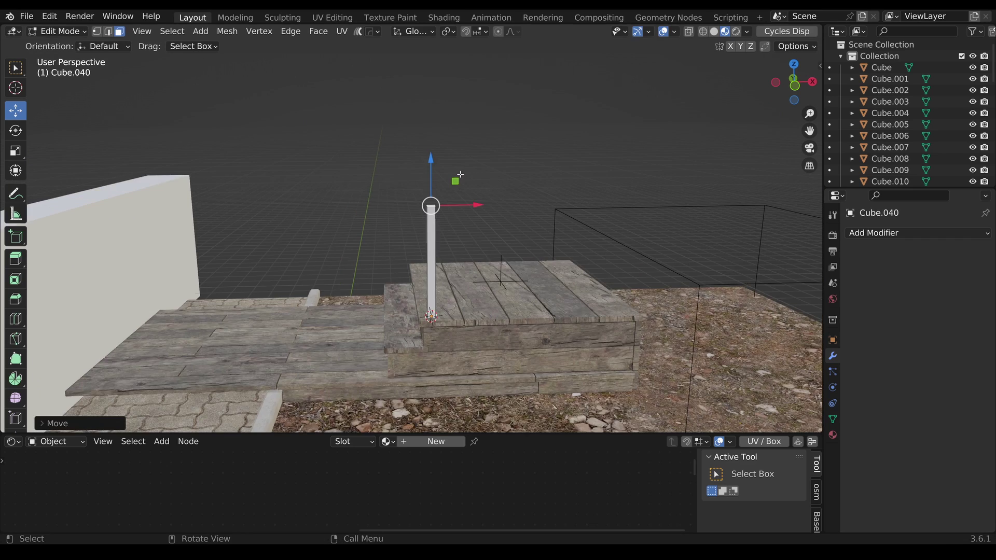
{"action": "scroll", "coordinate": [457, 184], "scroll_direction": "up", "scroll_amount": 1}
{"action": "mouse_move", "coordinate": [450, 232]}
{"action": "middle_mouse_down", "text": "shift"}
{"action": "mouse_move", "coordinate": [488, 209]}
{"action": "mouse_move", "coordinate": [458, 229]}
{"action": "middle_mouse_up", "text": "shift"}
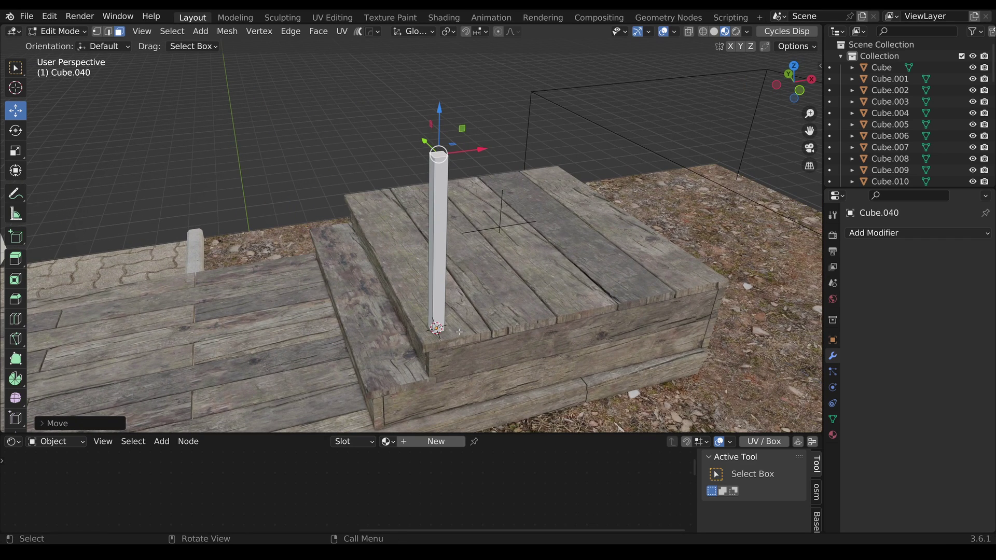
- Turn on X-ray and delete the bottom face of the post
{"action": "left_click", "coordinate": [690, 31]}
{"action": "left_click", "coordinate": [437, 330]}
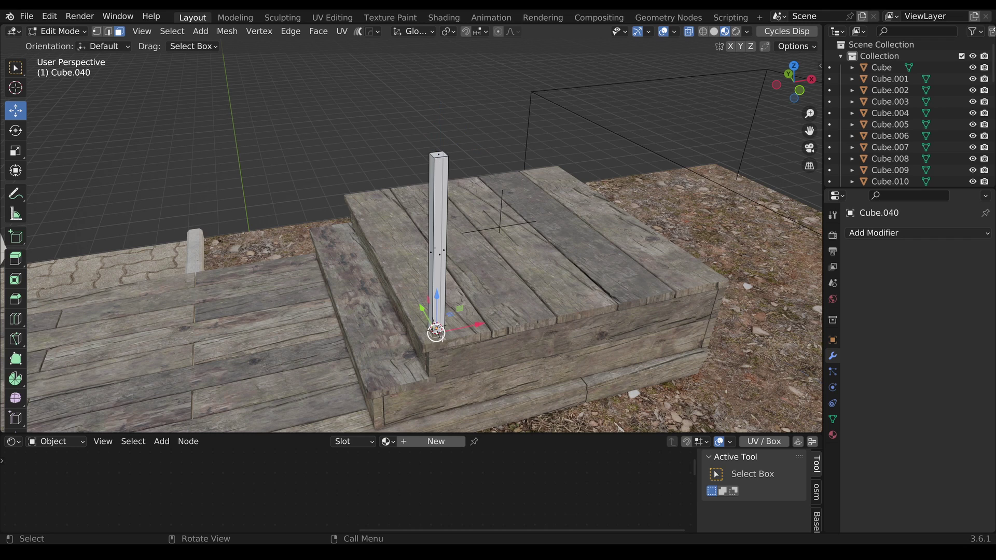
{"action": "key", "text": "x"}
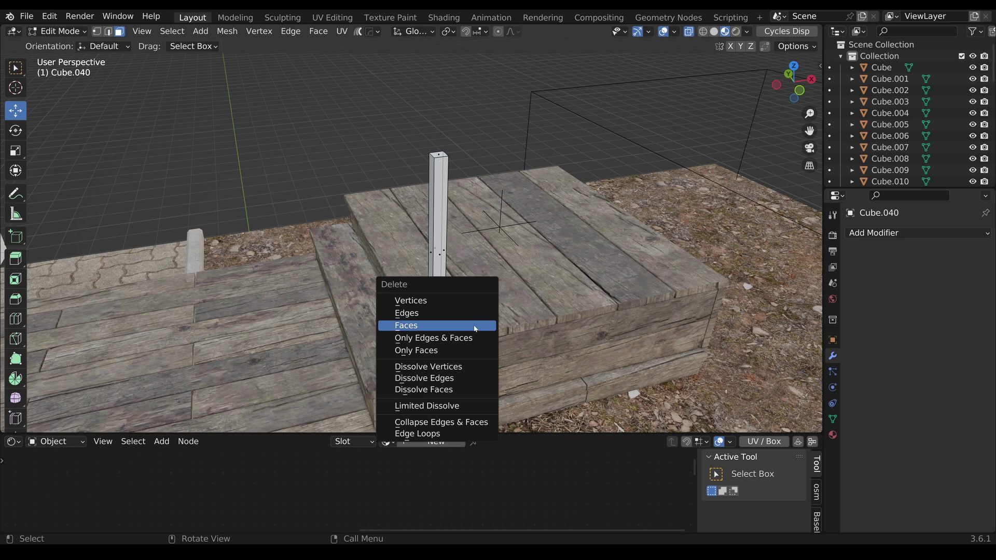
{"action": "left_click", "coordinate": [467, 327]}
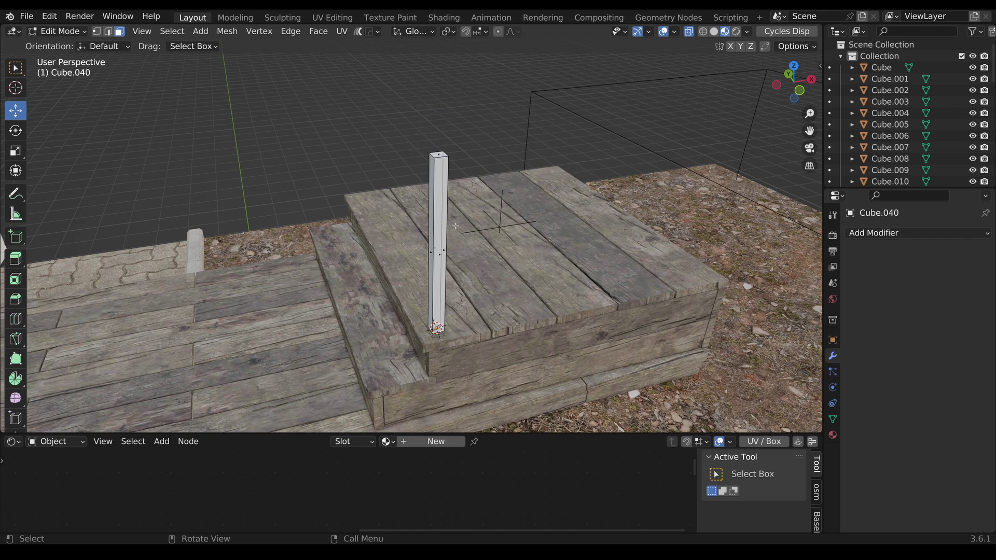
- Try to unwrap the post with its top edges and one vertical corner edge selected
{"action": "key", "text": "2"}
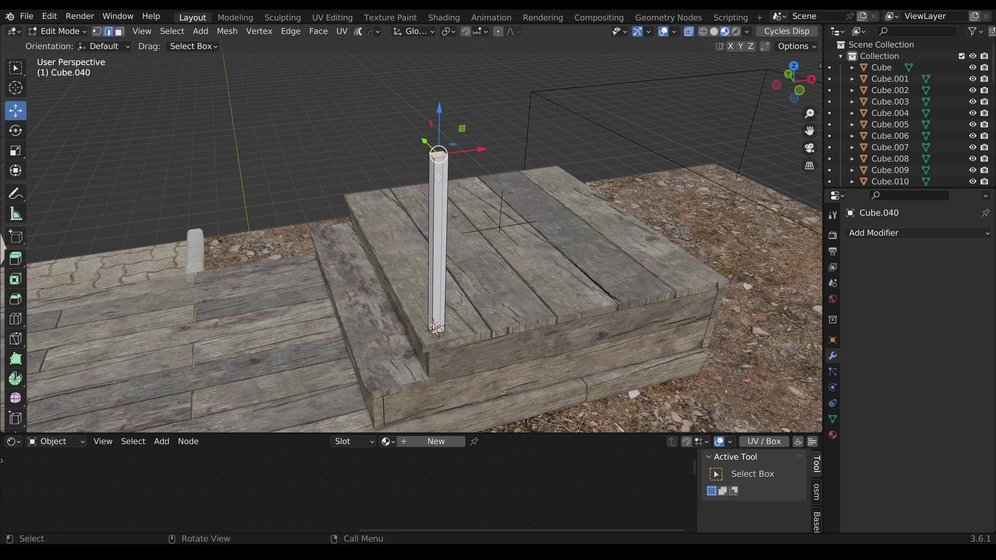
{"action": "middle_click_drag", "start_coordinate": [437, 184], "coordinate": [484, 207]}
{"action": "left_click", "coordinate": [435, 205], "text": "shift"}
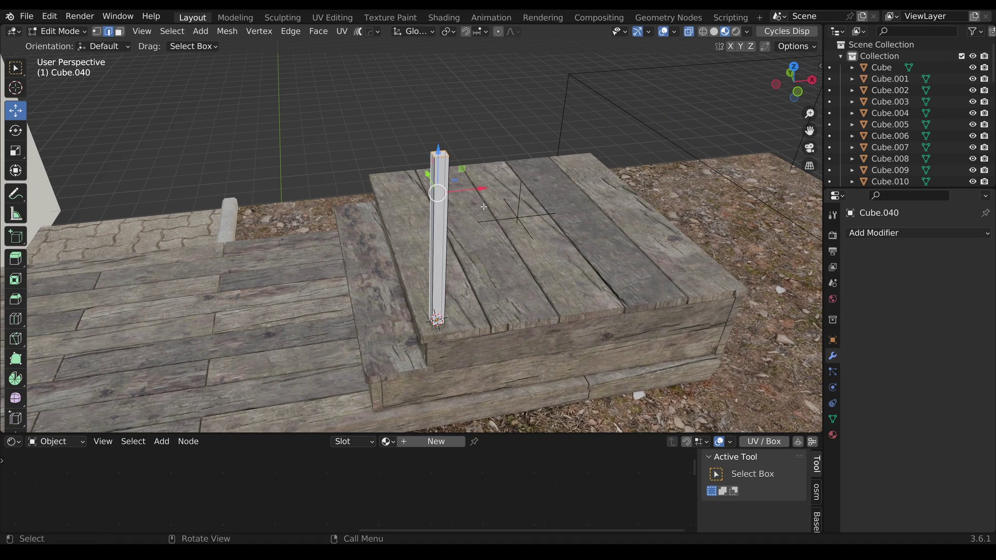
{"action": "key", "text": "u"}
{"action": "left_click", "coordinate": [486, 208]}
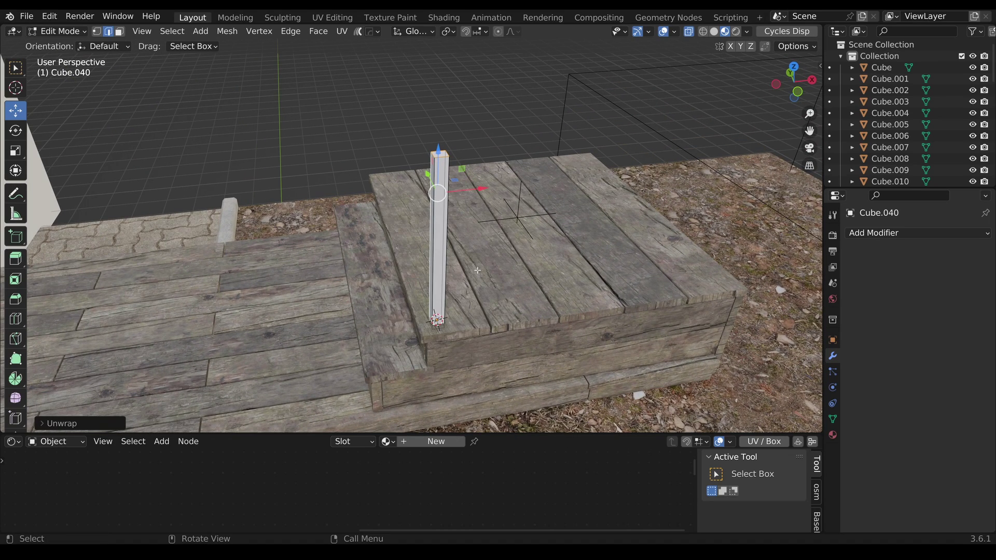
- Return to Object Mode and assign the existing wood material to the post
{"action": "key", "text": "Tab"}
{"action": "middle_click_drag", "start_coordinate": [443, 259], "coordinate": [467, 249]}
{"action": "scroll", "coordinate": [467, 249], "scroll_direction": "up", "scroll_amount": 2}
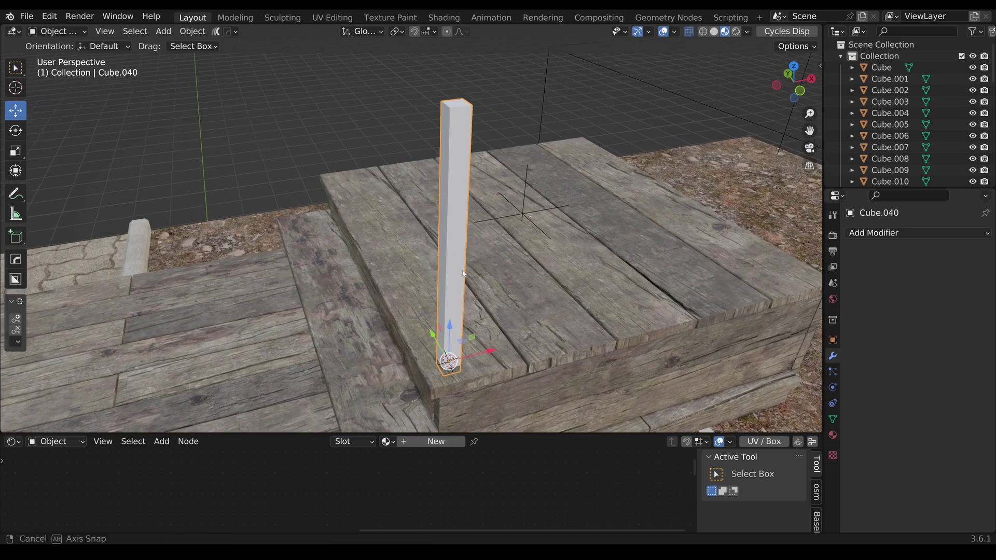
{"action": "left_click", "coordinate": [388, 441]}
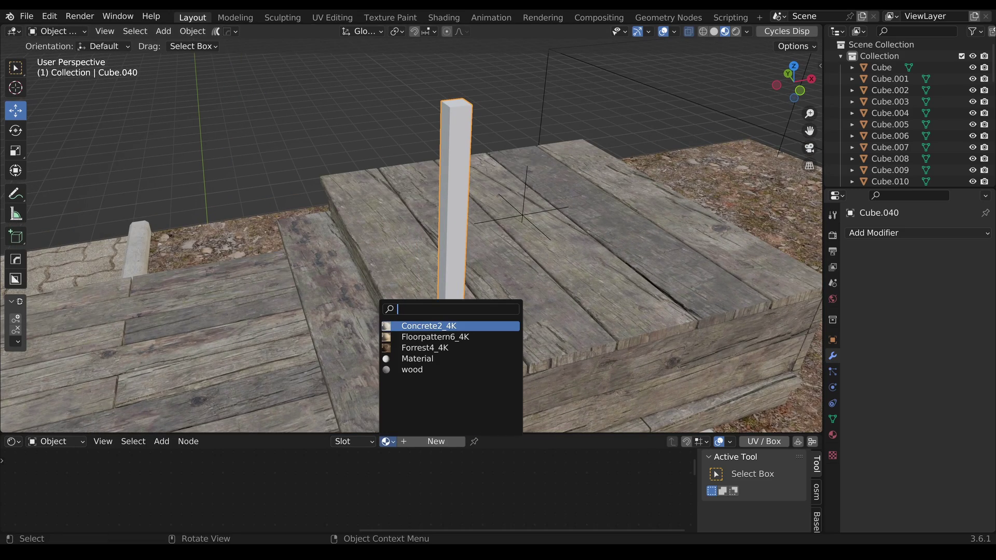
{"action": "left_click", "coordinate": [413, 369]}
{"action": "middle_click_drag", "start_coordinate": [471, 332], "coordinate": [456, 217]}
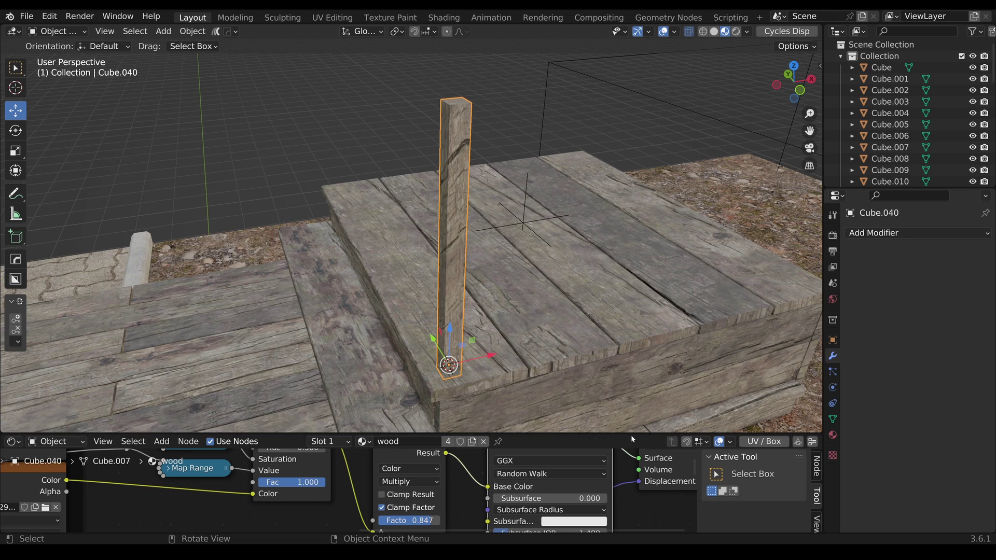
- Enlarge the node editor area, split it in two, and switch the new area to the UV Editor
{"action": "left_click_drag", "start_coordinate": [632, 436], "coordinate": [675, 338]}
{"action": "left_click_drag", "start_coordinate": [697, 462], "coordinate": [809, 461]}
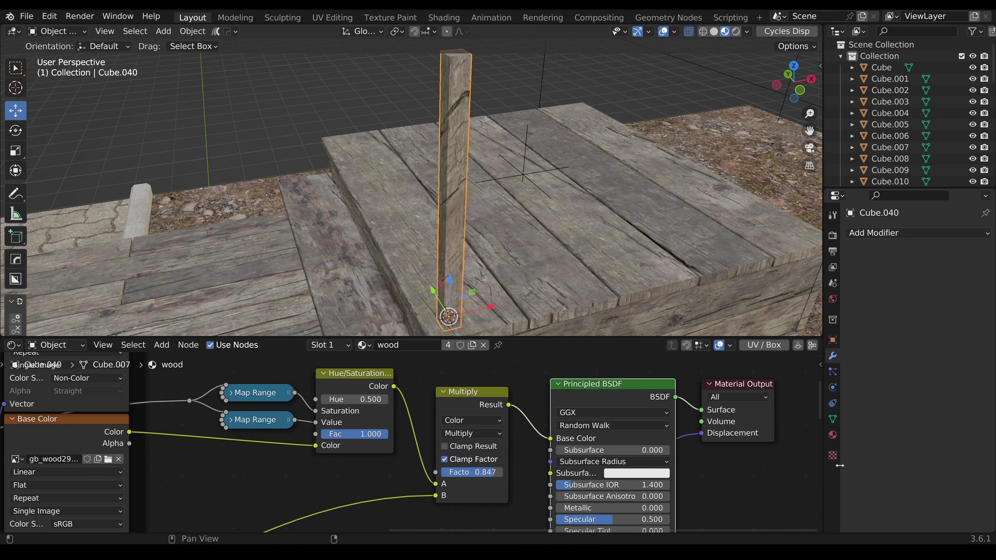
{"action": "left_click_drag", "start_coordinate": [821, 340], "coordinate": [491, 363]}
{"action": "left_click", "coordinate": [501, 346]}
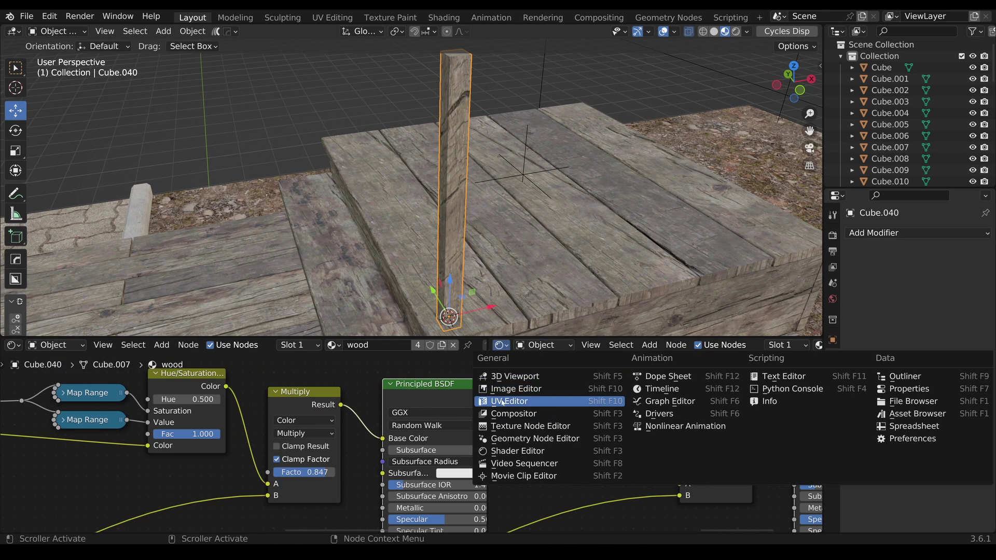
{"action": "left_click", "coordinate": [516, 390]}
{"action": "left_click", "coordinate": [501, 345]}
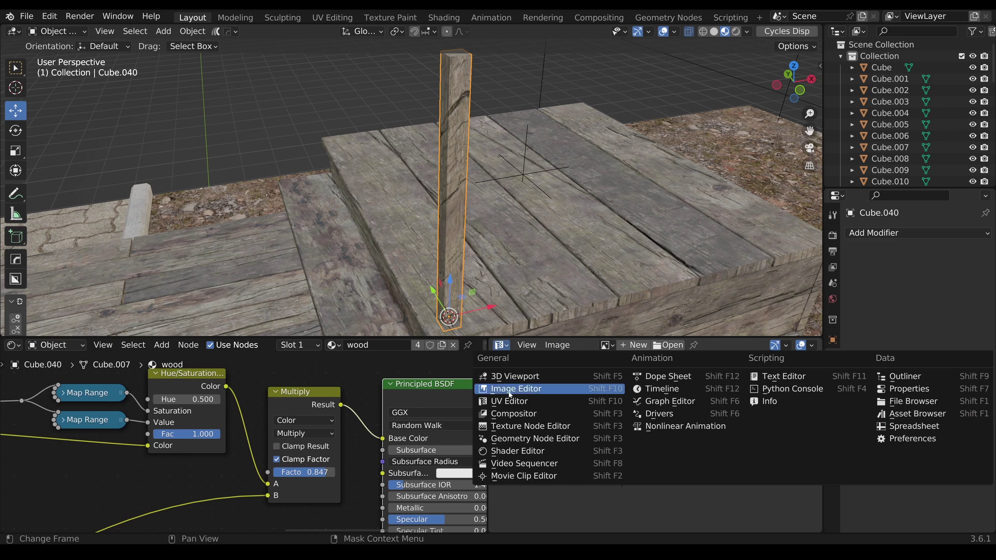
- Select the post's entire mesh in Edit Mode and unwrap it
{"action": "key", "text": "Tab"}
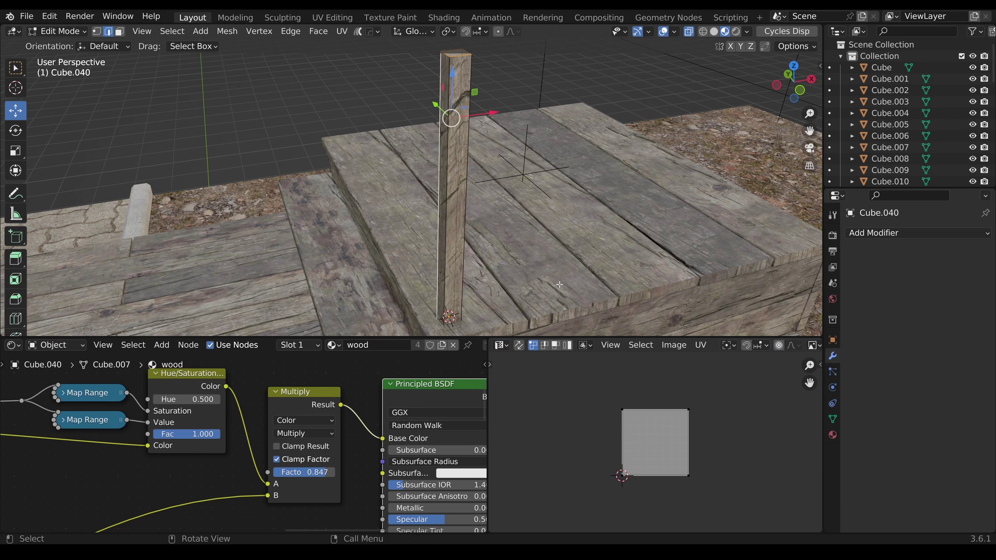
{"action": "key", "text": "a"}
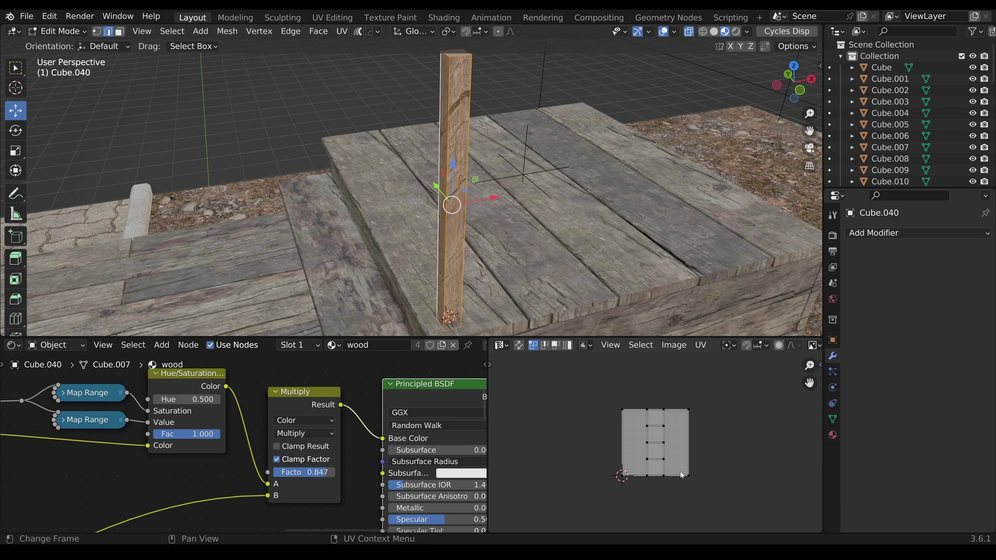
{"action": "key", "text": "u"}
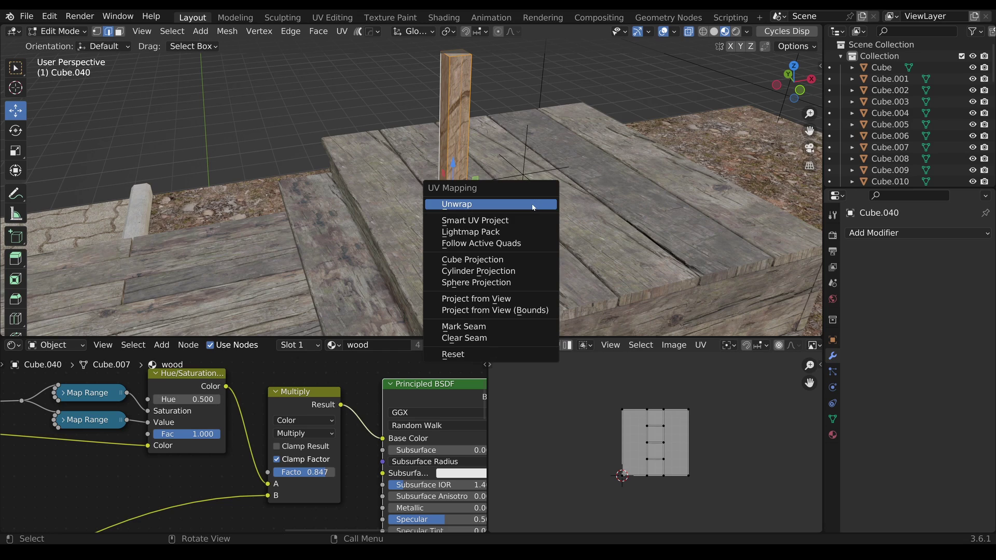
{"action": "left_click", "coordinate": [527, 206]}
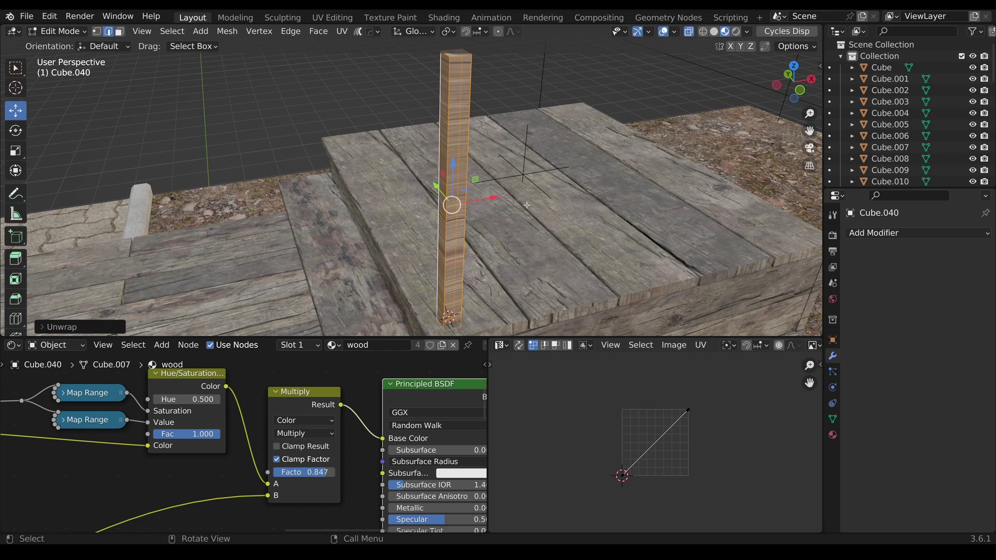
- Mark seams on the post's top edges and one vertical corner edge
{"action": "middle_click_drag", "start_coordinate": [527, 205], "coordinate": [561, 224]}
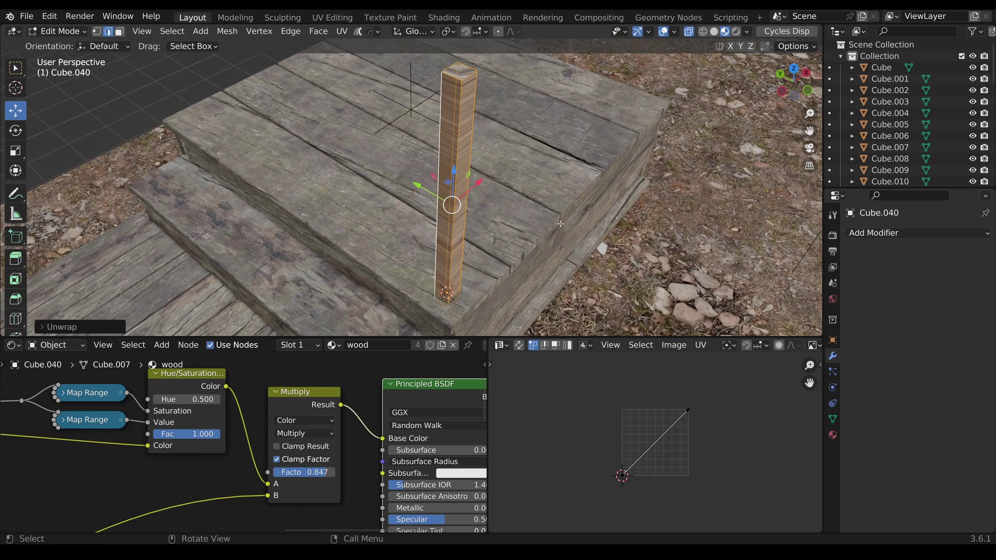
{"action": "left_click", "coordinate": [469, 74]}
{"action": "left_click", "coordinate": [445, 82], "text": "shift"}
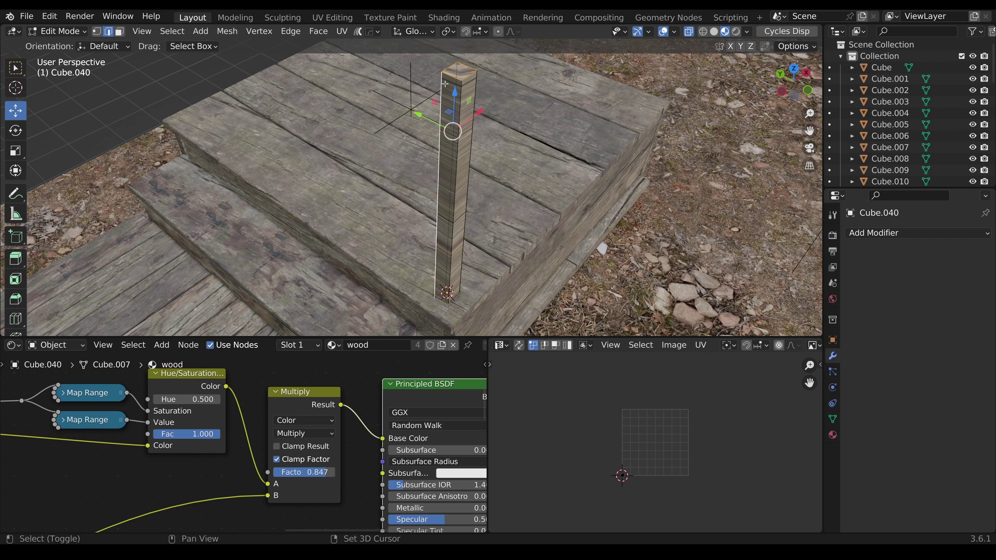
{"action": "key", "text": "u"}
{"action": "left_click", "coordinate": [417, 259]}
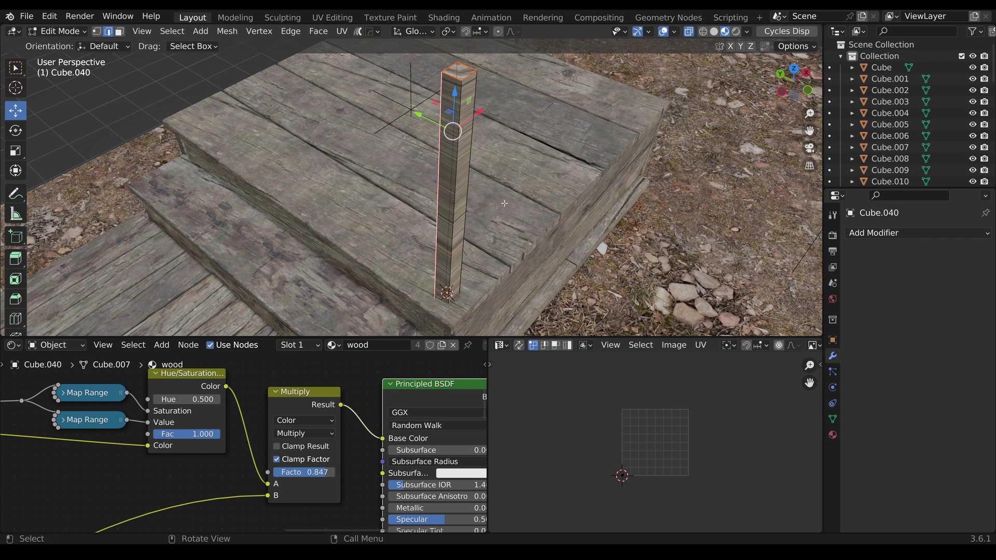
- Unwrap the whole post along its marked seams
{"action": "key", "text": "a"}
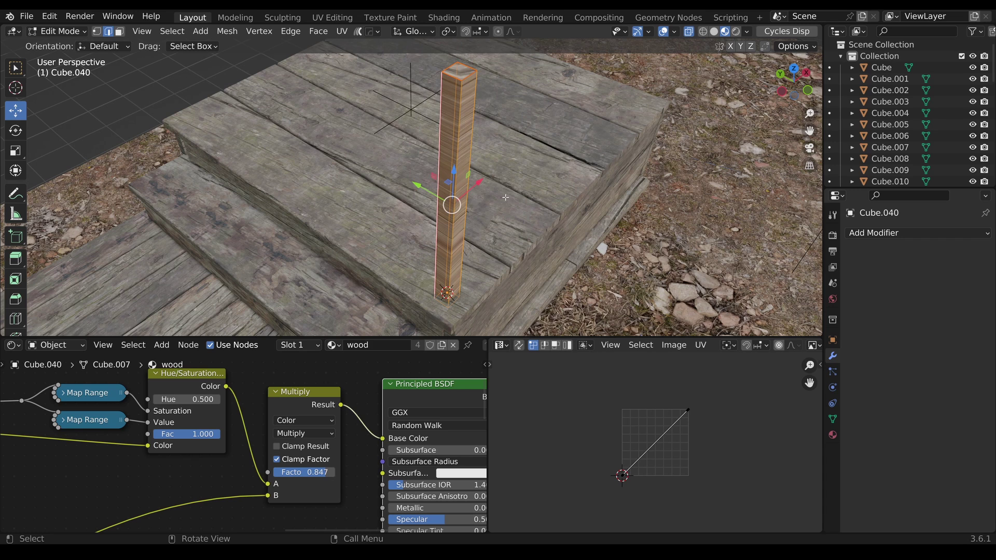
{"action": "key", "text": "u"}
{"action": "left_click", "coordinate": [483, 77]}
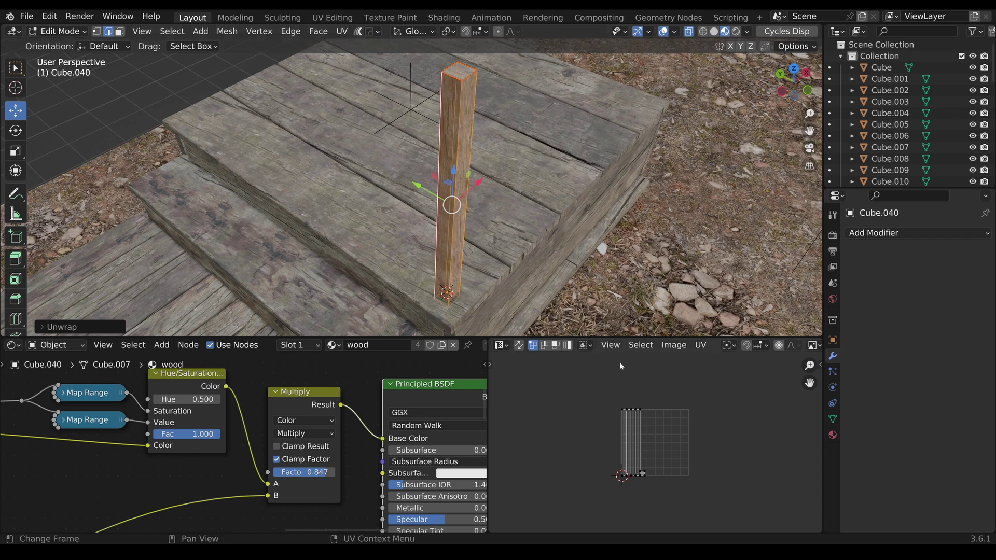
{"action": "scroll", "coordinate": [634, 429], "scroll_direction": "up", "scroll_amount": 3}
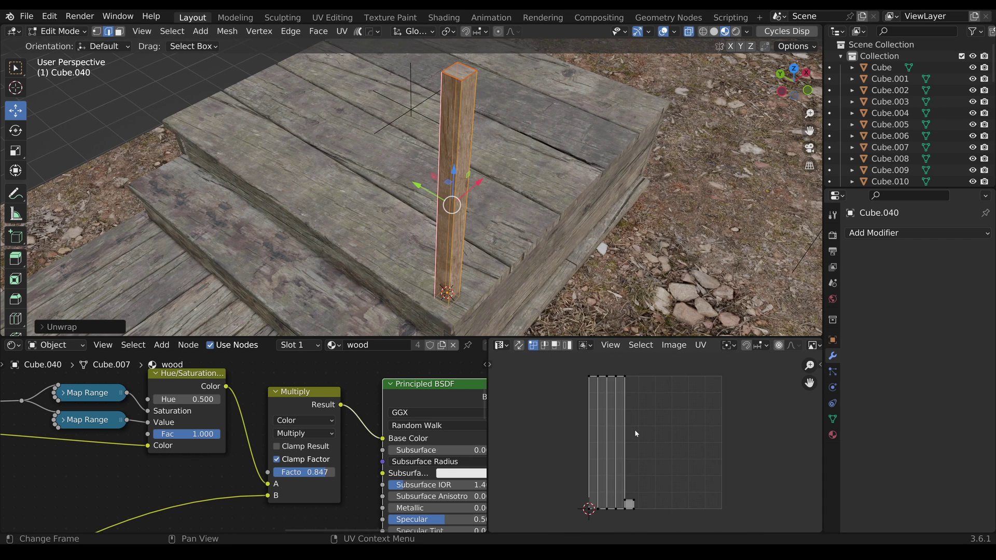
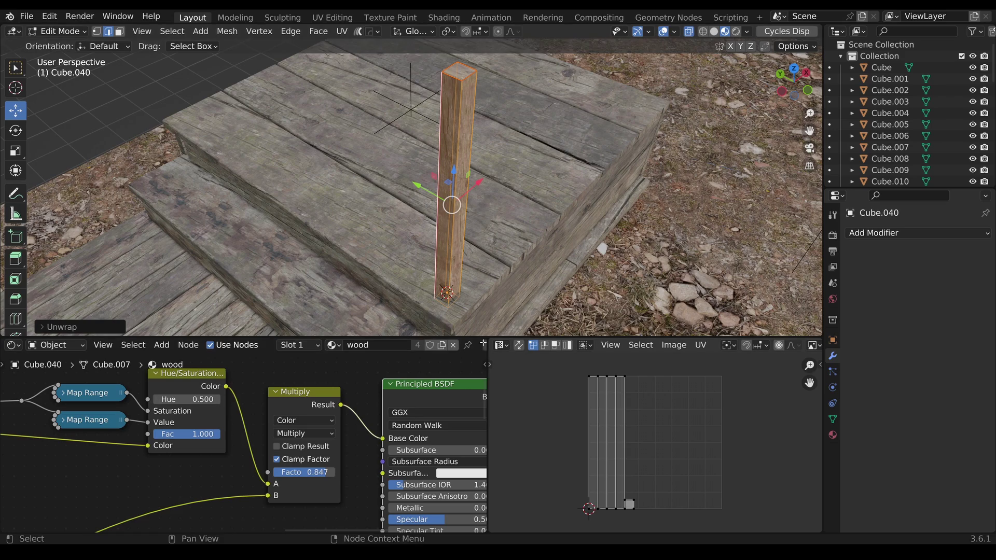
- Close the UV editor area, return the post to Object Mode and enlarge the 3D viewport
{"action": "left_click_drag", "start_coordinate": [484, 341], "coordinate": [648, 441]}
{"action": "middle_click_drag", "start_coordinate": [456, 218], "coordinate": [449, 241]}
{"action": "key", "text": "Tab"}
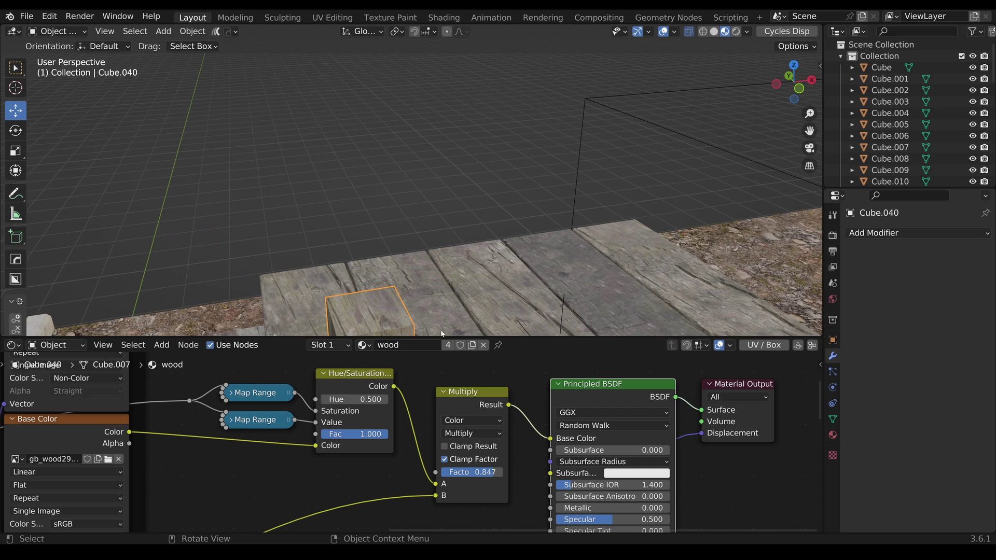
{"action": "left_click_drag", "start_coordinate": [442, 334], "coordinate": [442, 461]}
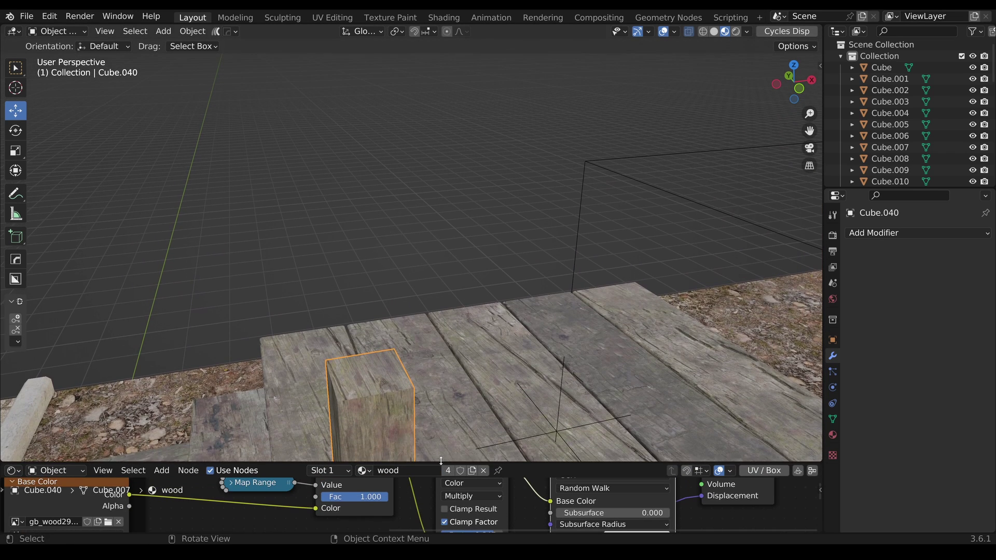
- Select the top face of the wooden post and bevel it about 0.096 m with 5 segments
{"action": "middle_click_drag", "start_coordinate": [394, 398], "coordinate": [464, 330], "text": "shift"}
{"action": "key", "text": "Tab"}
{"action": "left_click", "coordinate": [449, 298]}
{"action": "key", "text": "3"}
{"action": "left_click", "coordinate": [449, 297]}
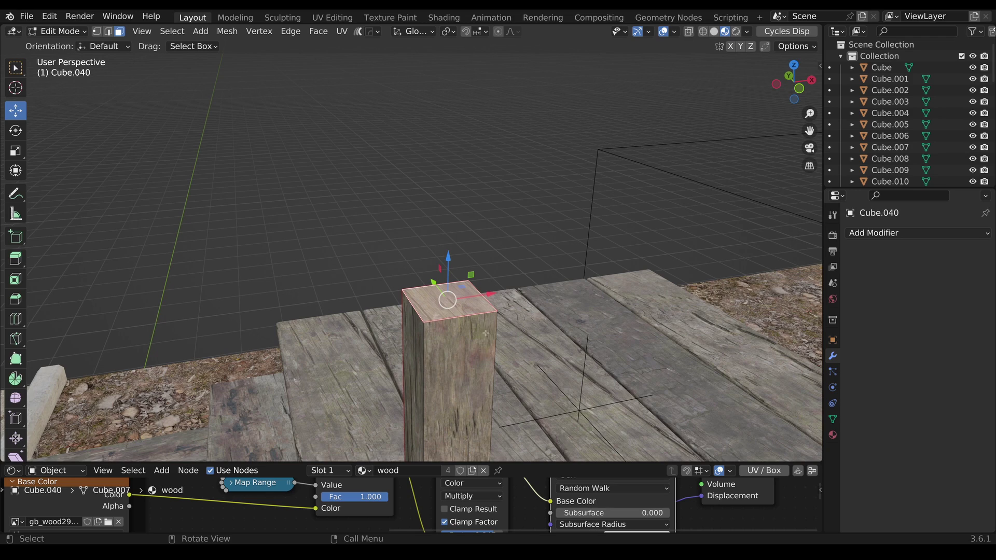
{"action": "middle_click_drag", "start_coordinate": [486, 333], "coordinate": [493, 300]}
{"action": "key", "text": "ctrl+b"}
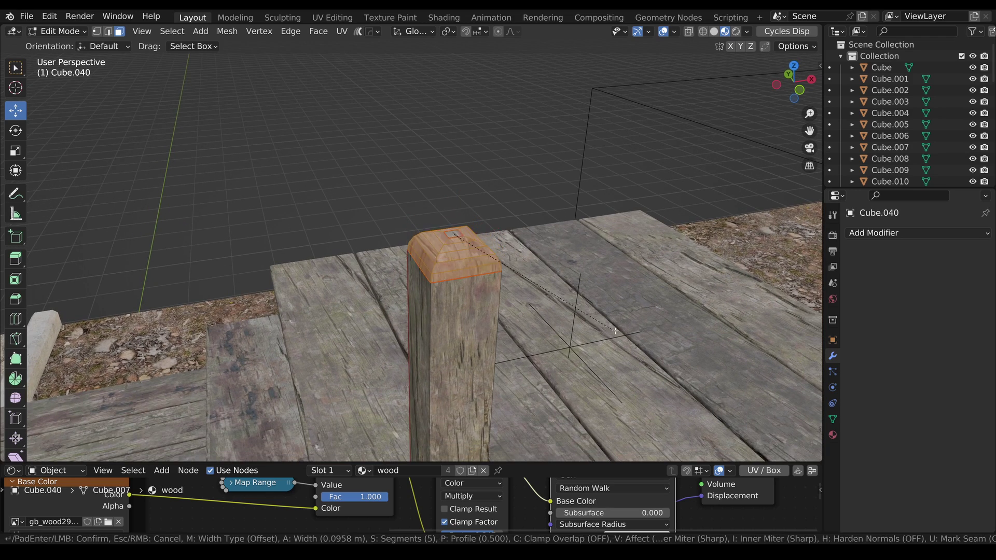
{"action": "left_click", "coordinate": [613, 330]}
{"action": "middle_click_drag", "start_coordinate": [612, 330], "coordinate": [507, 267]}
{"action": "scroll", "coordinate": [508, 267], "scroll_direction": "down", "scroll_amount": 3}
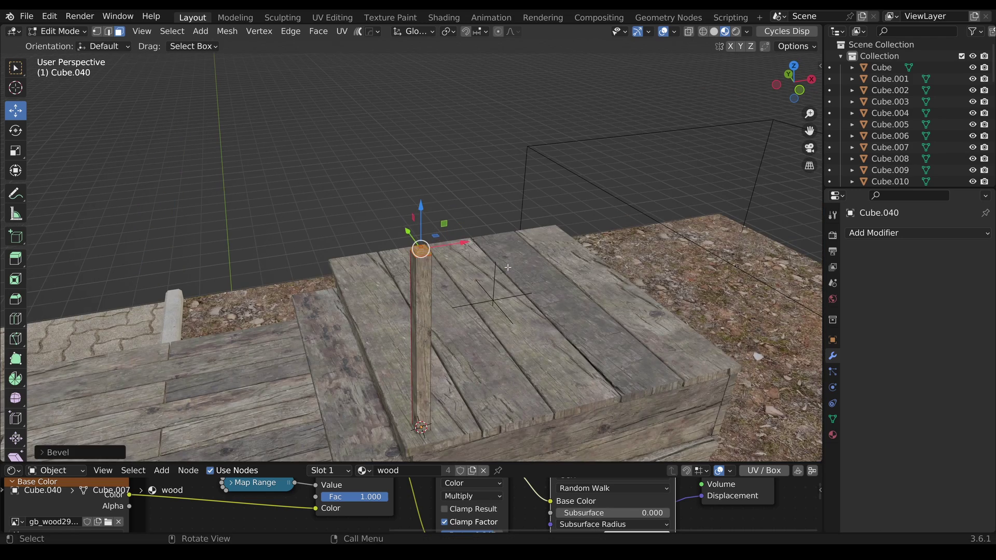
- Return the post to Object Mode and apply Shade Smooth to it
{"action": "key", "text": "Tab"}
{"action": "scroll", "coordinate": [508, 291], "scroll_direction": "up", "scroll_amount": 5}
{"action": "right_click", "coordinate": [441, 300]}
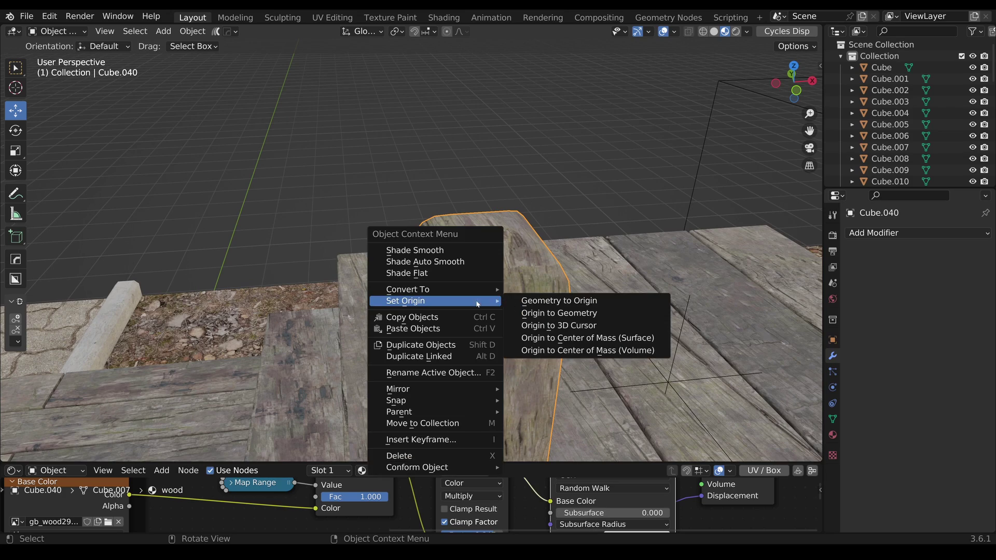
{"action": "left_click", "coordinate": [441, 250]}
- Make a linked duplicate of the post about 5.7 m along X at the deck's far corner
{"action": "scroll", "coordinate": [482, 291], "scroll_direction": "down", "scroll_amount": 4}
{"action": "middle_click_drag", "start_coordinate": [441, 251], "coordinate": [426, 304]}
{"action": "key", "text": "shift+d"}
{"action": "key", "text": "x"}
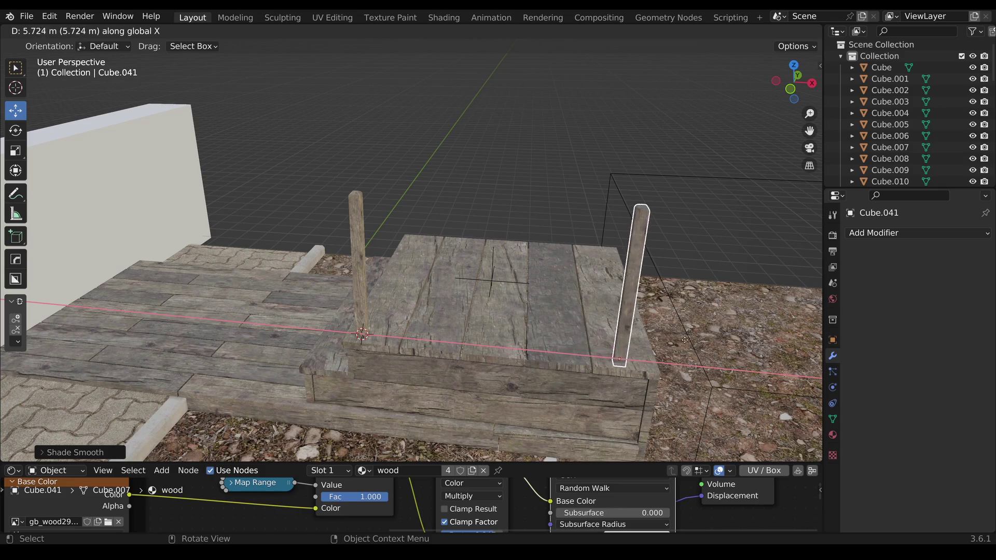
{"action": "left_click", "coordinate": [699, 344]}
{"action": "middle_click_drag", "start_coordinate": [699, 344], "coordinate": [445, 335]}
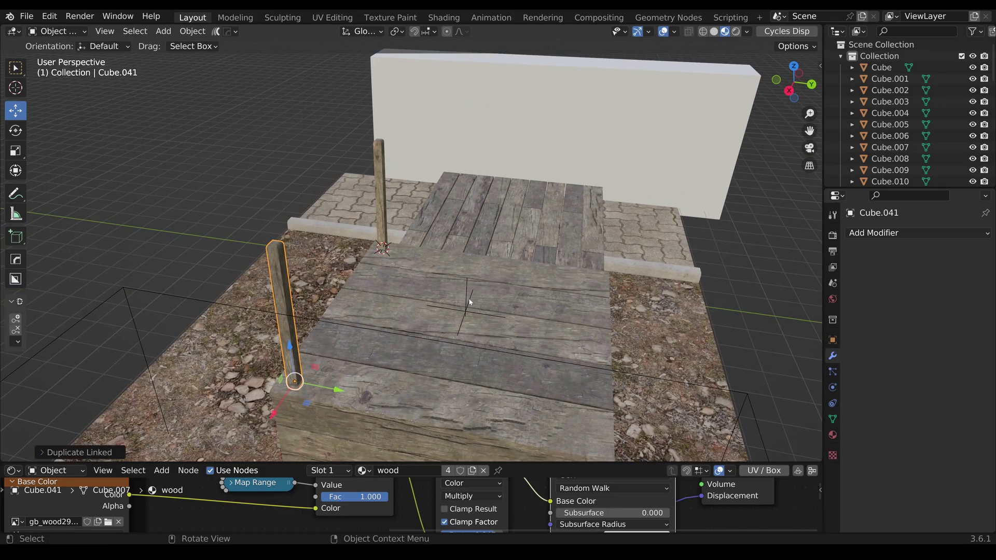
- Add a Mirror modifier to the duplicated post with Empty as mirror object, using only the Y axis with Y Bisect and Y Flip
{"action": "left_click", "coordinate": [884, 236]}
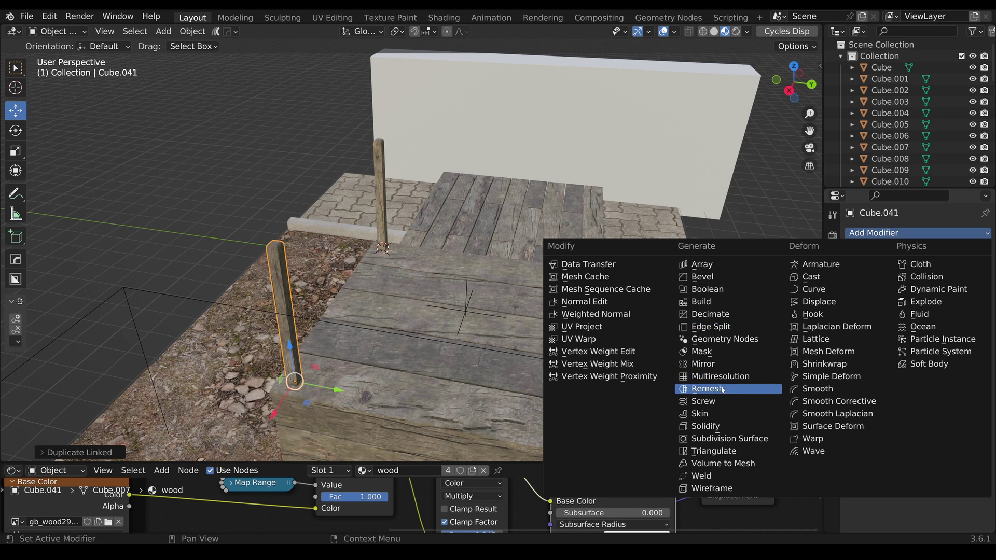
{"action": "left_click", "coordinate": [723, 367]}
{"action": "left_click", "coordinate": [969, 310]}
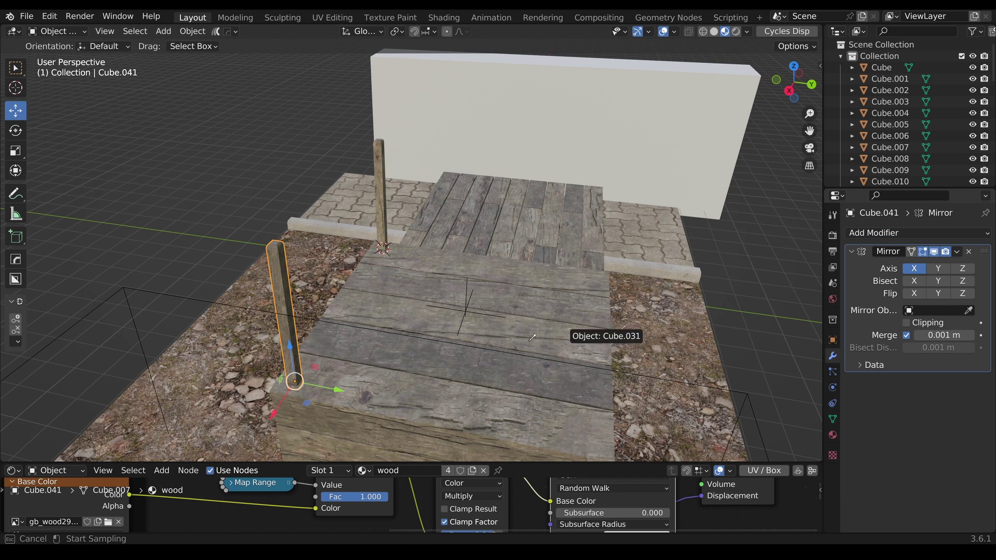
{"action": "left_click", "coordinate": [469, 306]}
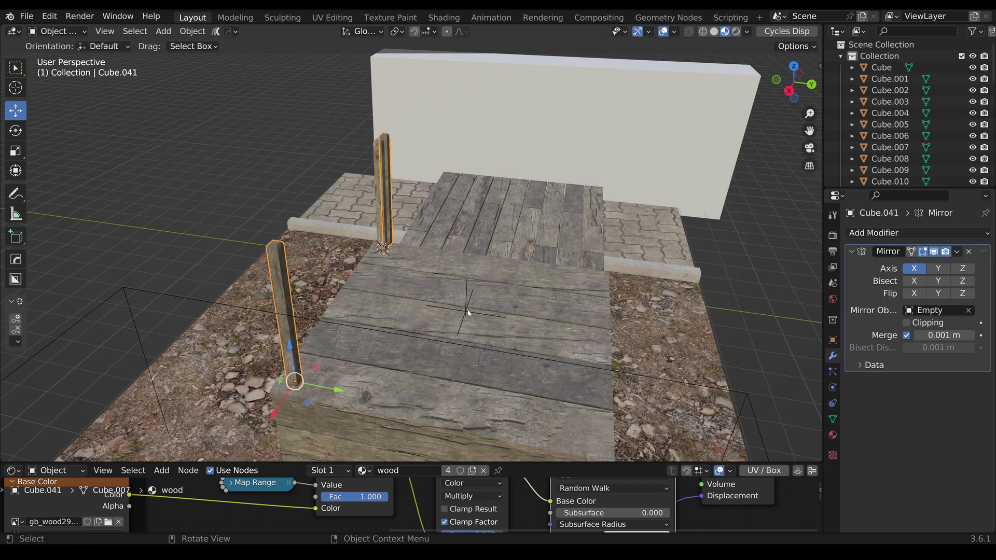
{"action": "left_click", "coordinate": [937, 270]}
{"action": "left_click", "coordinate": [919, 270]}
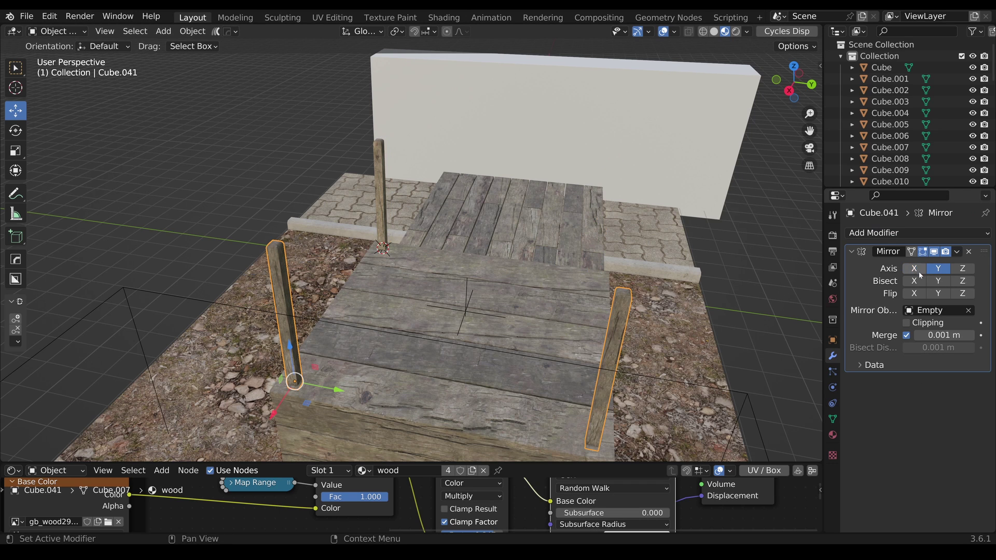
{"action": "left_click", "coordinate": [938, 281]}
{"action": "left_click", "coordinate": [939, 293]}
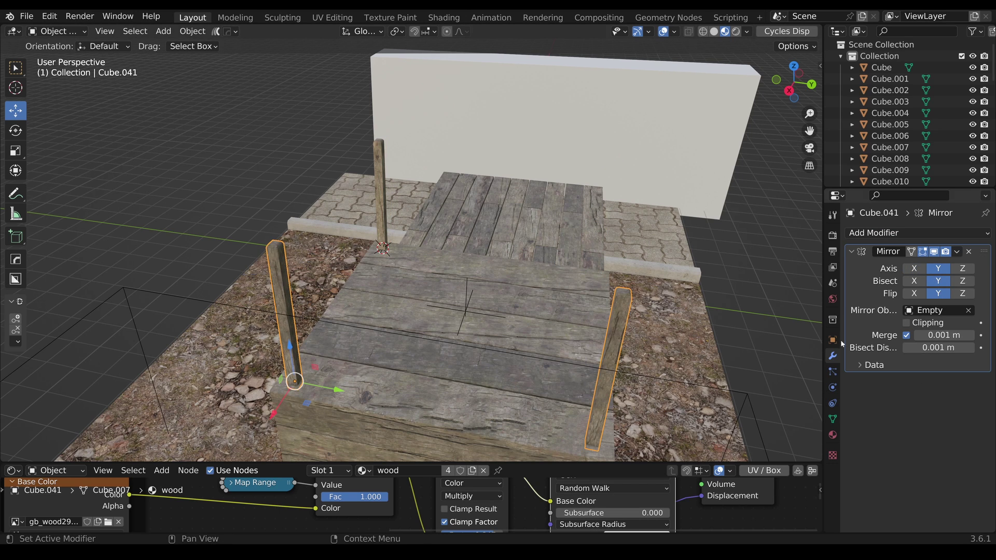
- Copy the Mirror modifier from the duplicated post to the original post
{"action": "middle_click_drag", "start_coordinate": [519, 266], "coordinate": [526, 266]}
{"action": "scroll", "coordinate": [467, 254], "scroll_direction": "down", "scroll_amount": 1}
{"action": "left_click", "coordinate": [319, 219]}
{"action": "left_click", "coordinate": [227, 292], "text": "shift"}
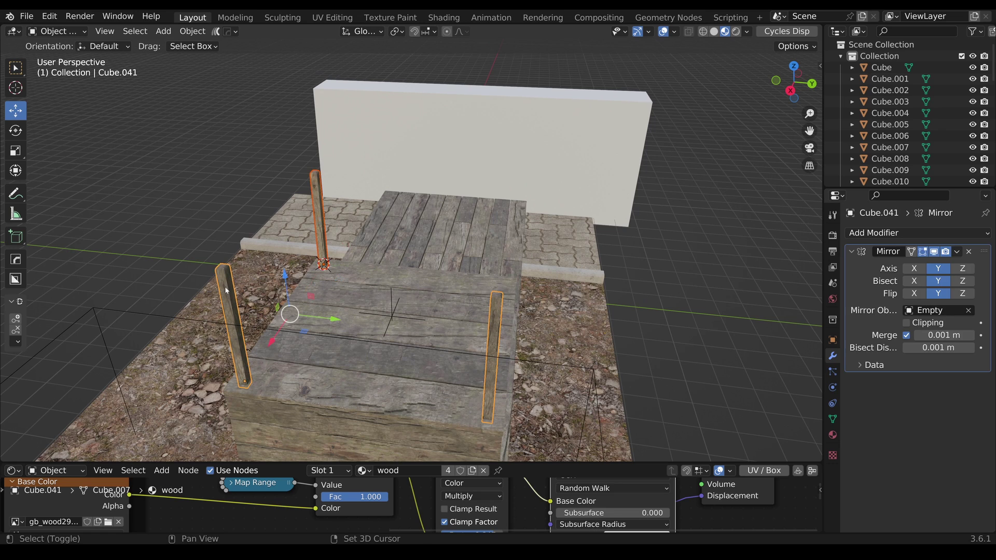
{"action": "key", "text": "ctrl+l"}
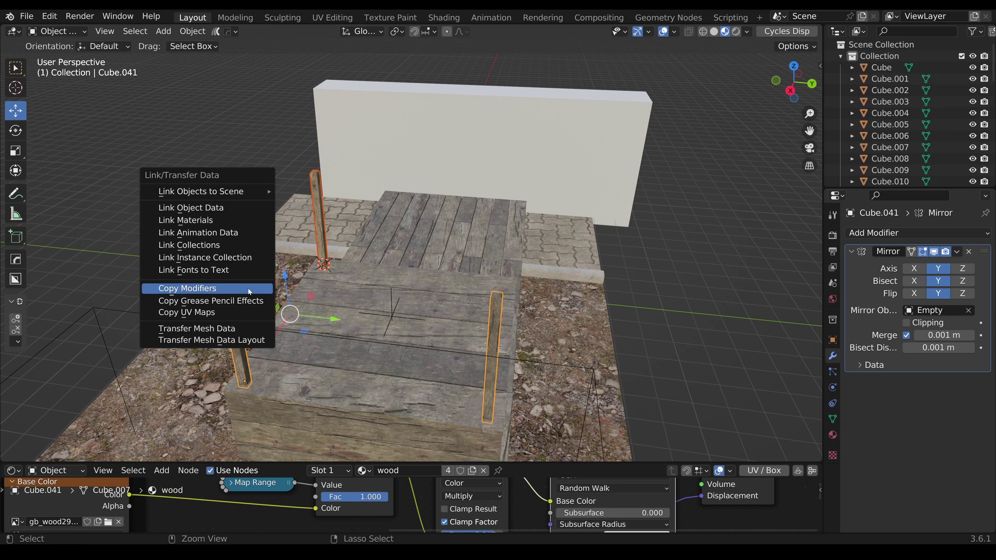
{"action": "left_click", "coordinate": [249, 292]}
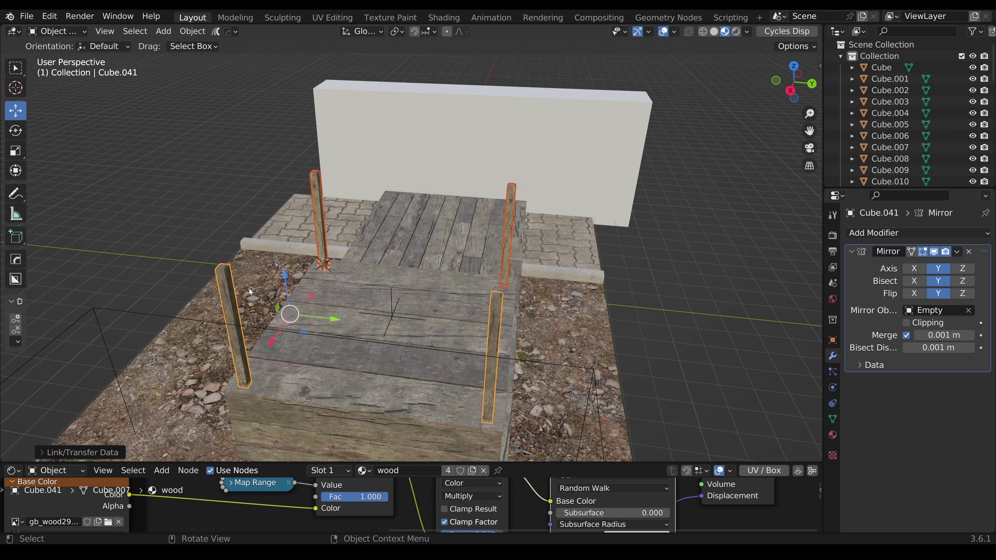
- Make a linked duplicate of the original post beside the lower step, about 1.9 m back along X and 1.7 m down
{"action": "middle_click_drag", "start_coordinate": [363, 291], "coordinate": [471, 272]}
{"action": "left_click", "coordinate": [472, 275], "text": "shift"}
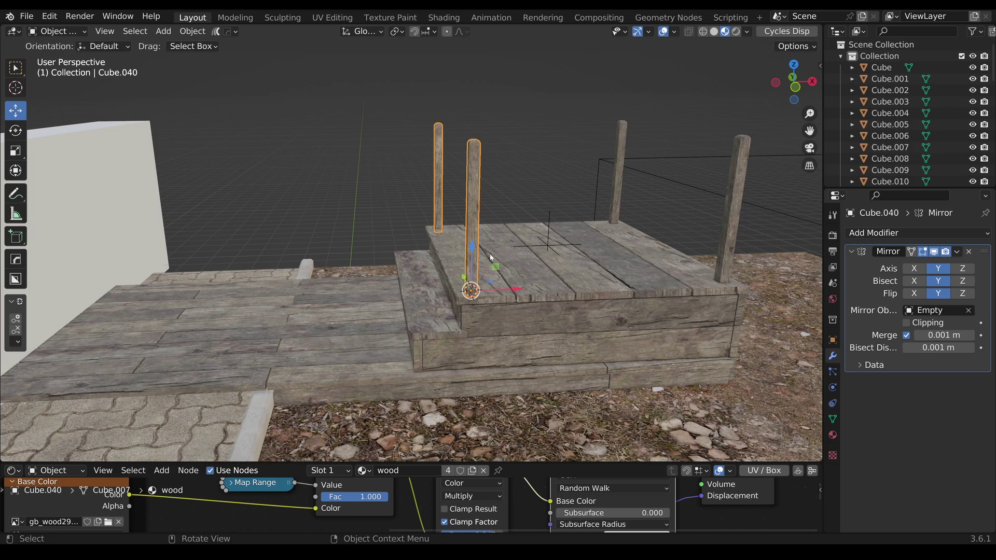
{"action": "key", "text": "shift+d"}
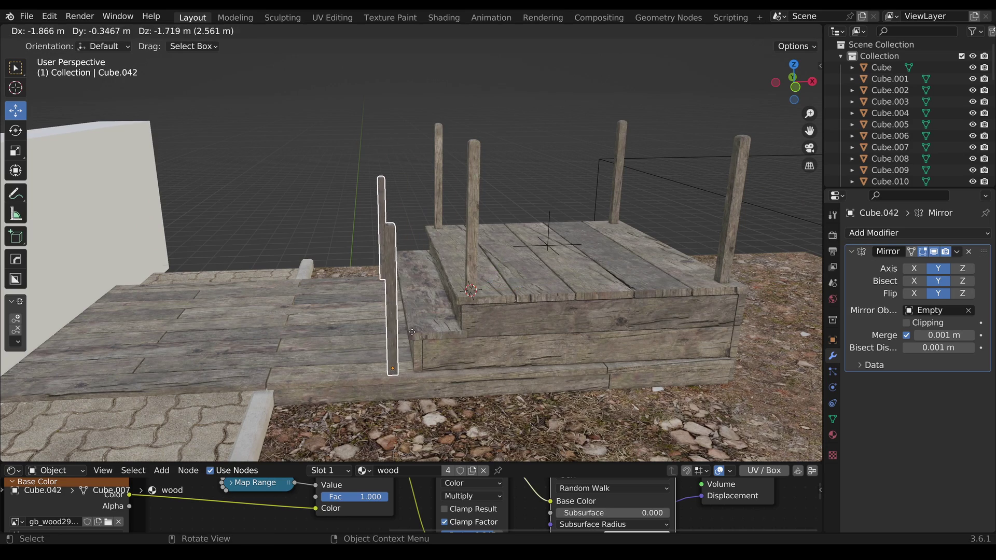
{"action": "left_click", "coordinate": [414, 337]}
{"action": "middle_click_drag", "start_coordinate": [414, 336], "coordinate": [436, 266]}
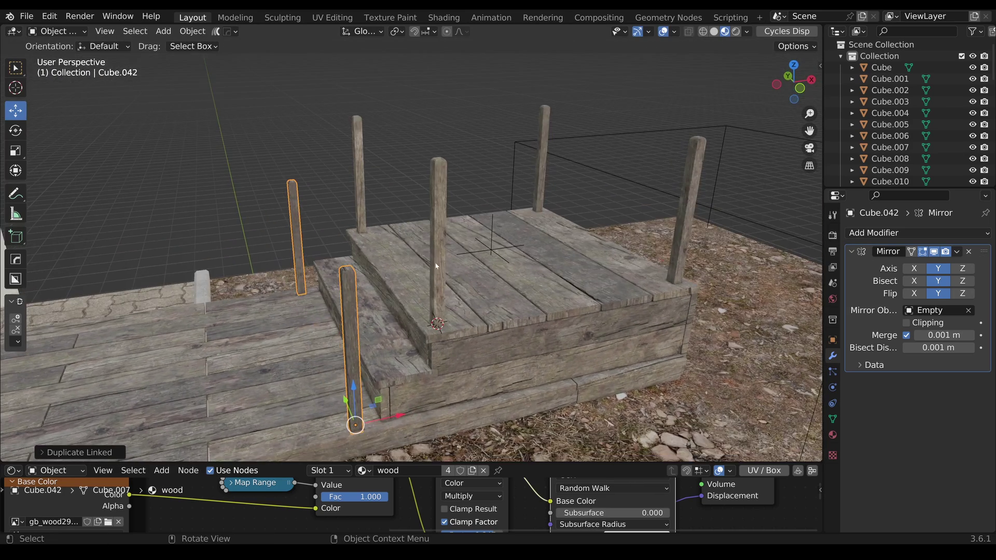
- Add a cube at the 3D cursor on the deck post's upper part and scale its mesh to about 0.22
{"action": "scroll", "coordinate": [430, 290], "scroll_direction": "up", "scroll_amount": 3}
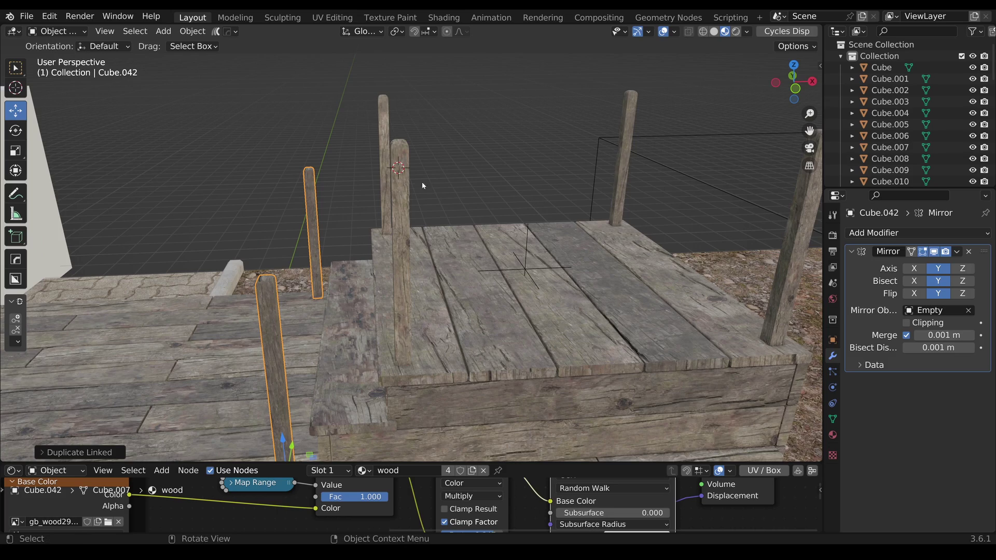
{"action": "key", "text": "shift+a"}
{"action": "mouse_move", "coordinate": [441, 269]}
{"action": "left_click", "coordinate": [525, 279]}
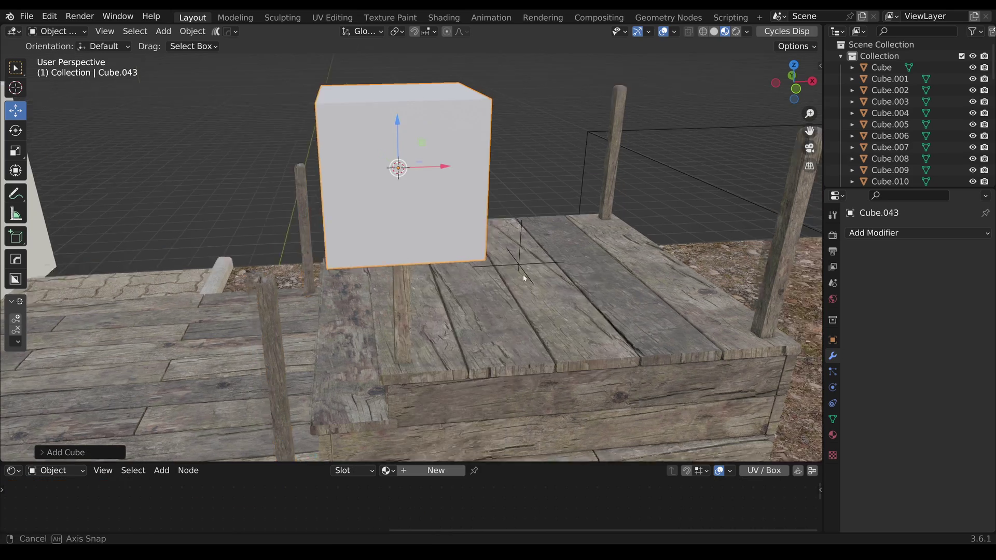
{"action": "middle_click_drag", "start_coordinate": [524, 278], "coordinate": [519, 260]}
{"action": "key", "text": "Tab"}
{"action": "key", "text": "s"}
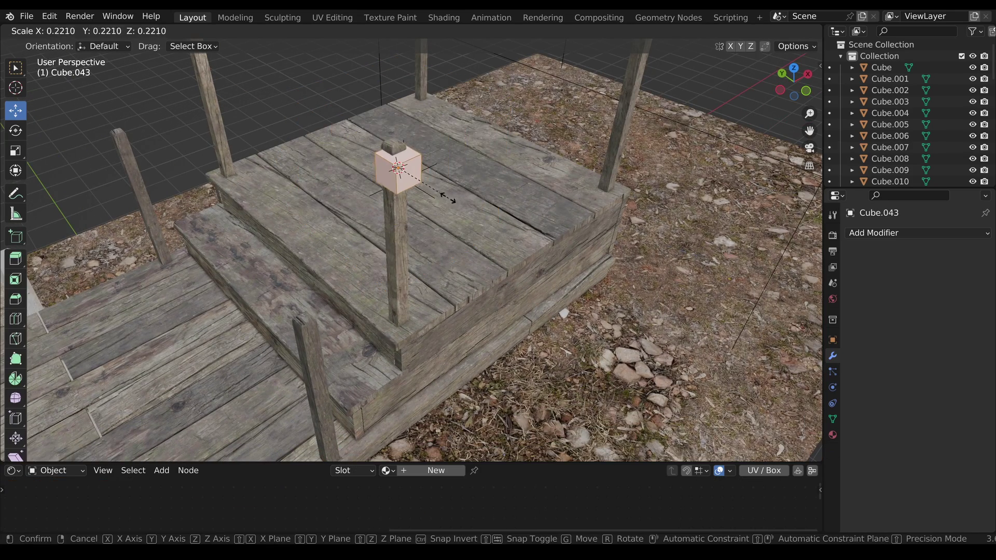
{"action": "left_click", "coordinate": [437, 192]}
- Flatten the cube along Y into a thin board and shift it along Y against the post
{"action": "scroll", "coordinate": [437, 192], "scroll_direction": "up", "scroll_amount": 4}
{"action": "middle_click_drag", "start_coordinate": [441, 197], "coordinate": [561, 319], "text": "shift"}
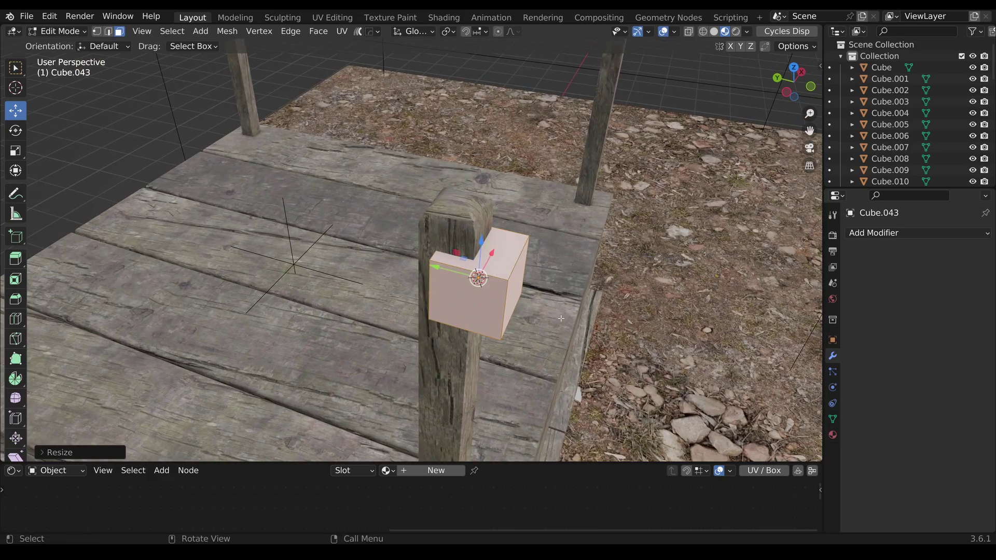
{"action": "key", "text": "s"}
{"action": "key", "text": "y"}
{"action": "left_click", "coordinate": [507, 292]}
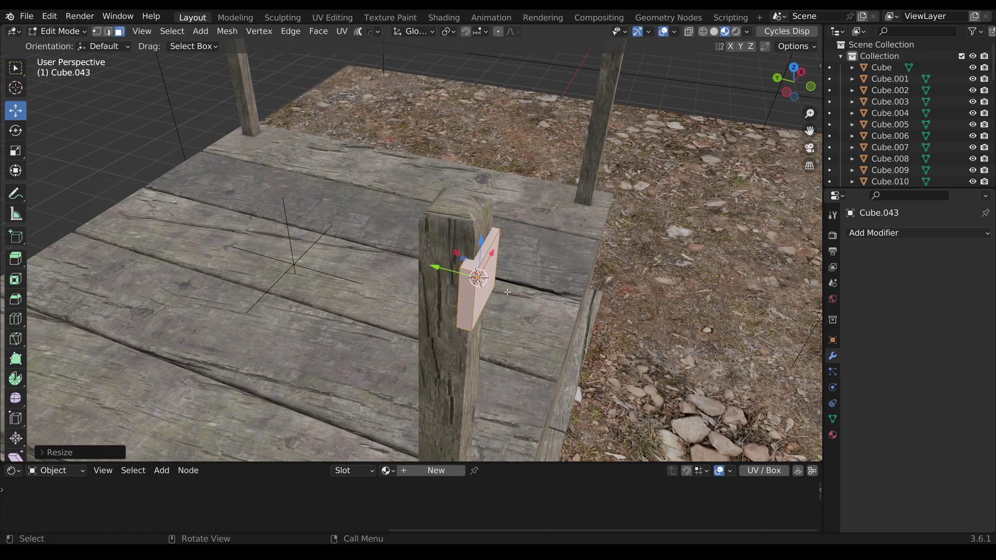
{"action": "left_click_drag", "start_coordinate": [436, 270], "coordinate": [446, 272]}
- Stretch the board to the far deck post by moving its end face about 5.9 m along X
{"action": "mouse_move", "coordinate": [488, 308]}
{"action": "middle_mouse_down"}
{"action": "mouse_move", "coordinate": [429, 283]}
{"action": "mouse_move", "coordinate": [478, 304]}
{"action": "mouse_move", "coordinate": [458, 313]}
{"action": "mouse_move", "coordinate": [451, 295]}
{"action": "mouse_move", "coordinate": [476, 308]}
{"action": "middle_mouse_up"}
{"action": "scroll", "coordinate": [429, 285], "scroll_direction": "down", "scroll_amount": 4}
{"action": "scroll", "coordinate": [430, 285], "scroll_direction": "down", "scroll_amount": 2}
{"action": "scroll", "coordinate": [478, 304], "scroll_direction": "up", "scroll_amount": 8}
{"action": "scroll", "coordinate": [427, 286], "scroll_direction": "down", "scroll_amount": 3}
{"action": "key", "text": "g"}
{"action": "key", "text": "x"}
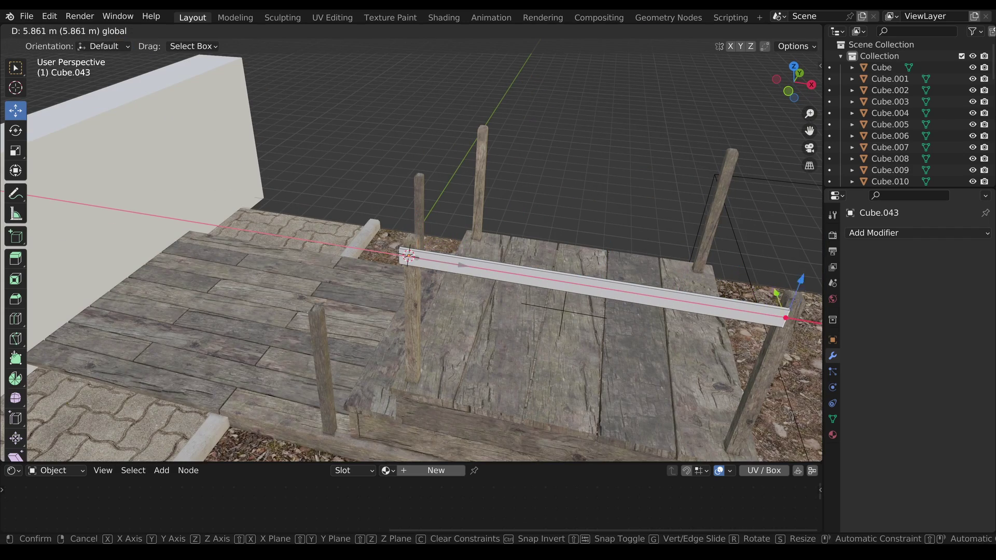
{"action": "left_click", "coordinate": [191, 287]}
- Move the board's near end face about 0.16 m along X to shorten it at the post
{"action": "scroll", "coordinate": [311, 283], "scroll_direction": "up", "scroll_amount": 8}
{"action": "middle_click_drag", "start_coordinate": [317, 278], "coordinate": [369, 289]}
{"action": "scroll", "coordinate": [371, 288], "scroll_direction": "down", "scroll_amount": 4}
{"action": "key", "text": "g"}
{"action": "key", "text": "x"}
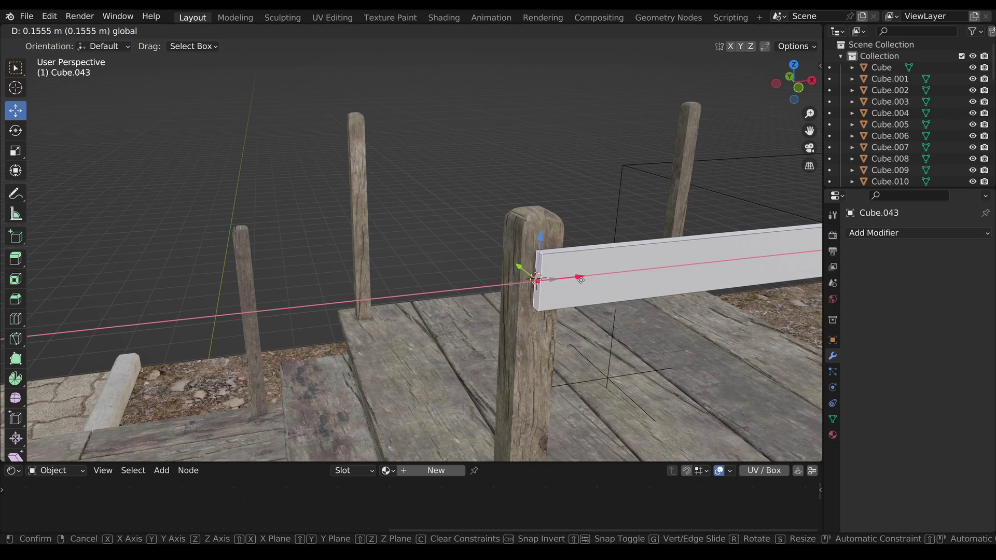
{"action": "left_click", "coordinate": [583, 280]}
- Shear the board's near end face horizontally by about -0.35 to give it a slanted end
{"action": "middle_click_drag", "start_coordinate": [583, 280], "coordinate": [418, 281]}
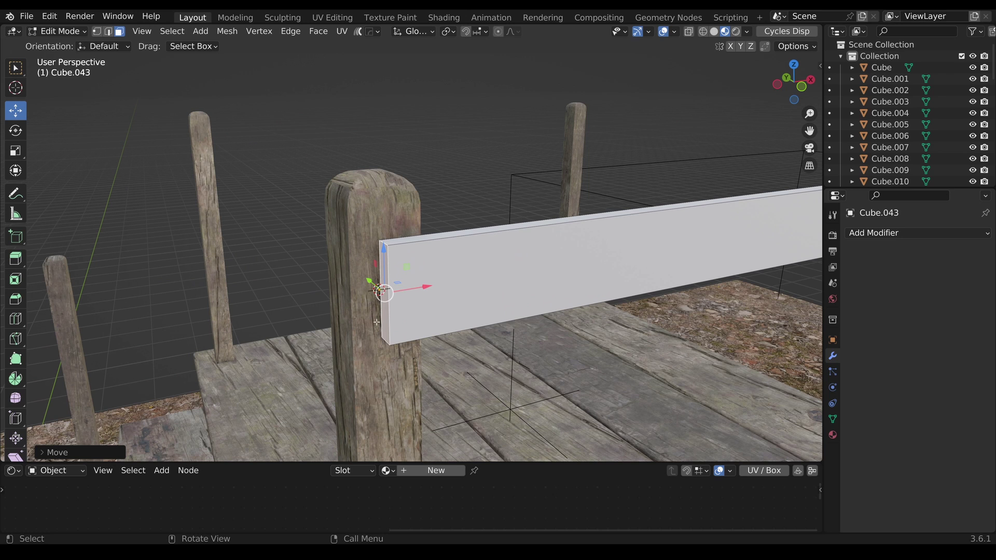
{"action": "scroll", "coordinate": [16, 319], "scroll_direction": "down", "scroll_amount": 5}
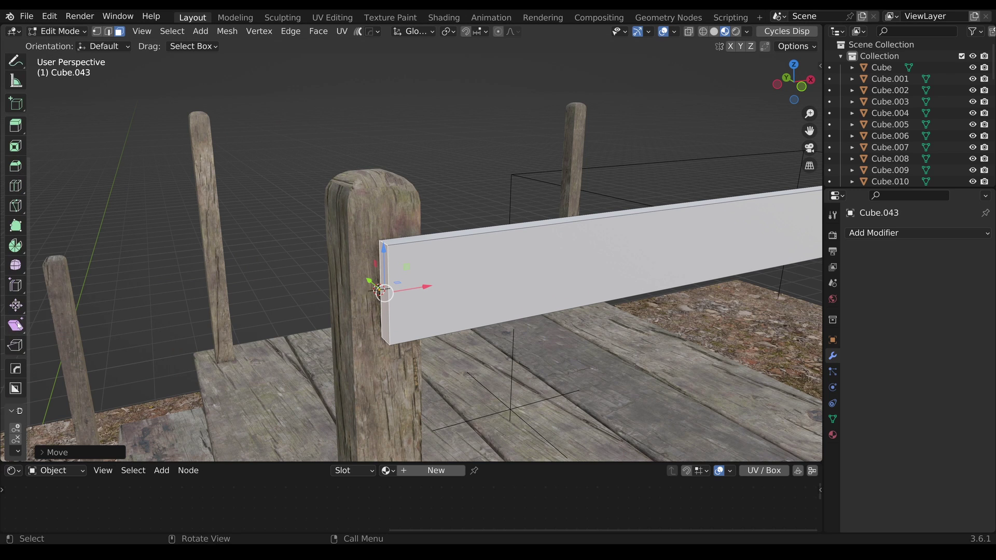
{"action": "left_click", "coordinate": [16, 325]}
{"action": "middle_click_drag", "start_coordinate": [129, 321], "coordinate": [263, 316]}
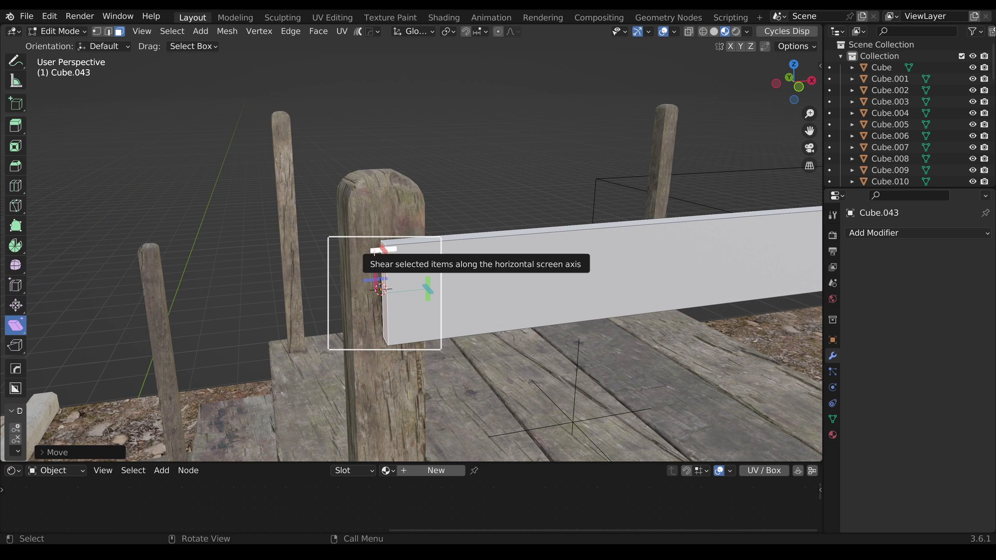
{"action": "left_click_drag", "start_coordinate": [375, 255], "coordinate": [286, 270]}
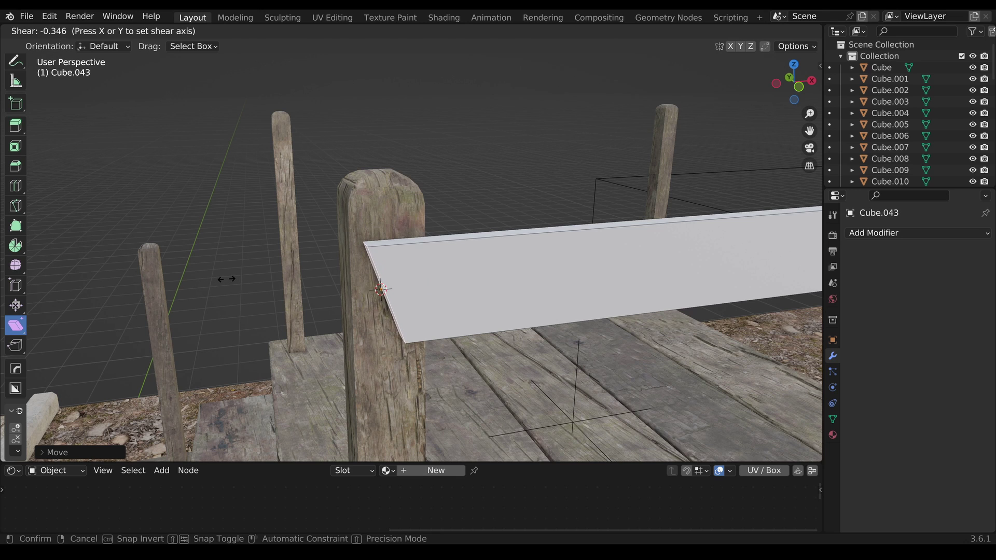
{"action": "left_click_drag", "start_coordinate": [225, 279], "coordinate": [226, 279]}
{"action": "middle_click_drag", "start_coordinate": [226, 279], "coordinate": [280, 280]}
{"action": "scroll", "coordinate": [16, 260], "scroll_direction": "up", "scroll_amount": 5}
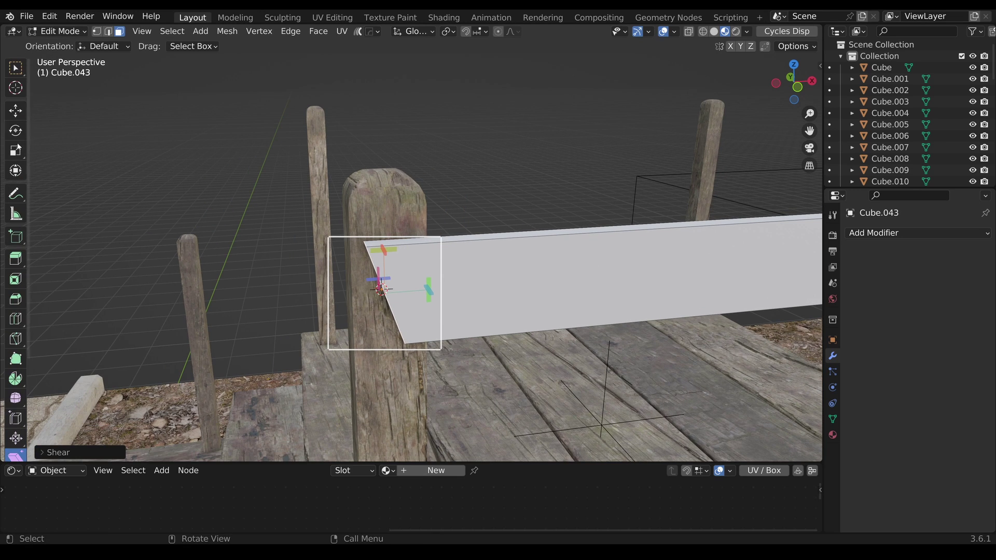
- Reposition the slanted end face on the post, sliding it along X and fine-tuning it with Y locked
{"action": "key", "text": "shift+space"}
{"action": "key", "text": "g"}
{"action": "left_click_drag", "start_coordinate": [431, 294], "coordinate": [441, 288]}
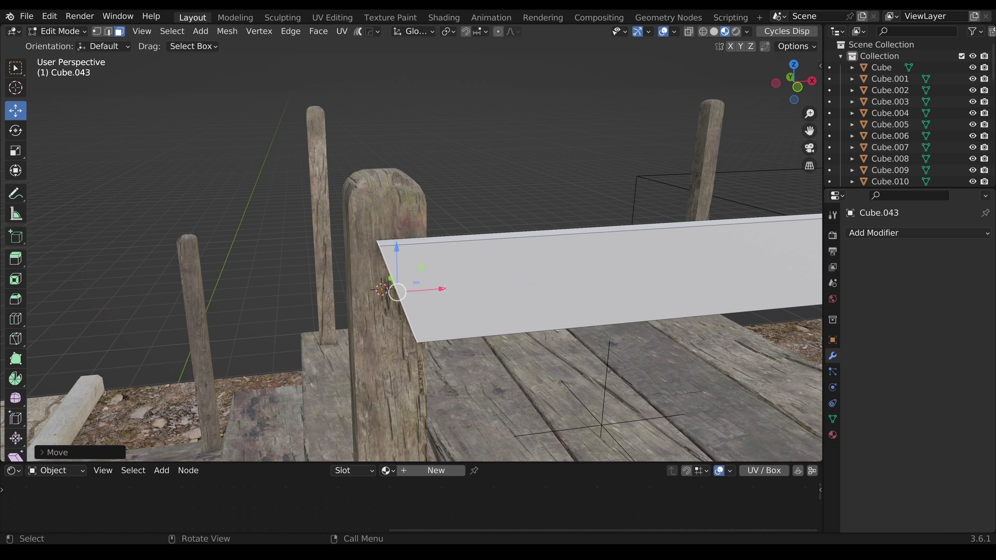
{"action": "middle_click_drag", "start_coordinate": [441, 288], "coordinate": [513, 268]}
{"action": "key", "text": "g"}
{"action": "key", "text": "shift+y"}
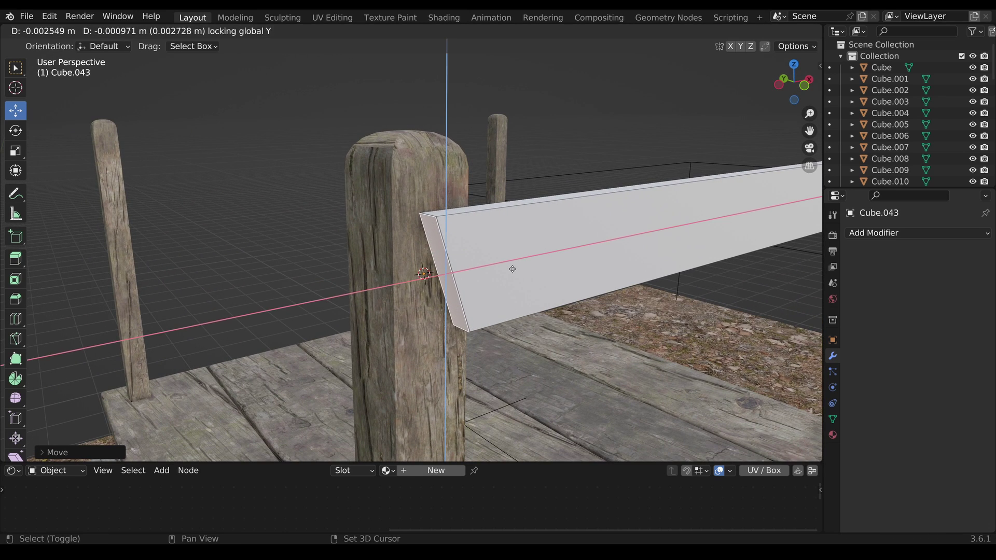
{"action": "left_click", "coordinate": [511, 270]}
- Extrude the board's slanted end face down to the lower step post and adjust its height along Z
{"action": "middle_click_drag", "start_coordinate": [511, 270], "coordinate": [506, 176]}
{"action": "key", "text": "e"}
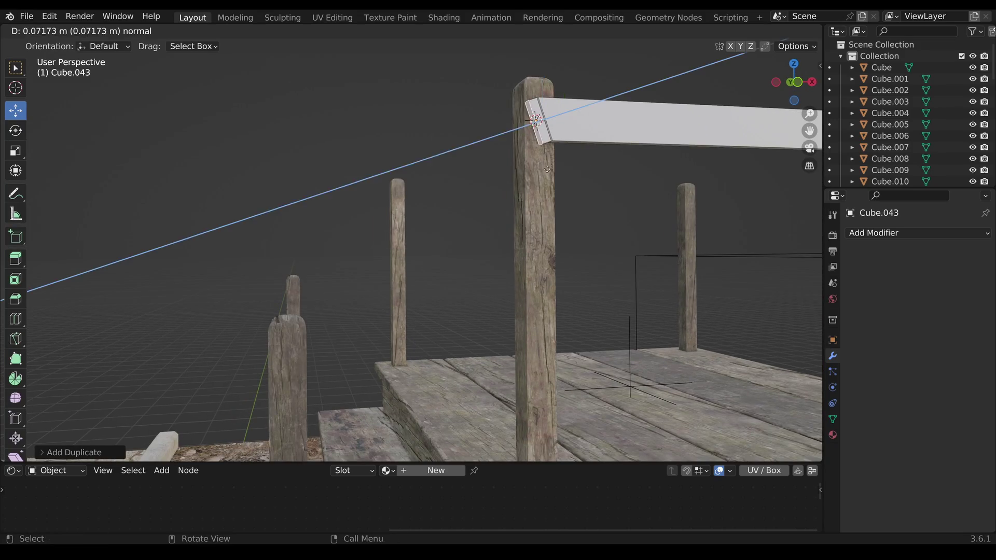
{"action": "left_click", "coordinate": [260, 209]}
{"action": "key", "text": "g"}
{"action": "key", "text": "z"}
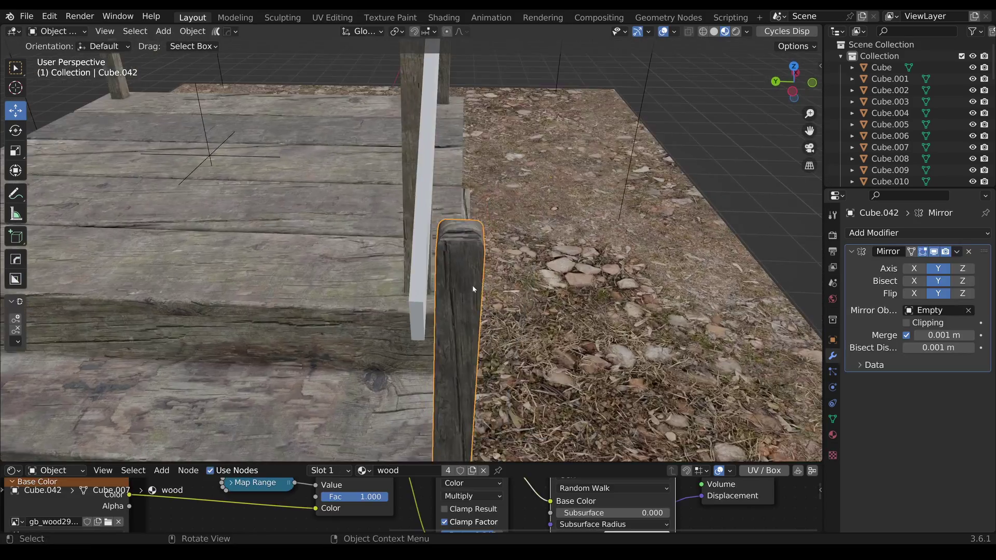
- Shift the mirrored lower step posts about 0.33 m along Y to line up with the sloping board
{"action": "scroll", "coordinate": [472, 285], "scroll_direction": "down", "scroll_amount": 3}
{"action": "key", "text": "g"}
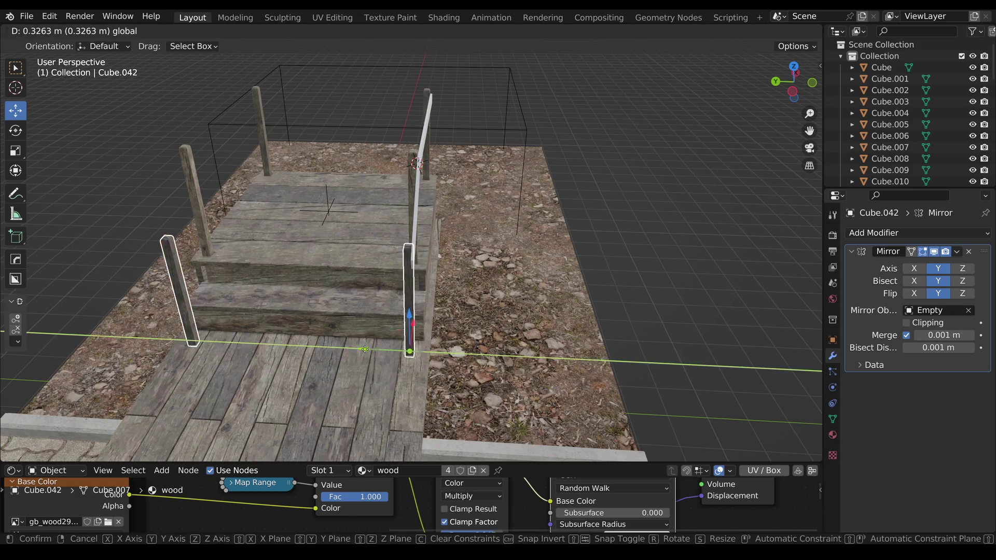
{"action": "left_click", "coordinate": [446, 293]}
- Edge-slide the bottom edge of the sloping board's lower end along the board to make that end nearly vertical
{"action": "scroll", "coordinate": [446, 293], "scroll_direction": "up", "scroll_amount": 5}
{"action": "middle_click_drag", "start_coordinate": [446, 293], "coordinate": [348, 323]}
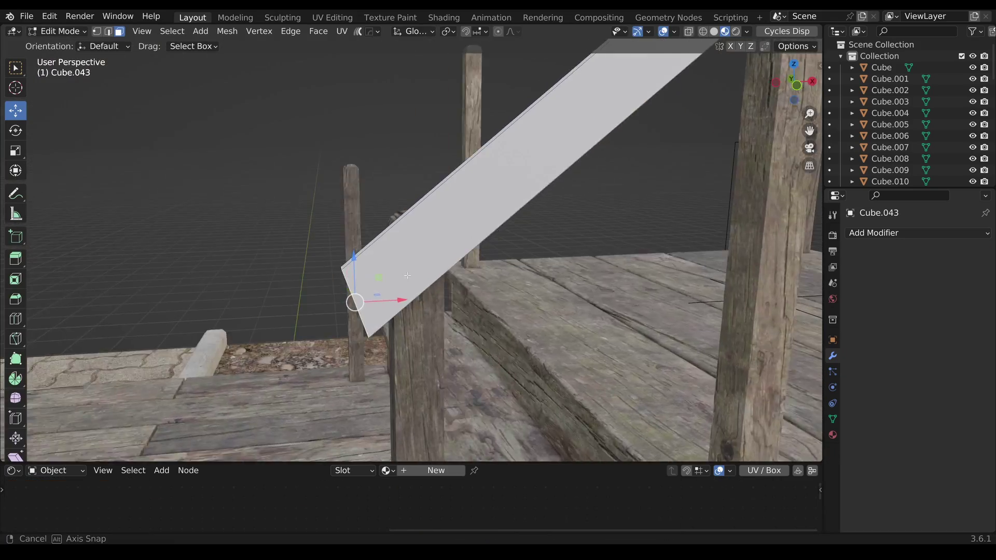
{"action": "middle_click_drag", "start_coordinate": [355, 297], "coordinate": [460, 320]}
{"action": "scroll", "coordinate": [354, 297], "scroll_direction": "up", "scroll_amount": 4}
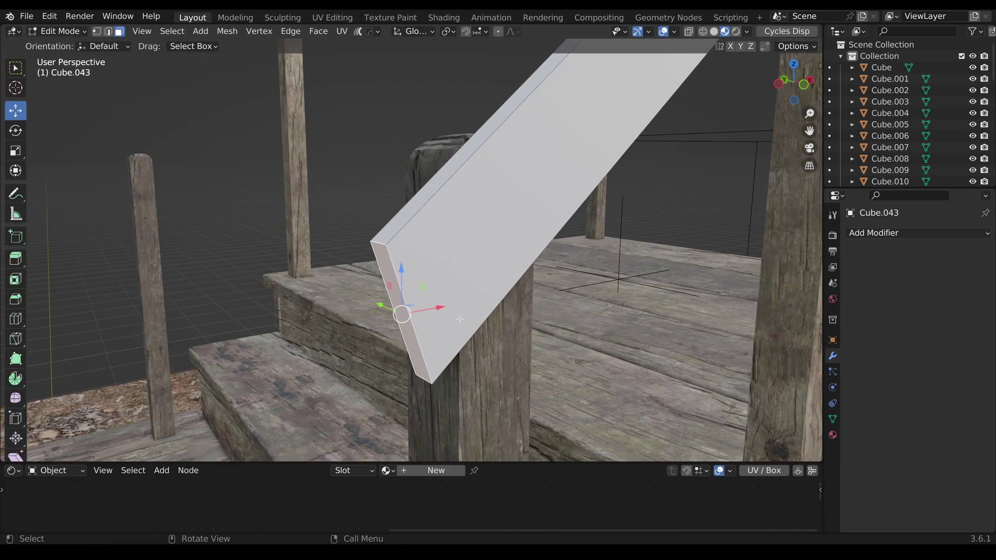
{"action": "key", "text": "2"}
{"action": "mouse_move", "coordinate": [424, 383]}
{"action": "middle_mouse_down"}
{"action": "mouse_move", "coordinate": [402, 333]}
{"action": "mouse_move", "coordinate": [425, 369]}
{"action": "middle_mouse_up"}
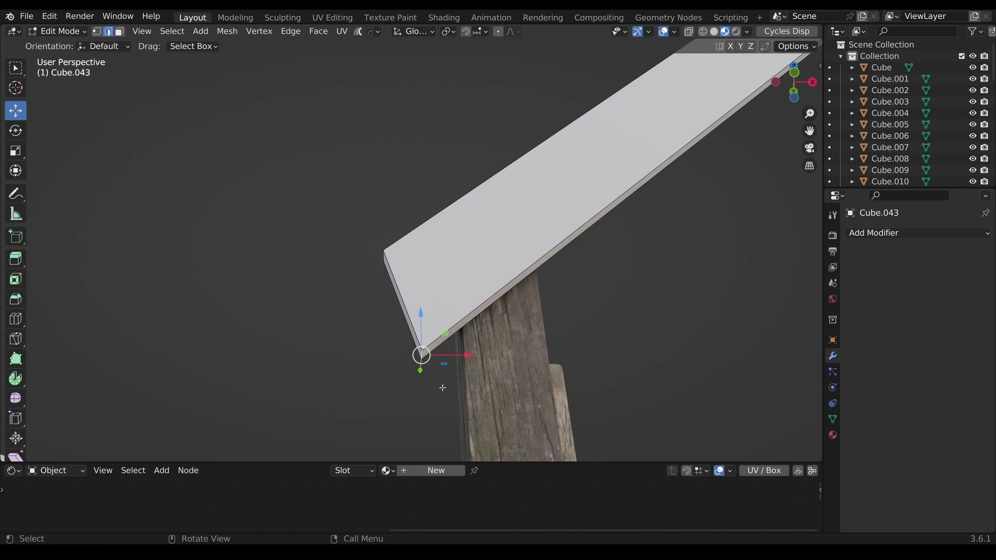
{"action": "key", "text": "g"}
{"action": "key", "text": "g"}
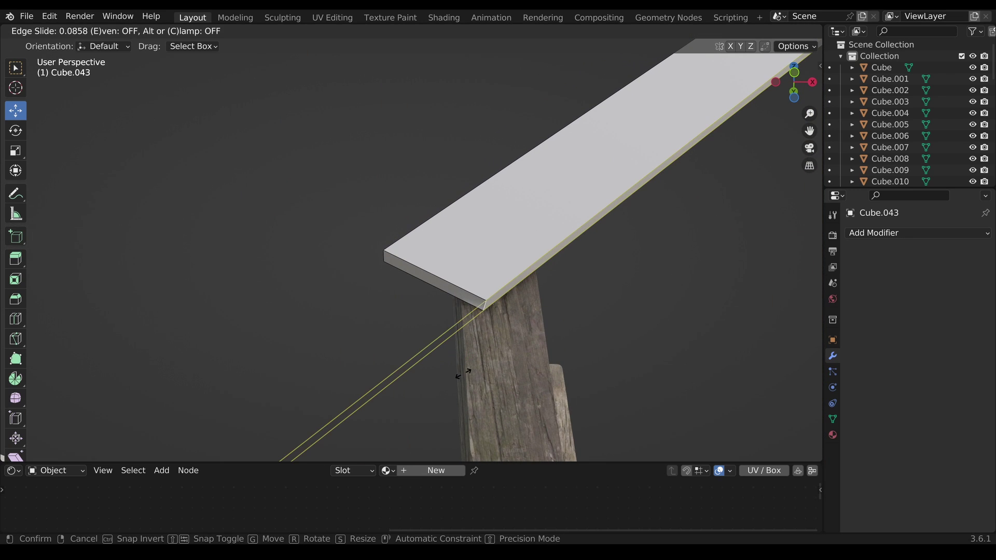
{"action": "left_click", "coordinate": [425, 385]}
- Bevel the bottom edge at the lower end of the sloping board
{"action": "middle_click_drag", "start_coordinate": [498, 371], "coordinate": [508, 370]}
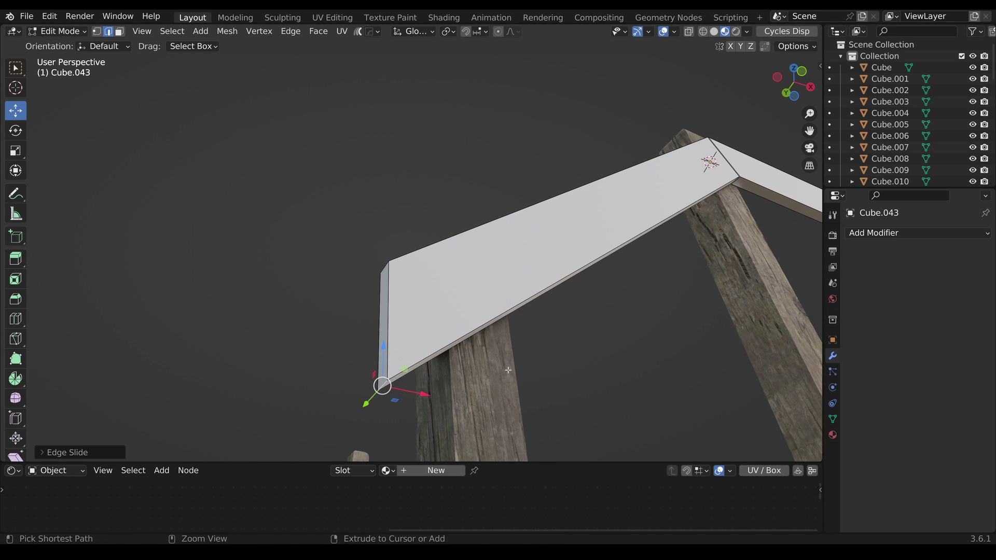
{"action": "key", "text": "ctrl+b"}
{"action": "left_click", "coordinate": [409, 363]}
{"action": "middle_click_drag", "start_coordinate": [410, 363], "coordinate": [433, 335]}
{"action": "scroll", "coordinate": [444, 329], "scroll_direction": "down", "scroll_amount": 4}
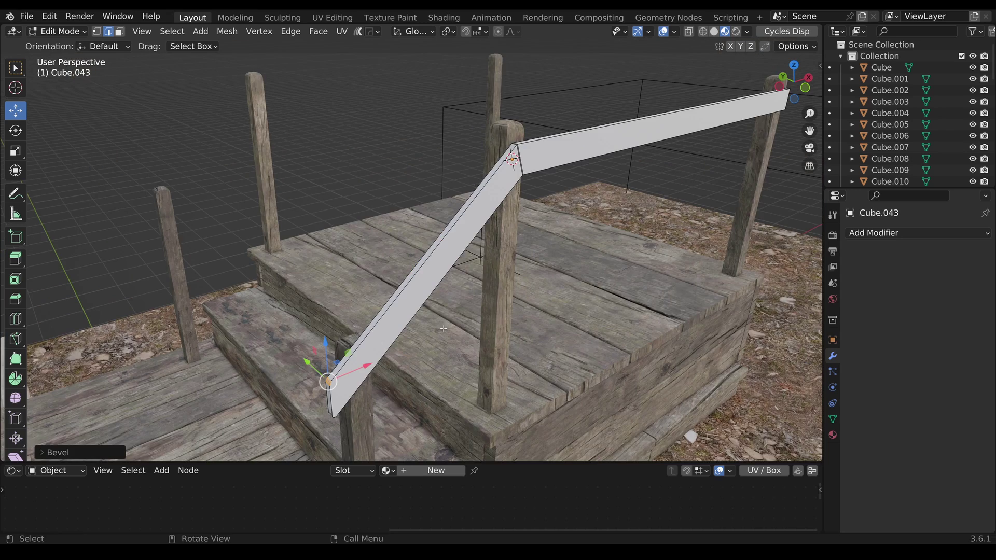
- Unwrap the entire railing board mesh with Smart UV Project
{"action": "middle_click_drag", "start_coordinate": [447, 299], "coordinate": [481, 296], "text": "shift"}
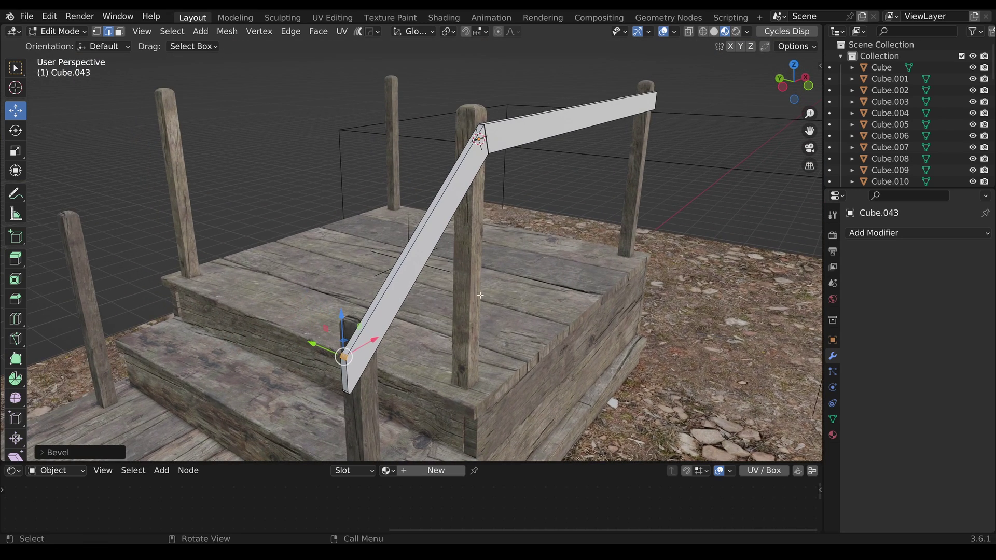
{"action": "key", "text": "a"}
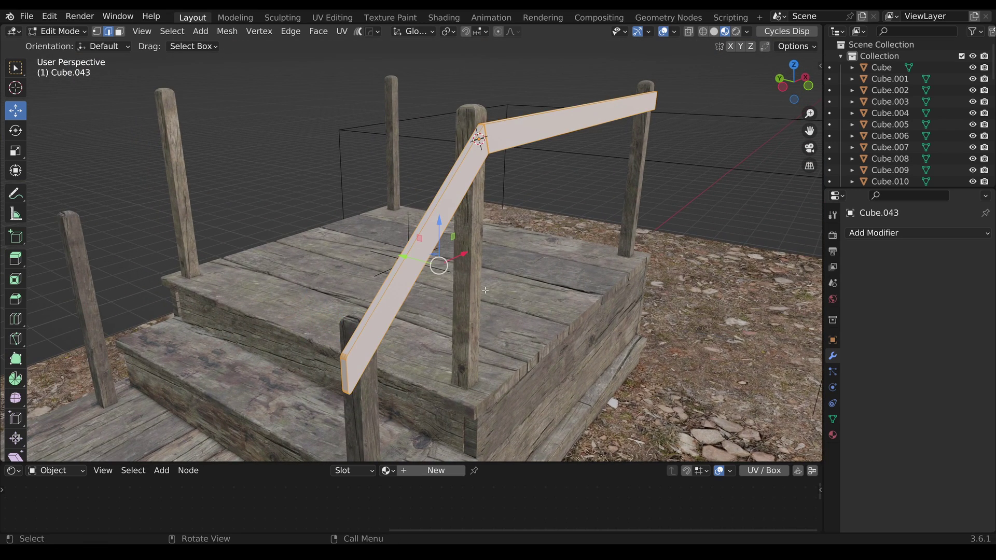
{"action": "key", "text": "u"}
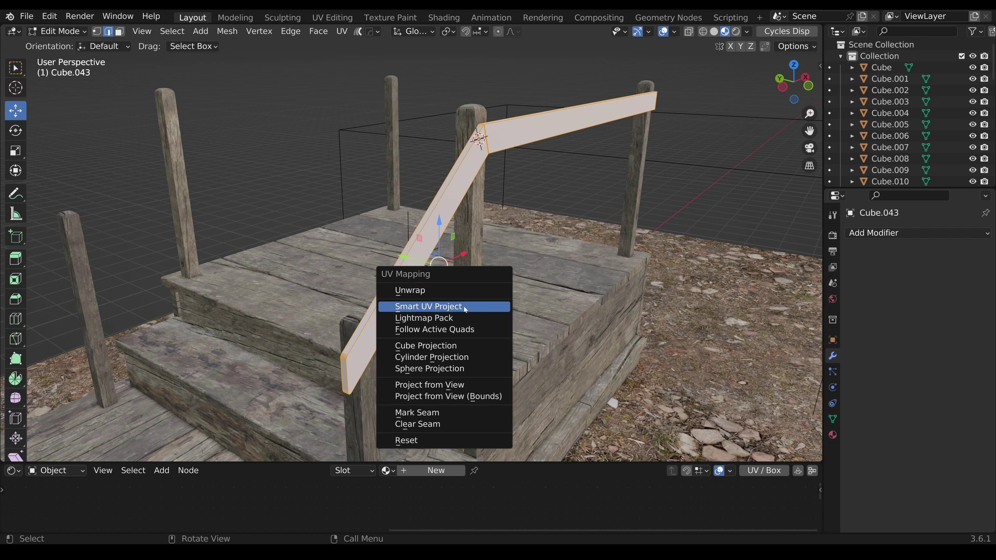
{"action": "left_click", "coordinate": [465, 306]}
{"action": "middle_click_drag", "start_coordinate": [497, 409], "coordinate": [457, 405]}
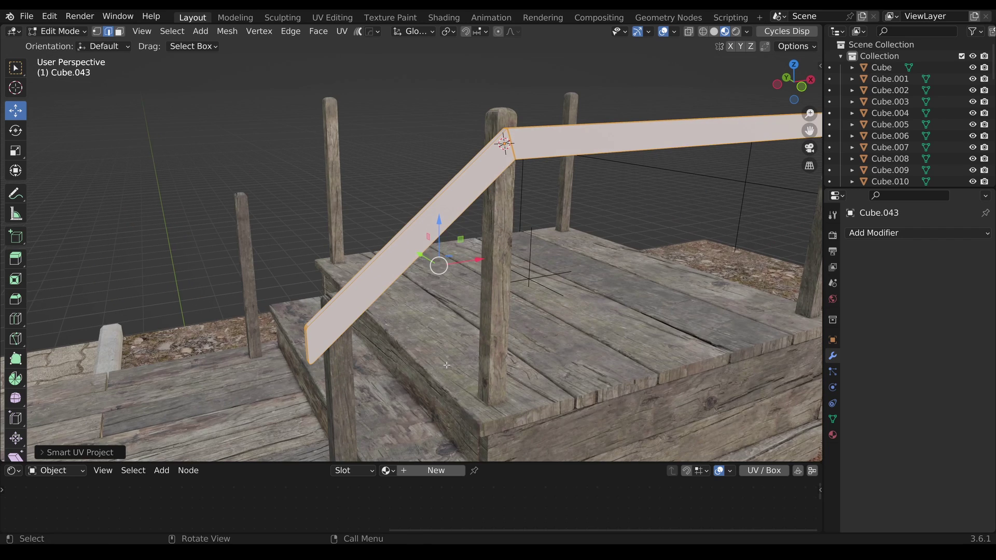
- Return to Object Mode and assign the existing "wood" material to the railing board
{"action": "key", "text": "Tab"}
{"action": "left_click", "coordinate": [386, 471]}
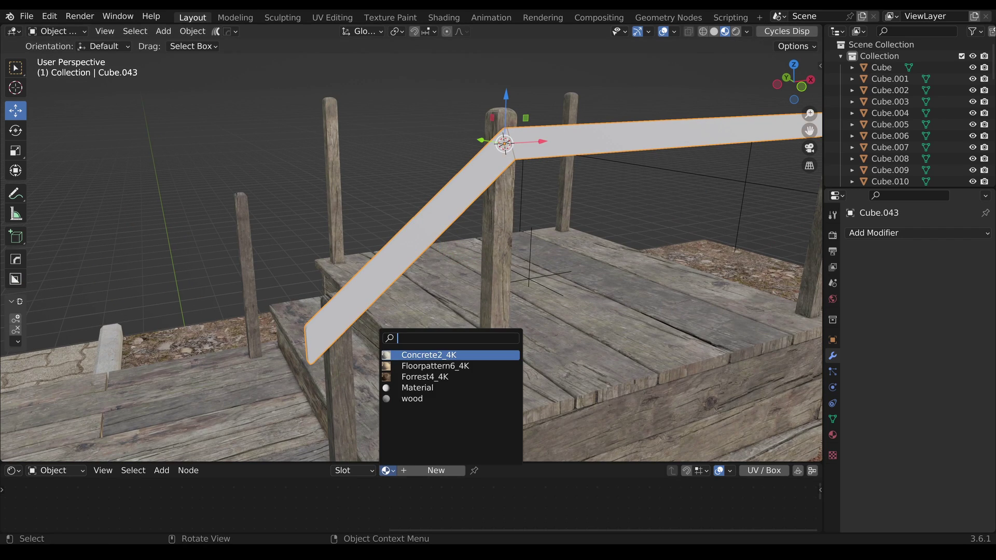
{"action": "left_click", "coordinate": [410, 398]}
{"action": "middle_click_drag", "start_coordinate": [410, 399], "coordinate": [458, 245]}
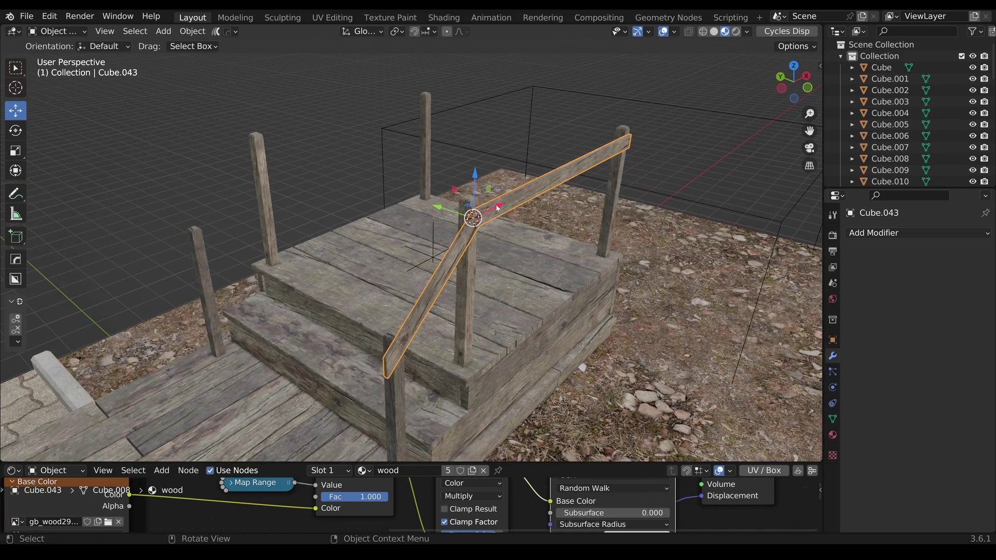
{"action": "scroll", "coordinate": [419, 199], "scroll_direction": "down", "scroll_amount": 2}
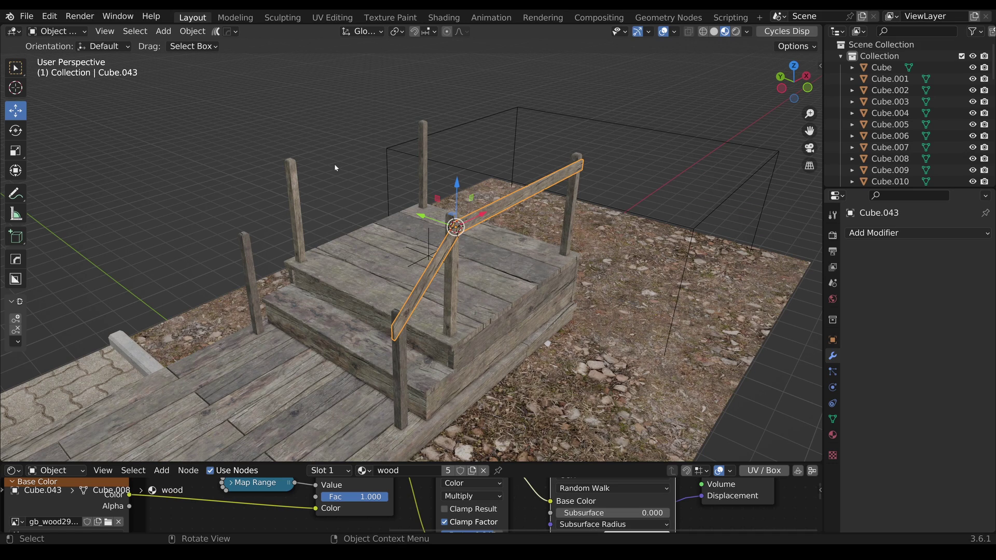
- Duplicate the railing board about 6.5 m along Y to the posts on the opposite side of the deck
{"action": "middle_click_drag", "start_coordinate": [336, 167], "coordinate": [582, 216]}
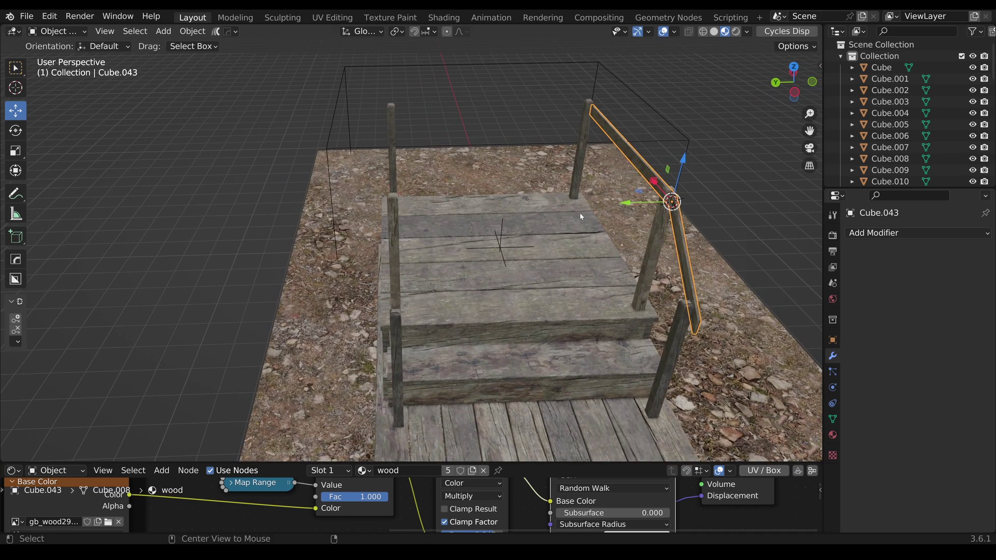
{"action": "key", "text": "shift+d"}
{"action": "key", "text": "y"}
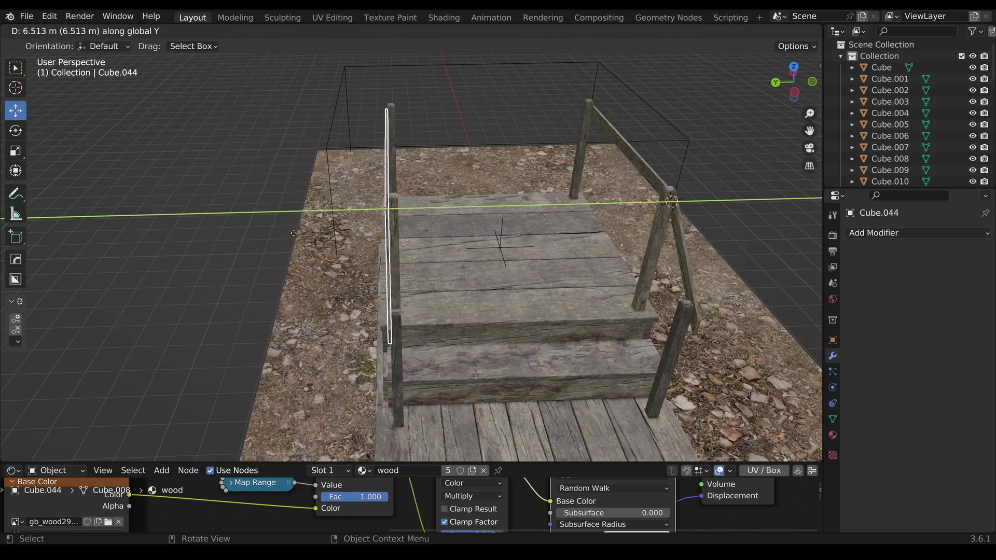
{"action": "left_click", "coordinate": [294, 234]}
- Duplicate the outermost deck plank and raise the copy about 2.9 m along Z to railing height
{"action": "scroll", "coordinate": [397, 311], "scroll_direction": "up", "scroll_amount": 4}
{"action": "middle_click_drag", "start_coordinate": [399, 319], "coordinate": [476, 373], "text": "shift"}
{"action": "scroll", "coordinate": [414, 242], "scroll_direction": "down", "scroll_amount": 3}
{"action": "scroll", "coordinate": [415, 242], "scroll_direction": "down", "scroll_amount": 5}
{"action": "scroll", "coordinate": [433, 282], "scroll_direction": "up", "scroll_amount": 5}
{"action": "left_click", "coordinate": [441, 375]}
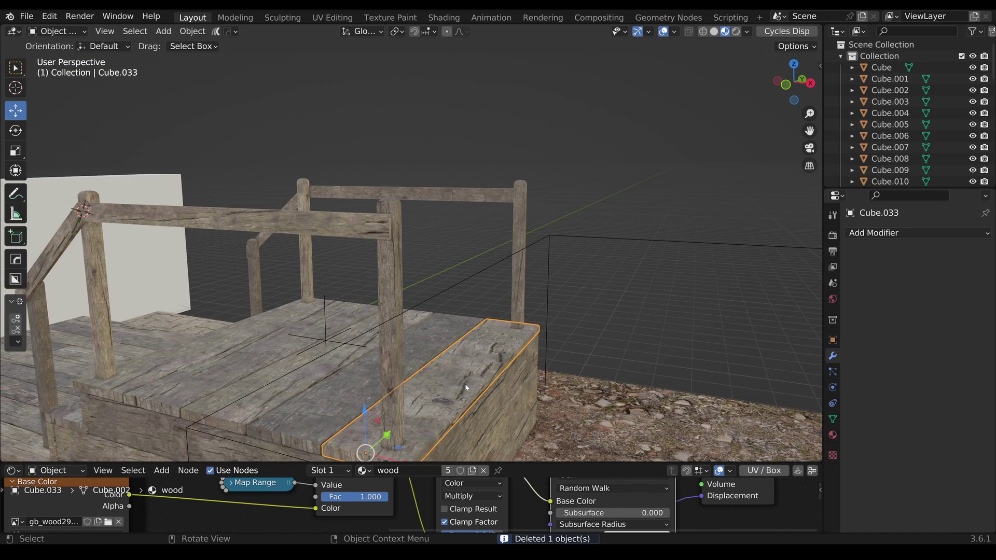
{"action": "key", "text": "shift+d"}
{"action": "key", "text": "z"}
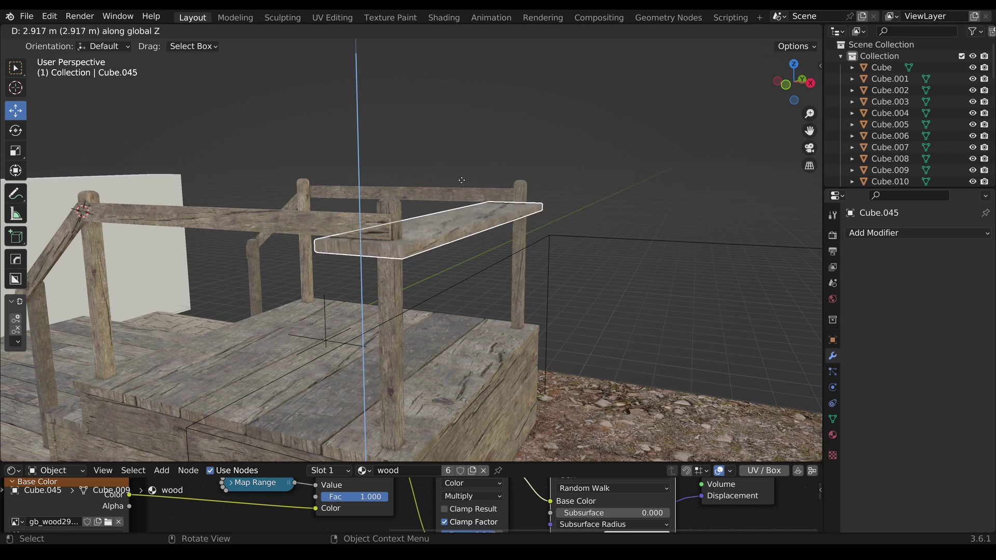
{"action": "left_click", "coordinate": [462, 180]}
- Rotate the copied plank 90 degrees around Y so that it stands upright
{"action": "type", "text": "rxy"}
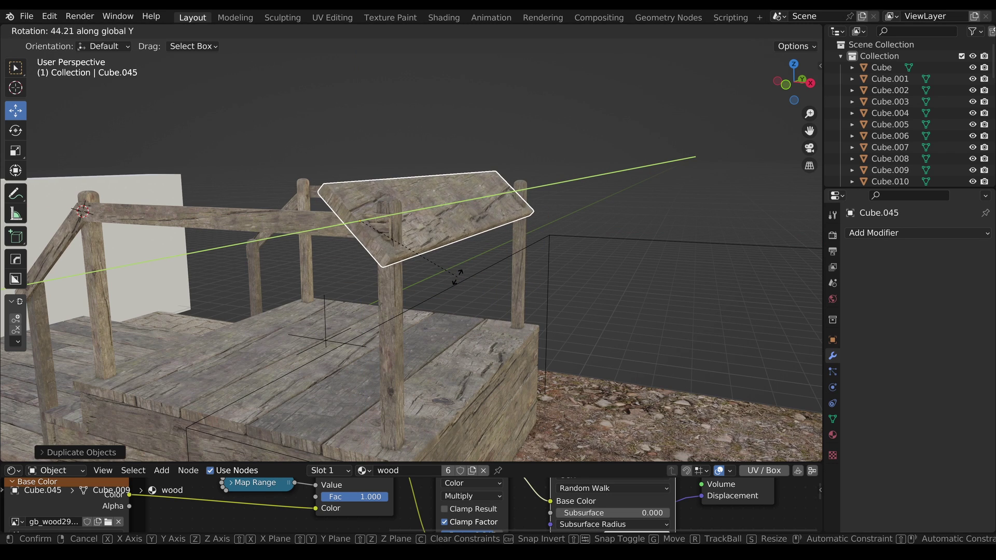
{"action": "type", "text": "90"}
{"action": "key", "text": "Return"}
- Scale the upright plank's mesh to about 0.49 along X and about 0.31 along Z
{"action": "middle_click_drag", "start_coordinate": [499, 290], "coordinate": [538, 301]}
{"action": "key", "text": "Tab"}
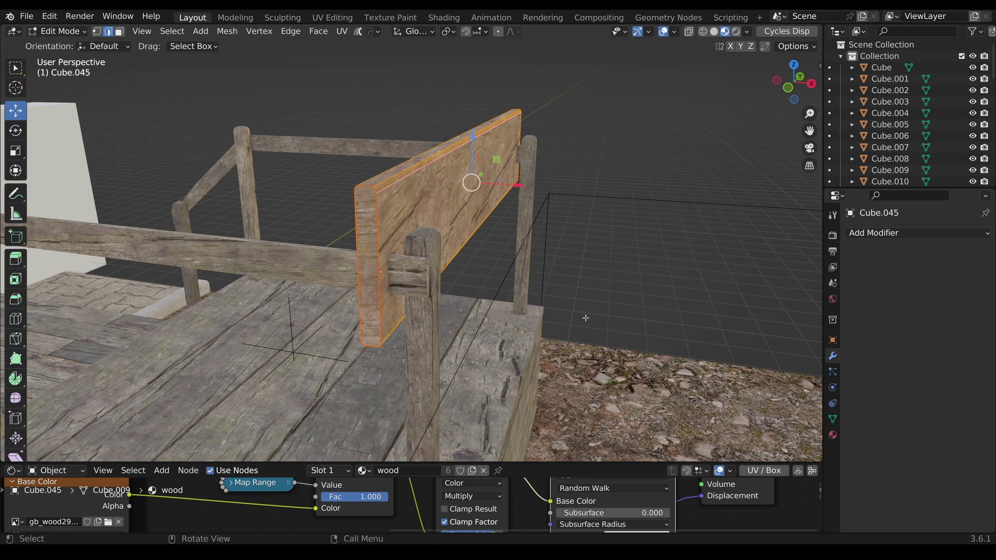
{"action": "key", "text": "s"}
{"action": "key", "text": "x"}
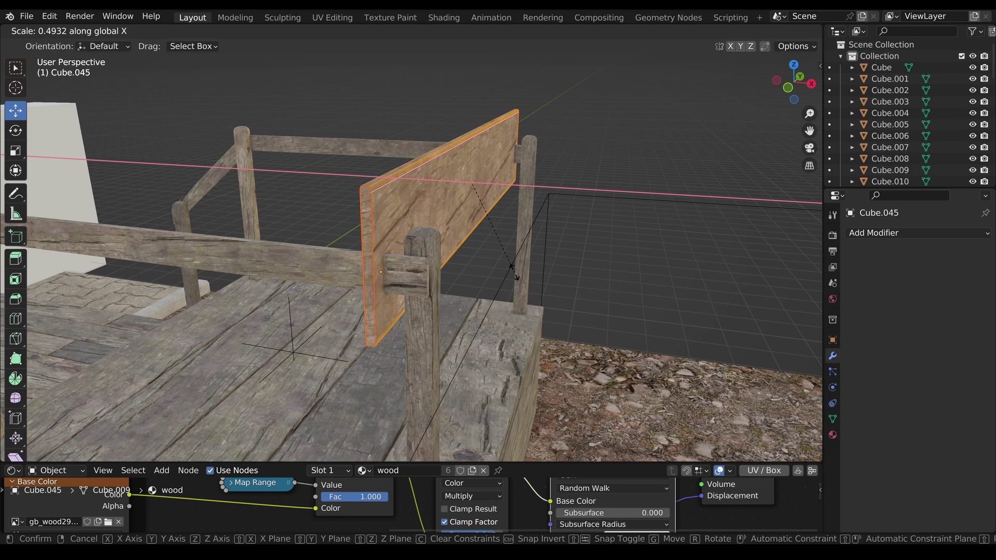
{"action": "left_click", "coordinate": [517, 274]}
{"action": "key", "text": "s"}
{"action": "key", "text": "z"}
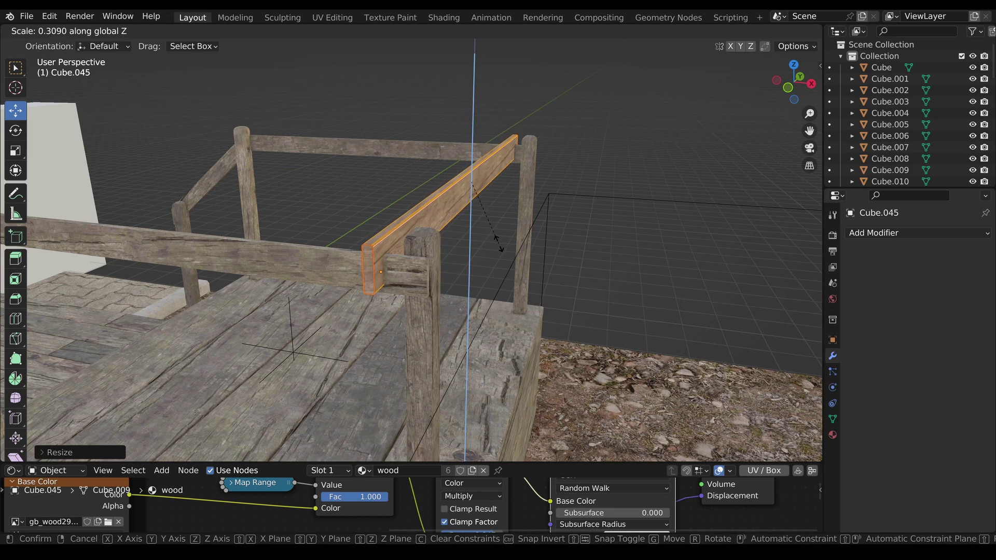
{"action": "left_click", "coordinate": [496, 245]}
- Move the end rail board along X to the outer side of the posts and scale it to about 0.89 along Z
{"action": "middle_click_drag", "start_coordinate": [496, 245], "coordinate": [510, 220]}
{"action": "left_click_drag", "start_coordinate": [519, 134], "coordinate": [572, 145]}
{"action": "middle_click_drag", "start_coordinate": [572, 145], "coordinate": [573, 154]}
{"action": "key", "text": "s"}
{"action": "key", "text": "z"}
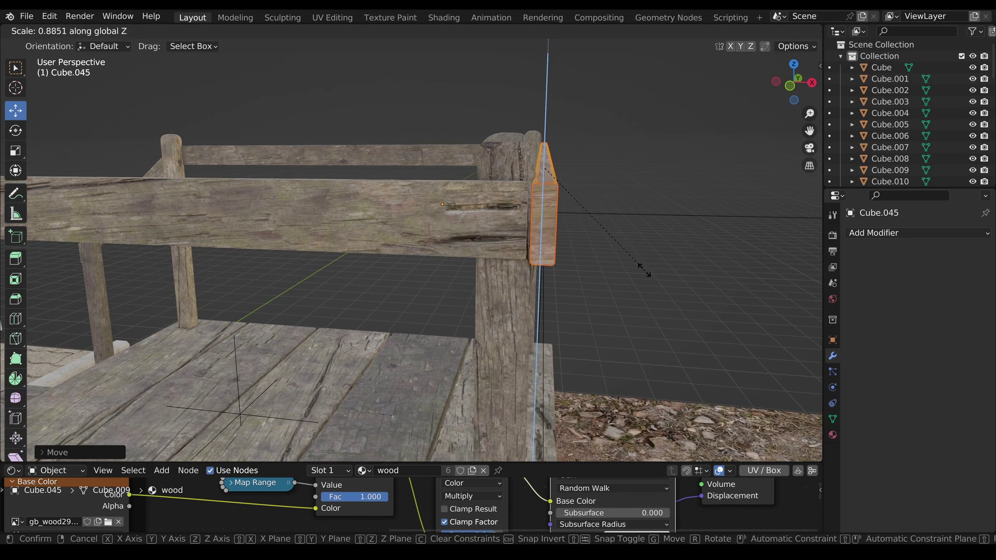
{"action": "left_click", "coordinate": [644, 270]}
- Shorten the end rail board along Y to fit the posts and return to Object Mode
{"action": "middle_click_drag", "start_coordinate": [644, 269], "coordinate": [556, 324]}
{"action": "key", "text": "s"}
{"action": "key", "text": "y"}
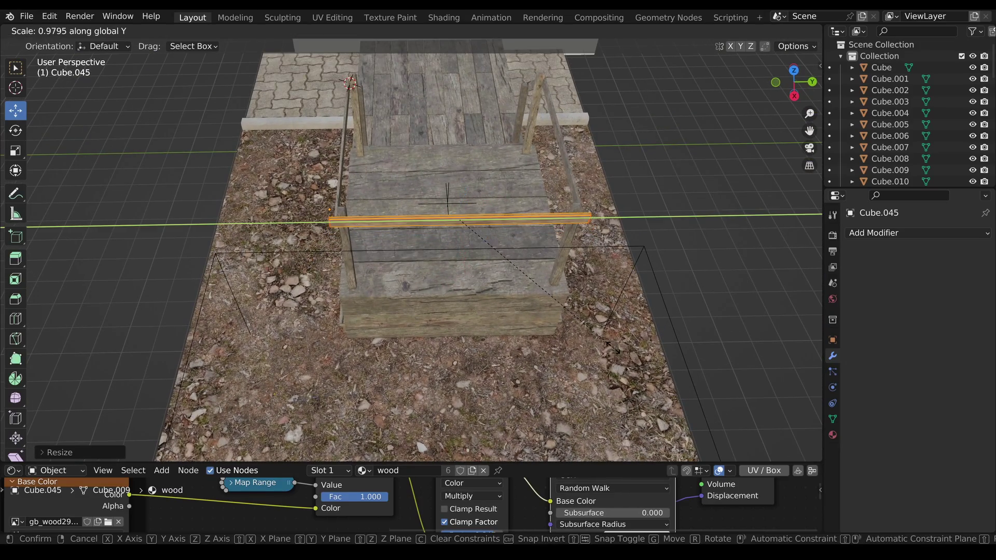
{"action": "left_click", "coordinate": [607, 346]}
{"action": "middle_click_drag", "start_coordinate": [607, 346], "coordinate": [472, 307]}
{"action": "key", "text": "Tab"}
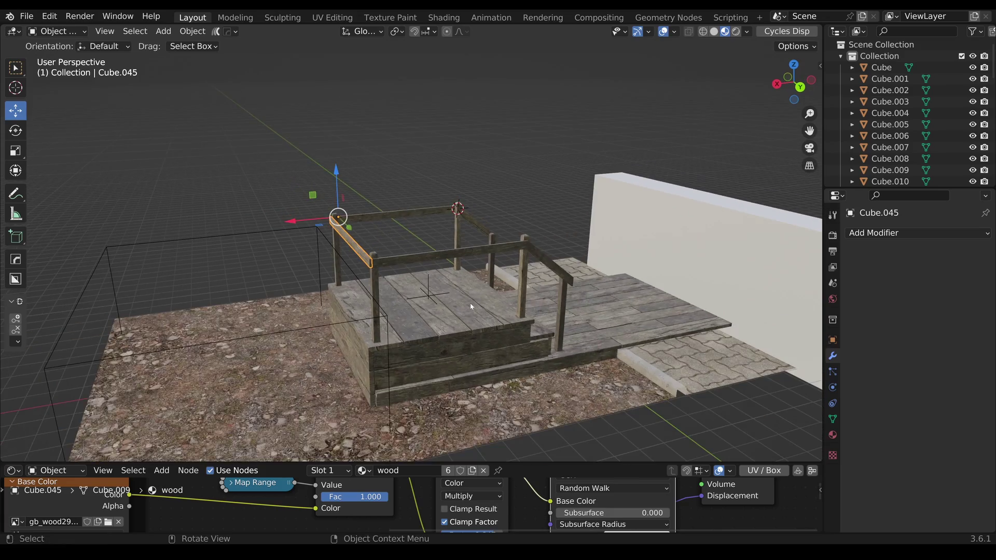
- Try to raise the far deck posts by moving their top geometry up along Z
{"action": "middle_click_drag", "start_coordinate": [497, 269], "coordinate": [477, 401], "text": "shift"}
{"action": "scroll", "coordinate": [534, 319], "scroll_direction": "up", "scroll_amount": 2}
{"action": "scroll", "coordinate": [475, 321], "scroll_direction": "up", "scroll_amount": 2}
{"action": "left_click", "coordinate": [478, 403]}
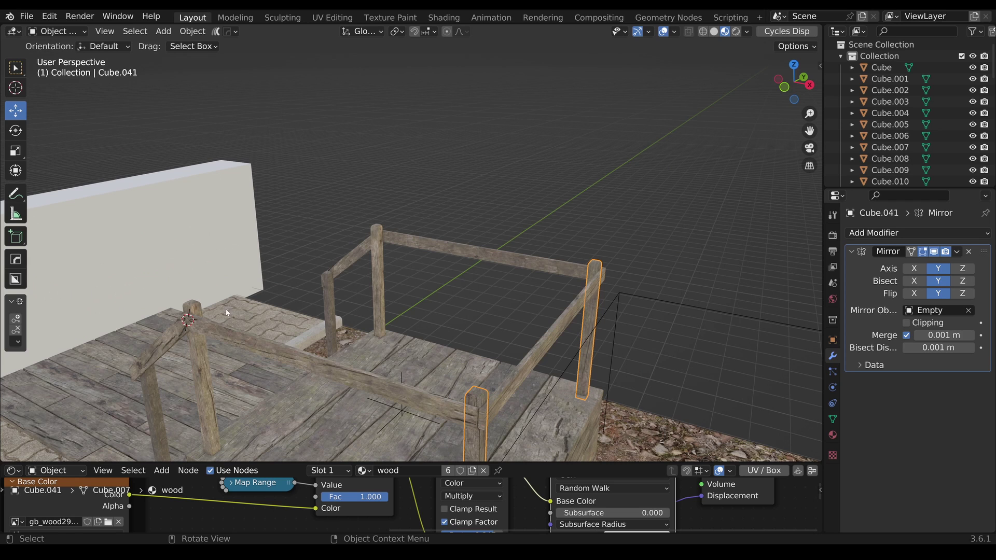
{"action": "left_click", "coordinate": [192, 312]}
{"action": "left_click", "coordinate": [472, 403]}
{"action": "middle_click_drag", "start_coordinate": [473, 402], "coordinate": [415, 327]}
{"action": "scroll", "coordinate": [416, 353], "scroll_direction": "down", "scroll_amount": 1}
{"action": "key", "text": "Tab"}
{"action": "left_click_drag", "start_coordinate": [403, 273], "coordinate": [400, 54]}
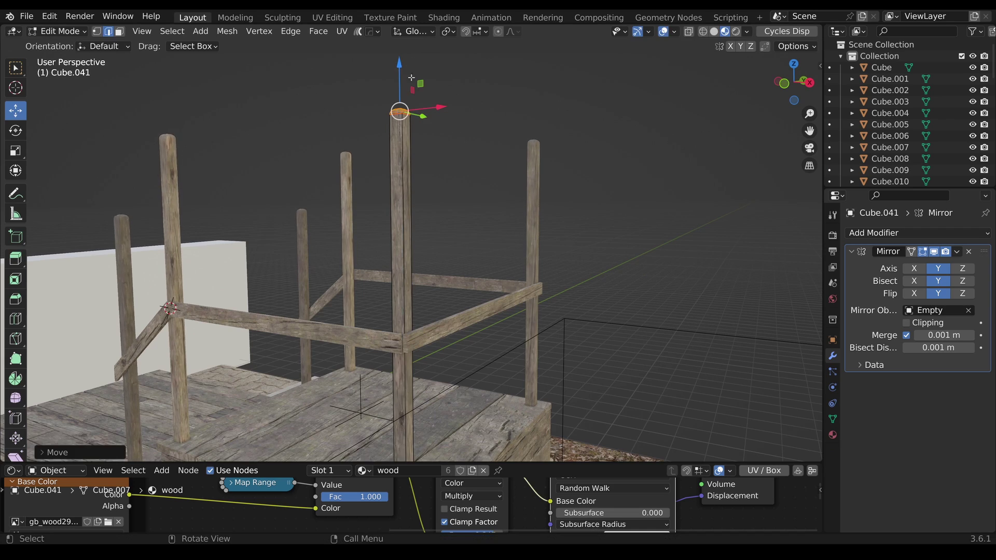
- Check the other posts and undo the height change of the post tops
{"action": "scroll", "coordinate": [259, 299], "scroll_direction": "down", "scroll_amount": 3}
{"action": "middle_click_drag", "start_coordinate": [260, 298], "coordinate": [451, 293]}
{"action": "middle_click_drag", "start_coordinate": [335, 288], "coordinate": [346, 306]}
{"action": "scroll", "coordinate": [346, 307], "scroll_direction": "up", "scroll_amount": 2}
{"action": "key", "text": "ctrl+z"}
{"action": "key", "text": "ctrl+z"}
{"action": "key", "text": "ctrl+z"}
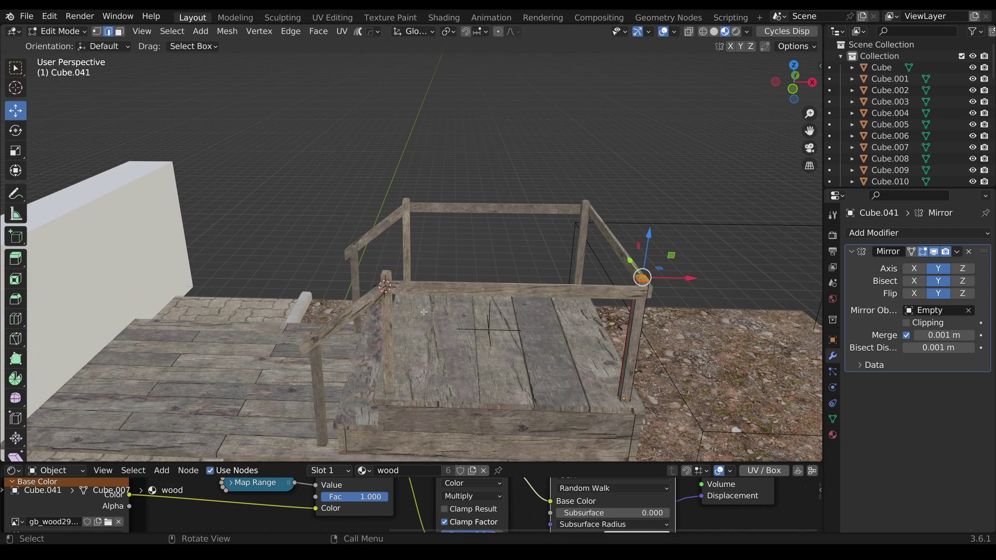
- Make the lower step posts' mesh data single-user so their shape is independent of the deck posts
{"action": "left_click", "coordinate": [316, 388]}
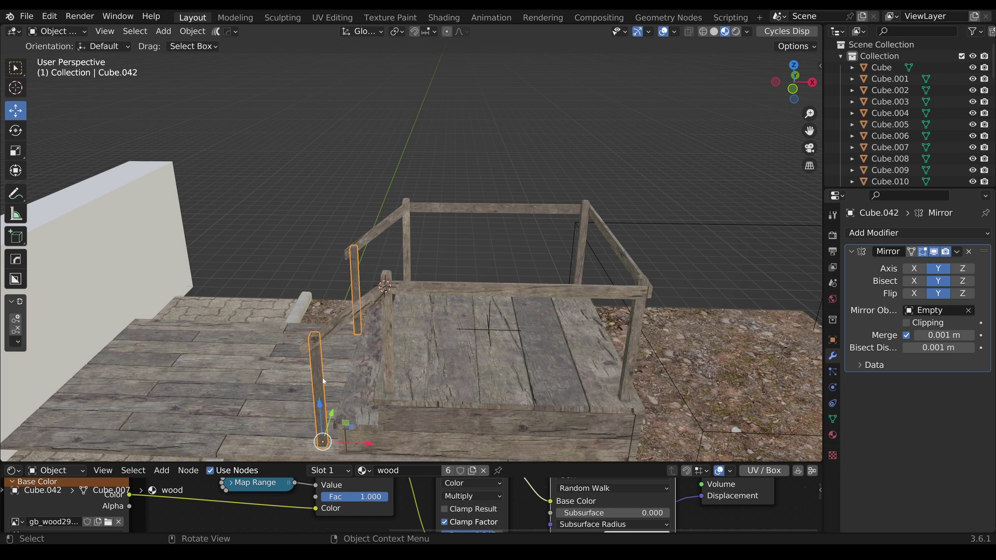
{"action": "middle_click_drag", "start_coordinate": [316, 388], "coordinate": [590, 387]}
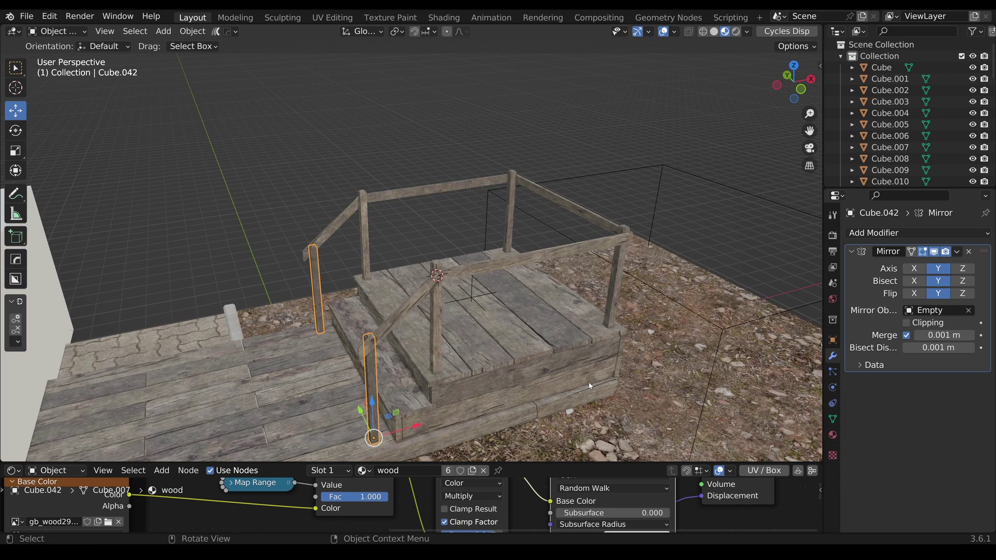
{"action": "left_click", "coordinate": [833, 420]}
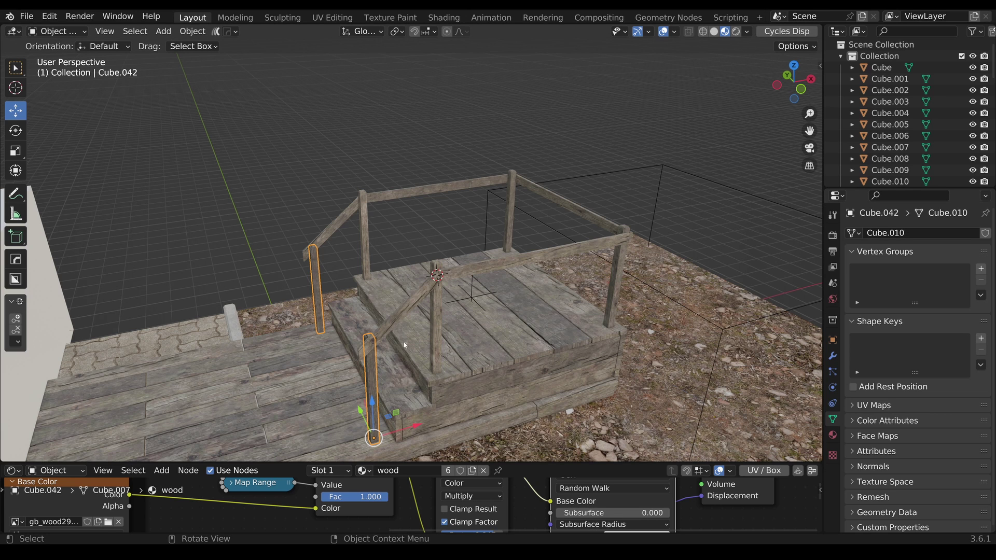
- Raise the top of the deck post next to the steps along Z, making the linked deck posts taller
{"action": "left_click", "coordinate": [430, 333]}
{"action": "middle_click_drag", "start_coordinate": [430, 333], "coordinate": [587, 314]}
{"action": "key", "text": "Tab"}
{"action": "left_click_drag", "start_coordinate": [366, 174], "coordinate": [364, 80]}
{"action": "scroll", "coordinate": [547, 333], "scroll_direction": "down", "scroll_amount": 2}
{"action": "mouse_move", "coordinate": [553, 342]}
{"action": "middle_mouse_down"}
{"action": "mouse_move", "coordinate": [576, 289]}
{"action": "mouse_move", "coordinate": [563, 309]}
{"action": "mouse_move", "coordinate": [511, 273]}
{"action": "mouse_move", "coordinate": [540, 328]}
{"action": "middle_mouse_up"}
{"action": "key", "text": "Tab"}
- Place the 3D cursor on top of the deck post next to the steps and add a cylinder mesh there
{"action": "scroll", "coordinate": [523, 305], "scroll_direction": "up", "scroll_amount": 3}
{"action": "right_click", "coordinate": [365, 283], "text": "shift"}
{"action": "key", "text": "shift+a"}
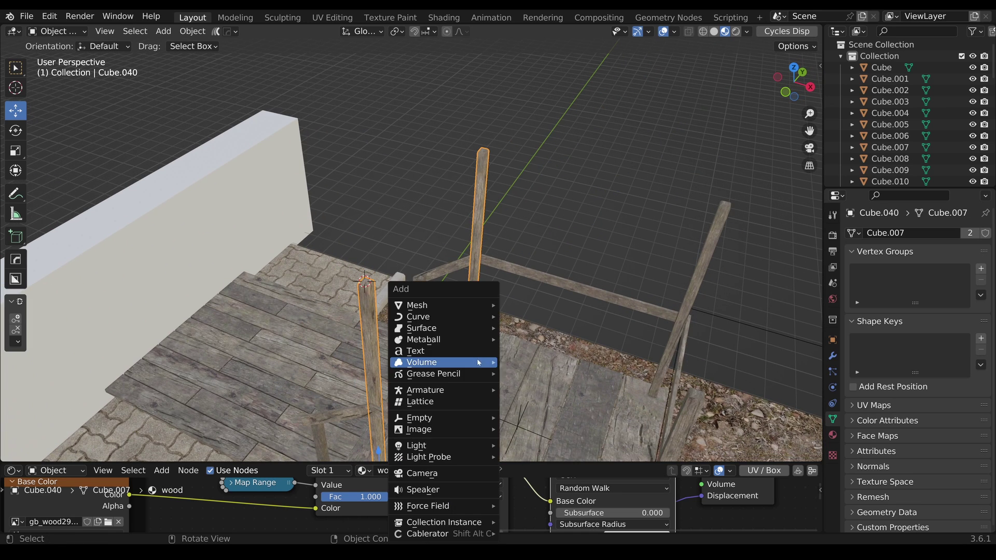
{"action": "mouse_move", "coordinate": [443, 305]}
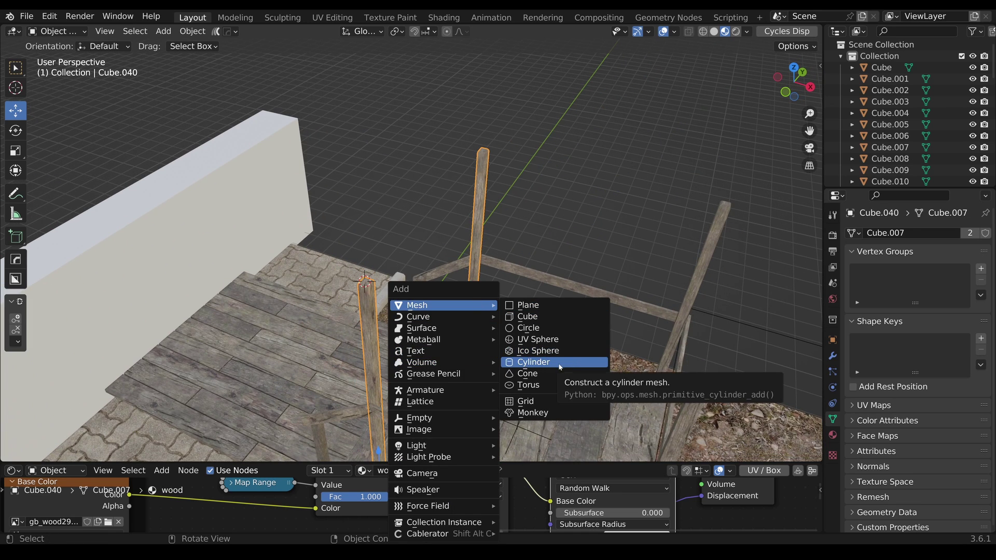
{"action": "left_click", "coordinate": [570, 363]}
{"action": "middle_click_drag", "start_coordinate": [570, 364], "coordinate": [567, 347]}
- Scale the cylinder's mesh to about 0.17 in X and Y, keeping its height, so it roughly matches the post's thickness
{"action": "key", "text": "Tab"}
{"action": "scroll", "coordinate": [453, 350], "scroll_direction": "down", "scroll_amount": 2}
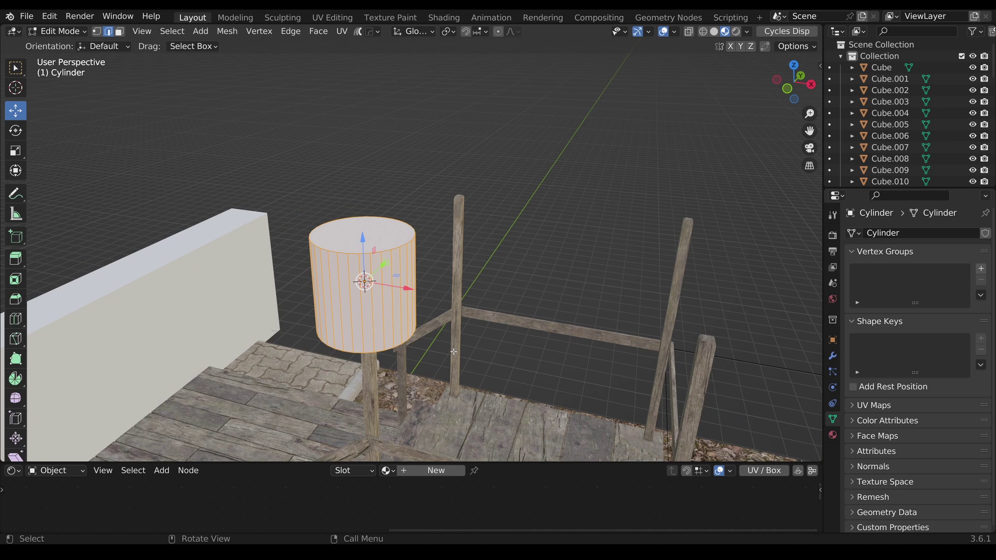
{"action": "key", "text": "s"}
{"action": "key", "text": "shift+z"}
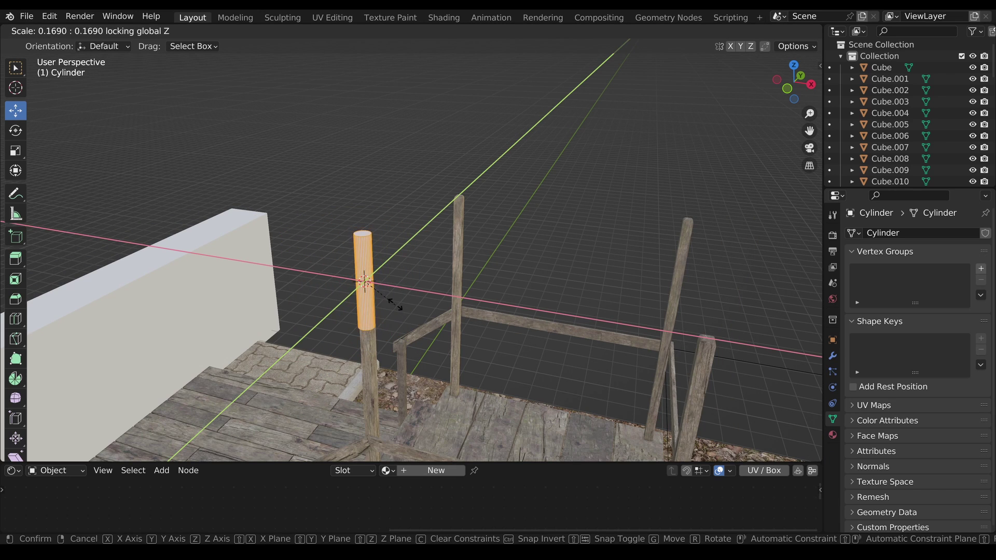
{"action": "left_click", "coordinate": [405, 307]}
- Raise the cylinder's top face along Z to lengthen it well above the post
{"action": "key", "text": "Tab"}
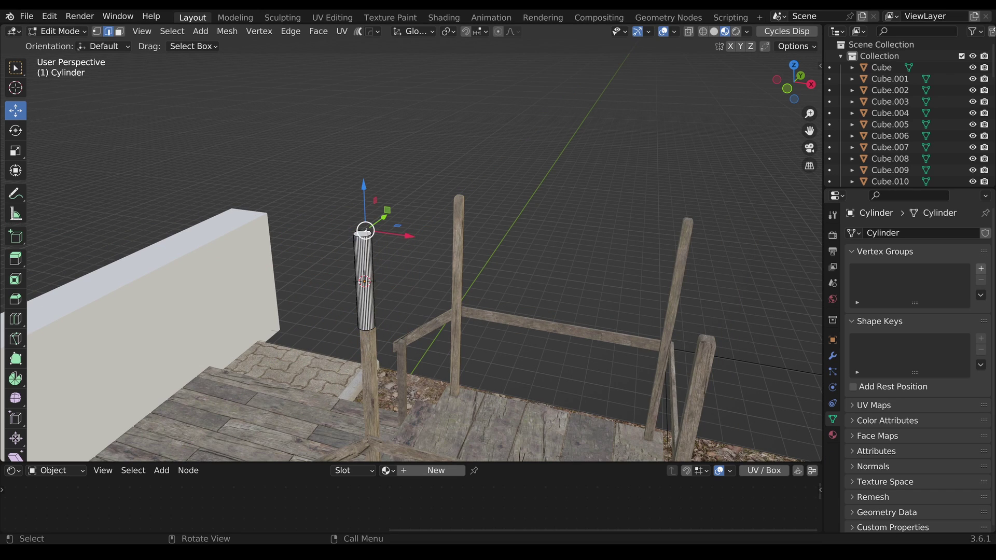
{"action": "key", "text": "3"}
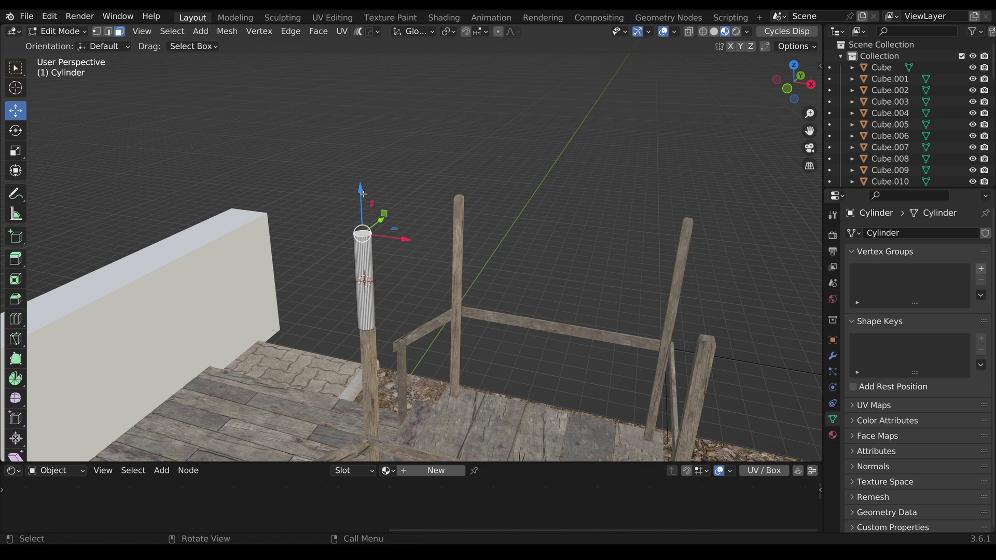
{"action": "left_click_drag", "start_coordinate": [362, 194], "coordinate": [362, 58]}
- Mark seams around both end caps and along one side edge of the cylinder, and unwrap it
{"action": "middle_click_drag", "start_coordinate": [456, 312], "coordinate": [486, 322]}
{"action": "scroll", "coordinate": [487, 269], "scroll_direction": "up", "scroll_amount": 4}
{"action": "middle_click_drag", "start_coordinate": [487, 269], "coordinate": [404, 250]}
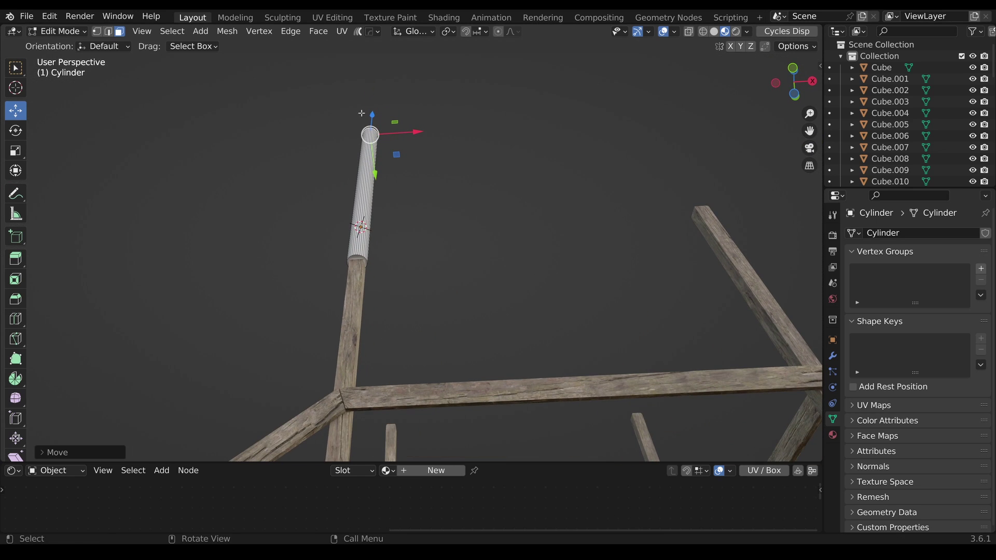
{"action": "left_click", "coordinate": [358, 260], "text": "shift"}
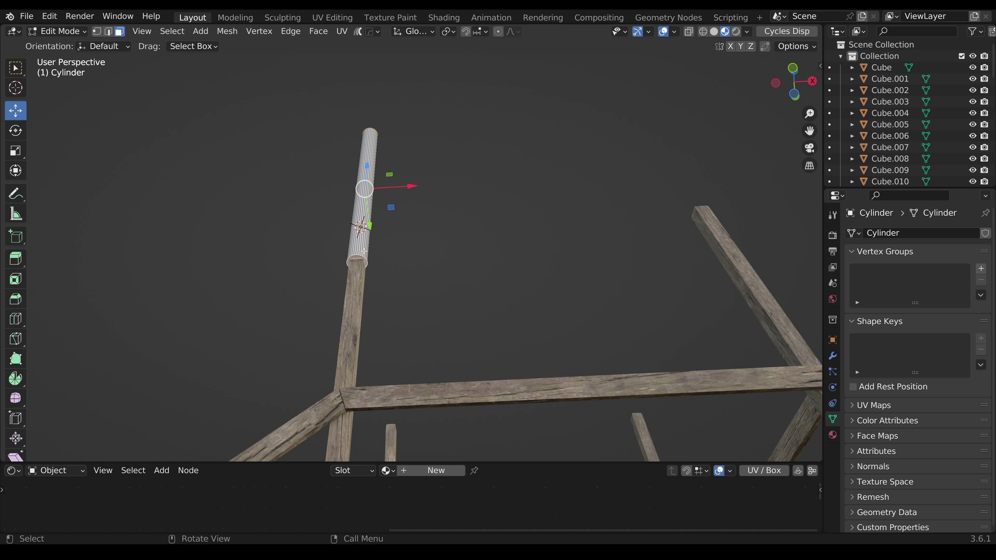
{"action": "middle_click_drag", "start_coordinate": [365, 252], "coordinate": [412, 338]}
{"action": "key", "text": "2"}
{"action": "left_click", "coordinate": [365, 225], "text": "shift"}
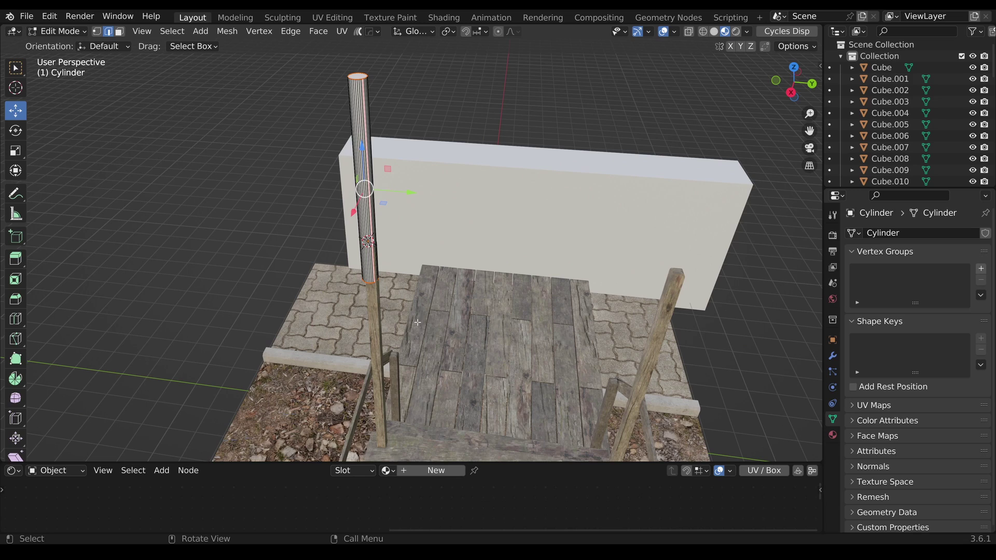
{"action": "key", "text": "u"}
{"action": "left_click", "coordinate": [400, 305]}
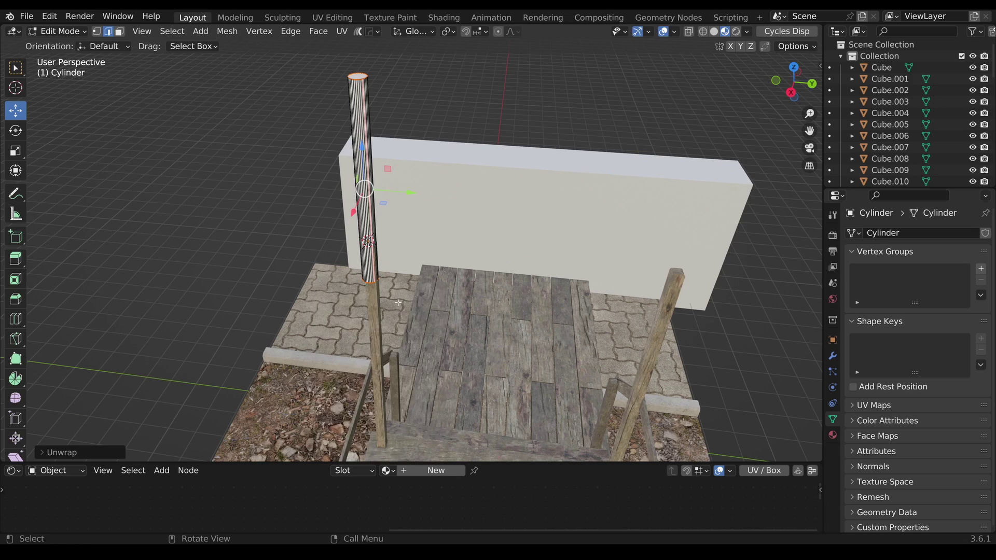
- Add a Mirror modifier to the cylinder with the Empty at the deck's centre as the mirror object
{"action": "middle_click_drag", "start_coordinate": [405, 309], "coordinate": [469, 319]}
{"action": "key", "text": "Tab"}
{"action": "left_click", "coordinate": [833, 356]}
{"action": "left_click", "coordinate": [882, 233]}
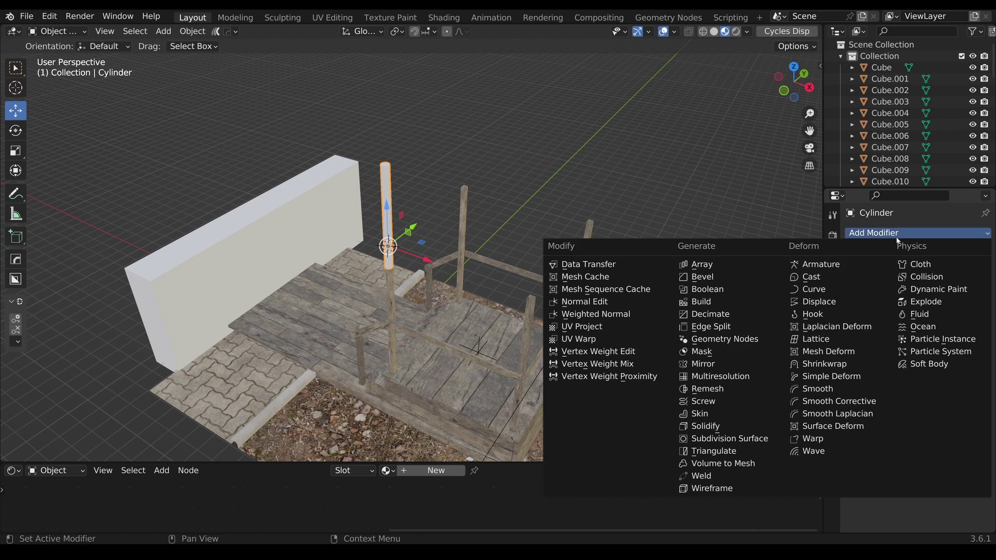
{"action": "left_click", "coordinate": [737, 364]}
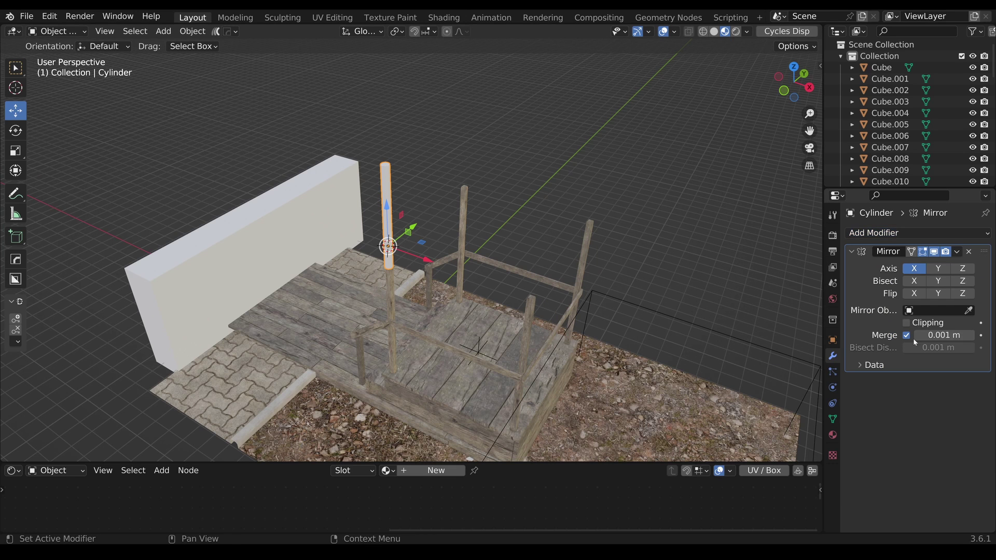
{"action": "left_click", "coordinate": [969, 311]}
{"action": "left_click", "coordinate": [478, 349]}
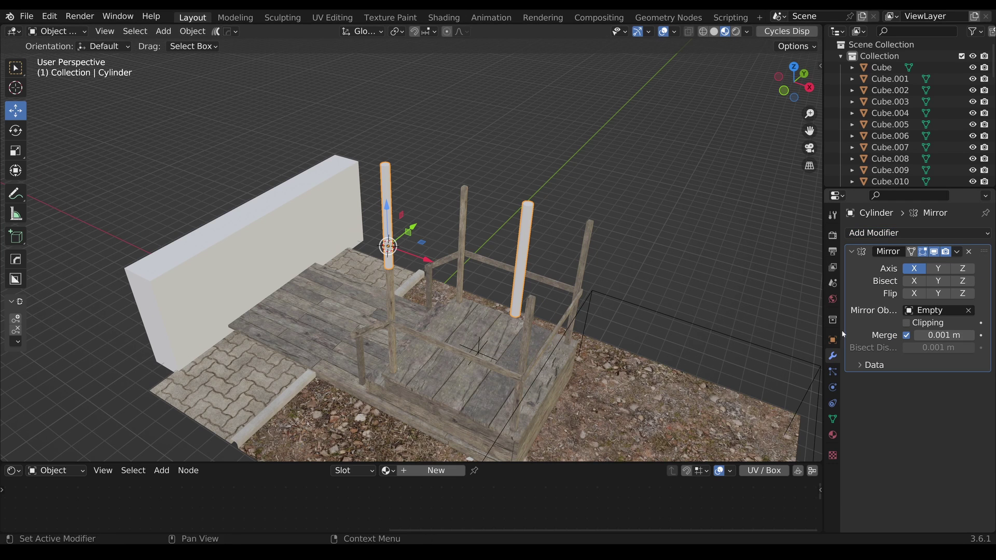
- Mirror the cylinder on Y as well as X, with Bisect and Flip enabled on both axes
{"action": "left_click", "coordinate": [917, 282]}
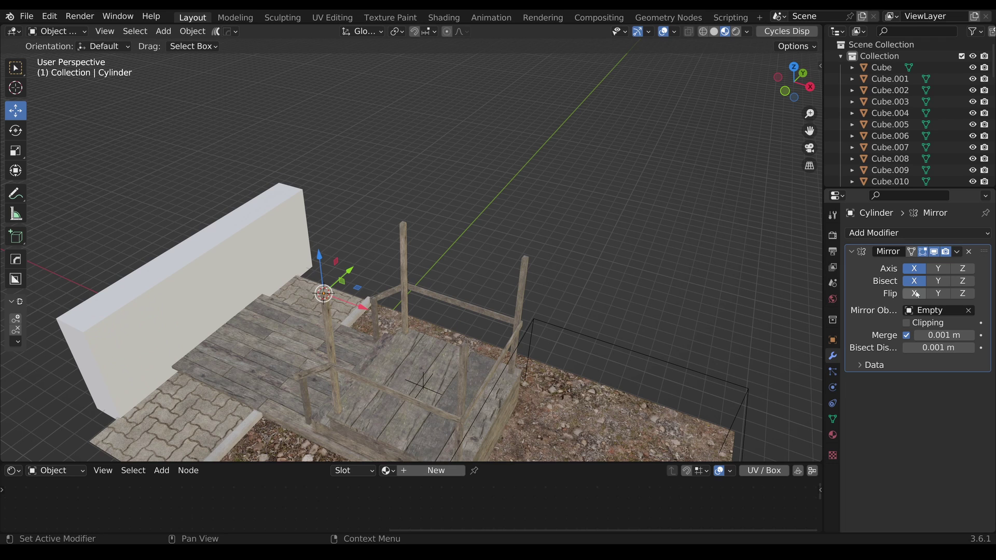
{"action": "left_click", "coordinate": [918, 295]}
{"action": "left_click", "coordinate": [939, 269]}
{"action": "left_click", "coordinate": [939, 281]}
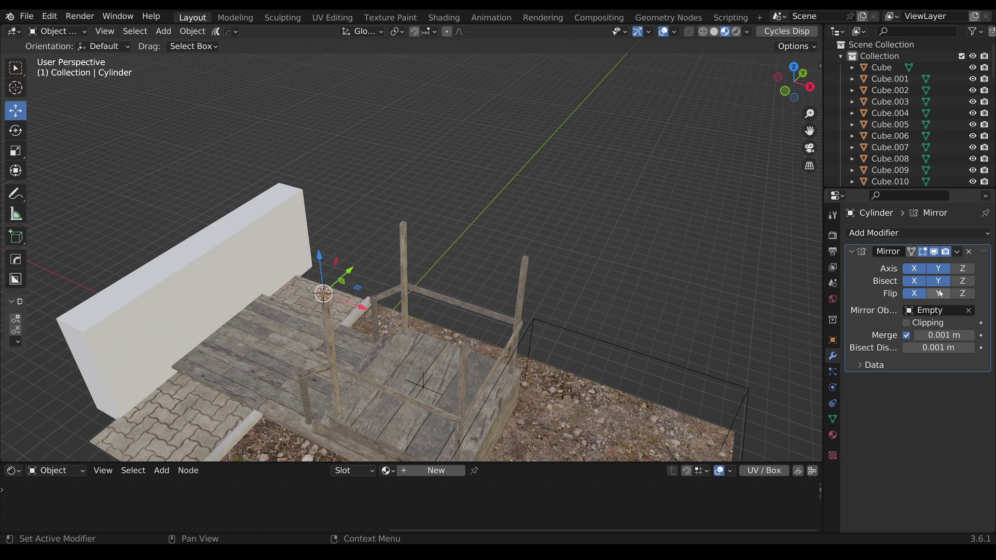
{"action": "left_click", "coordinate": [941, 294]}
- Shift the Empty along X to a location of 6.1584 m to line the mirrored cylinders up with the far posts
{"action": "mouse_move", "coordinate": [409, 349]}
{"action": "middle_mouse_down"}
{"action": "mouse_move", "coordinate": [410, 379]}
{"action": "mouse_move", "coordinate": [410, 349]}
{"action": "mouse_move", "coordinate": [440, 342]}
{"action": "mouse_move", "coordinate": [418, 335]}
{"action": "middle_mouse_up"}
{"action": "scroll", "coordinate": [409, 348], "scroll_direction": "up", "scroll_amount": 3}
{"action": "scroll", "coordinate": [408, 347], "scroll_direction": "down", "scroll_amount": 3}
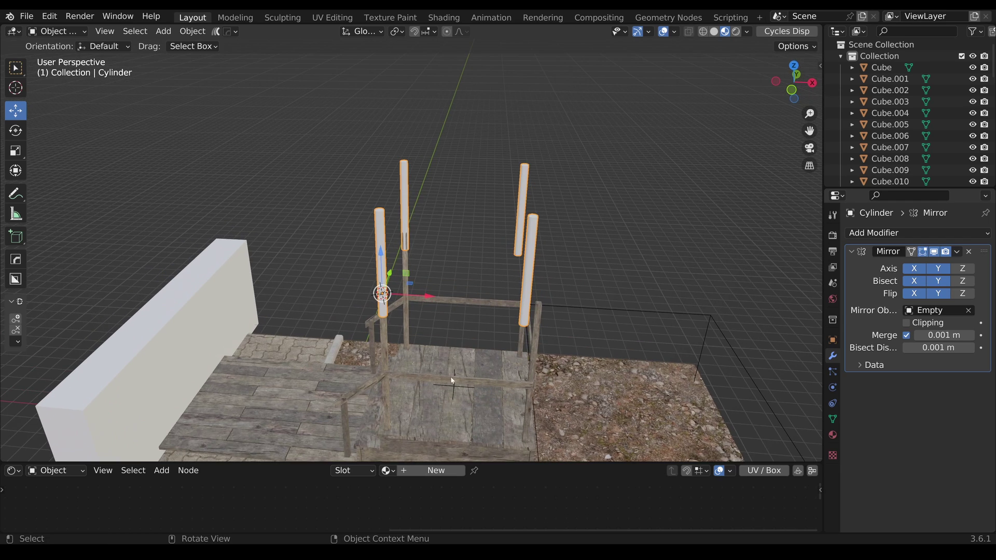
{"action": "left_click", "coordinate": [453, 383]}
{"action": "middle_click_drag", "start_coordinate": [452, 382], "coordinate": [488, 389]}
{"action": "left_click_drag", "start_coordinate": [503, 393], "coordinate": [509, 393]}
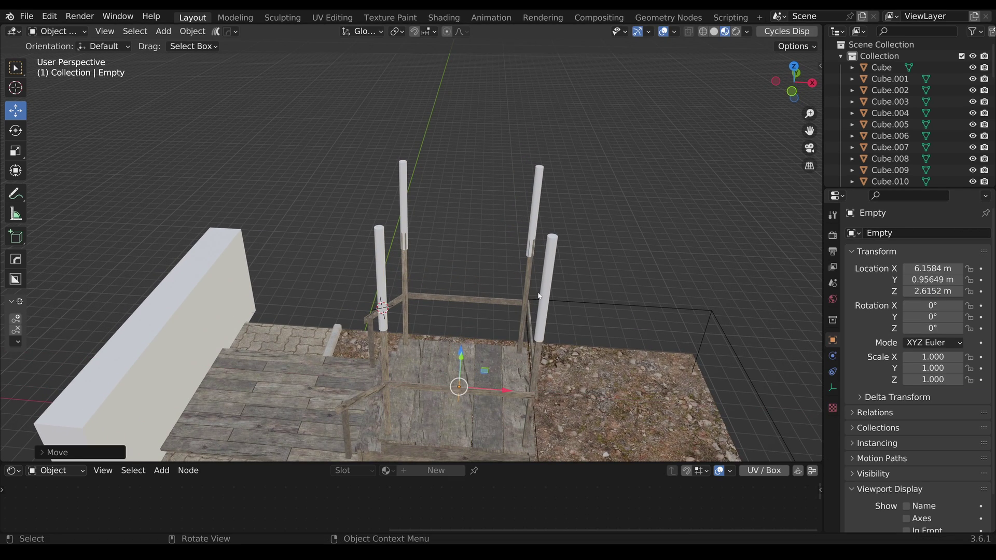
- Rotate the original cylinder's whole mesh down about X and turn it diagonally toward the deck's centre like a roof beam
{"action": "scroll", "coordinate": [540, 296], "scroll_direction": "down", "scroll_amount": 3}
{"action": "middle_click_drag", "start_coordinate": [540, 296], "coordinate": [463, 270]}
{"action": "scroll", "coordinate": [455, 272], "scroll_direction": "up", "scroll_amount": 5}
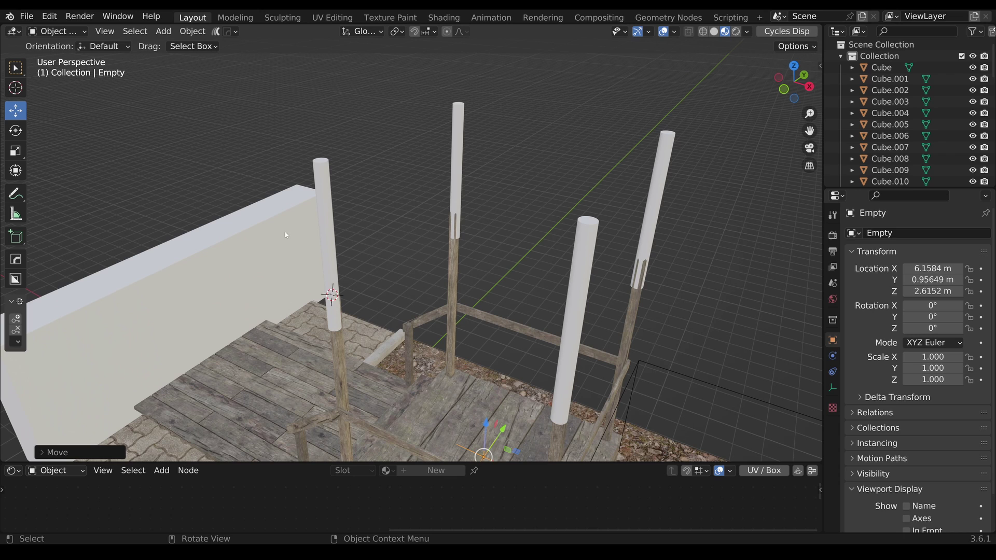
{"action": "left_click", "coordinate": [331, 205]}
{"action": "key", "text": "Tab"}
{"action": "key", "text": "a"}
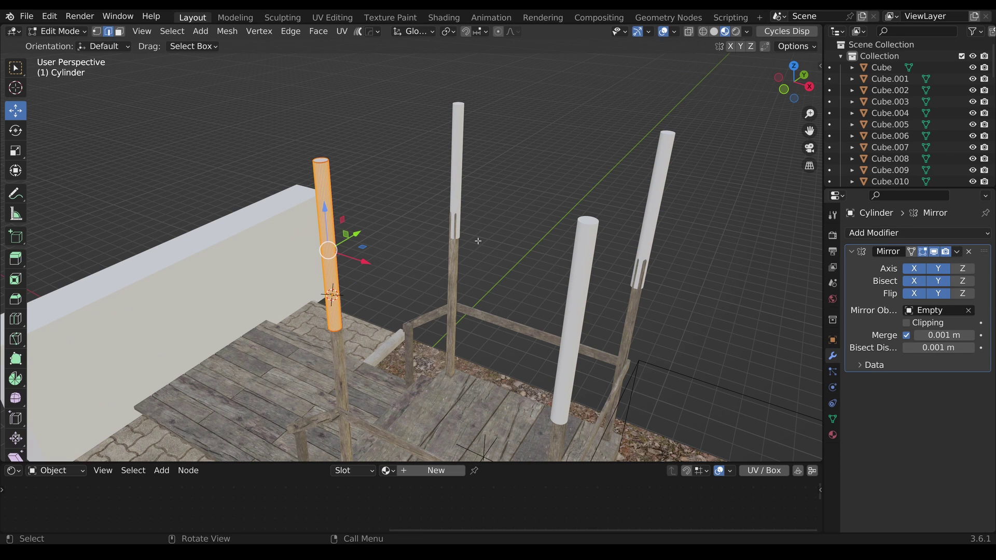
{"action": "key", "text": "r"}
{"action": "key", "text": "x"}
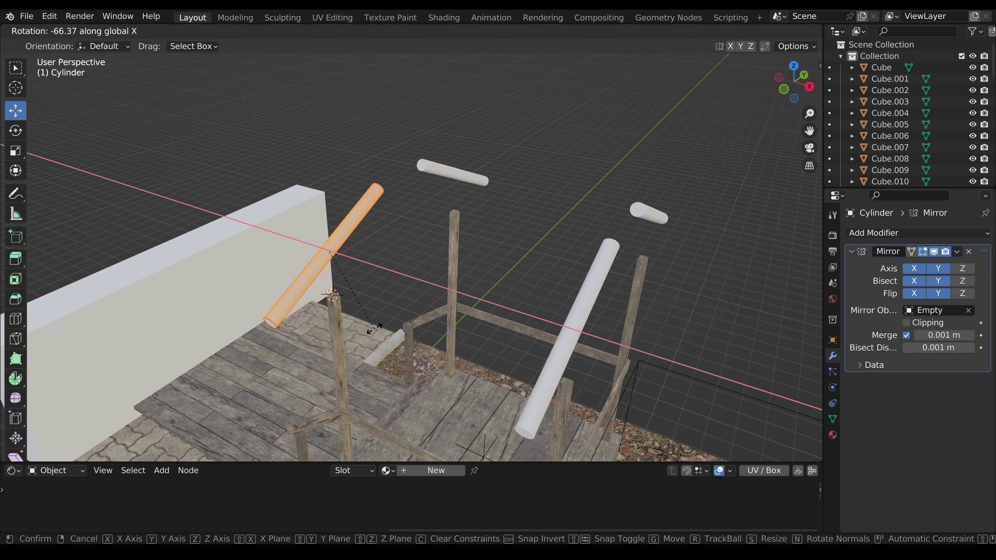
{"action": "left_click", "coordinate": [409, 315]}
{"action": "key", "text": "r"}
{"action": "key", "text": "x"}
{"action": "left_click", "coordinate": [700, 104]}
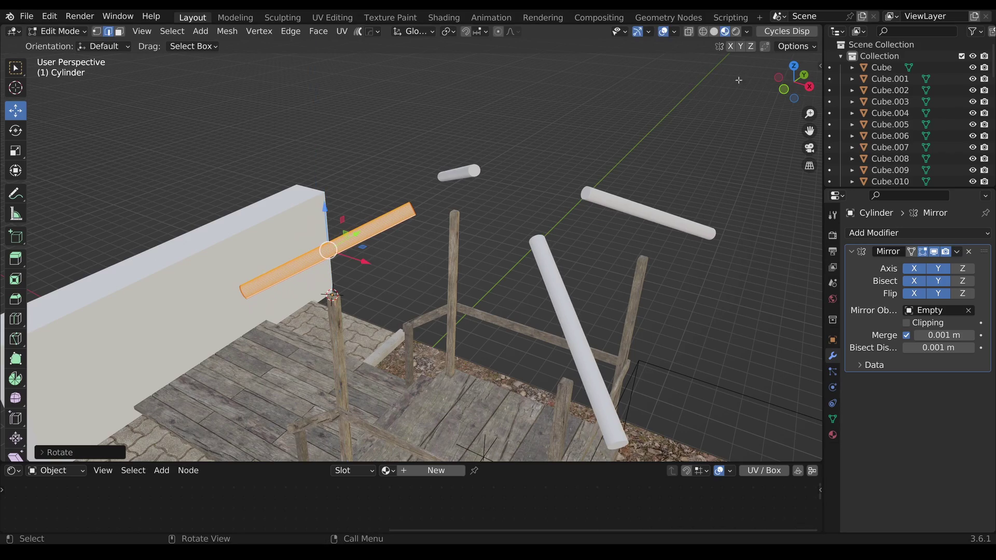
- From the top view, move the beam about 1.17 m in X and 1.32 m in Y, placing its outer end at the corner post
{"action": "left_click", "coordinate": [794, 66]}
{"action": "middle_click_drag", "start_coordinate": [347, 248], "coordinate": [349, 258], "text": "shift"}
{"action": "scroll", "coordinate": [465, 293], "scroll_direction": "up", "scroll_amount": 2}
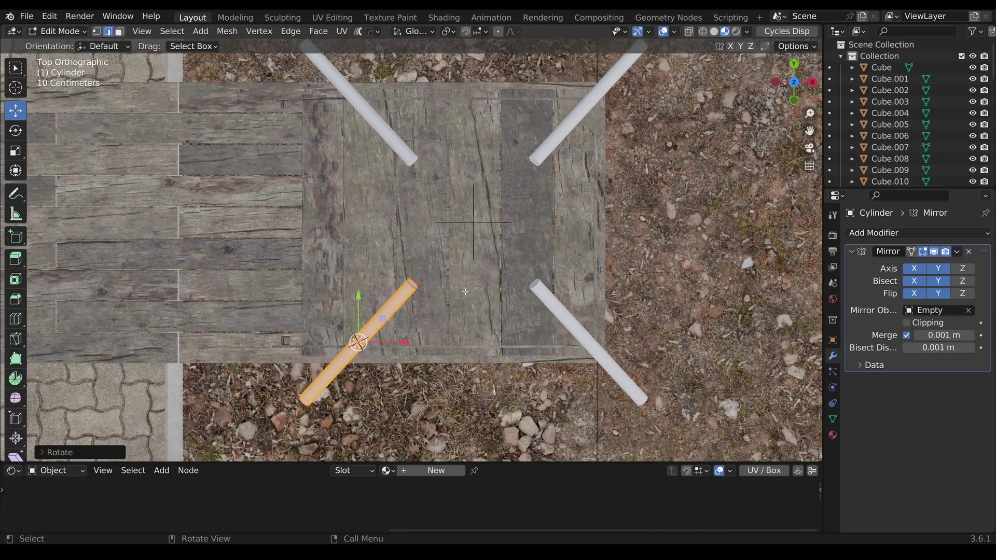
{"action": "key", "text": "g"}
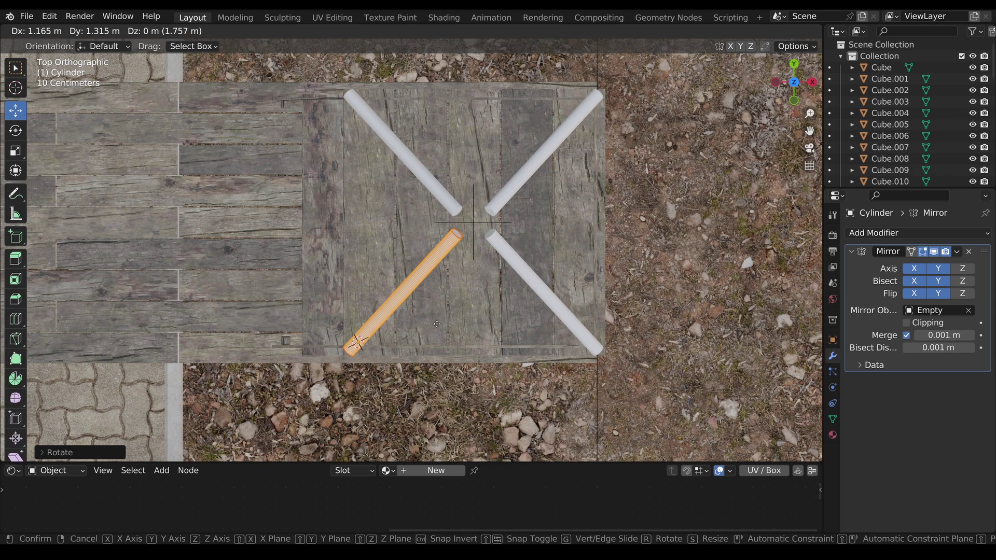
{"action": "left_click", "coordinate": [437, 324]}
- Set the pivot point to 3D Cursor and rotate the whole beam slightly in top view to aim it at the Empty
{"action": "scroll", "coordinate": [437, 323], "scroll_direction": "up", "scroll_amount": 2}
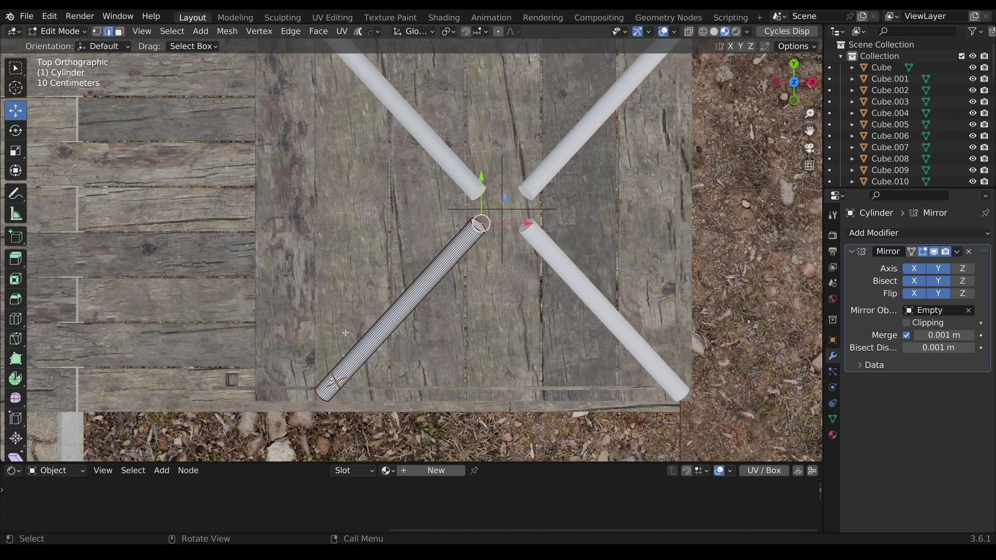
{"action": "key", "text": "period"}
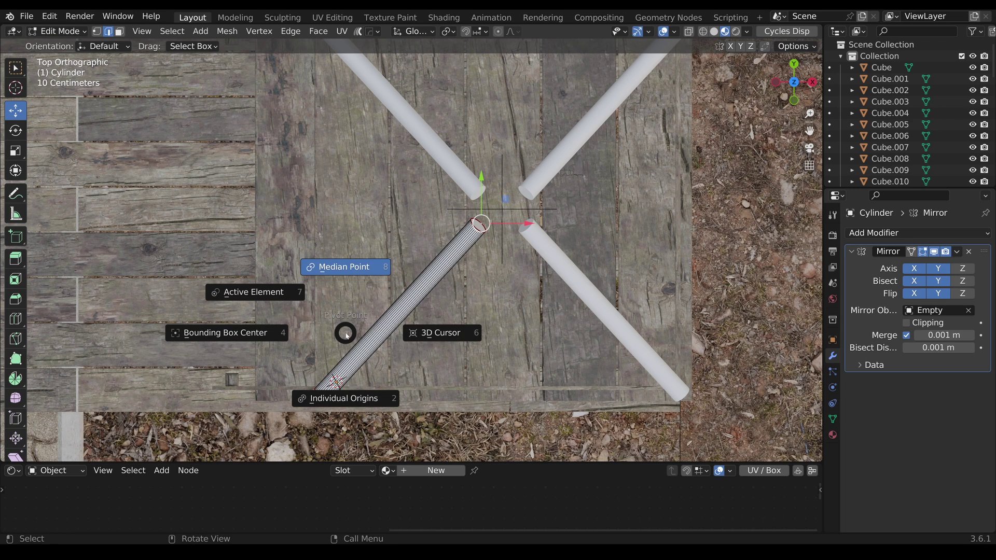
{"action": "left_click", "coordinate": [441, 335]}
{"action": "left_click", "coordinate": [451, 32]}
{"action": "left_click", "coordinate": [453, 35]}
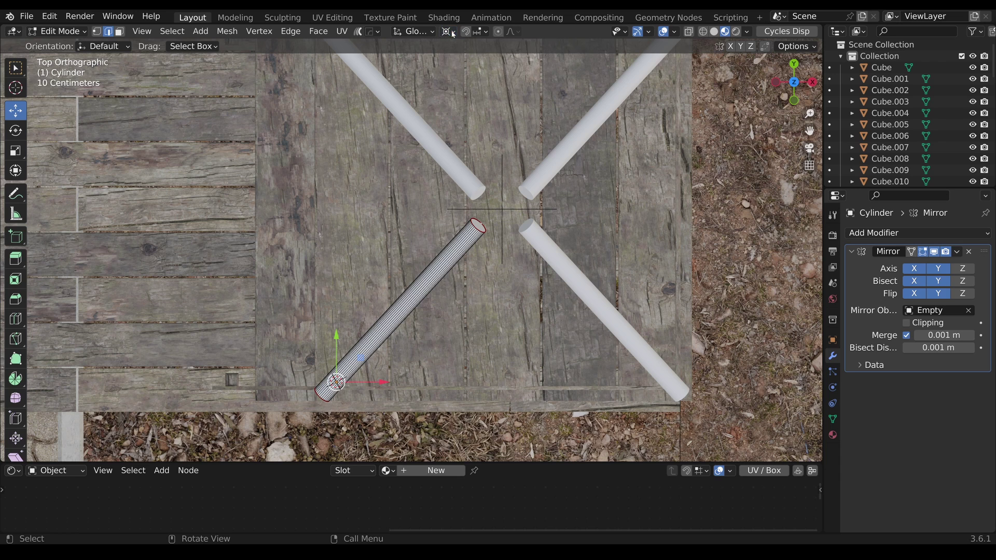
{"action": "key", "text": "a"}
{"action": "key", "text": "r"}
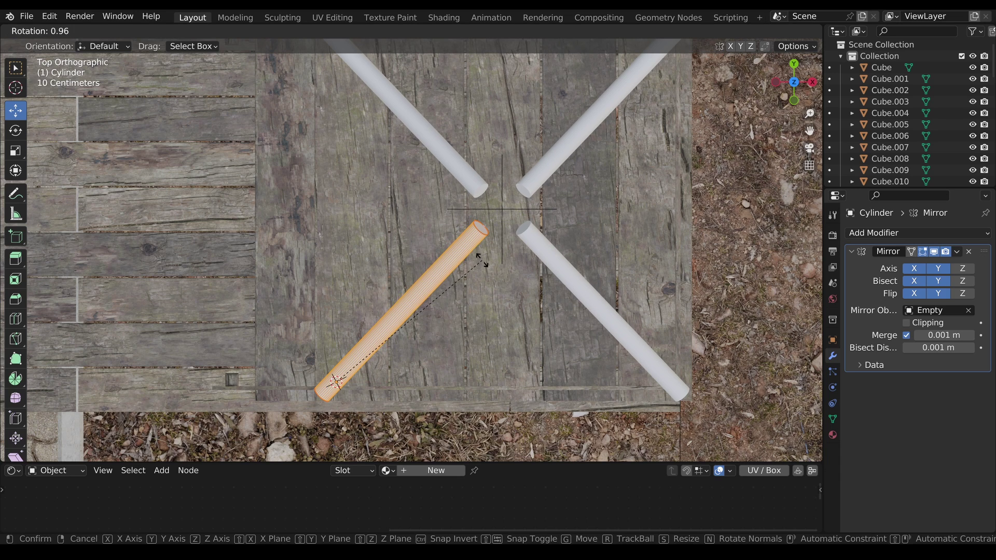
{"action": "left_click", "coordinate": [484, 264]}
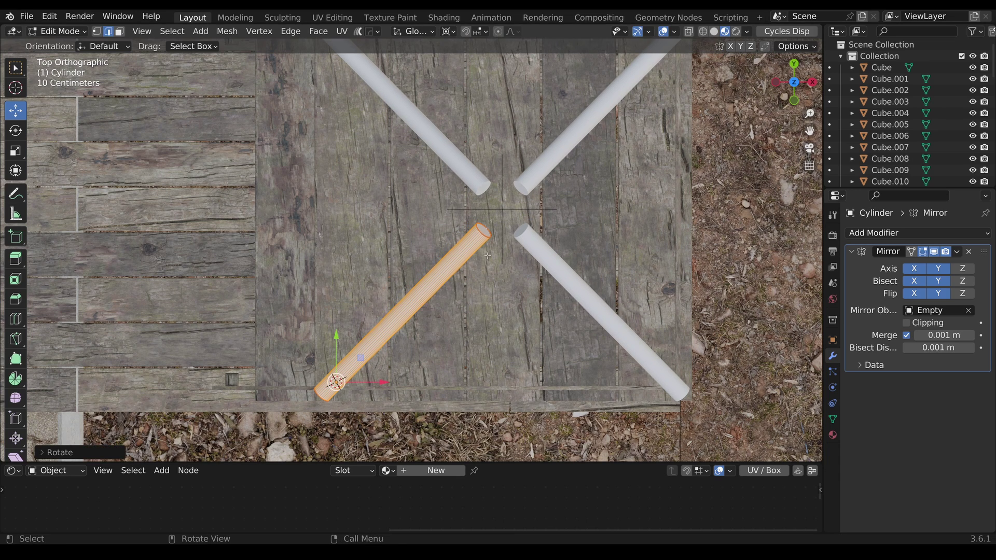
- Select the beam's inner end face and set the transform orientation to Normal with Median Point as the pivot
{"action": "scroll", "coordinate": [488, 255], "scroll_direction": "up", "scroll_amount": 3}
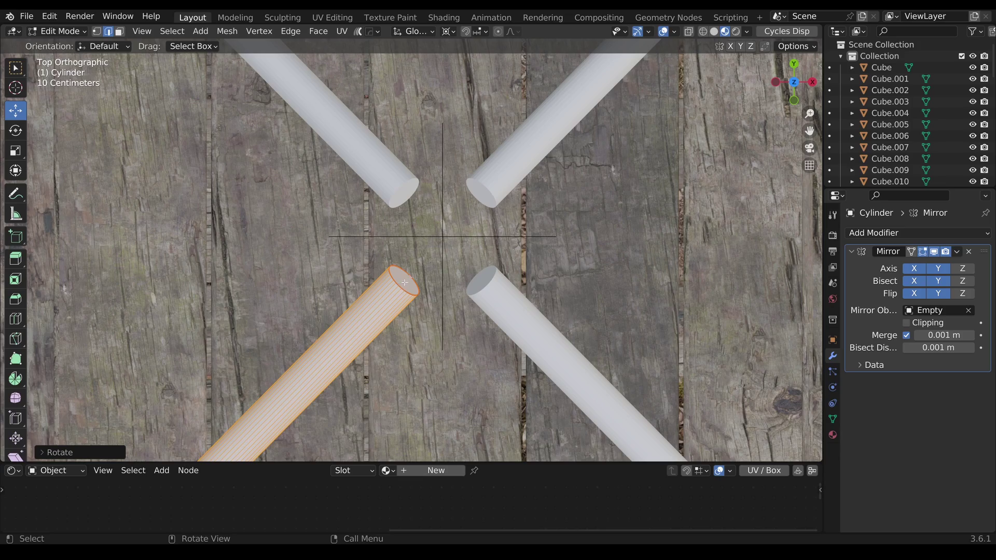
{"action": "middle_click_drag", "start_coordinate": [454, 331], "coordinate": [410, 303]}
{"action": "left_click", "coordinate": [408, 300]}
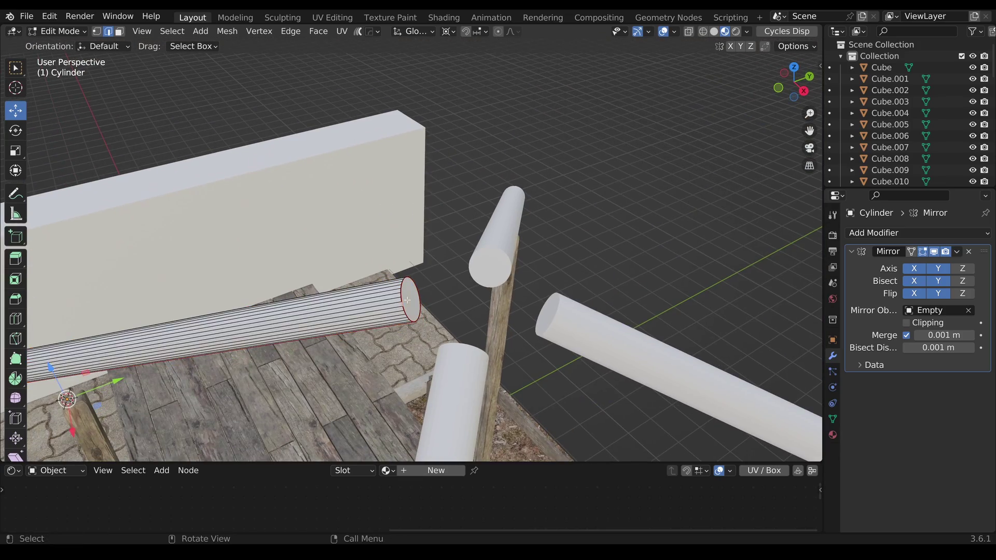
{"action": "key", "text": "3"}
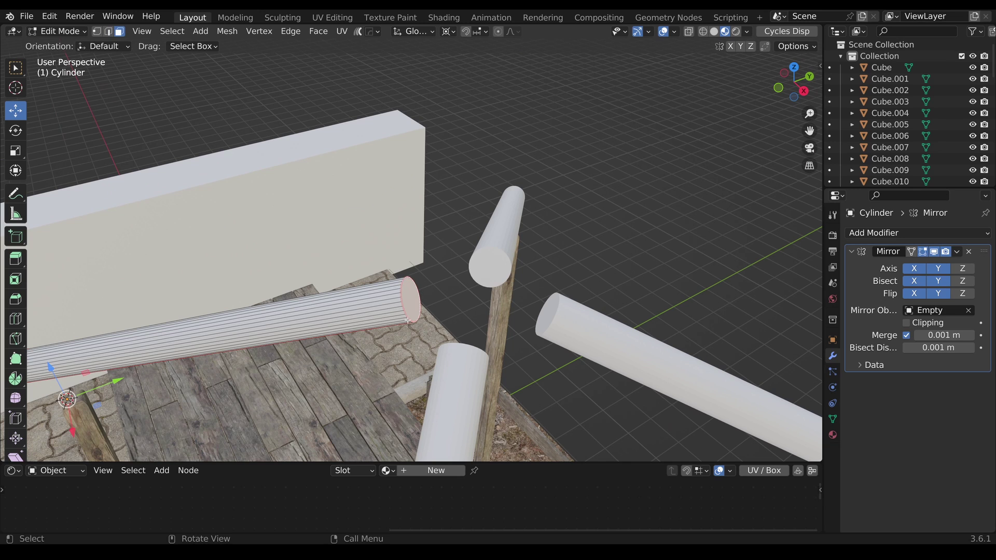
{"action": "left_click", "coordinate": [429, 34]}
{"action": "left_click", "coordinate": [401, 89]}
{"action": "scroll", "coordinate": [397, 234], "scroll_direction": "down", "scroll_amount": 4}
{"action": "scroll", "coordinate": [424, 287], "scroll_direction": "up", "scroll_amount": 3}
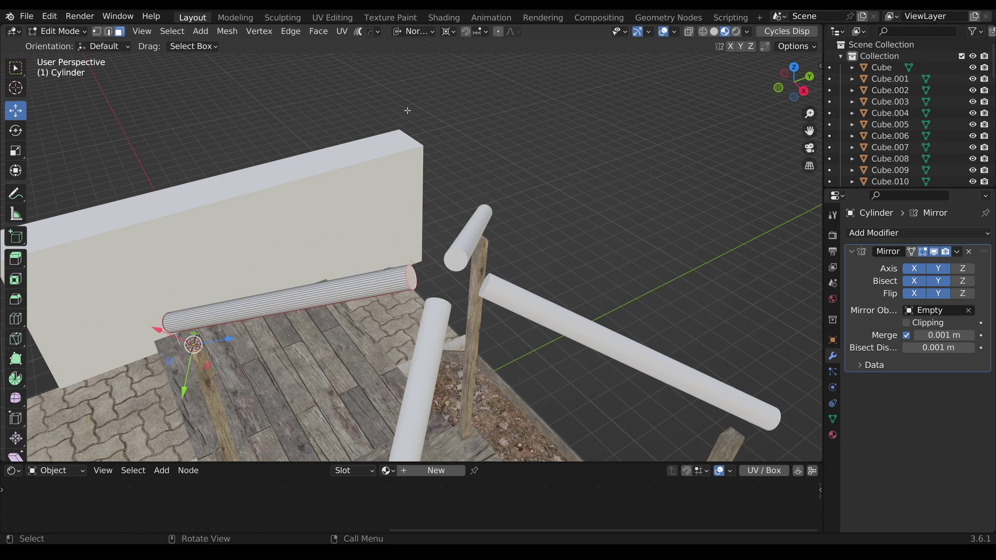
{"action": "left_click", "coordinate": [449, 33]}
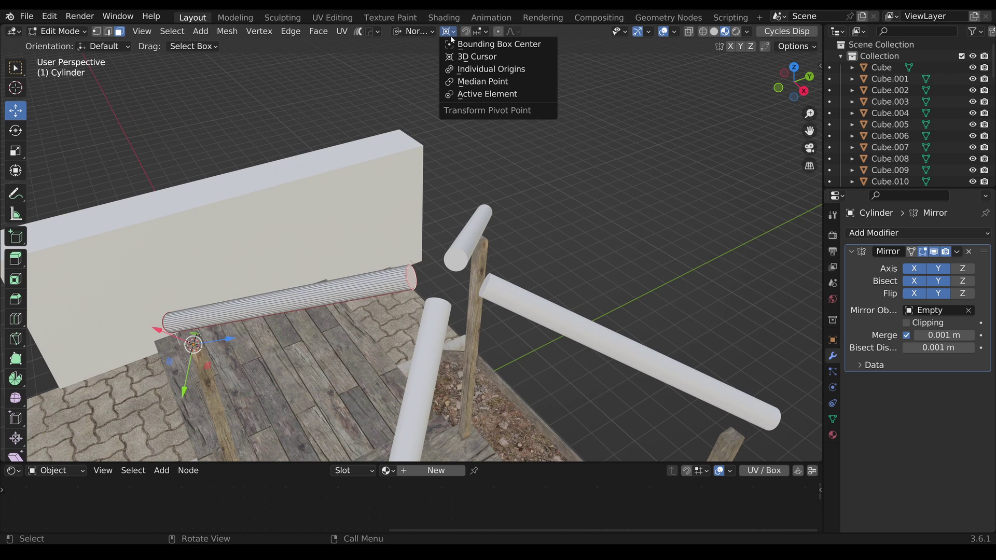
{"action": "left_click", "coordinate": [478, 84]}
- Extend the inner end face along its normal until the four beams meet at the roof peak, and select the beam's whole mesh
{"action": "scroll", "coordinate": [418, 290], "scroll_direction": "up", "scroll_amount": 3}
{"action": "middle_click_drag", "start_coordinate": [418, 290], "coordinate": [455, 291]}
{"action": "key", "text": "e"}
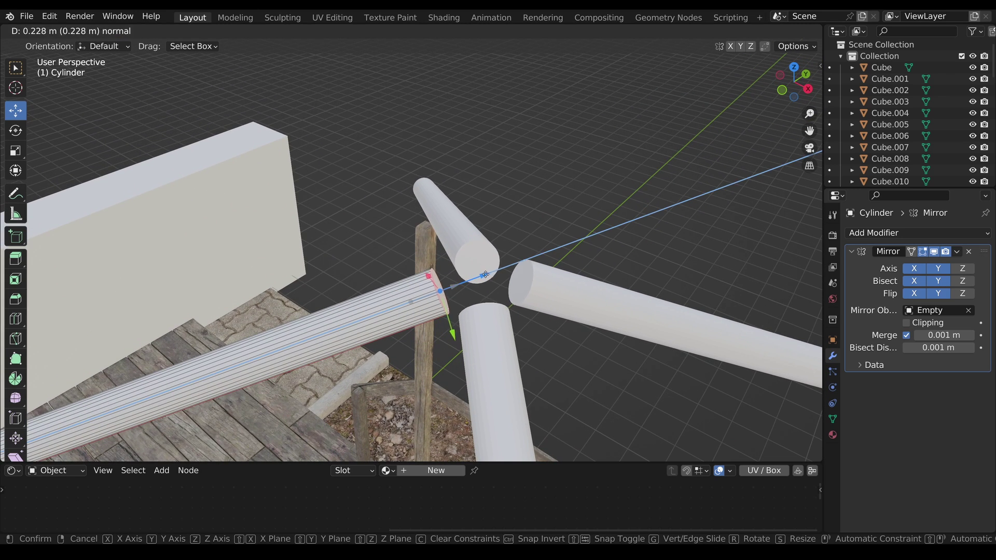
{"action": "left_click", "coordinate": [523, 261]}
{"action": "middle_click_drag", "start_coordinate": [523, 261], "coordinate": [570, 289]}
{"action": "key", "text": "a"}
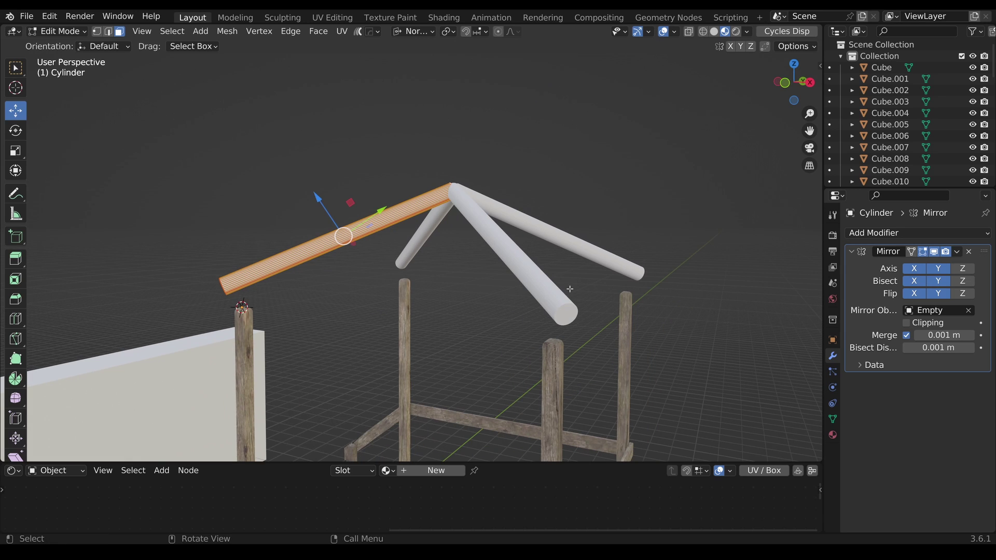
- Scale the selected beam mesh uniformly down to about 0.8 of its size
{"action": "key", "text": "s"}
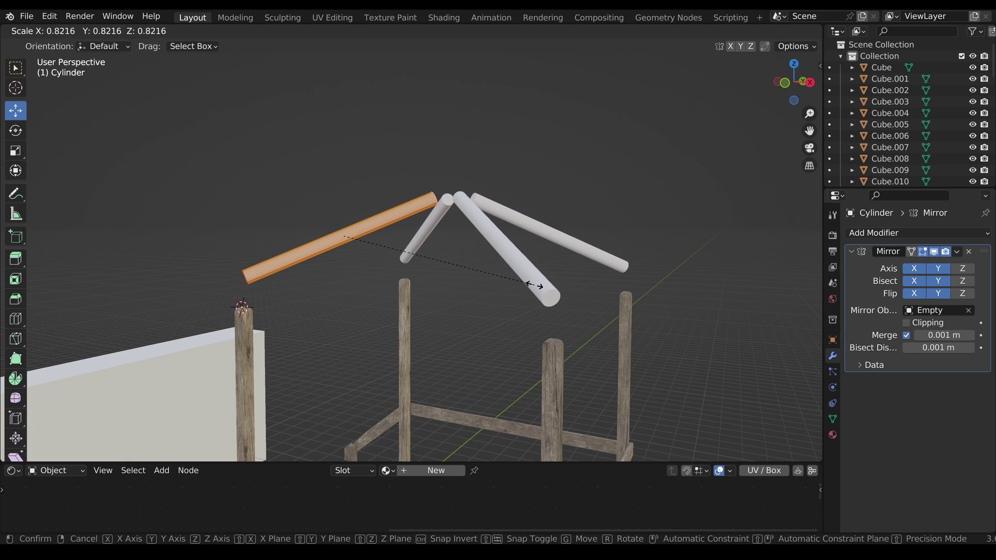
{"action": "left_click", "coordinate": [524, 281]}
{"action": "key", "text": "Tab"}
{"action": "middle_click_drag", "start_coordinate": [524, 280], "coordinate": [435, 231]}
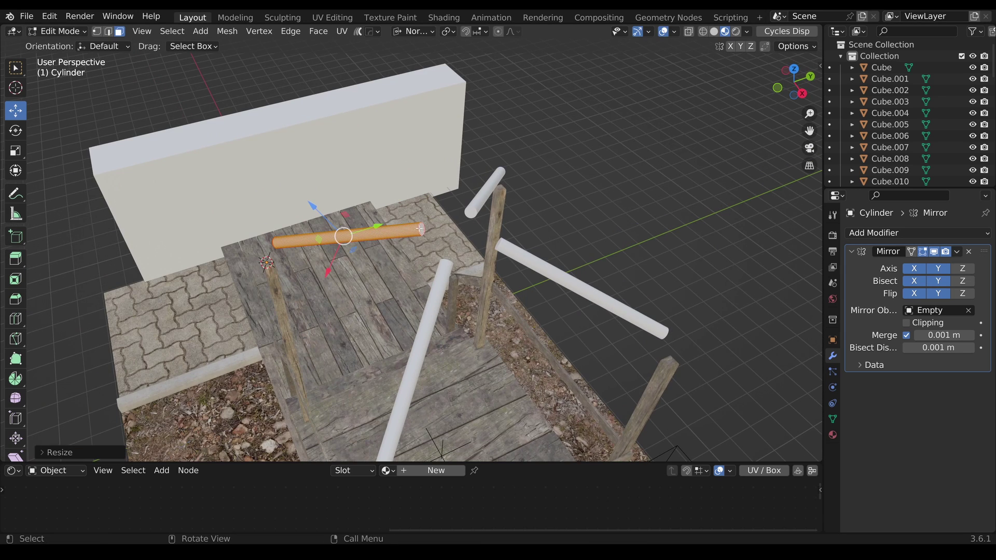
- Extrude the beam's inner end face until the beams meet at the peak, and its outer end face past the corner post
{"action": "left_click", "coordinate": [435, 228]}
{"action": "key", "text": "e"}
{"action": "left_click", "coordinate": [505, 226]}
{"action": "middle_click_drag", "start_coordinate": [504, 226], "coordinate": [421, 258]}
{"action": "middle_click_drag", "start_coordinate": [402, 214], "coordinate": [395, 223]}
{"action": "key", "text": "e"}
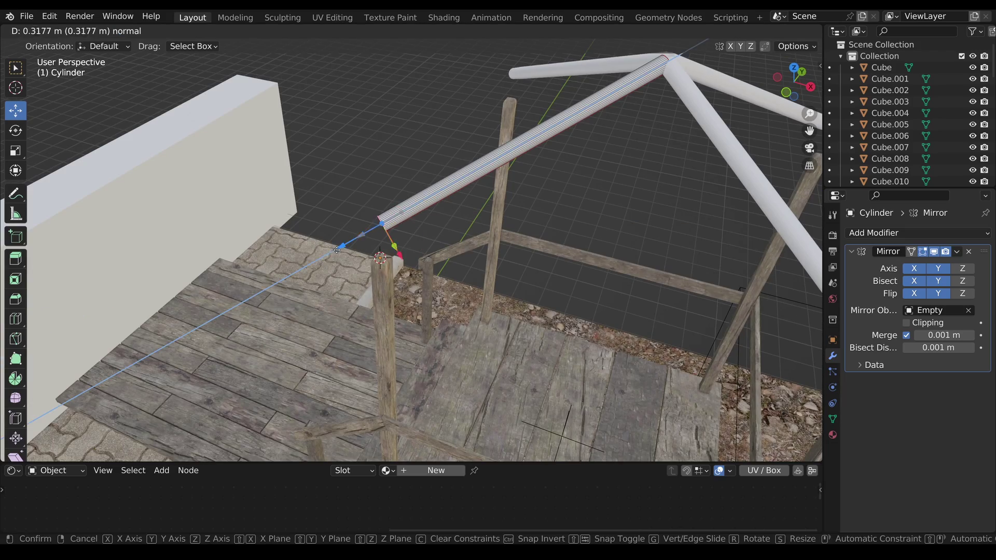
{"action": "left_click", "coordinate": [310, 267]}
{"action": "middle_click_drag", "start_coordinate": [310, 267], "coordinate": [450, 247]}
- Set the transform orientation to Global and lower the mirrored beam object along Z onto the post tops
{"action": "key", "text": "Tab"}
{"action": "left_click", "coordinate": [362, 32]}
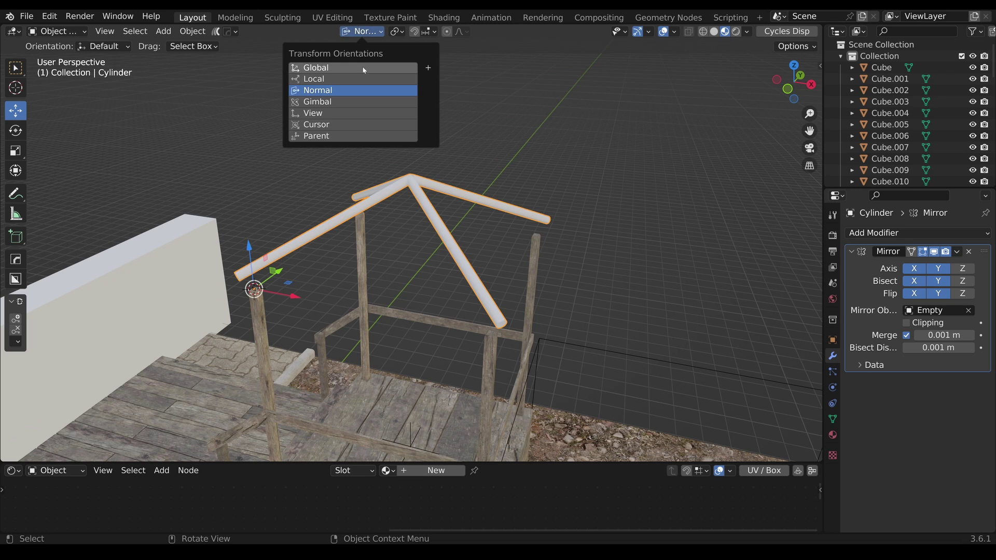
{"action": "middle_click_drag", "start_coordinate": [389, 231], "coordinate": [398, 218]}
{"action": "left_click_drag", "start_coordinate": [253, 246], "coordinate": [256, 271]}
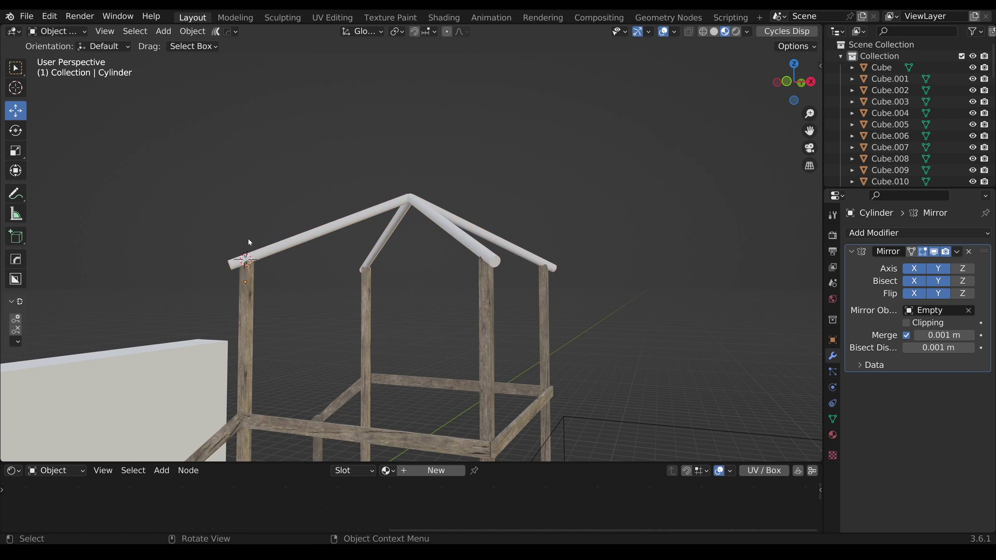
- Assign the existing wood material to the roof beams
{"action": "key", "text": "KP_Decimal"}
{"action": "left_click", "coordinate": [389, 472]}
{"action": "left_click", "coordinate": [407, 397]}
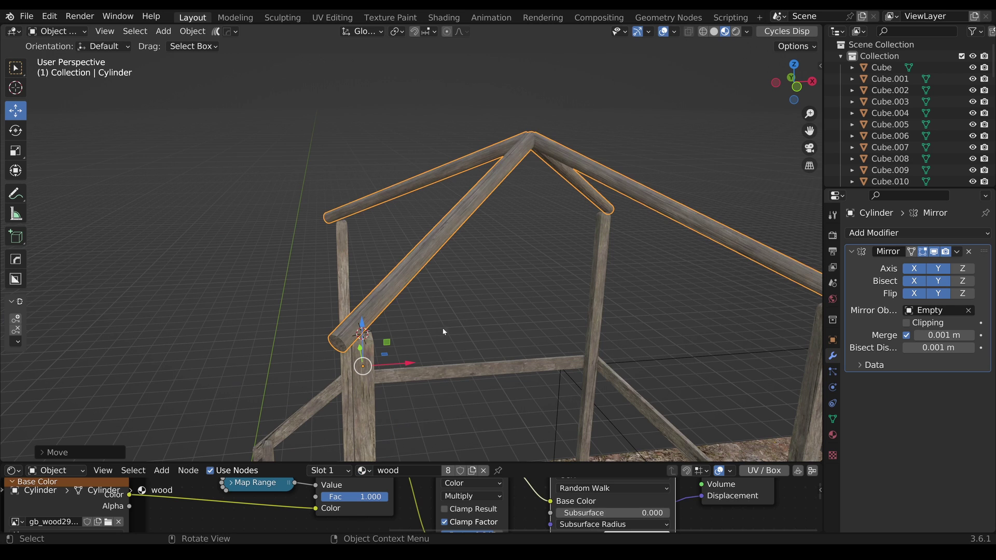
- Unwrap the beam's whole mesh so the wood texture follows its surface
{"action": "scroll", "coordinate": [443, 312], "scroll_direction": "up", "scroll_amount": 3}
{"action": "scroll", "coordinate": [443, 304], "scroll_direction": "down", "scroll_amount": 2}
{"action": "key", "text": "Tab"}
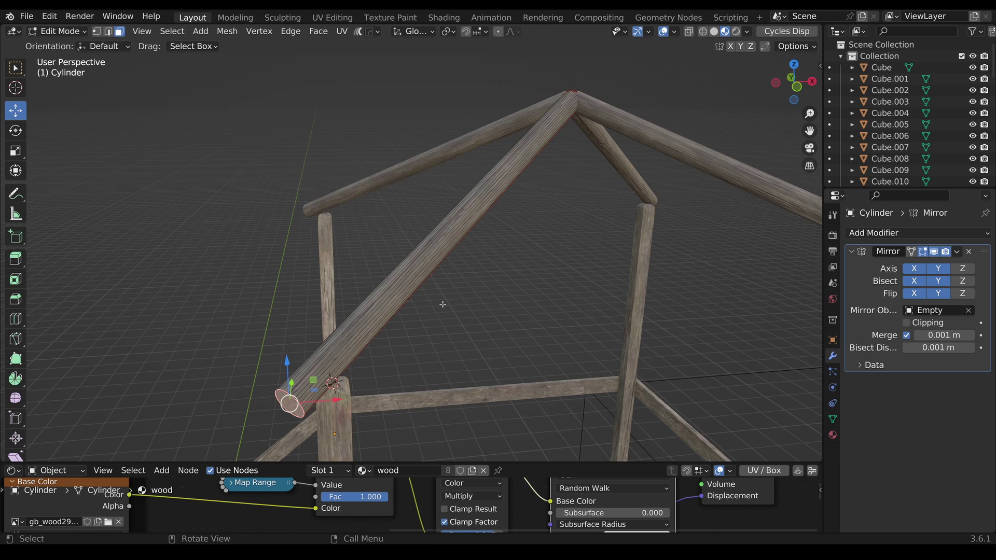
{"action": "key", "text": "a"}
{"action": "key", "text": "u"}
{"action": "left_click", "coordinate": [443, 304]}
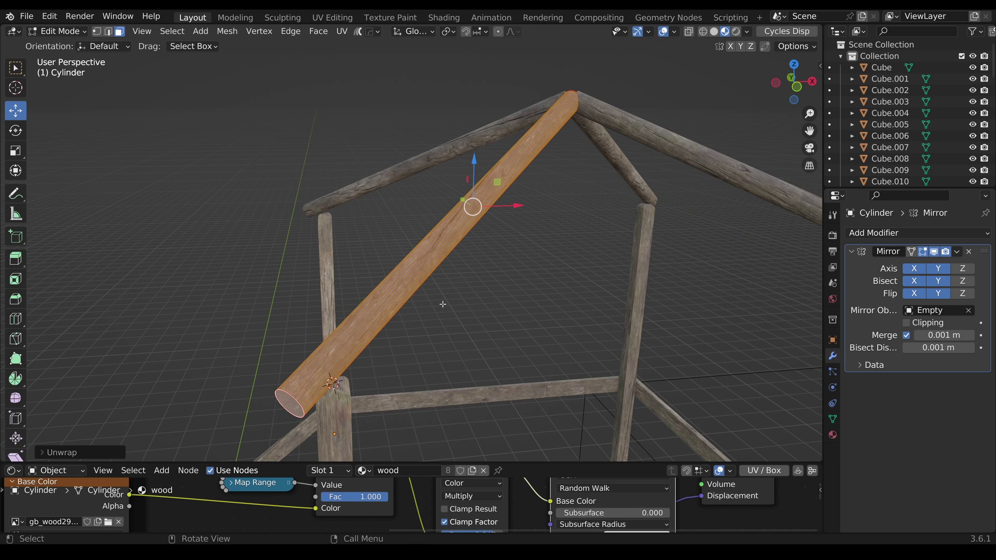
{"action": "key", "text": "Tab"}
- Bevel the edge of the beam's outer end face to round it off
{"action": "middle_click_drag", "start_coordinate": [443, 305], "coordinate": [456, 184]}
{"action": "scroll", "coordinate": [436, 290], "scroll_direction": "up", "scroll_amount": 2}
{"action": "key", "text": "Tab"}
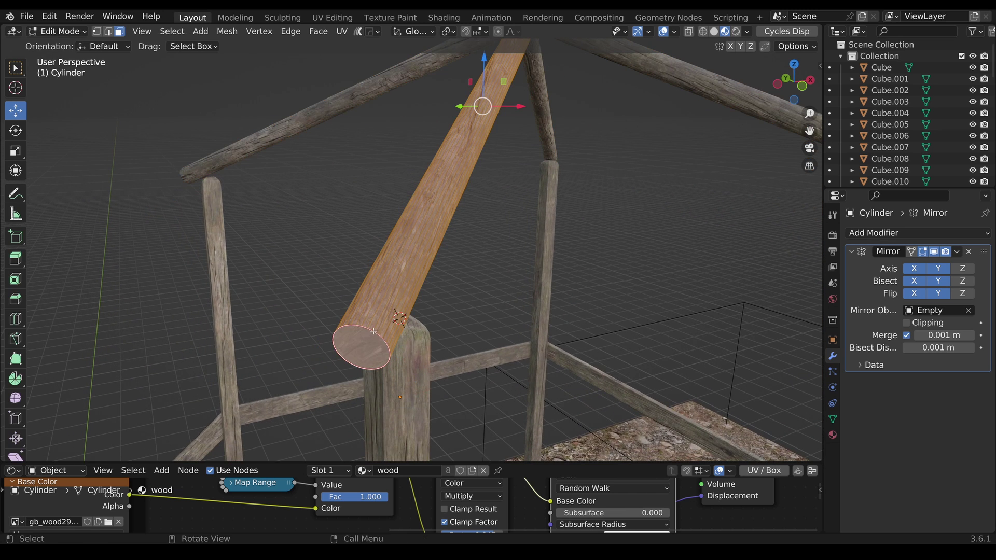
{"action": "left_click", "coordinate": [363, 349]}
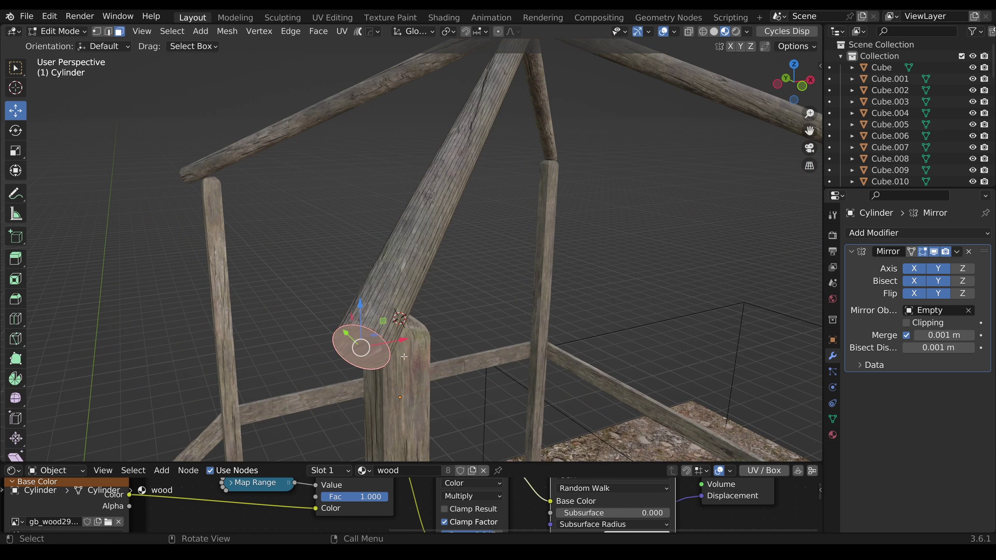
{"action": "key", "text": "ctrl+b"}
{"action": "left_click", "coordinate": [466, 359]}
{"action": "key", "text": "Tab"}
{"action": "scroll", "coordinate": [457, 358], "scroll_direction": "down", "scroll_amount": 5}
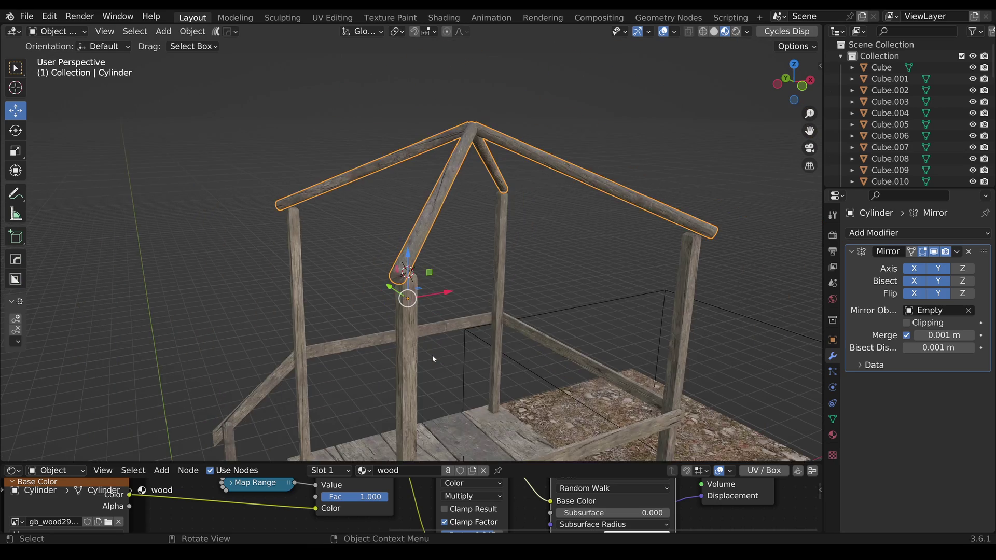
- Examine the textured roof beams and their rounded ends from several sides
{"action": "middle_click_drag", "start_coordinate": [456, 358], "coordinate": [308, 356]}
{"action": "key", "text": "KP_Decimal"}
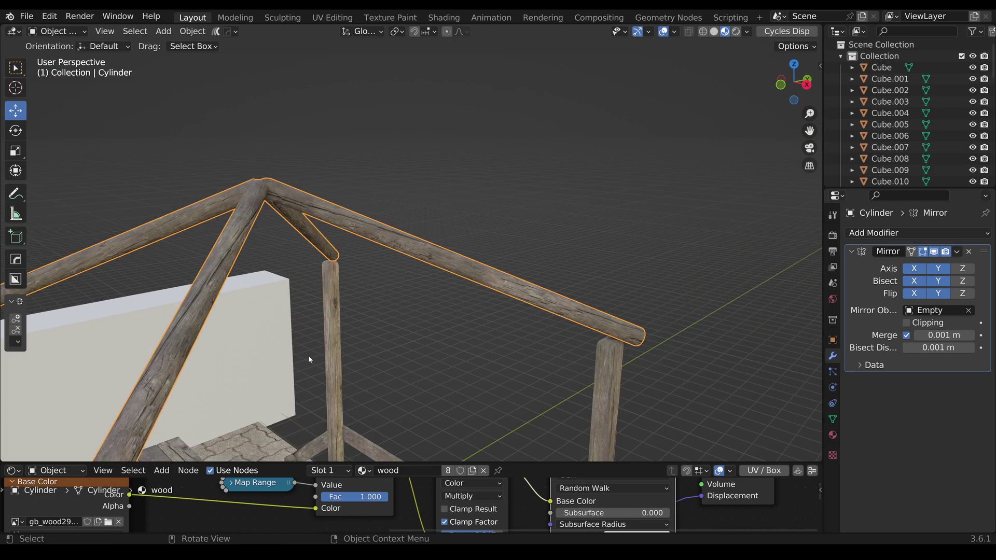
{"action": "scroll", "coordinate": [308, 355], "scroll_direction": "down", "scroll_amount": 4}
{"action": "middle_click_drag", "start_coordinate": [308, 355], "coordinate": [427, 316]}
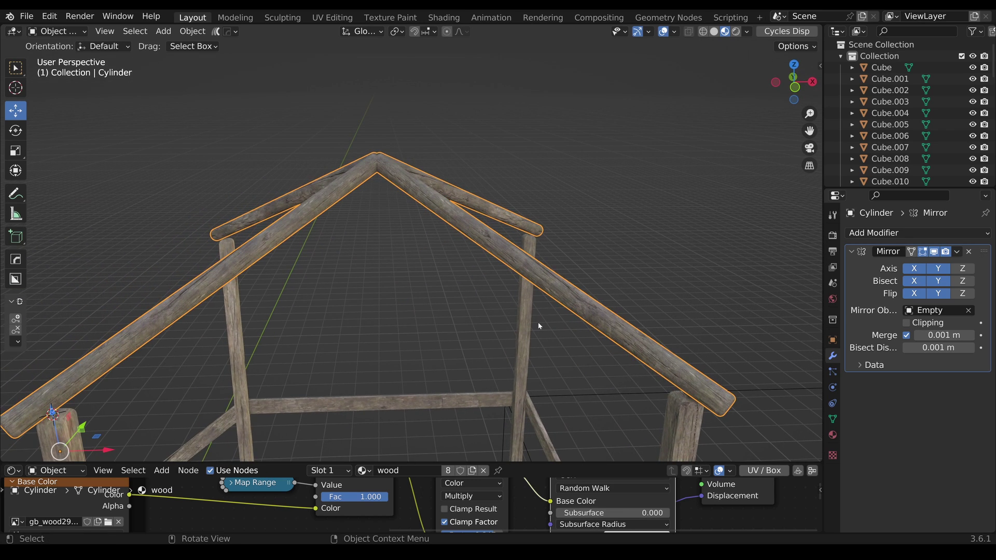
{"action": "middle_click_drag", "start_coordinate": [537, 325], "coordinate": [432, 328]}
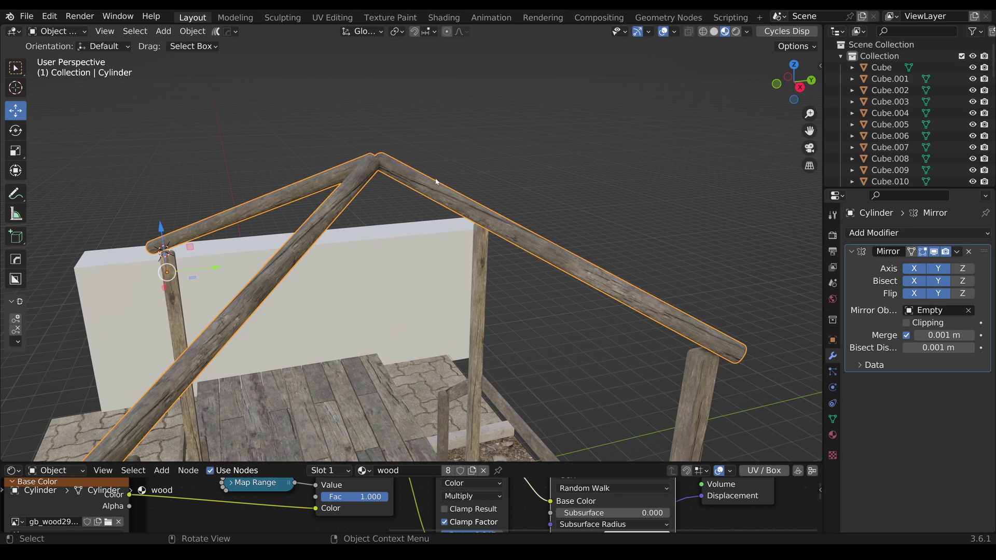
{"action": "scroll", "coordinate": [436, 182], "scroll_direction": "down", "scroll_amount": 2}
{"action": "middle_click_drag", "start_coordinate": [321, 251], "coordinate": [428, 238]}
{"action": "middle_click_drag", "start_coordinate": [299, 236], "coordinate": [353, 265]}
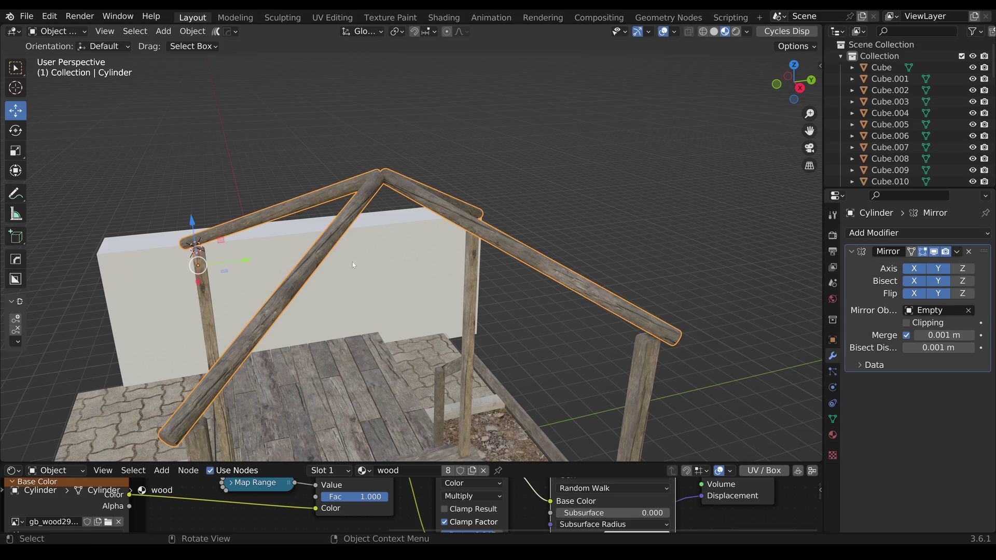
- Turn off Merge in the Mirror modifier after checking where the beams meet at the roof peak
{"action": "left_click", "coordinate": [957, 252]}
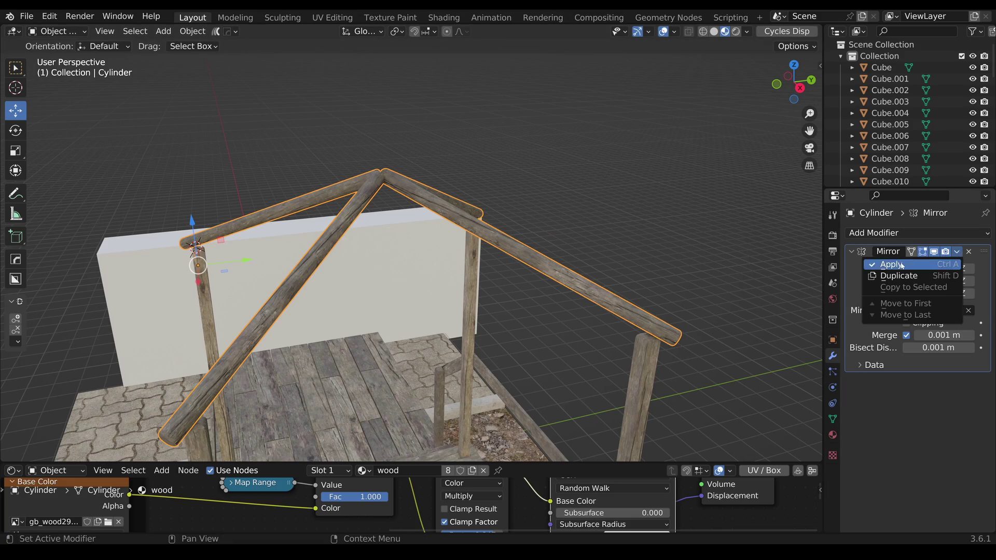
{"action": "middle_click_drag", "start_coordinate": [449, 256], "coordinate": [460, 288]}
{"action": "scroll", "coordinate": [397, 278], "scroll_direction": "up", "scroll_amount": 2}
{"action": "middle_click_drag", "start_coordinate": [395, 229], "coordinate": [394, 386]}
{"action": "scroll", "coordinate": [396, 276], "scroll_direction": "up", "scroll_amount": 4}
{"action": "scroll", "coordinate": [396, 282], "scroll_direction": "down", "scroll_amount": 3}
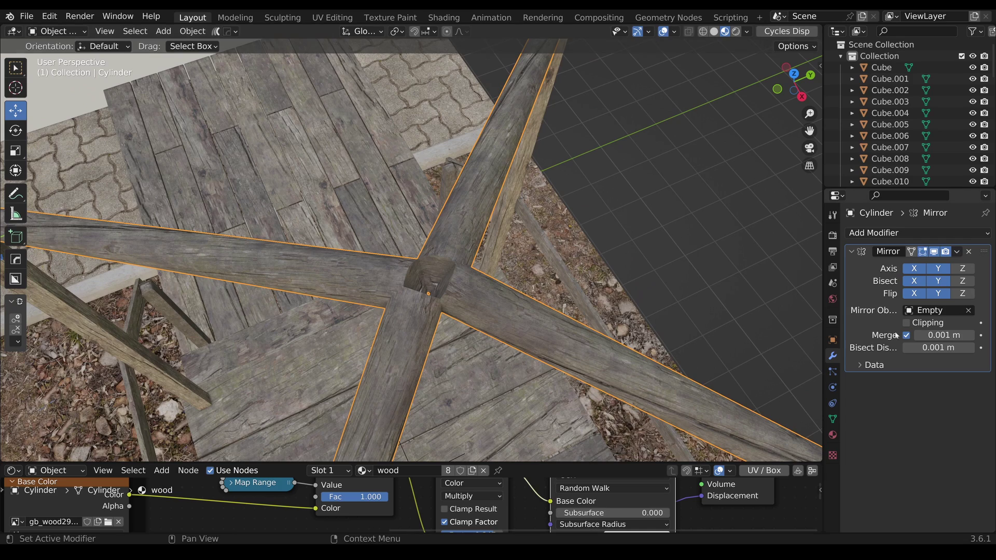
{"action": "middle_click_drag", "start_coordinate": [498, 291], "coordinate": [485, 296]}
{"action": "key", "text": "Tab"}
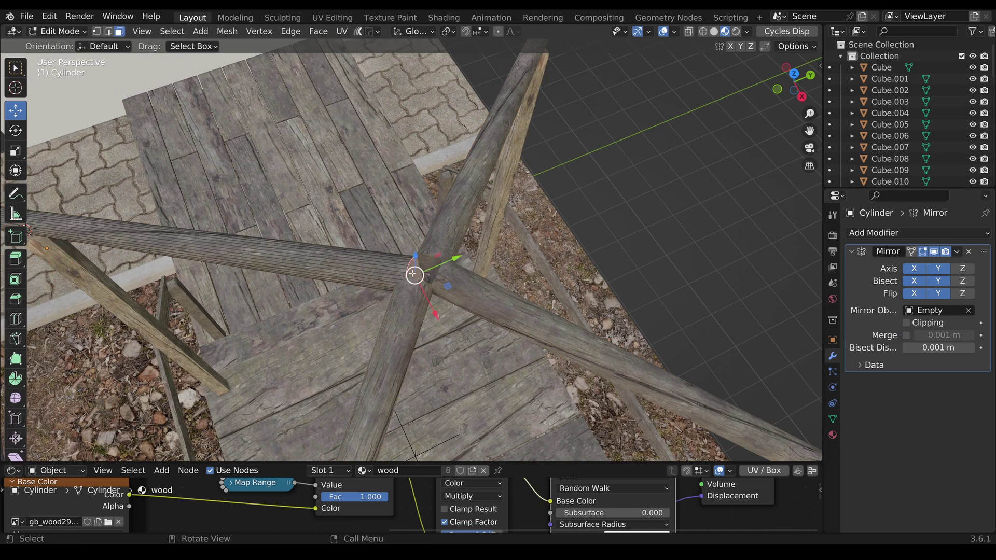
{"action": "key", "text": "g"}
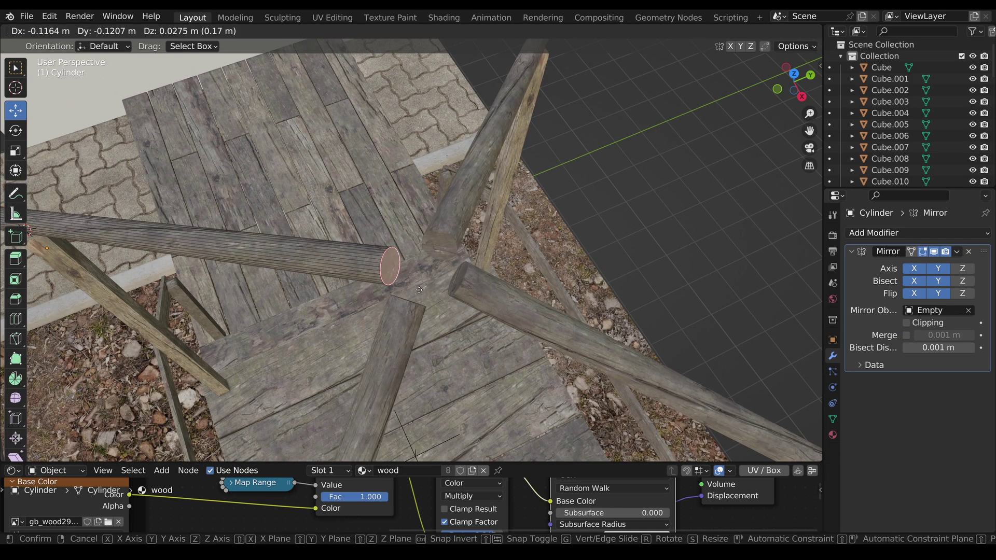
{"action": "right_click", "coordinate": [419, 290]}
{"action": "scroll", "coordinate": [420, 290], "scroll_direction": "down", "scroll_amount": 2}
{"action": "key", "text": "Tab"}
- Apply the Mirror modifier on the roof beams
{"action": "middle_click_drag", "start_coordinate": [428, 321], "coordinate": [410, 266]}
{"action": "scroll", "coordinate": [413, 285], "scroll_direction": "down", "scroll_amount": 2}
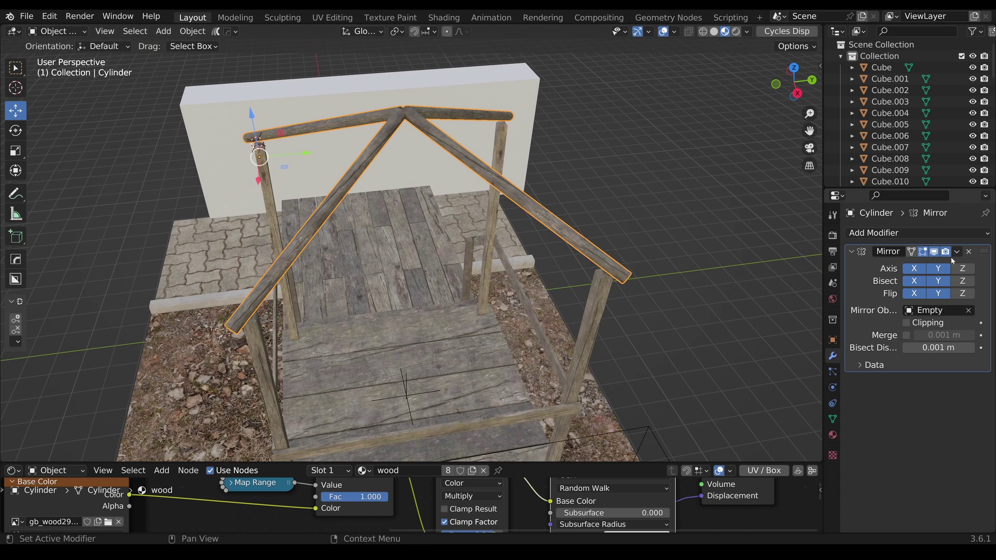
{"action": "left_click", "coordinate": [957, 251]}
{"action": "left_click", "coordinate": [946, 266]}
- Separate the roof beam mesh by loose parts into individual objects and select one front beam in Object Mode
{"action": "middle_click_drag", "start_coordinate": [397, 194], "coordinate": [435, 238], "text": "shift"}
{"action": "key", "text": "Tab"}
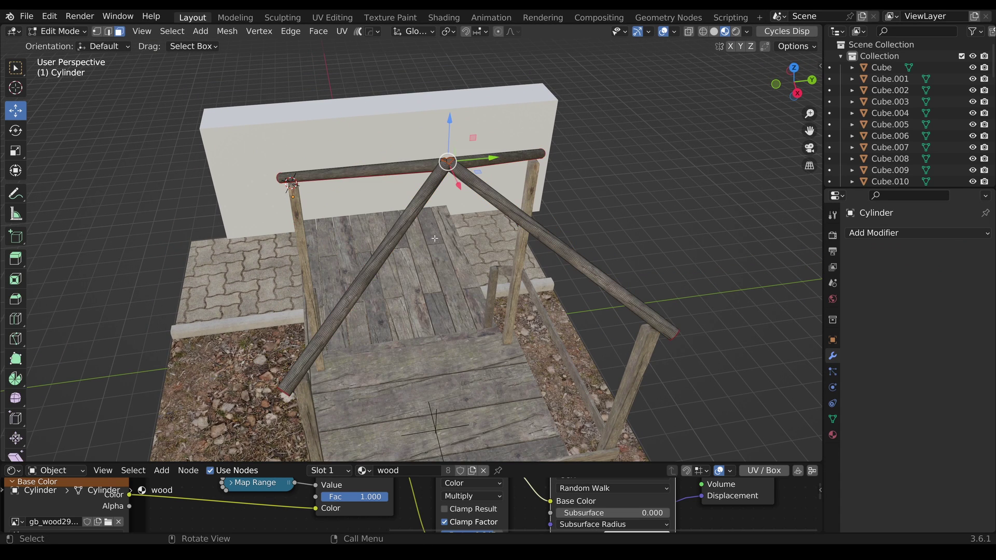
{"action": "key", "text": "a"}
{"action": "key", "text": "p"}
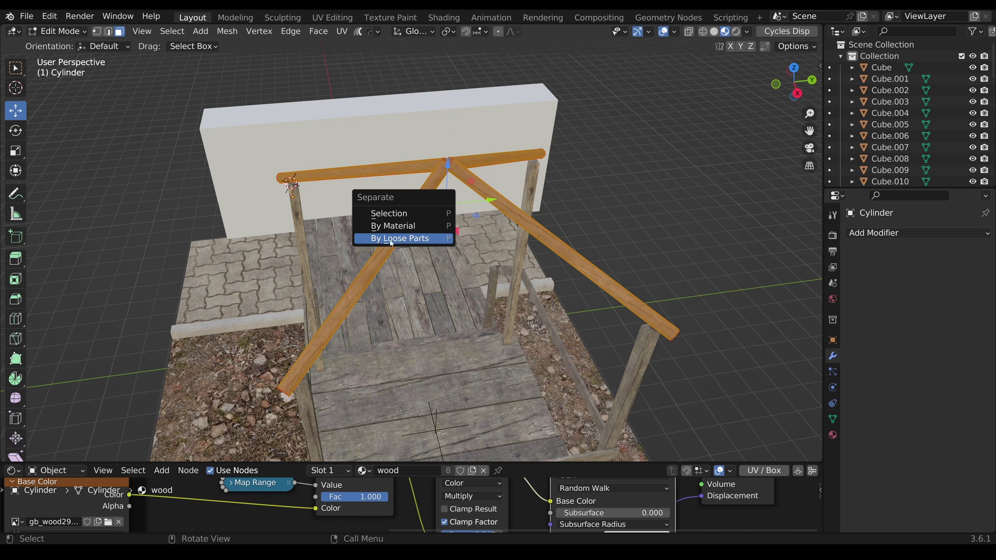
{"action": "left_click", "coordinate": [414, 240]}
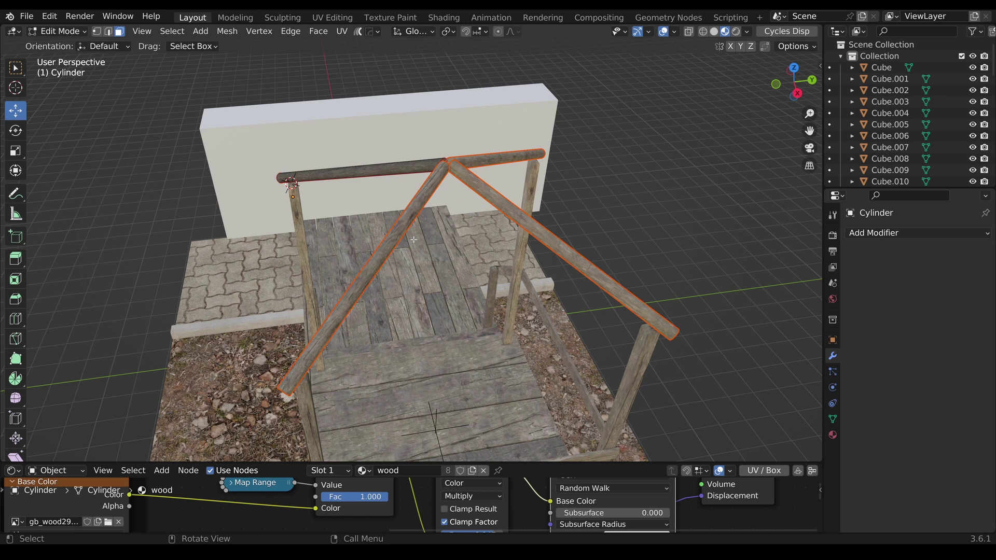
{"action": "middle_click_drag", "start_coordinate": [415, 242], "coordinate": [454, 229]}
{"action": "key", "text": "Tab"}
{"action": "left_click", "coordinate": [420, 227]}
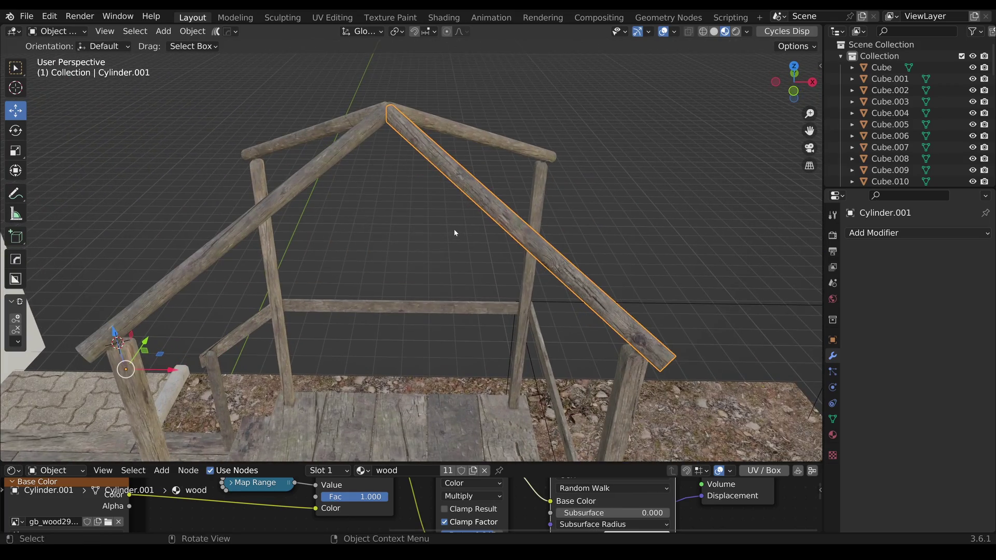
- Duplicate the front railing beam and raise the copy about 3.66 m along Z to the tops of the posts
{"action": "middle_click_drag", "start_coordinate": [393, 161], "coordinate": [407, 235]}
{"action": "scroll", "coordinate": [561, 140], "scroll_direction": "down", "scroll_amount": 4}
{"action": "middle_click_drag", "start_coordinate": [502, 204], "coordinate": [407, 243]}
{"action": "scroll", "coordinate": [399, 254], "scroll_direction": "down", "scroll_amount": 3}
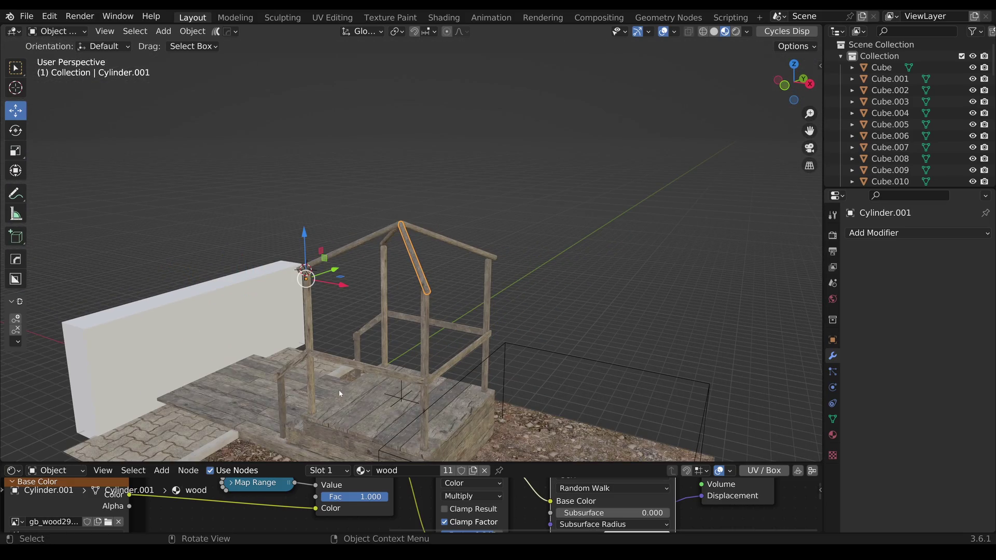
{"action": "scroll", "coordinate": [370, 336], "scroll_direction": "up", "scroll_amount": 3}
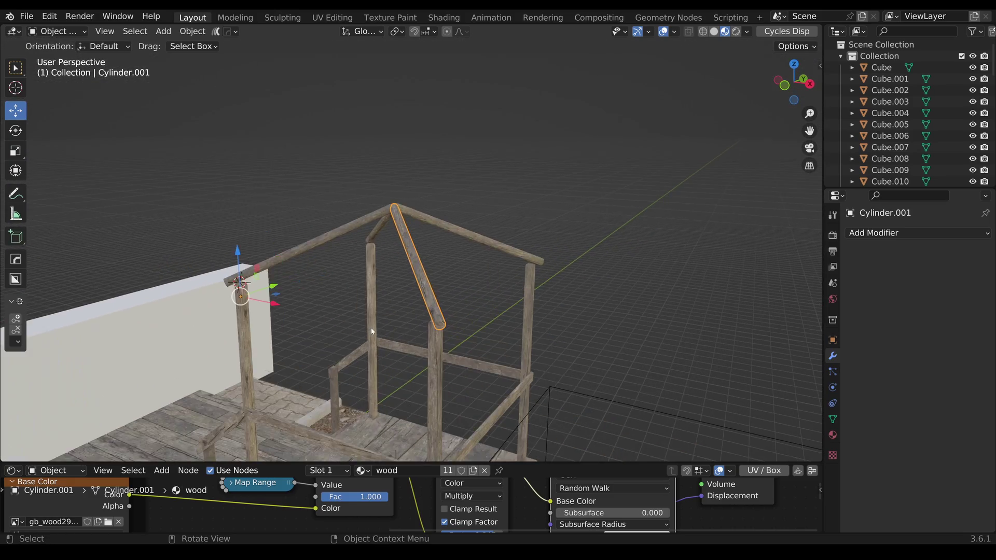
{"action": "middle_click_drag", "start_coordinate": [370, 337], "coordinate": [408, 372]}
{"action": "left_click", "coordinate": [477, 301]}
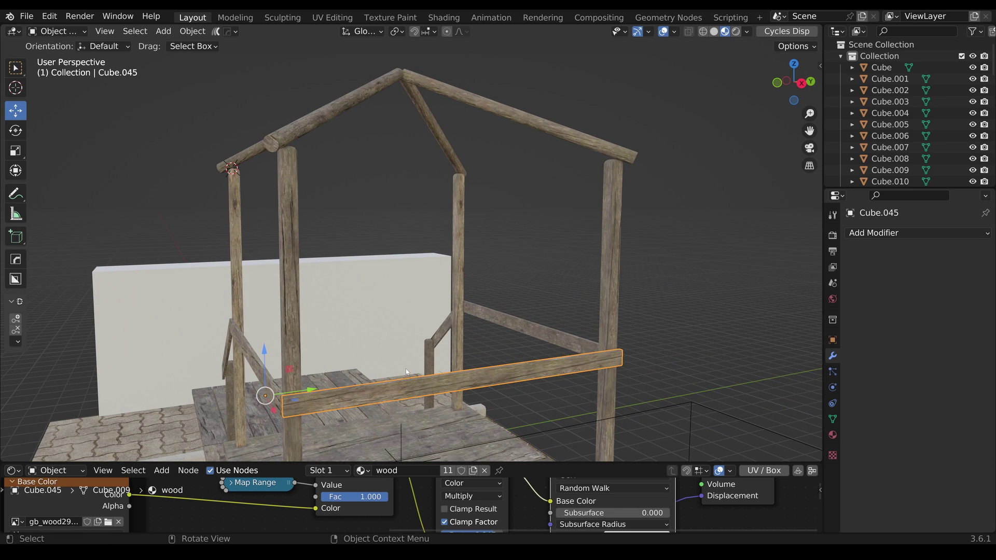
{"action": "key", "text": "shift+d"}
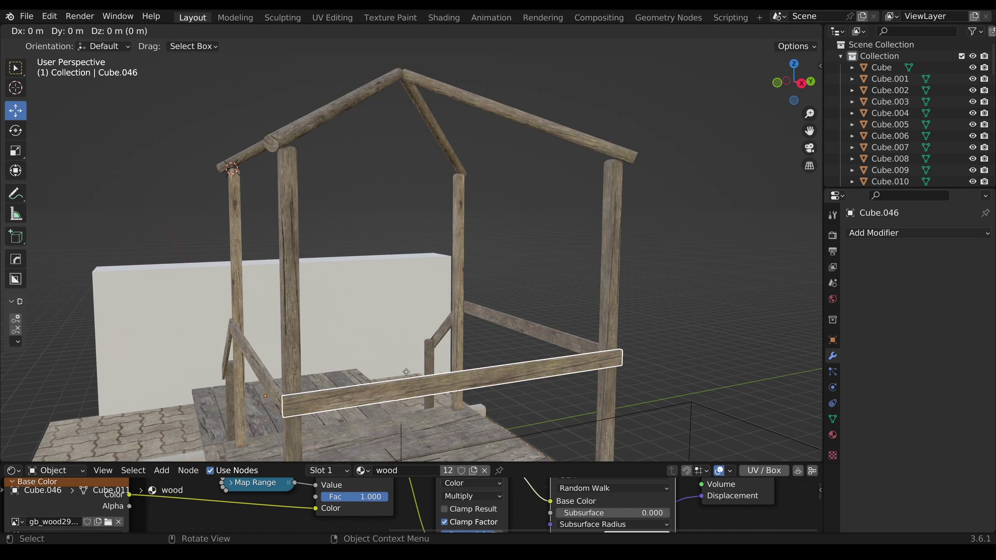
{"action": "key", "text": "z"}
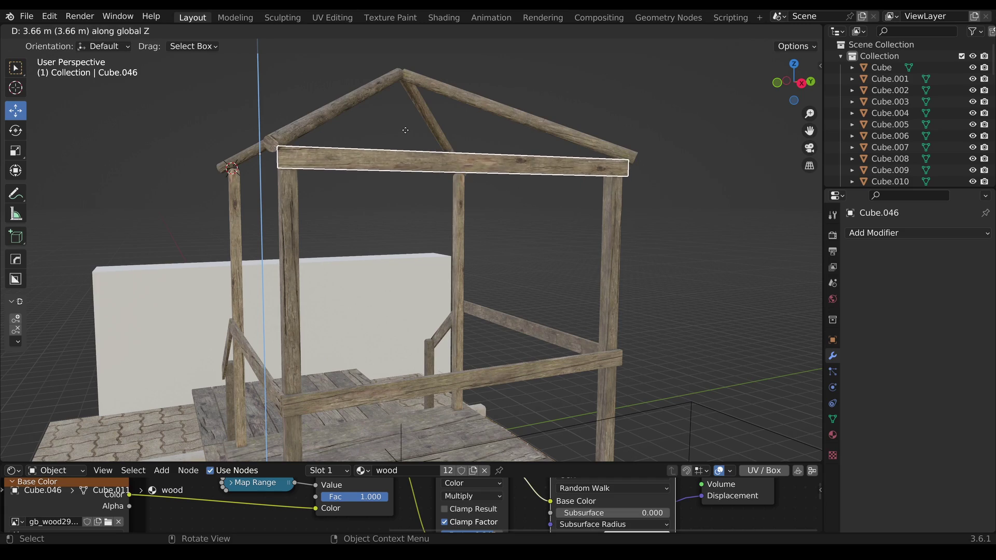
{"action": "left_click", "coordinate": [405, 130]}
- Duplicate the upper crossbeam and move the copy about -6.36 m along X to the posts on the wall side
{"action": "middle_click_drag", "start_coordinate": [361, 183], "coordinate": [501, 296]}
{"action": "key", "text": "shift+d"}
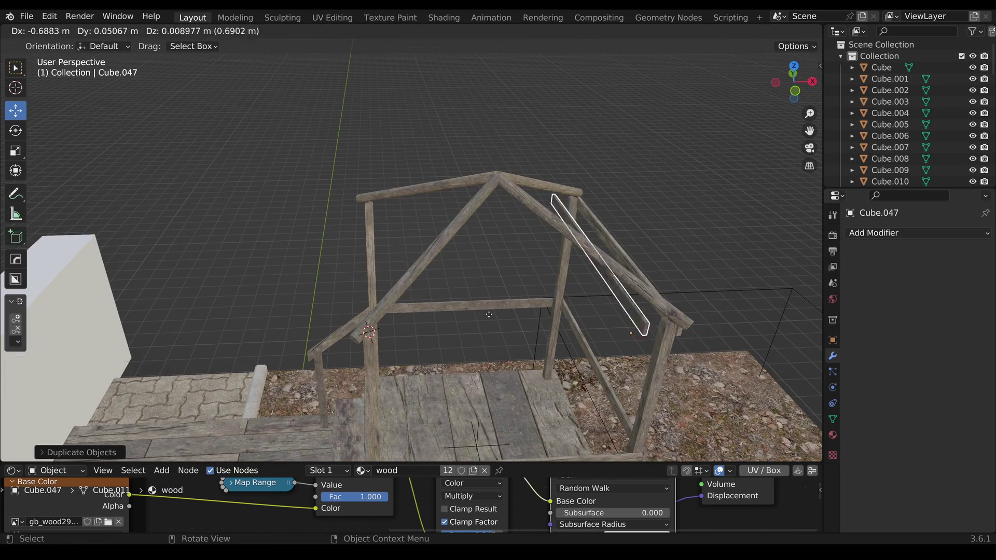
{"action": "key", "text": "x"}
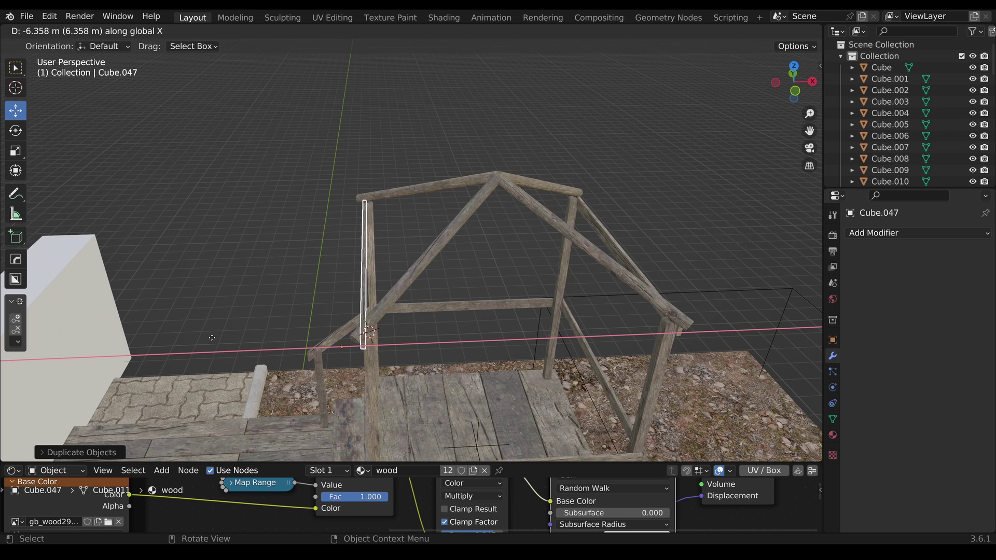
{"action": "left_click", "coordinate": [211, 338]}
{"action": "middle_click_drag", "start_coordinate": [382, 318], "coordinate": [280, 332]}
- Duplicate both upper crossbeams together and rotate the copies about Z toward the two open sides of the frame
{"action": "left_click", "coordinate": [446, 321], "text": "shift"}
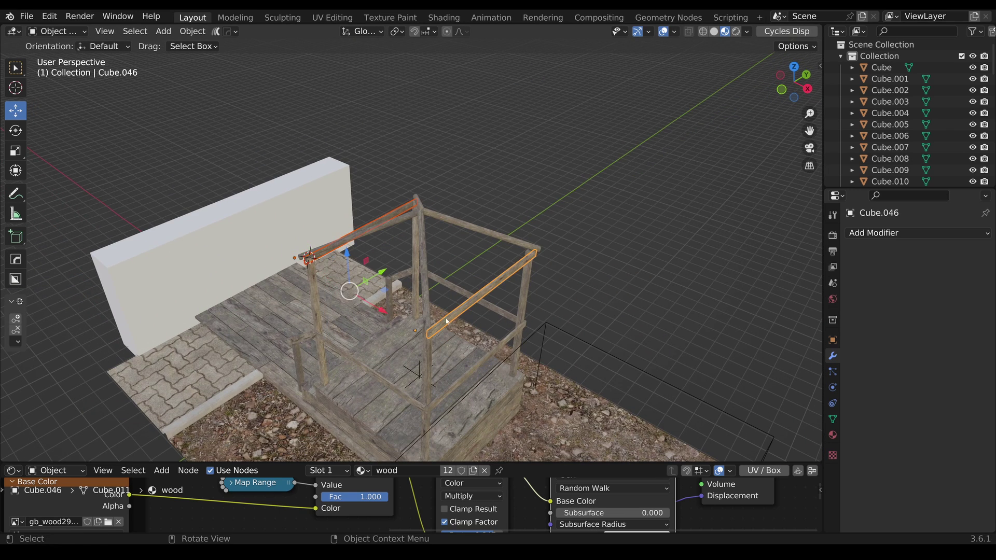
{"action": "key", "text": "shift+d"}
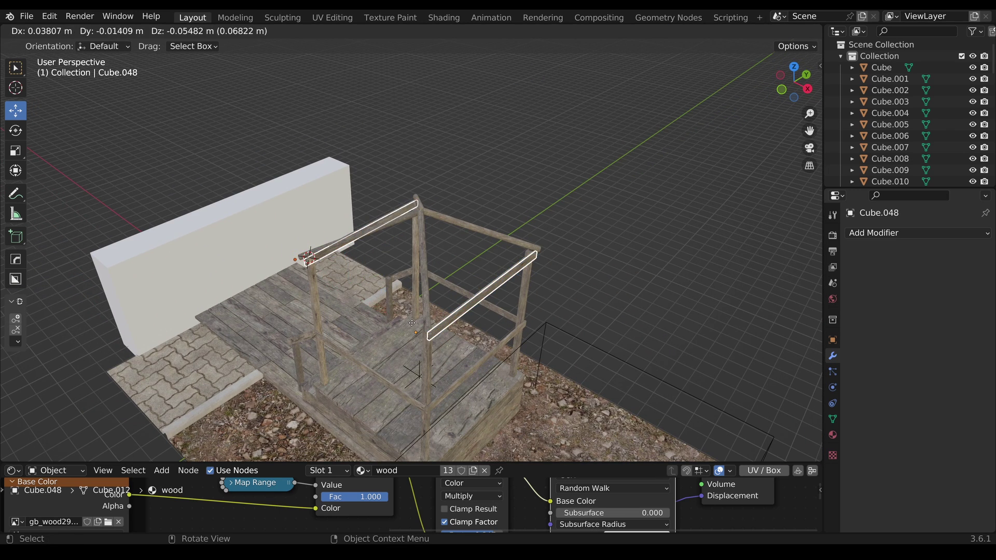
{"action": "key", "text": "r"}
{"action": "key", "text": "z"}
{"action": "left_click", "coordinate": [414, 327]}
- Move the two rotated crossbeams along Y toward the side posts
{"action": "middle_click_drag", "start_coordinate": [414, 328], "coordinate": [291, 294]}
{"action": "key", "text": "g"}
{"action": "key", "text": "y"}
{"action": "left_click", "coordinate": [383, 365]}
- Maximize the 3D viewport and move one rotated crossbeam into line with its pair of posts
{"action": "key", "text": "ctrl+space"}
{"action": "scroll", "coordinate": [454, 467], "scroll_direction": "up", "scroll_amount": 3}
{"action": "left_click", "coordinate": [453, 467]}
{"action": "key", "text": "g"}
{"action": "left_click", "coordinate": [423, 405]}
- Select the other rotated crossbeam and adjust its position so it spans the opposite side's corner posts
{"action": "left_click", "coordinate": [323, 356]}
{"action": "left_click_drag", "start_coordinate": [276, 279], "coordinate": [261, 273]}
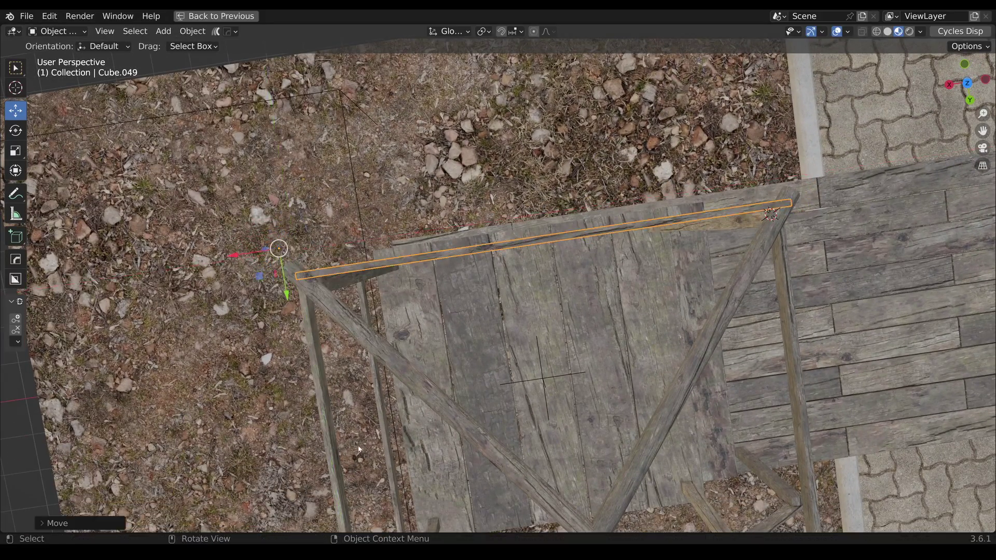
{"action": "middle_click_drag", "start_coordinate": [260, 274], "coordinate": [559, 306]}
{"action": "left_click_drag", "start_coordinate": [648, 263], "coordinate": [649, 261]}
{"action": "middle_click_drag", "start_coordinate": [649, 260], "coordinate": [576, 294]}
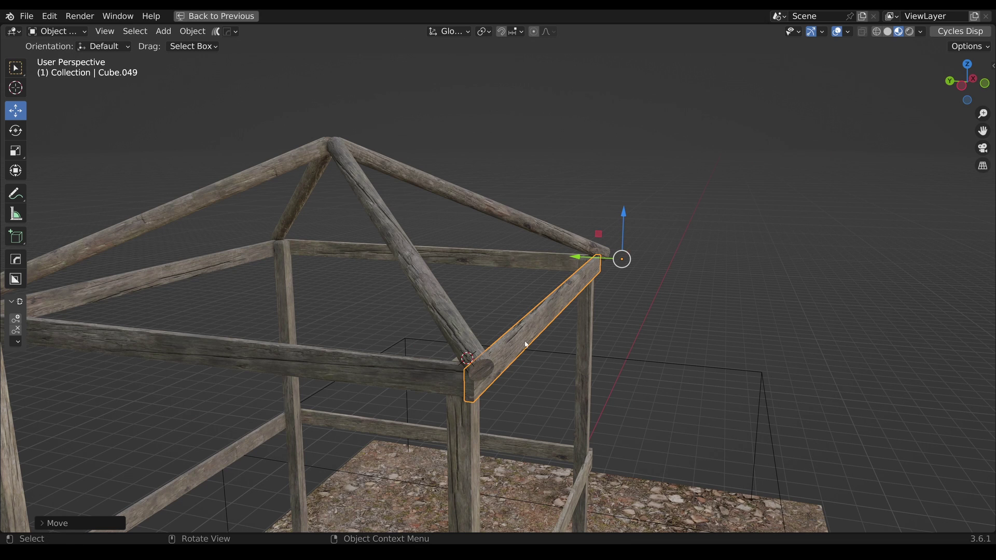
- Duplicate the side crossbeam under the sloped beams and raise the copy along Z just above the original
{"action": "key", "text": "shift+d"}
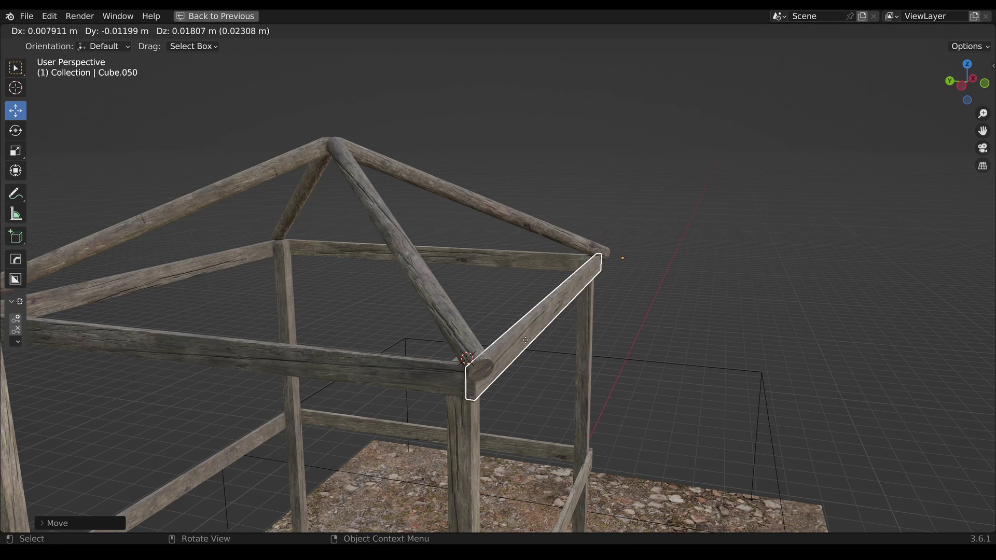
{"action": "key", "text": "z"}
{"action": "left_click", "coordinate": [521, 321]}
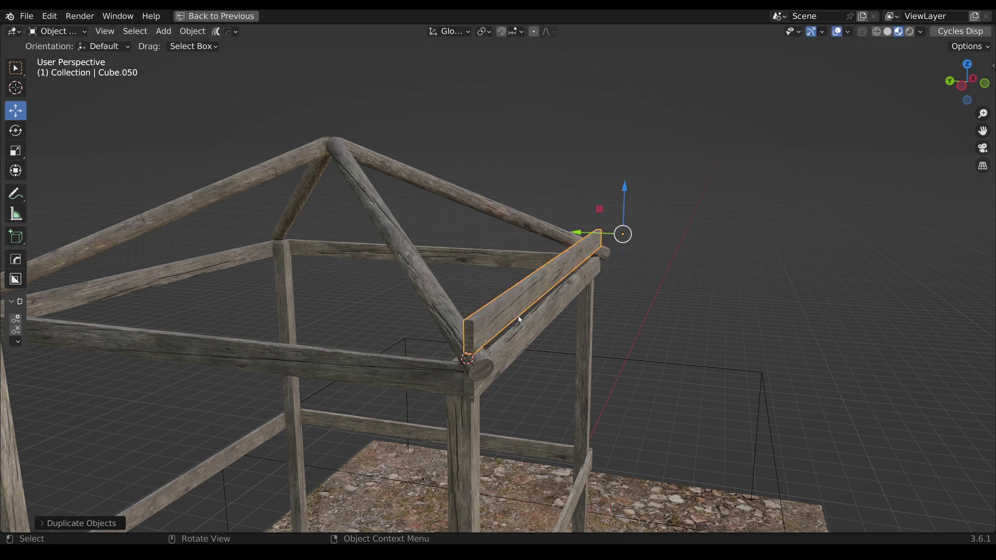
- Stretch the copied beam along Z to about 1.9 times its height and set its origin to its geometry
{"action": "left_click", "coordinate": [959, 88]}
{"action": "scroll", "coordinate": [566, 300], "scroll_direction": "up", "scroll_amount": 8}
{"action": "key", "text": "s"}
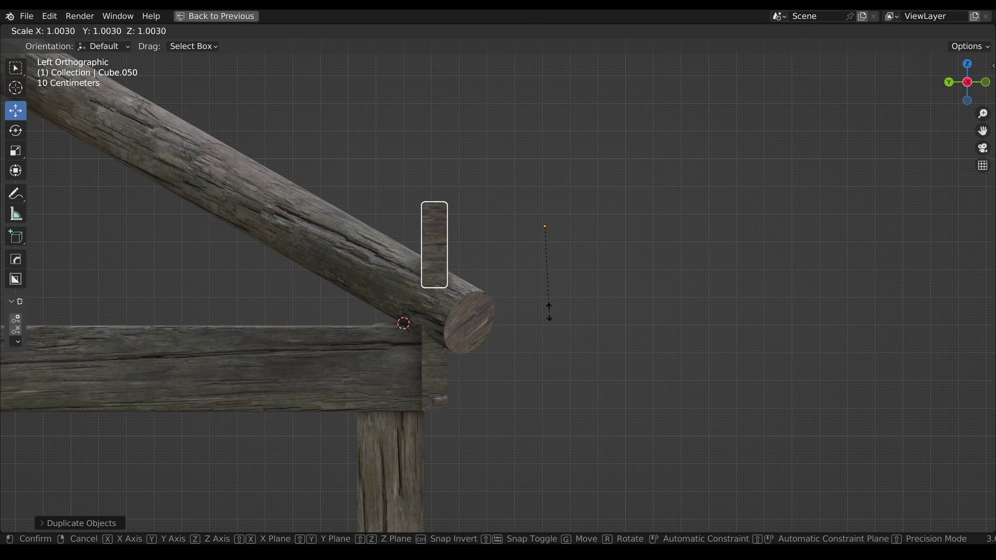
{"action": "key", "text": "z"}
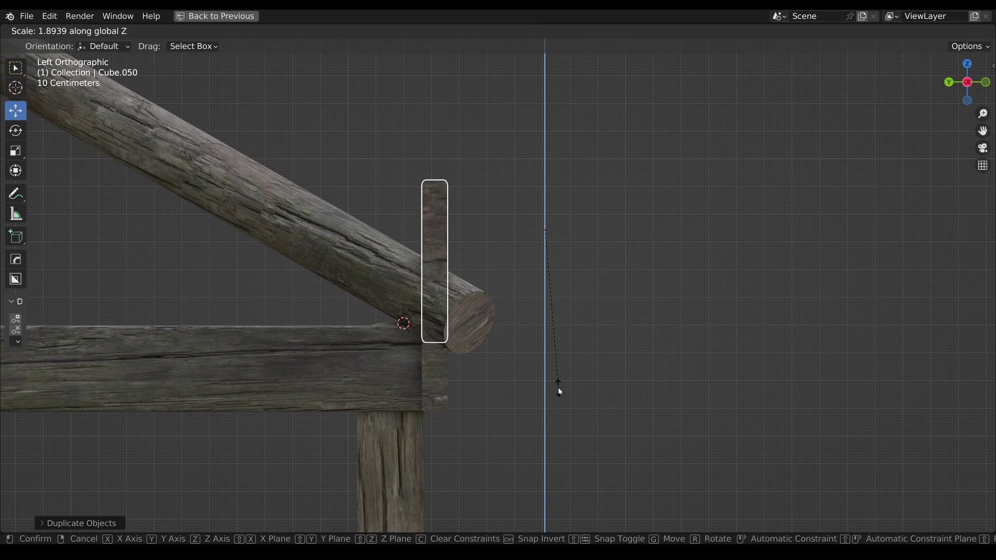
{"action": "left_click", "coordinate": [560, 391]}
{"action": "right_click", "coordinate": [445, 263]}
{"action": "mouse_move", "coordinate": [446, 299]}
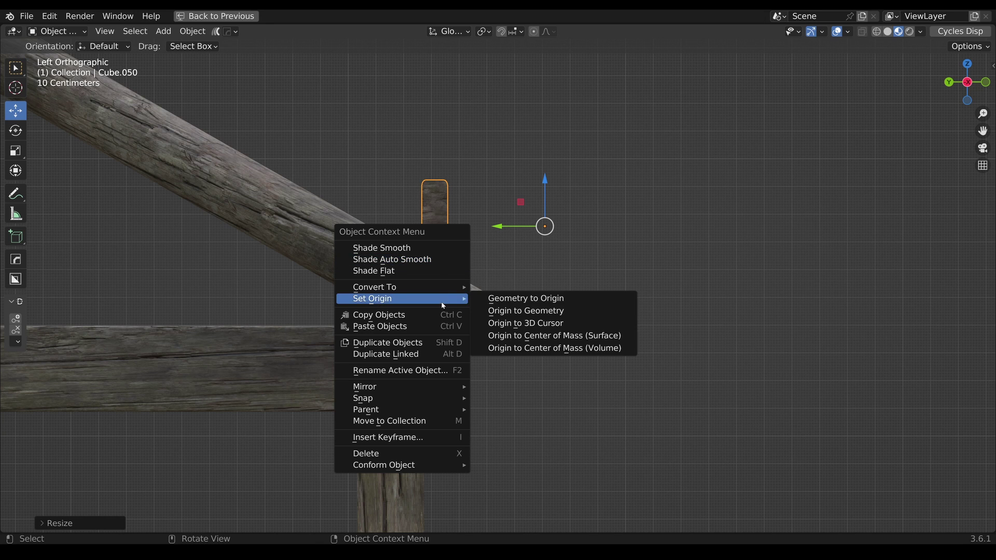
{"action": "left_click", "coordinate": [516, 313]}
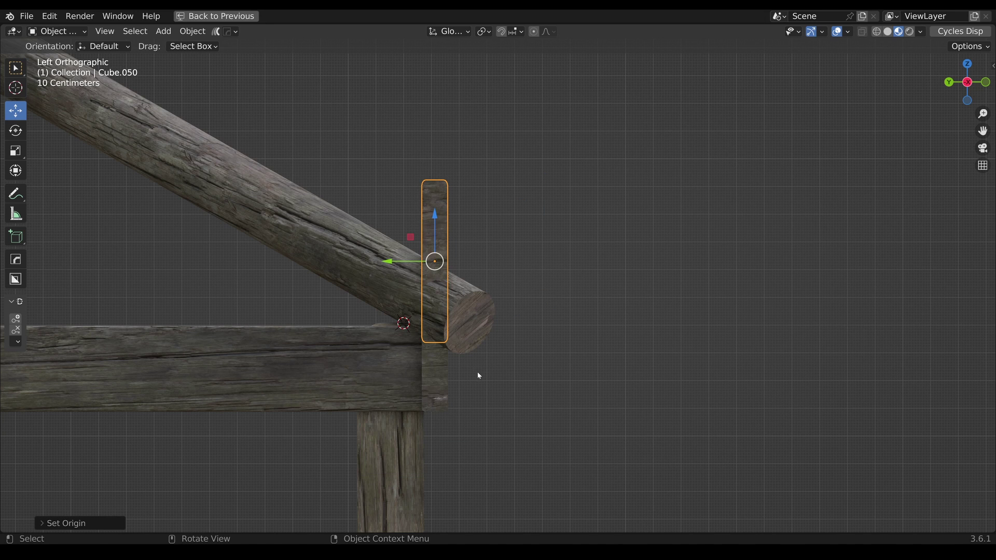
- Rotate the plank to match the roof slope and rest it on the lower end of the sloped beam
{"action": "key", "text": "r"}
{"action": "left_click", "coordinate": [516, 295]}
{"action": "key", "text": "g"}
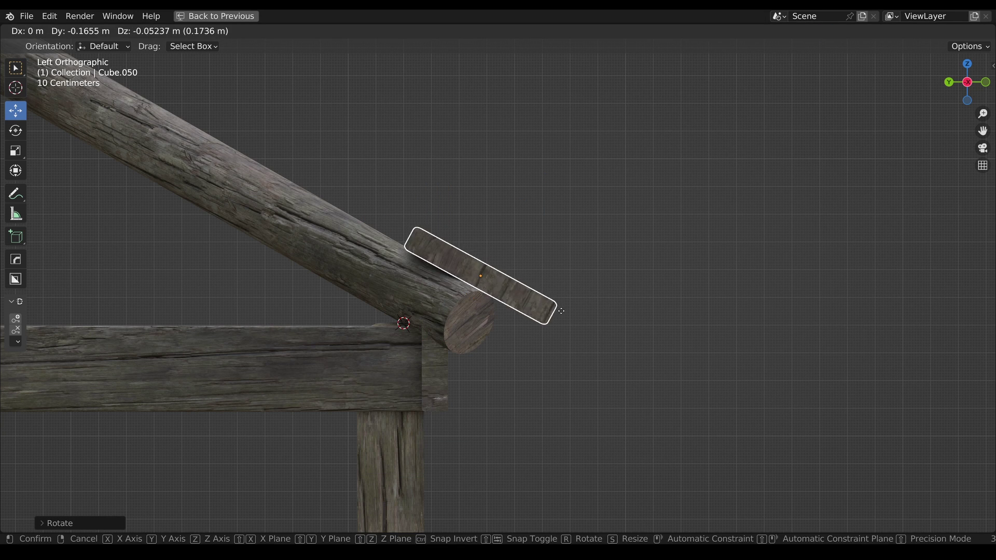
{"action": "left_click", "coordinate": [565, 315]}
{"action": "key", "text": "r"}
{"action": "left_click", "coordinate": [567, 318]}
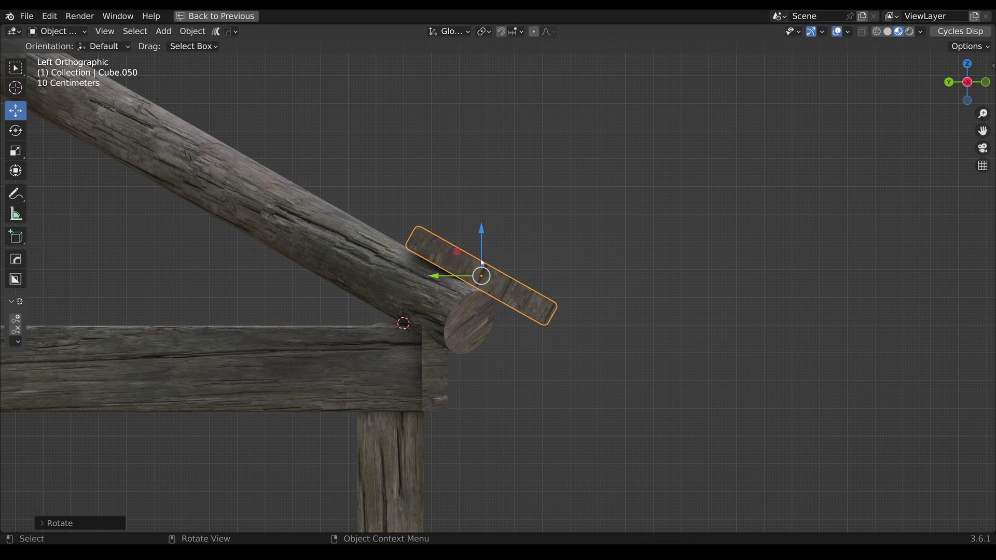
{"action": "key", "text": "g"}
{"action": "left_click", "coordinate": [436, 250]}
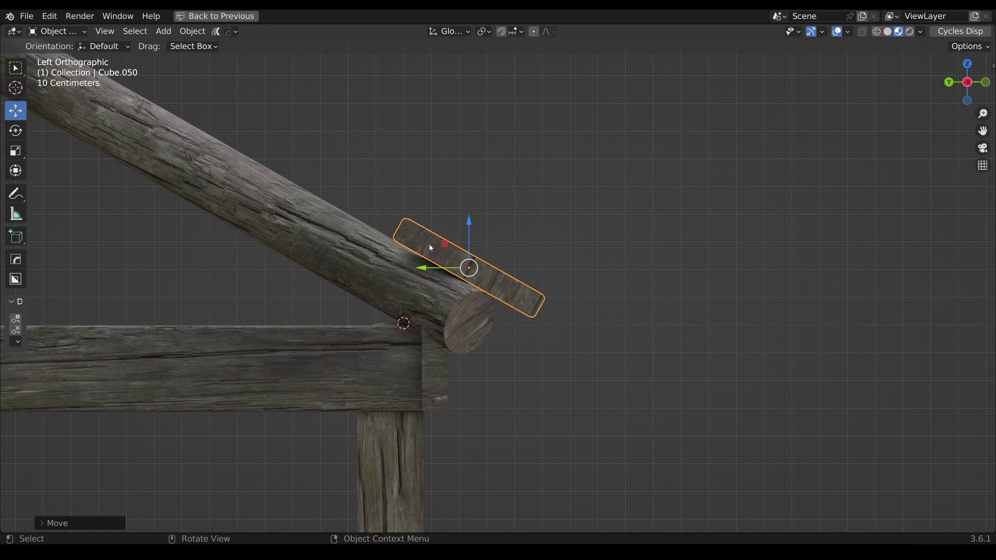
- Make a linked duplicate of the plank farther up the slope and tilt it flatter so it overlaps the first plank
{"action": "middle_click_drag", "start_coordinate": [437, 250], "coordinate": [523, 343], "text": "shift"}
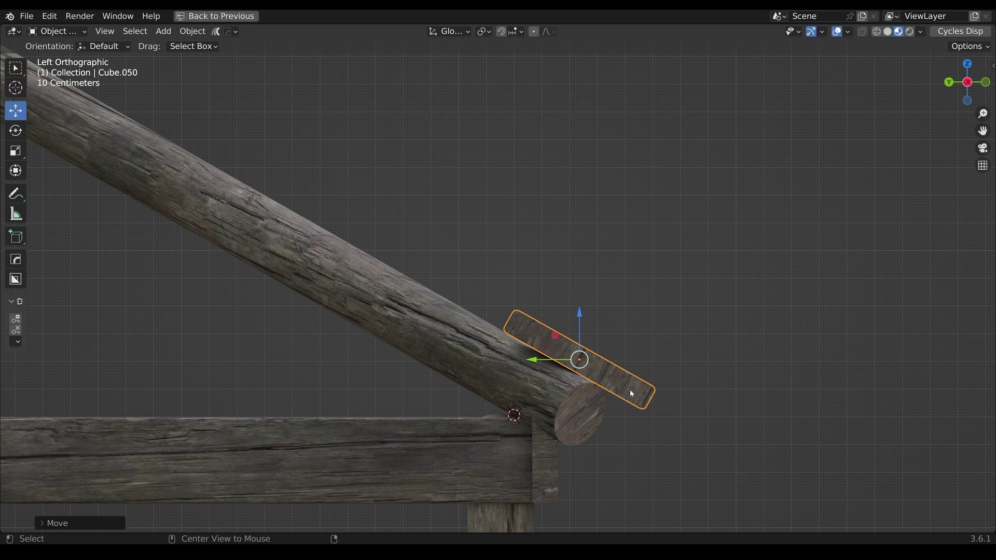
{"action": "key", "text": "shift+d"}
{"action": "left_click", "coordinate": [544, 340]}
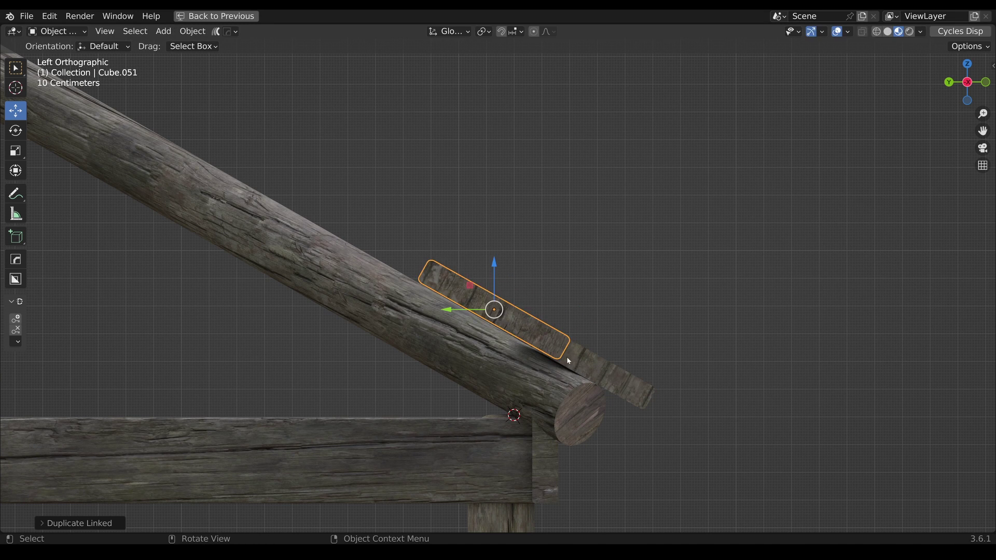
{"action": "key", "text": "r"}
{"action": "left_click", "coordinate": [606, 351]}
{"action": "key", "text": "g"}
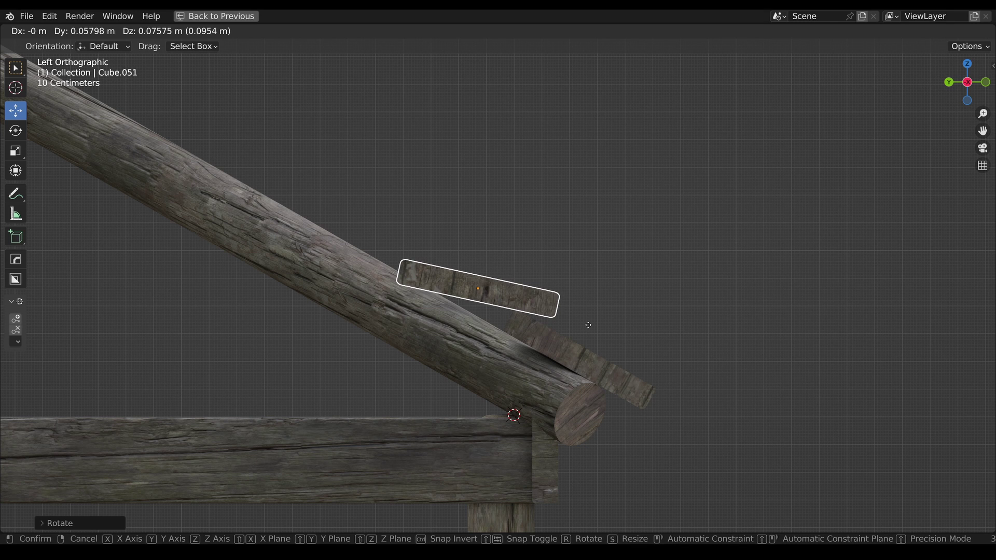
{"action": "left_click", "coordinate": [588, 325]}
- Place a linked duplicate of the tilted plank one course higher and repeat it evenly up to the ridge
{"action": "middle_click_drag", "start_coordinate": [510, 309], "coordinate": [612, 380], "text": "shift"}
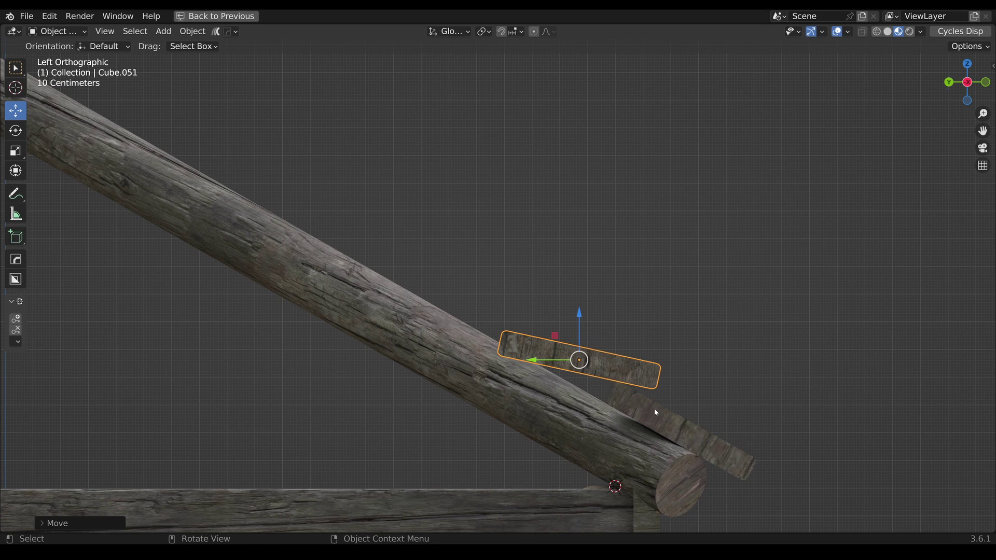
{"action": "key", "text": "shift+d"}
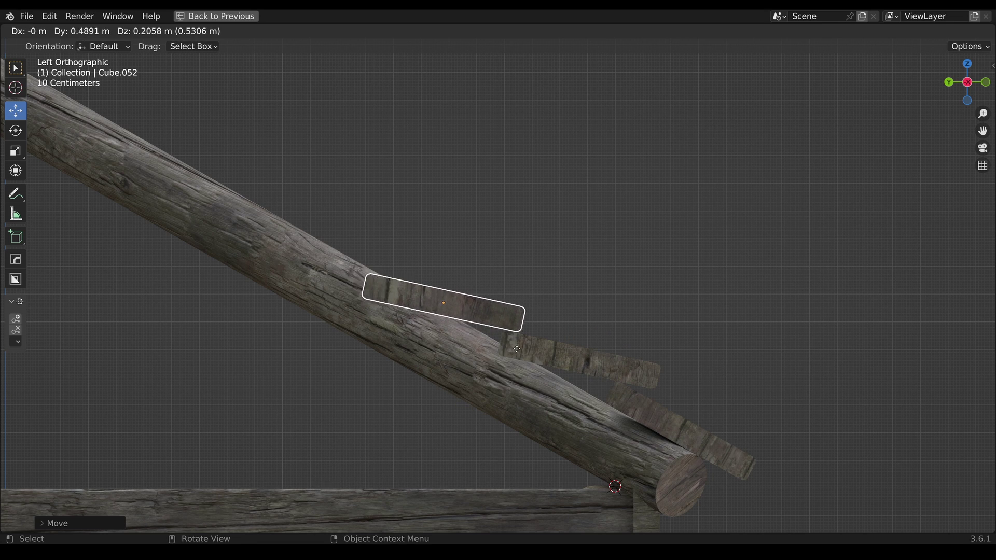
{"action": "left_click", "coordinate": [568, 360]}
{"action": "scroll", "coordinate": [569, 361], "scroll_direction": "down", "scroll_amount": 2}
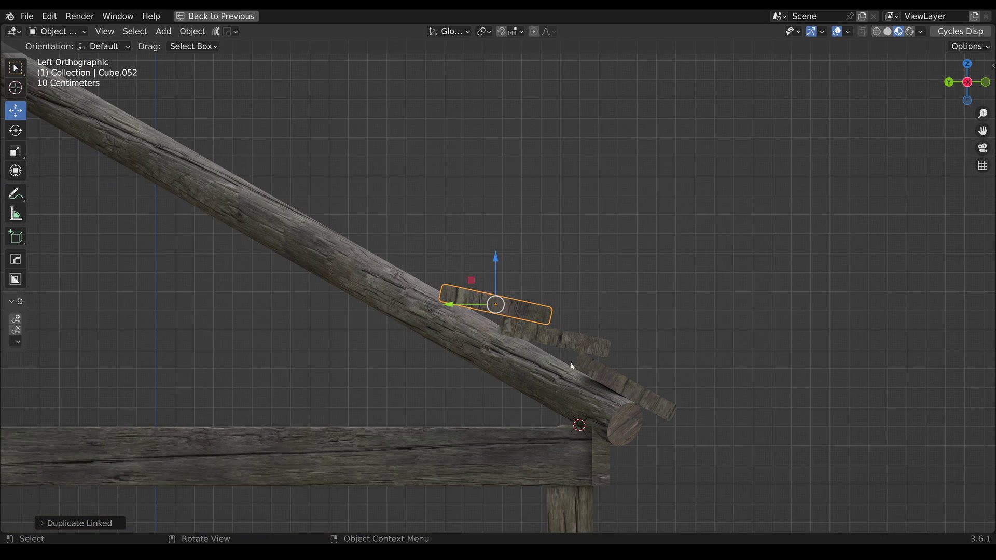
{"action": "middle_click_drag", "start_coordinate": [506, 307], "coordinate": [595, 373], "text": "shift"}
{"action": "key", "text": "shift+r"}
{"action": "key", "text": "shift+r"}
{"action": "key", "text": "shift+r"}
{"action": "key", "text": "shift+r"}
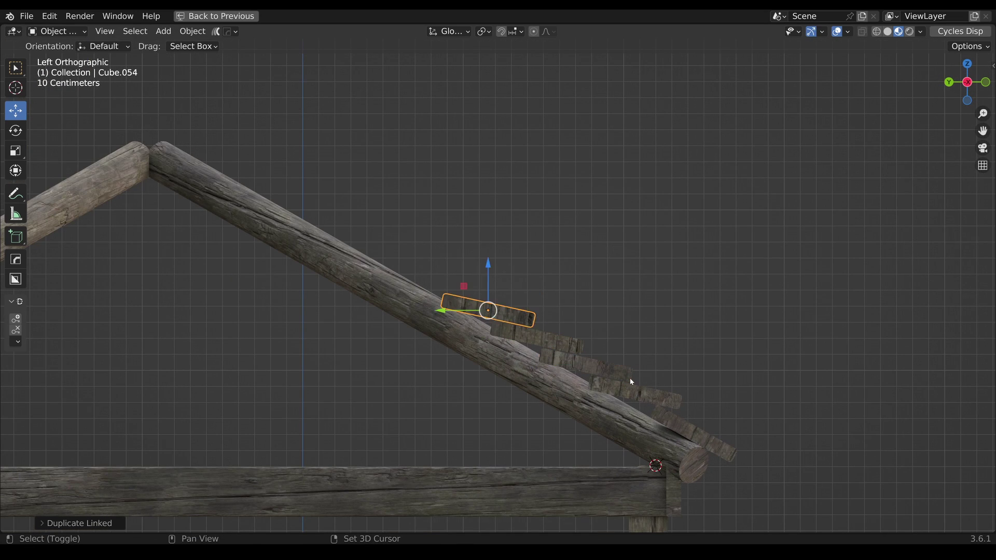
{"action": "key", "text": "shift+r"}
{"action": "key", "text": "shift+r"}
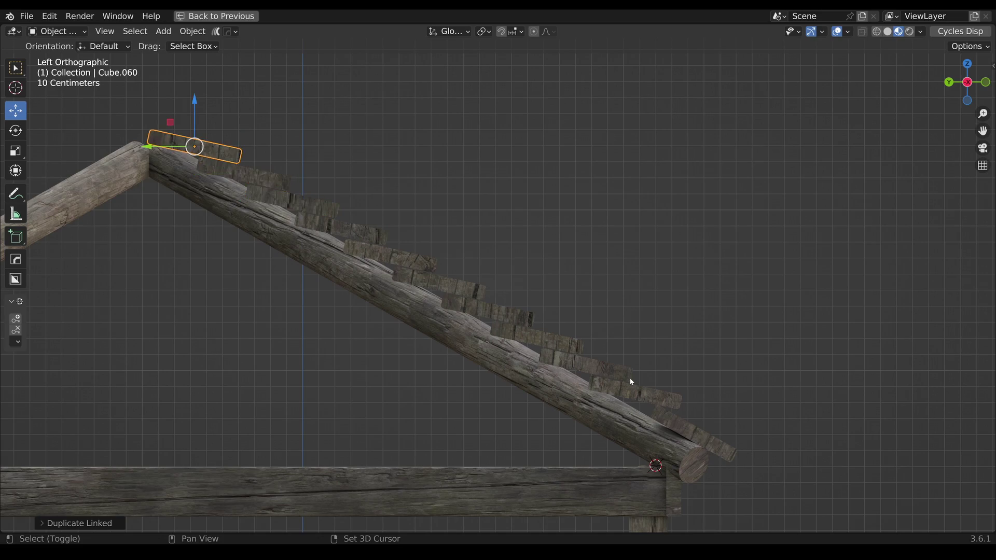
- Place the 3D cursor at the roof peak where the sloped beams cross, using a top view in wireframe
{"action": "middle_click_drag", "start_coordinate": [631, 382], "coordinate": [379, 296]}
{"action": "middle_click_drag", "start_coordinate": [456, 267], "coordinate": [801, 93]}
{"action": "left_click", "coordinate": [477, 278]}
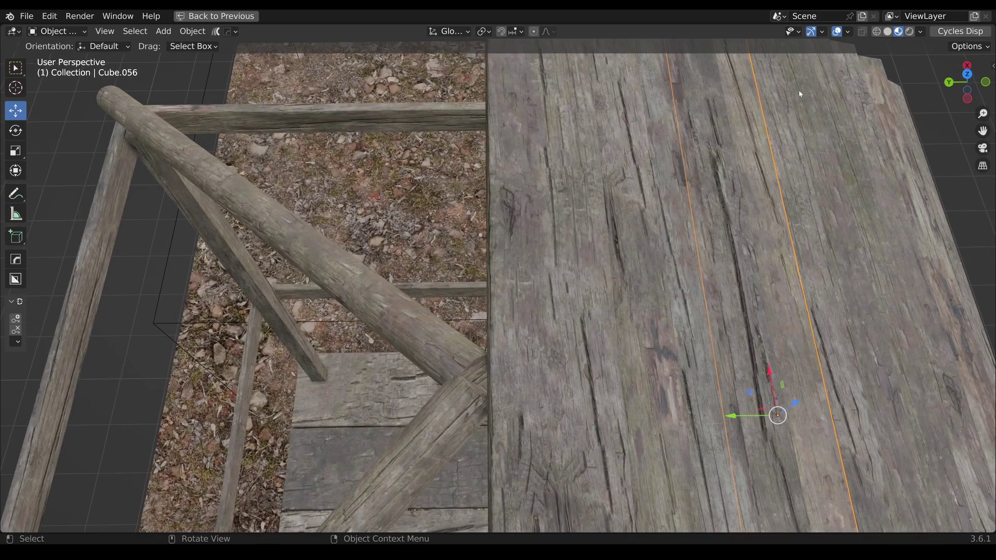
{"action": "key", "text": "KP_7"}
{"action": "left_click", "coordinate": [863, 31]}
{"action": "scroll", "coordinate": [545, 269], "scroll_direction": "down", "scroll_amount": 5}
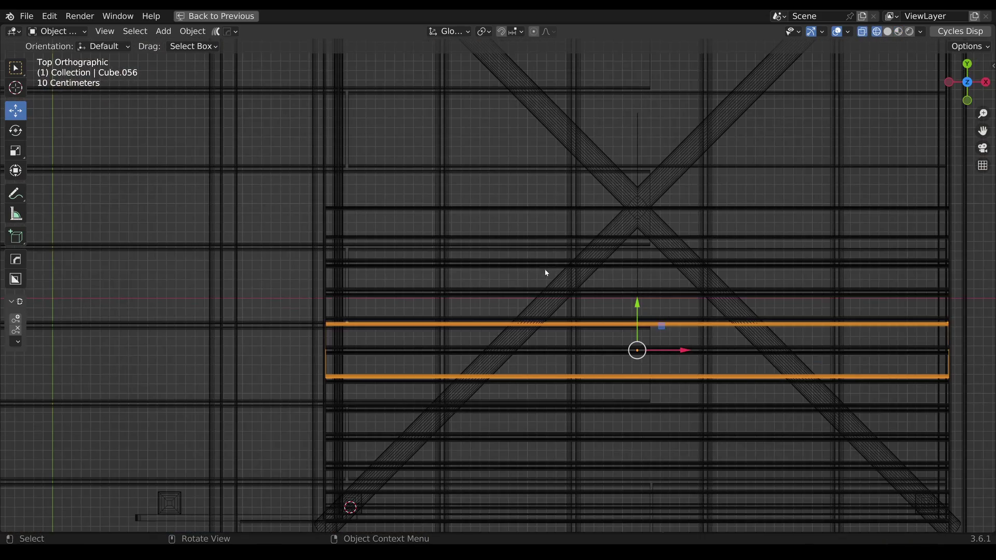
{"action": "middle_click_drag", "start_coordinate": [545, 269], "coordinate": [560, 319], "text": "ctrl"}
{"action": "scroll", "coordinate": [572, 308], "scroll_direction": "up", "scroll_amount": 5}
{"action": "mouse_move", "coordinate": [678, 269]}
{"action": "middle_mouse_down", "text": "shift"}
{"action": "mouse_move", "coordinate": [498, 316]}
{"action": "mouse_move", "coordinate": [513, 316]}
{"action": "mouse_move", "coordinate": [469, 256]}
{"action": "middle_mouse_up", "text": "shift"}
{"action": "scroll", "coordinate": [483, 323], "scroll_direction": "up", "scroll_amount": 3}
{"action": "scroll", "coordinate": [452, 338], "scroll_direction": "down", "scroll_amount": 5}
{"action": "left_click", "coordinate": [862, 32]}
{"action": "left_click", "coordinate": [899, 31]}
- Select all planks of the covered roof slope and set the pivot point to the 3D cursor
{"action": "left_click", "coordinate": [468, 257], "text": "shift"}
{"action": "left_click", "coordinate": [519, 285], "text": "shift"}
{"action": "left_click", "coordinate": [566, 317], "text": "shift"}
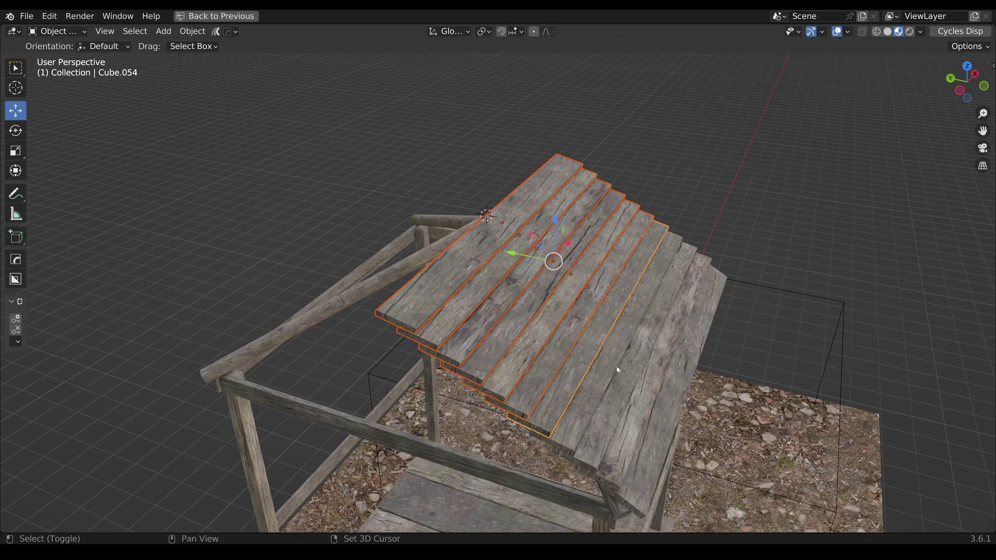
{"action": "left_click", "coordinate": [614, 350], "text": "shift"}
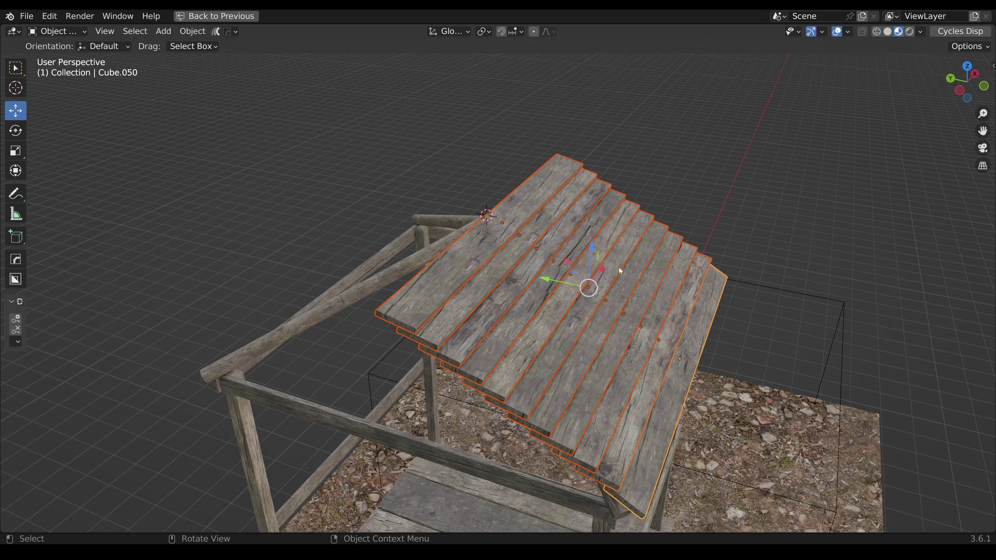
{"action": "key", "text": "period"}
{"action": "left_click", "coordinate": [698, 271]}
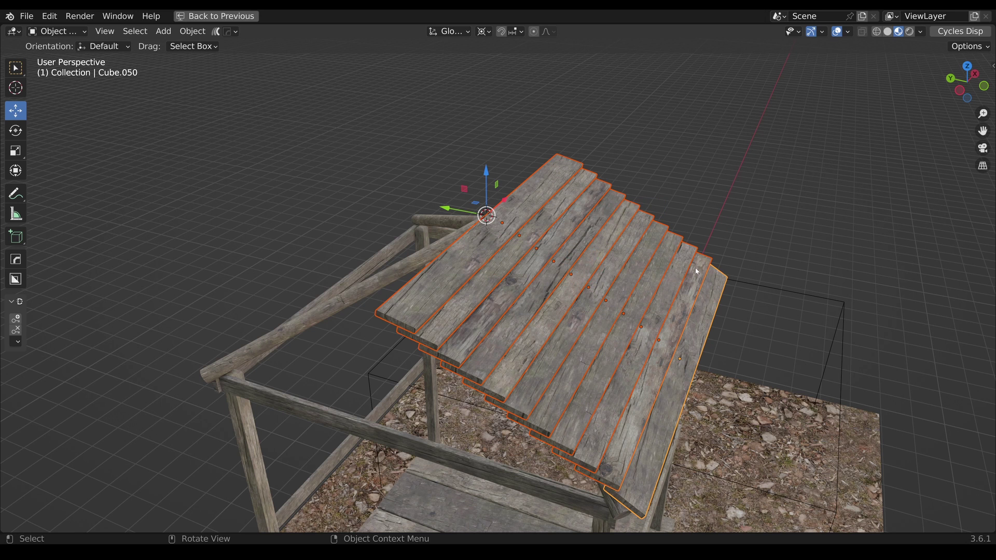
- Make linked duplicates of the selected planks and rotate them 180° about Z onto the opposite slope
{"action": "key", "text": "shift+d"}
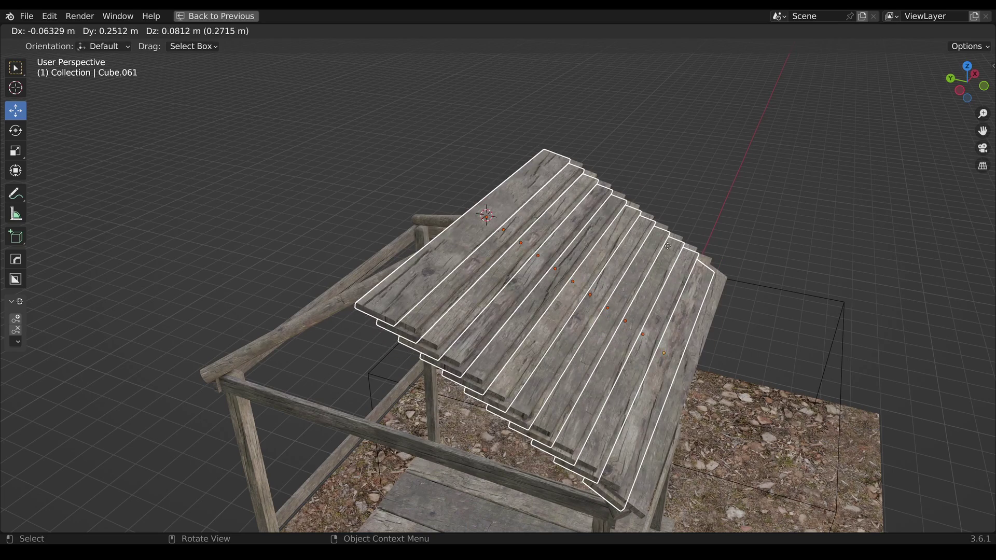
{"action": "key", "text": "r"}
{"action": "type", "text": "z"}
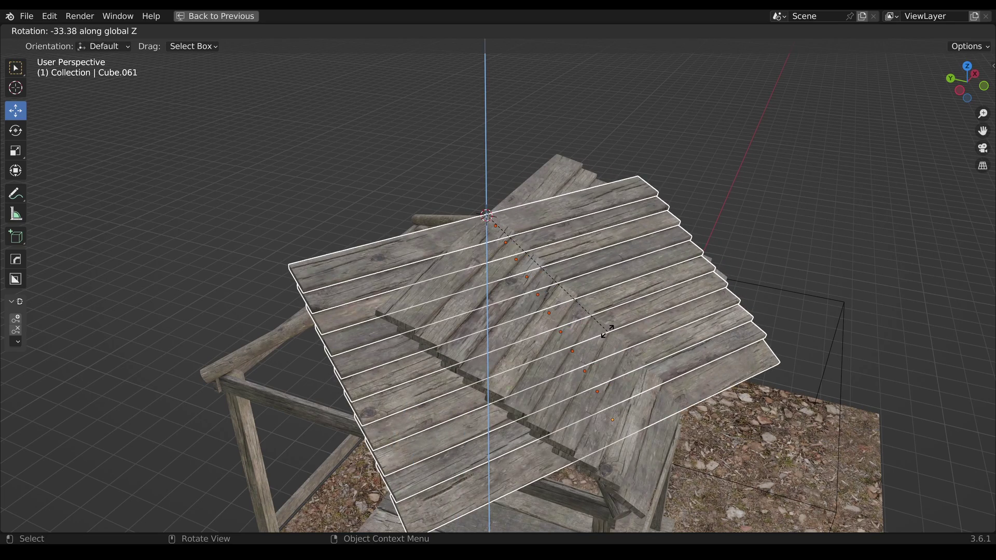
{"action": "type", "text": "180"}
{"action": "key", "text": "Return"}
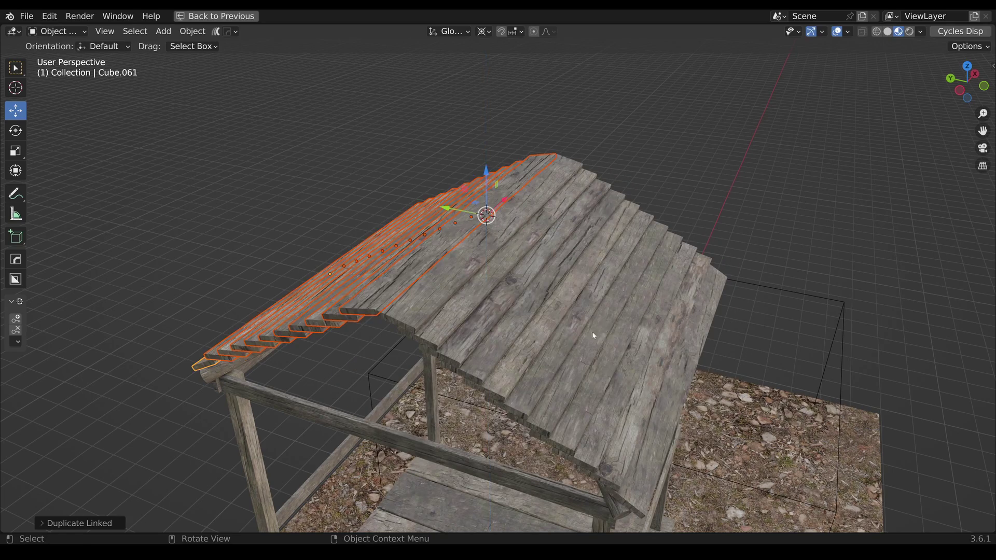
- Select the planks on both roof slopes, leaving the posts and supporting beams out of the selection
{"action": "middle_click_drag", "start_coordinate": [595, 336], "coordinate": [596, 284]}
{"action": "left_click", "coordinate": [531, 325]}
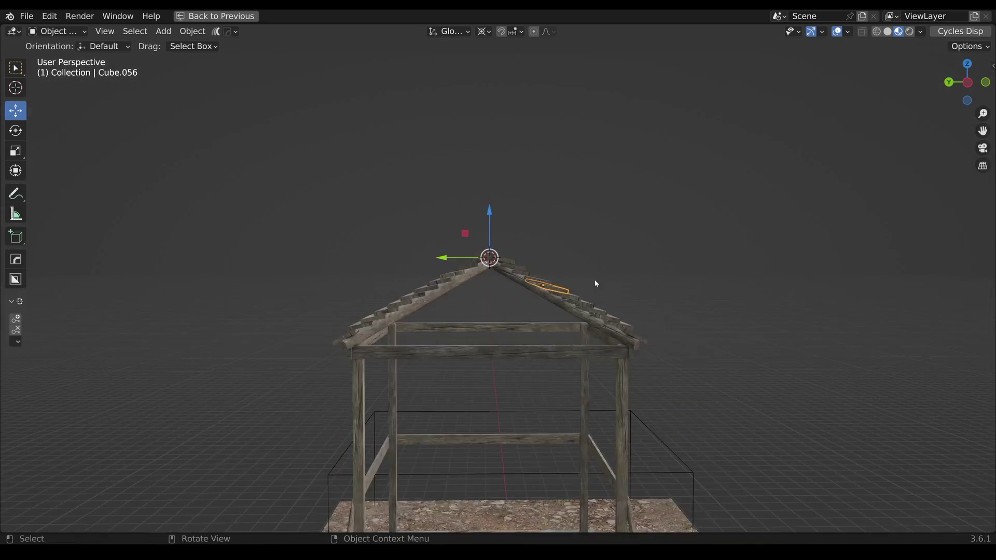
{"action": "left_click", "coordinate": [967, 82]}
{"action": "scroll", "coordinate": [502, 290], "scroll_direction": "up", "scroll_amount": 2}
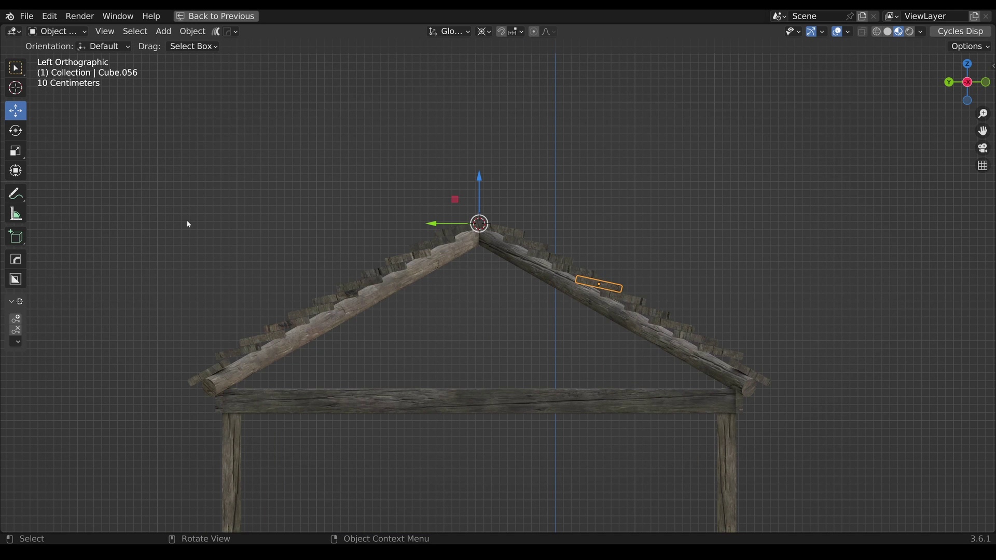
{"action": "left_click_drag", "start_coordinate": [132, 188], "coordinate": [662, 418]}
{"action": "scroll", "coordinate": [314, 439], "scroll_direction": "down", "scroll_amount": 1}
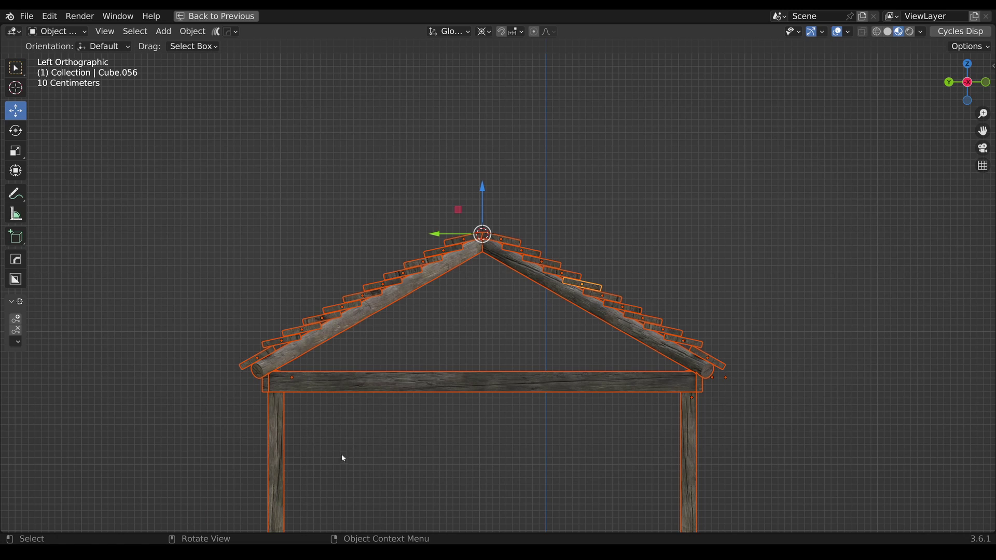
{"action": "left_click_drag", "start_coordinate": [364, 476], "coordinate": [273, 374], "text": "ctrl"}
{"action": "left_click_drag", "start_coordinate": [728, 472], "coordinate": [668, 368], "text": "ctrl"}
{"action": "middle_click_drag", "start_coordinate": [717, 344], "coordinate": [501, 244]}
- Adjust the height of all roof planks along Z so they sit closely on the sloped beams
{"action": "left_click_drag", "start_coordinate": [486, 198], "coordinate": [486, 214]}
{"action": "mouse_move", "coordinate": [486, 214]}
{"action": "middle_mouse_down"}
{"action": "mouse_move", "coordinate": [443, 332]}
{"action": "mouse_move", "coordinate": [479, 319]}
{"action": "mouse_move", "coordinate": [485, 217]}
{"action": "middle_mouse_up"}
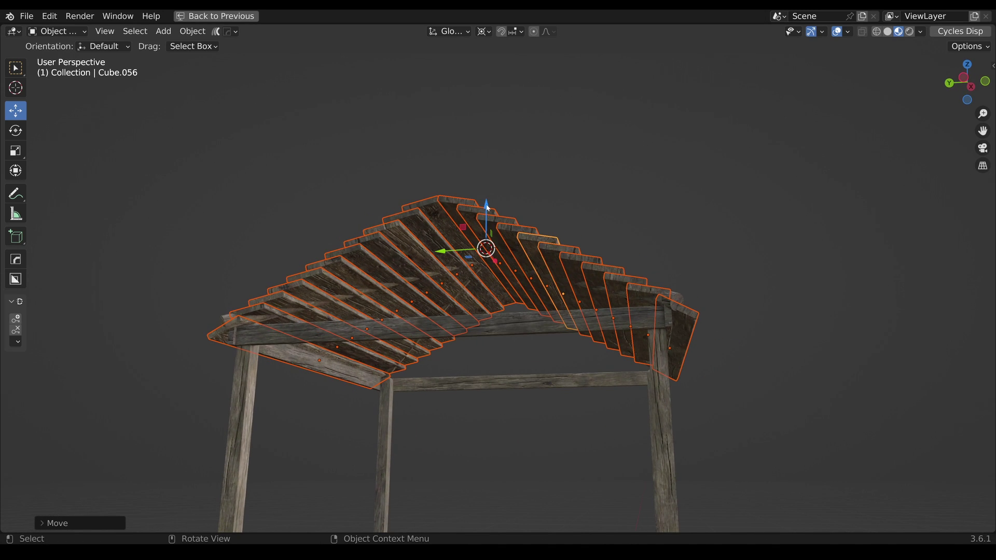
{"action": "left_click_drag", "start_coordinate": [487, 209], "coordinate": [488, 202]}
{"action": "middle_click_drag", "start_coordinate": [488, 203], "coordinate": [493, 224]}
{"action": "left_click_drag", "start_coordinate": [480, 181], "coordinate": [478, 184]}
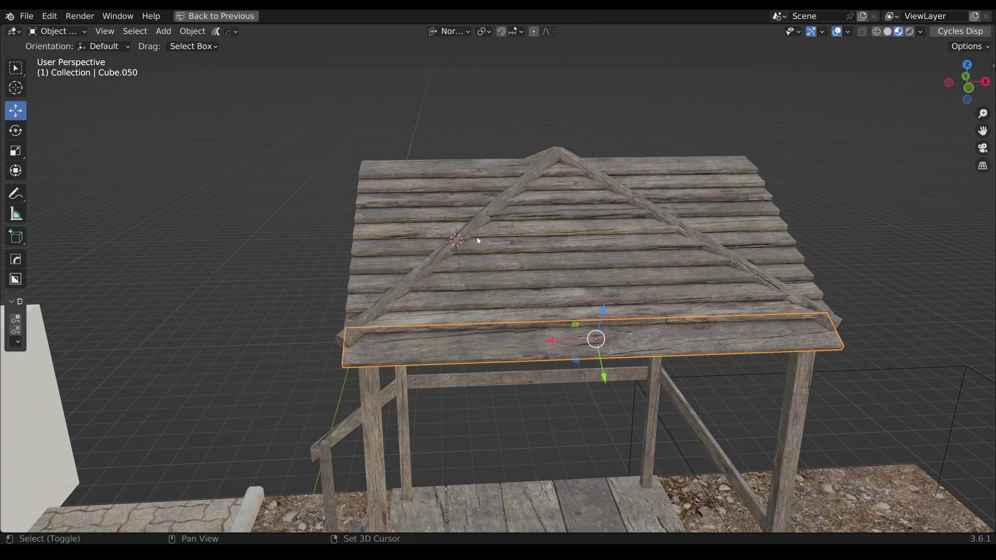
- Add a cube mesh and move it along X to the side of the roof
{"action": "key", "text": "shift+a"}
{"action": "left_click", "coordinate": [534, 249]}
{"action": "middle_click_drag", "start_coordinate": [534, 249], "coordinate": [522, 264]}
{"action": "left_click_drag", "start_coordinate": [521, 264], "coordinate": [408, 272]}
- Move the cube's faces in Edit Mode to stretch it into a long block as deep as the roof
{"action": "key", "text": "Tab"}
{"action": "left_click", "coordinate": [510, 332]}
{"action": "middle_click_drag", "start_coordinate": [407, 272], "coordinate": [530, 335]}
{"action": "left_click_drag", "start_coordinate": [534, 336], "coordinate": [651, 354]}
{"action": "middle_click_drag", "start_coordinate": [385, 399], "coordinate": [429, 400]}
{"action": "left_click_drag", "start_coordinate": [429, 400], "coordinate": [280, 394]}
{"action": "middle_click_drag", "start_coordinate": [280, 395], "coordinate": [420, 136]}
- Move the block's upper inner edge along global X until the slanted side lines up with the sloped beam
{"action": "key", "text": "2"}
{"action": "left_click", "coordinate": [450, 32]}
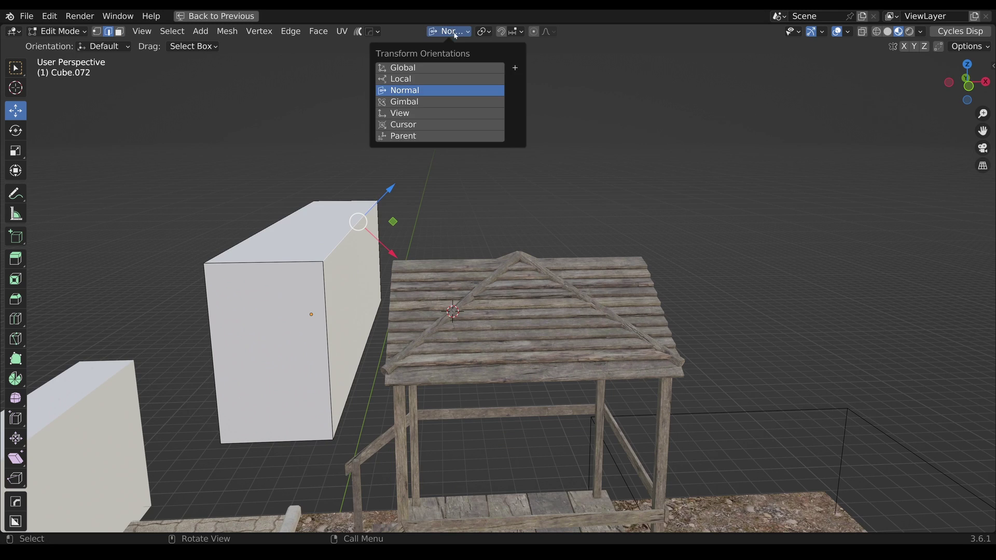
{"action": "left_click_drag", "start_coordinate": [414, 232], "coordinate": [569, 232]}
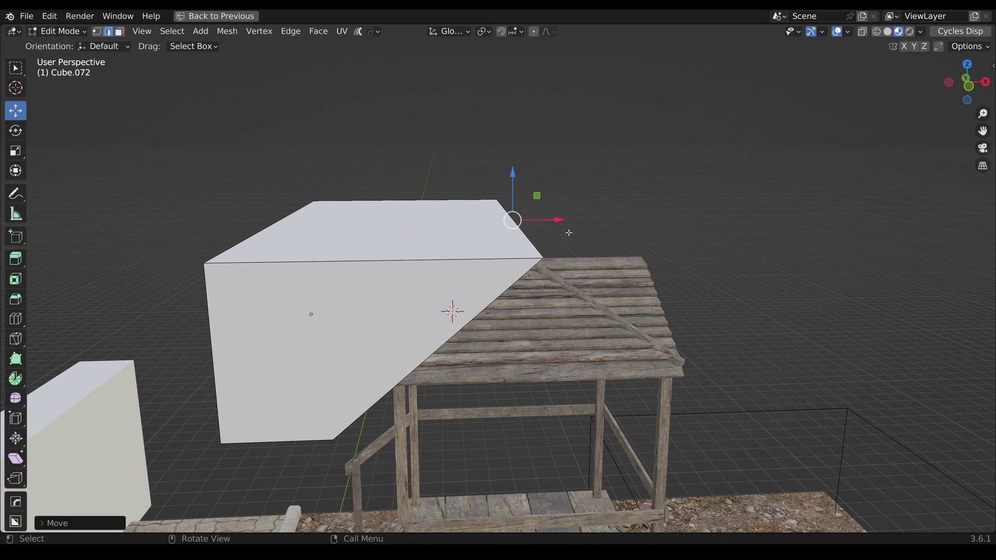
{"action": "left_click", "coordinate": [974, 96]}
{"action": "scroll", "coordinate": [473, 296], "scroll_direction": "up", "scroll_amount": 4}
{"action": "left_click_drag", "start_coordinate": [581, 144], "coordinate": [746, 174]}
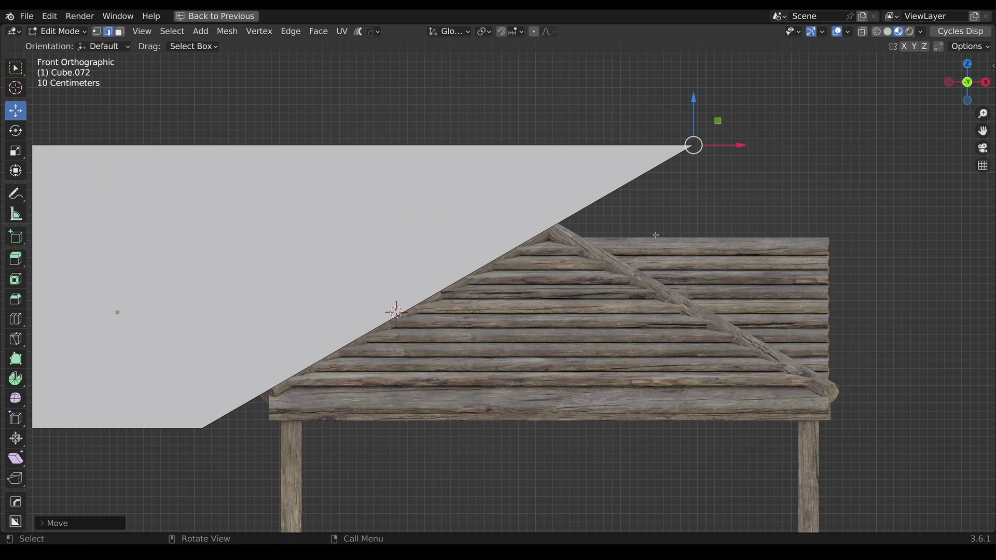
- Return to Object Mode, restore the full window layout and add a Mirror modifier to the slanted block
{"action": "key", "text": "Tab"}
{"action": "middle_click_drag", "start_coordinate": [656, 235], "coordinate": [532, 287]}
{"action": "key", "text": "ctrl+space"}
{"action": "left_click", "coordinate": [882, 233]}
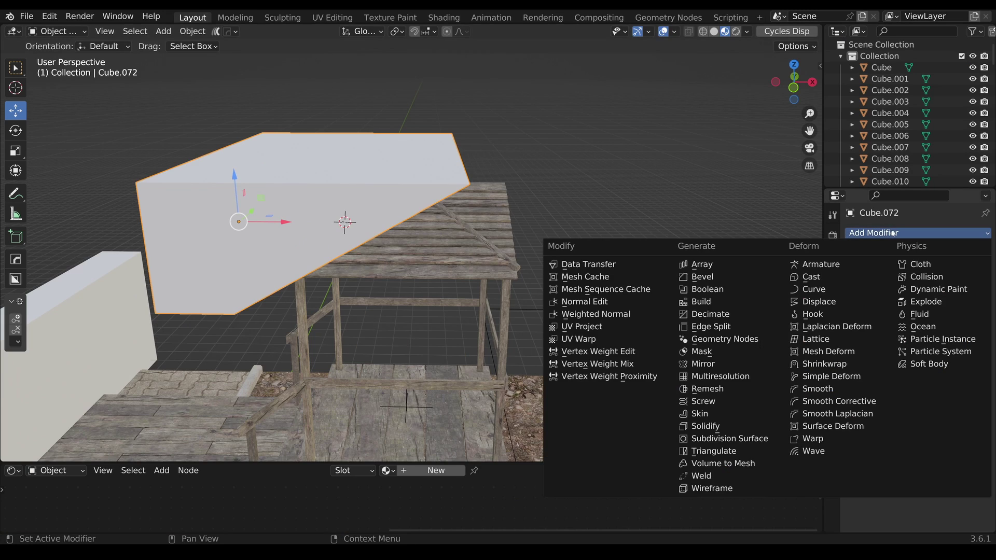
{"action": "left_click", "coordinate": [702, 364]}
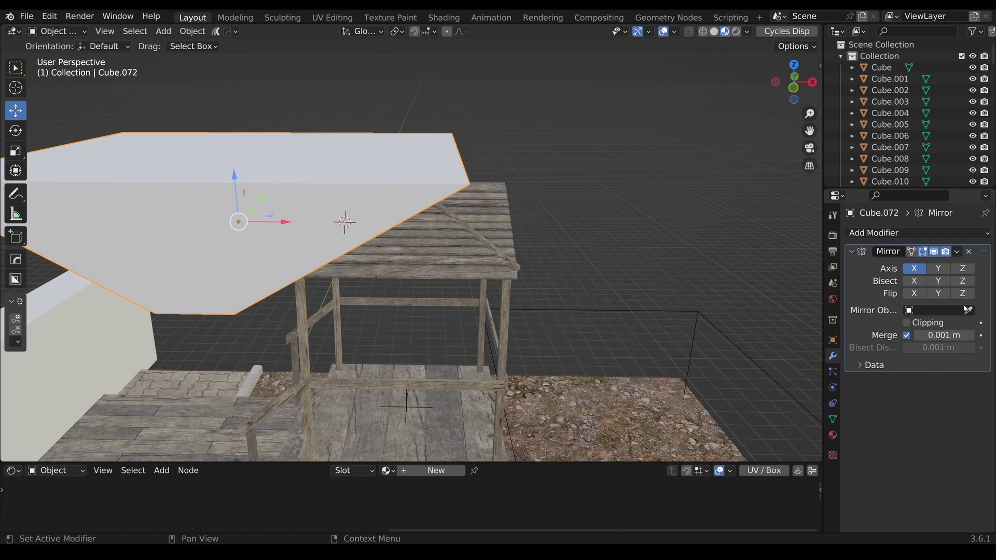
- Use the Empty at the deck's centre as the mirror object, enable Clipping and apply the Mirror modifier
{"action": "left_click", "coordinate": [412, 404]}
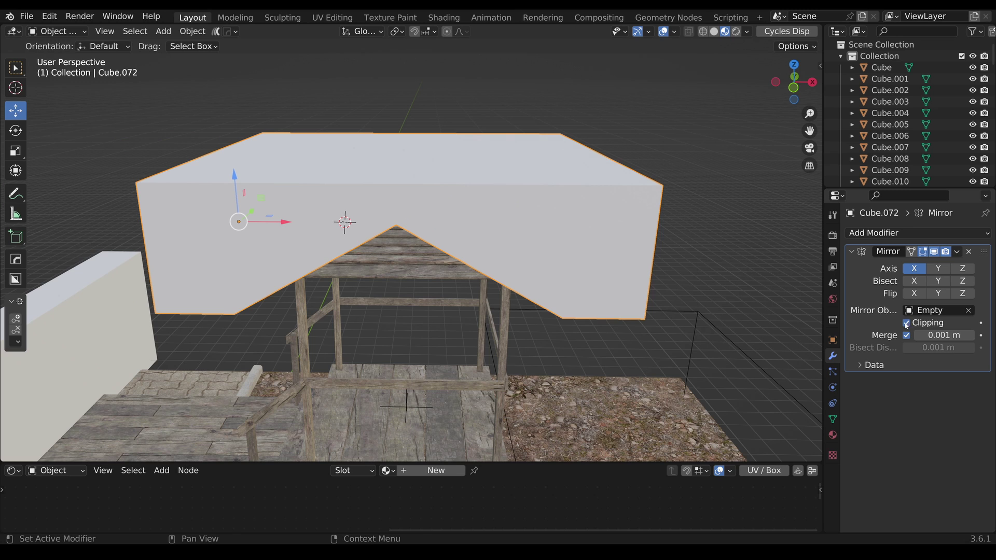
{"action": "left_click", "coordinate": [957, 253]}
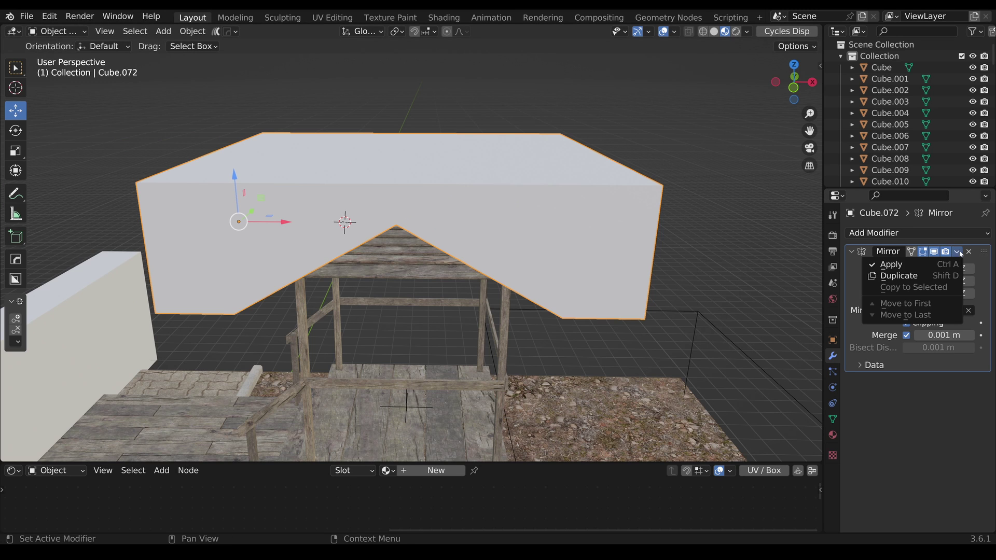
{"action": "left_click", "coordinate": [941, 271]}
- Change the mirrored block's viewport display from textured to bounds so the roof can be seen through it
{"action": "middle_click_drag", "start_coordinate": [522, 266], "coordinate": [799, 301]}
{"action": "left_click", "coordinate": [832, 340]}
{"action": "scroll", "coordinate": [874, 438], "scroll_direction": "down", "scroll_amount": 4}
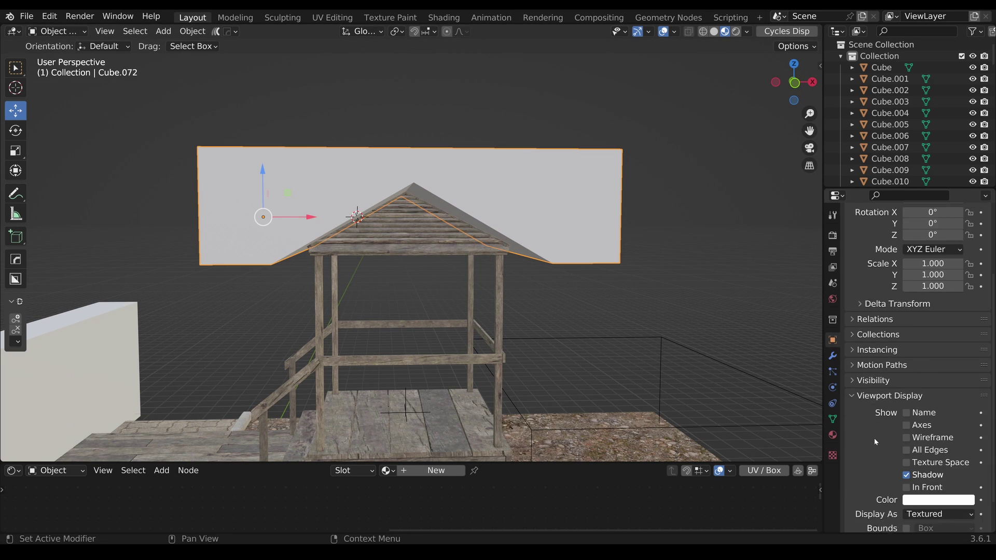
{"action": "scroll", "coordinate": [873, 438], "scroll_direction": "down", "scroll_amount": 2}
{"action": "left_click", "coordinate": [939, 477]}
{"action": "left_click", "coordinate": [928, 465]}
- Add a Boolean Difference modifier to a low front roof plank, using the mirrored block Cube.072 as the cutting object
{"action": "middle_click_drag", "start_coordinate": [456, 224], "coordinate": [452, 253]}
{"action": "scroll", "coordinate": [415, 265], "scroll_direction": "up", "scroll_amount": 3}
{"action": "left_click", "coordinate": [374, 278]}
{"action": "middle_click_drag", "start_coordinate": [375, 280], "coordinate": [402, 301]}
{"action": "left_click", "coordinate": [406, 282]}
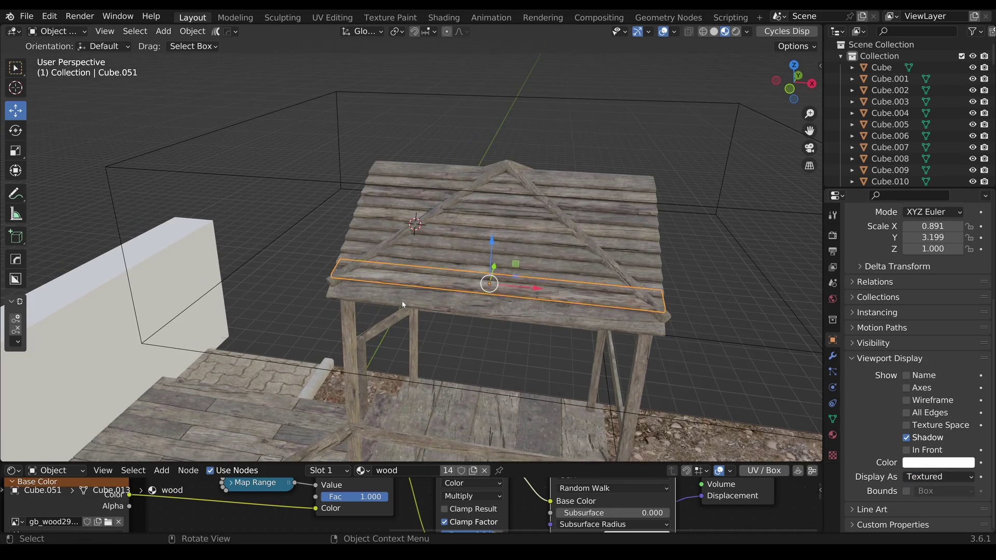
{"action": "left_click", "coordinate": [833, 356]}
{"action": "left_click", "coordinate": [918, 233]}
{"action": "left_click", "coordinate": [706, 290]}
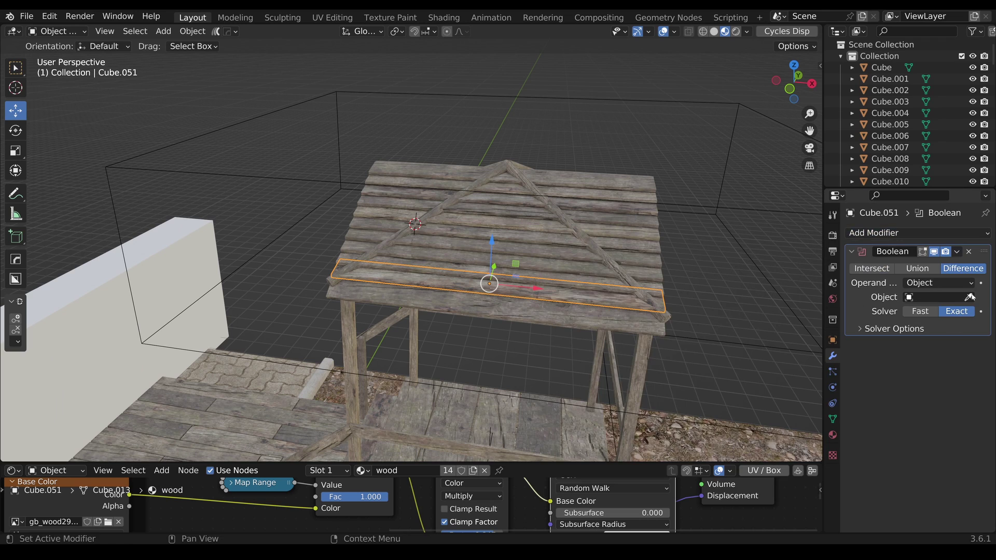
{"action": "left_click", "coordinate": [246, 118]}
- Select the other roof planks on both slopes and copy the Boolean modifier to them from the front plank
{"action": "middle_click_drag", "start_coordinate": [266, 194], "coordinate": [399, 213]}
{"action": "middle_click_drag", "start_coordinate": [400, 250], "coordinate": [295, 219]}
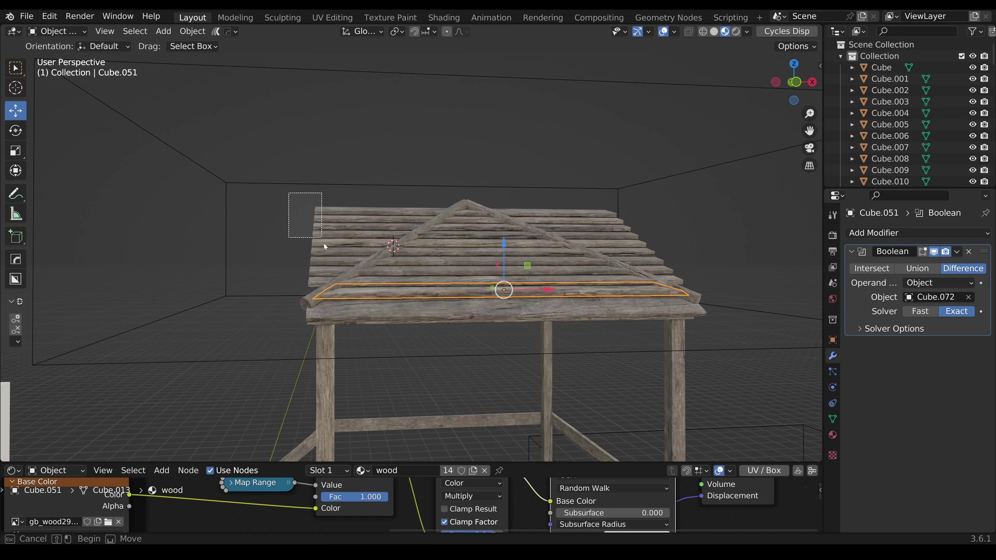
{"action": "left_click_drag", "start_coordinate": [325, 247], "coordinate": [334, 310]}
{"action": "left_click_drag", "start_coordinate": [263, 302], "coordinate": [301, 369]}
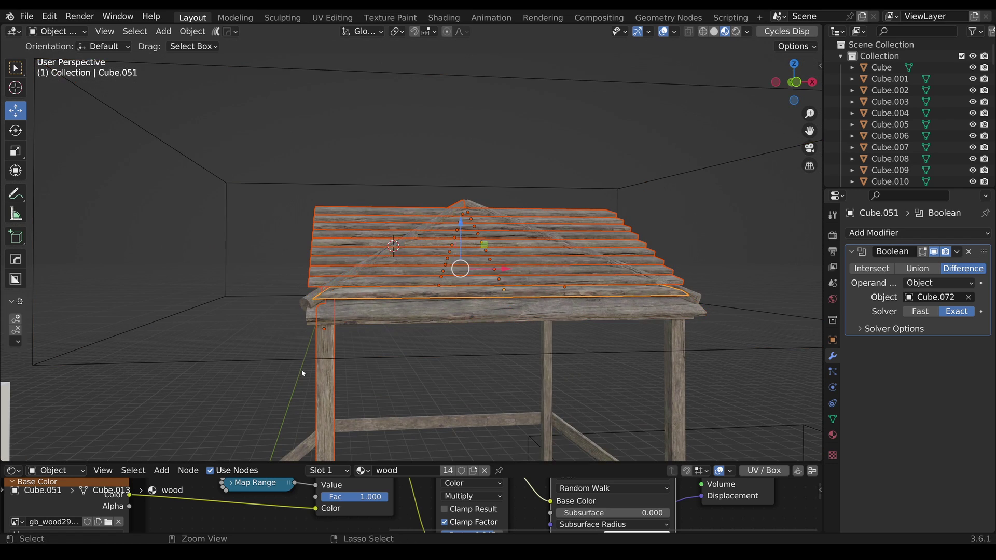
{"action": "middle_click_drag", "start_coordinate": [301, 369], "coordinate": [341, 345]}
{"action": "left_click_drag", "start_coordinate": [341, 348], "coordinate": [461, 414]}
{"action": "middle_click_drag", "start_coordinate": [461, 414], "coordinate": [498, 345]}
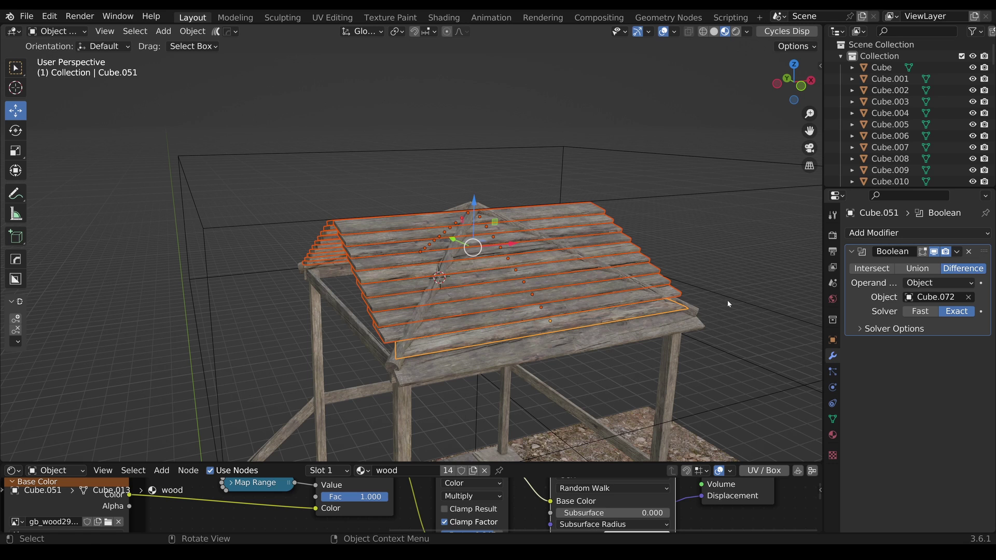
{"action": "key", "text": "ctrl+l"}
{"action": "left_click", "coordinate": [545, 331]}
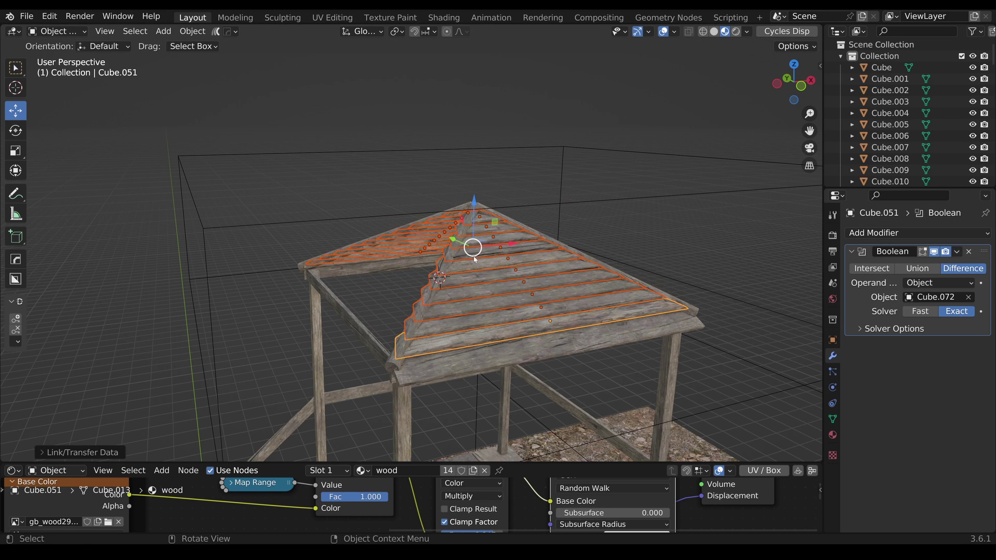
- Duplicate the planks of both slopes together with the cutting block and rotate the copies 90° around global Z
{"action": "middle_click_drag", "start_coordinate": [542, 327], "coordinate": [474, 244]}
{"action": "scroll", "coordinate": [523, 227], "scroll_direction": "down", "scroll_amount": 3}
{"action": "middle_click_drag", "start_coordinate": [418, 385], "coordinate": [420, 351]}
{"action": "left_click", "coordinate": [442, 362]}
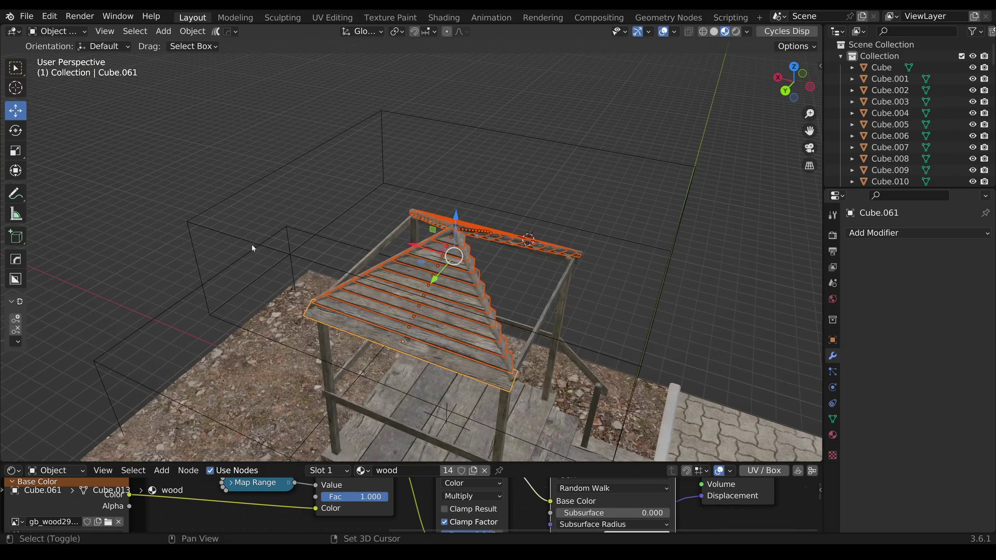
{"action": "middle_click_drag", "start_coordinate": [253, 248], "coordinate": [475, 237]}
{"action": "left_click", "coordinate": [206, 210]}
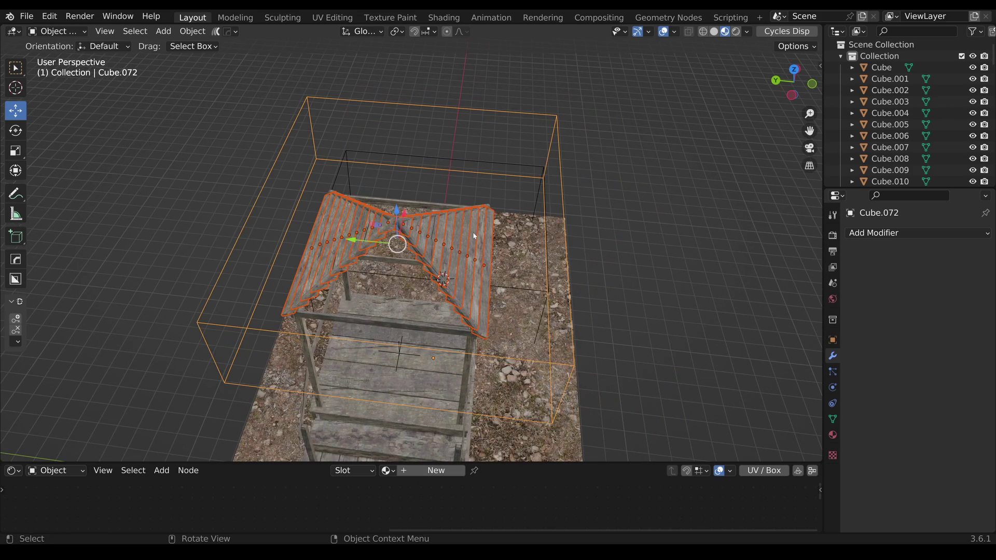
{"action": "key", "text": "shift+d"}
{"action": "type", "text": "r"}
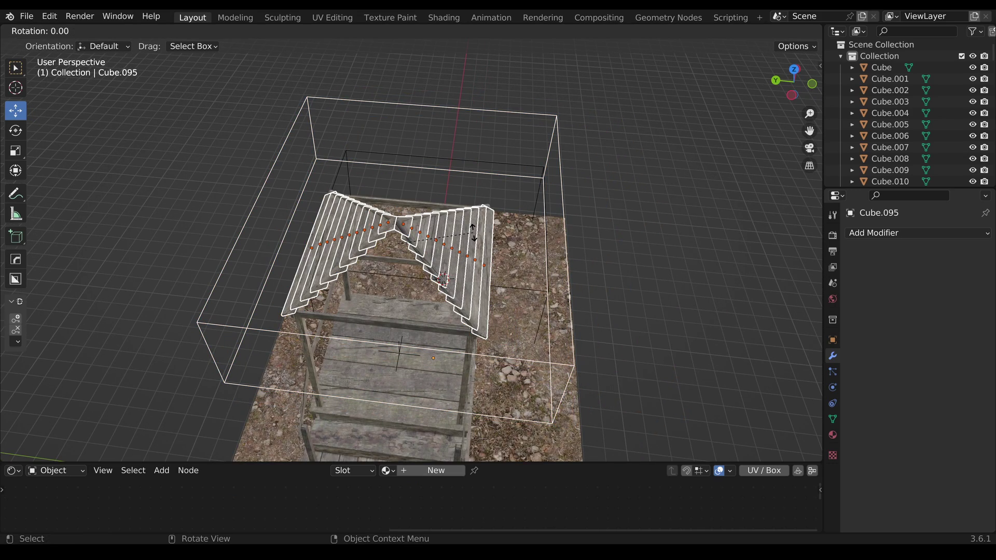
{"action": "type", "text": "z90"}
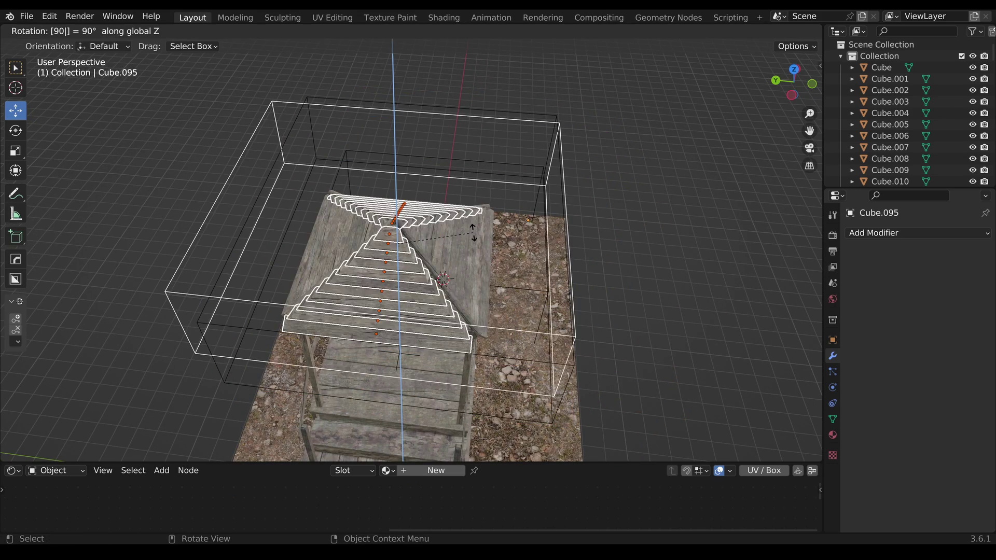
{"action": "key", "text": "Return"}
- Align the rotated copies with the side slopes in front view and shift them along Y to centre them on the peak
{"action": "middle_click_drag", "start_coordinate": [473, 234], "coordinate": [414, 219]}
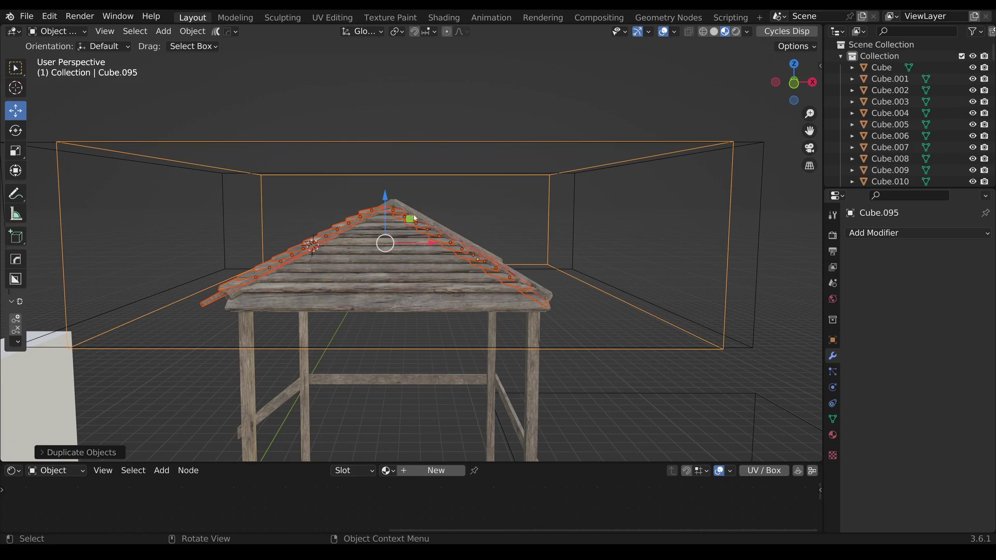
{"action": "left_click", "coordinate": [799, 83]}
{"action": "left_click", "coordinate": [795, 83]}
{"action": "scroll", "coordinate": [426, 211], "scroll_direction": "up", "scroll_amount": 4}
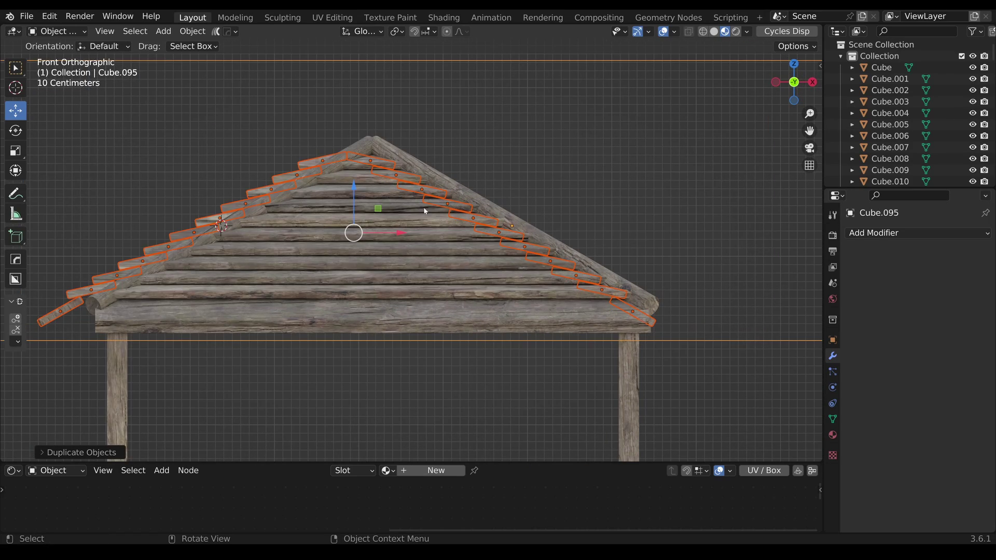
{"action": "left_click_drag", "start_coordinate": [378, 210], "coordinate": [404, 199]}
{"action": "middle_click_drag", "start_coordinate": [404, 199], "coordinate": [447, 260]}
{"action": "scroll", "coordinate": [373, 270], "scroll_direction": "up", "scroll_amount": 5}
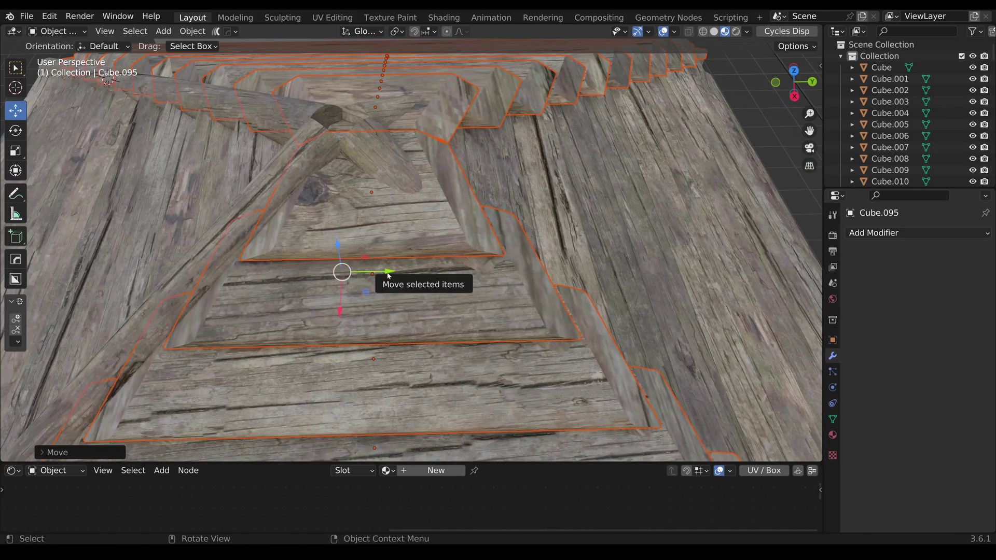
{"action": "left_click_drag", "start_coordinate": [388, 273], "coordinate": [361, 273]}
- Lower the rotated planks along Z until they sit against the sloped corner beams
{"action": "scroll", "coordinate": [361, 272], "scroll_direction": "down", "scroll_amount": 3}
{"action": "middle_click_drag", "start_coordinate": [362, 273], "coordinate": [428, 215]}
{"action": "left_click_drag", "start_coordinate": [343, 229], "coordinate": [344, 246]}
{"action": "scroll", "coordinate": [425, 254], "scroll_direction": "down", "scroll_amount": 3}
{"action": "middle_click_drag", "start_coordinate": [441, 255], "coordinate": [293, 210]}
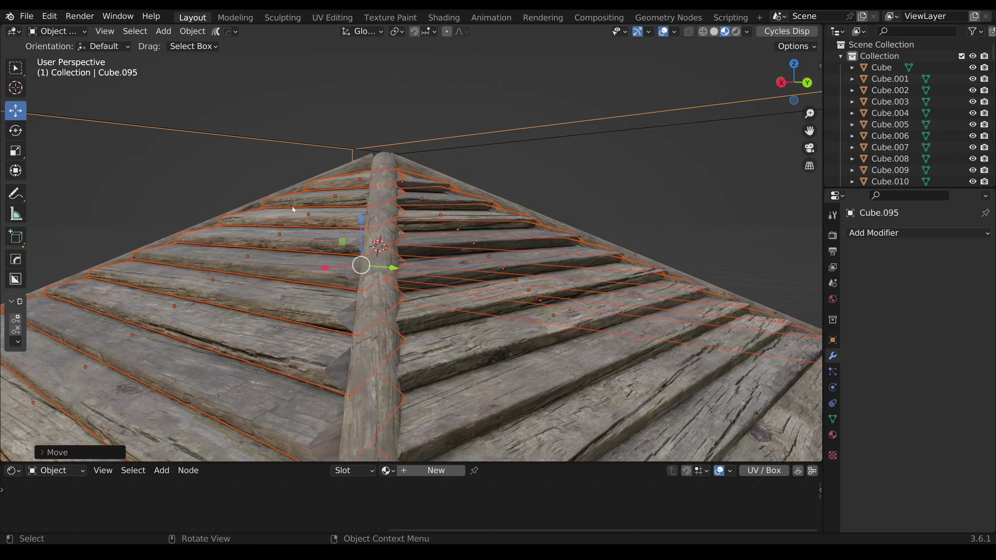
{"action": "left_click_drag", "start_coordinate": [361, 220], "coordinate": [360, 228]}
{"action": "scroll", "coordinate": [374, 239], "scroll_direction": "down", "scroll_amount": 6}
- Edit the rotated cutting block and move its lower slanted edge along Y to adjust where the planks are trimmed
{"action": "middle_click_drag", "start_coordinate": [526, 395], "coordinate": [580, 414]}
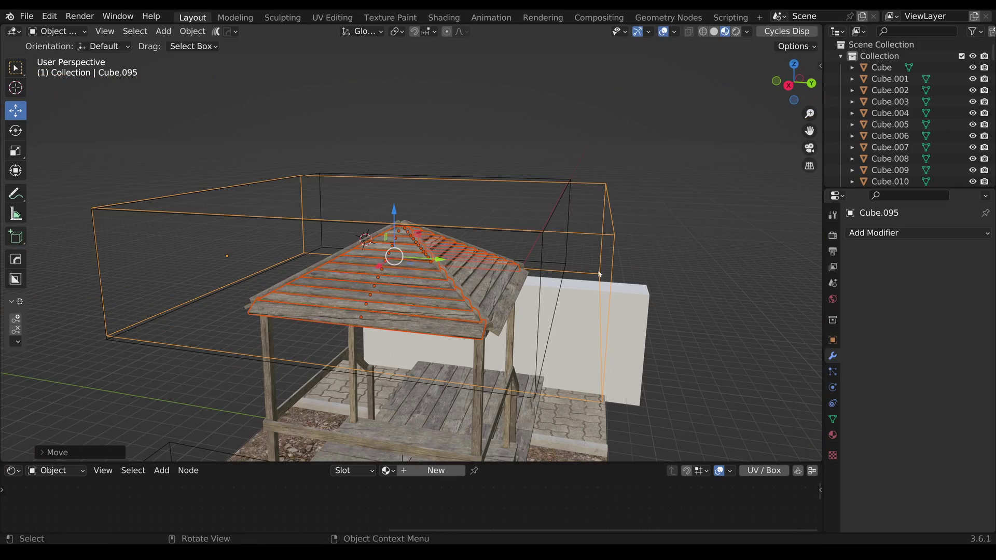
{"action": "left_click", "coordinate": [561, 299]}
{"action": "key", "text": "Tab"}
{"action": "middle_click_drag", "start_coordinate": [555, 319], "coordinate": [561, 291]}
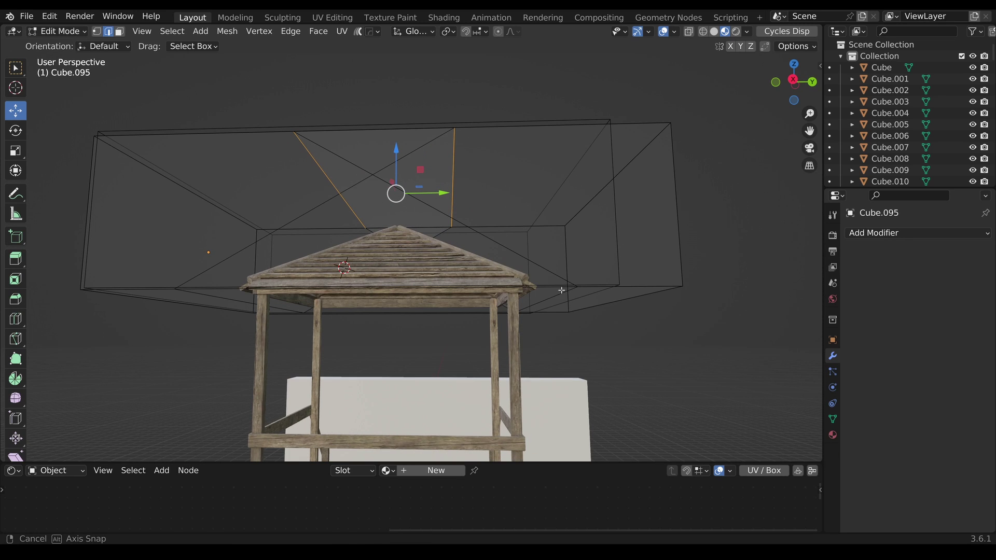
{"action": "left_click", "coordinate": [321, 245]}
{"action": "scroll", "coordinate": [352, 243], "scroll_direction": "up", "scroll_amount": 4}
{"action": "middle_click_drag", "start_coordinate": [353, 244], "coordinate": [250, 309]}
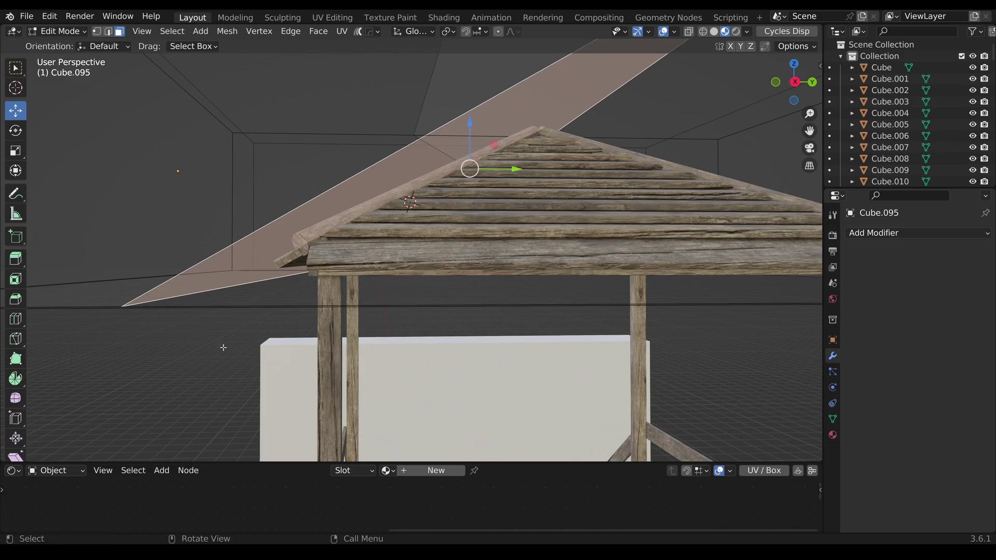
{"action": "key", "text": "1"}
{"action": "left_click", "coordinate": [278, 276]}
{"action": "key", "text": "g"}
{"action": "key", "text": "y"}
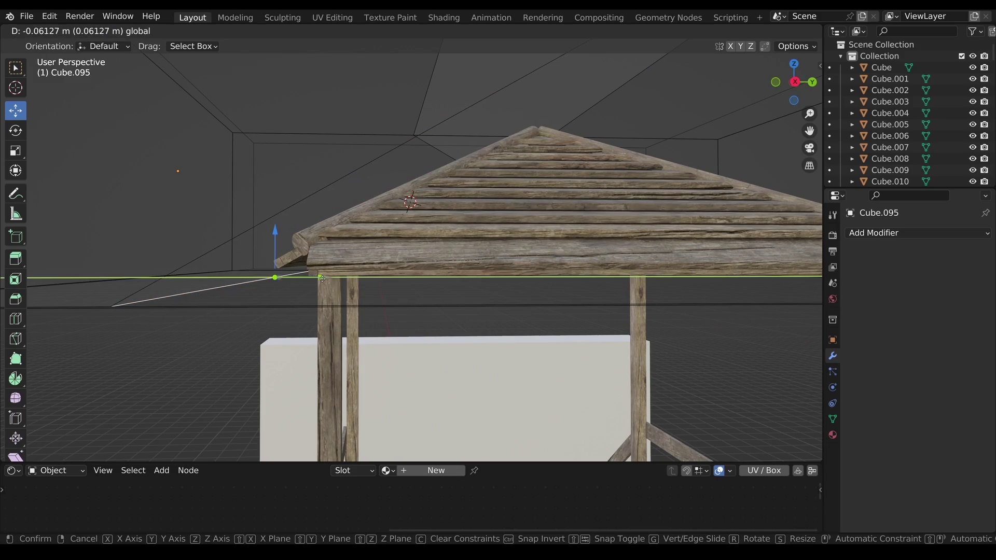
{"action": "left_click", "coordinate": [322, 279]}
- Return to Object Mode and hide both bounds-displayed cutting blocks around the roof
{"action": "middle_click_drag", "start_coordinate": [322, 278], "coordinate": [530, 279]}
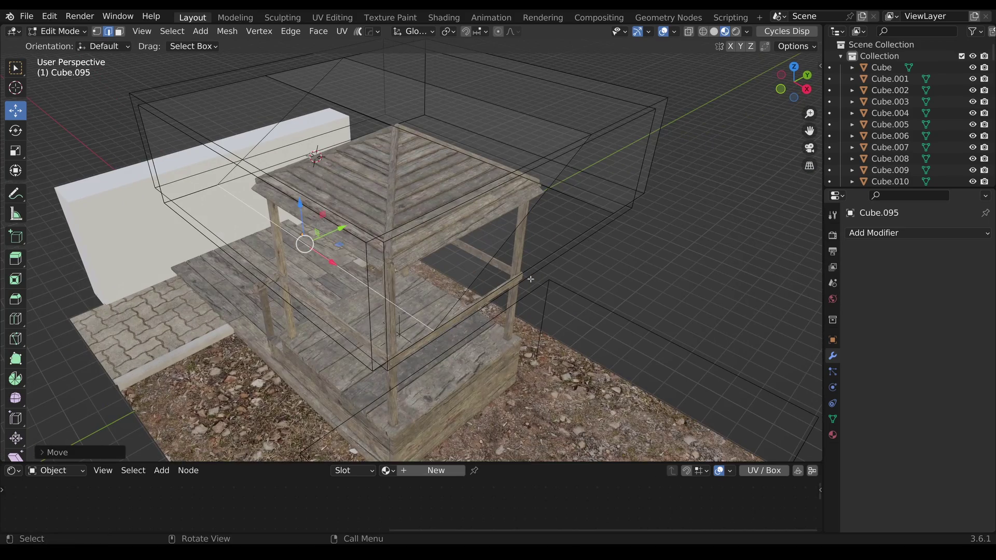
{"action": "middle_click_drag", "start_coordinate": [473, 312], "coordinate": [407, 294]}
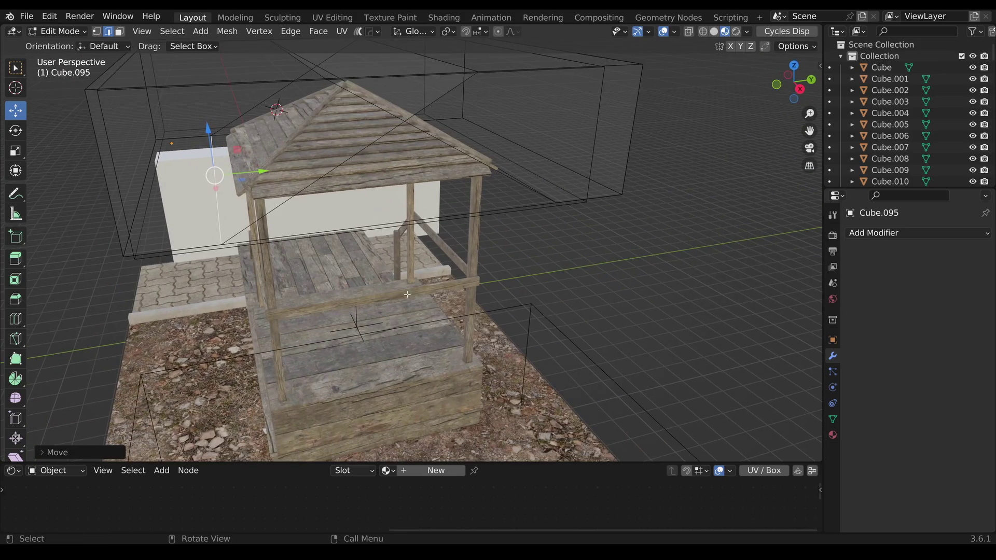
{"action": "middle_click_drag", "start_coordinate": [406, 349], "coordinate": [455, 216]}
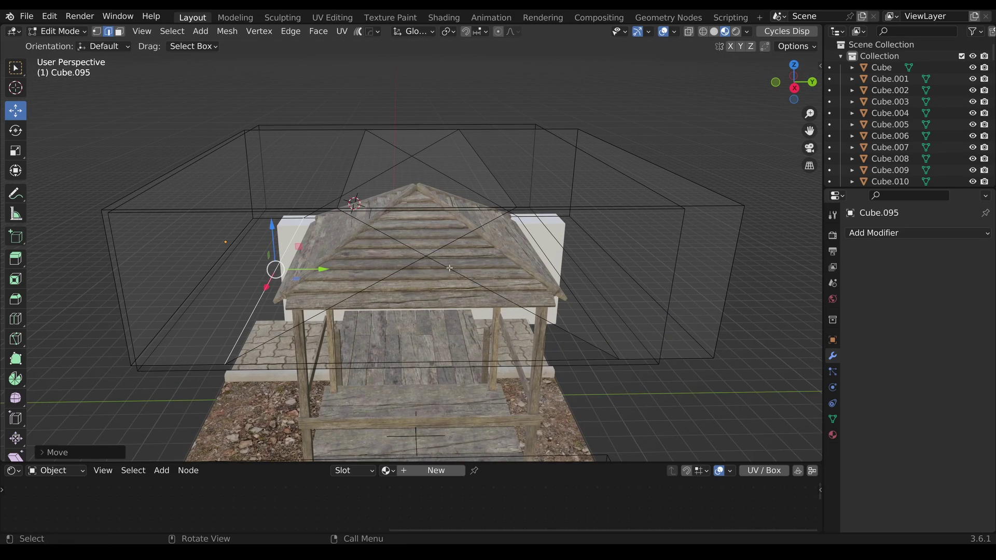
{"action": "middle_click_drag", "start_coordinate": [419, 279], "coordinate": [450, 307]}
{"action": "key", "text": "Tab"}
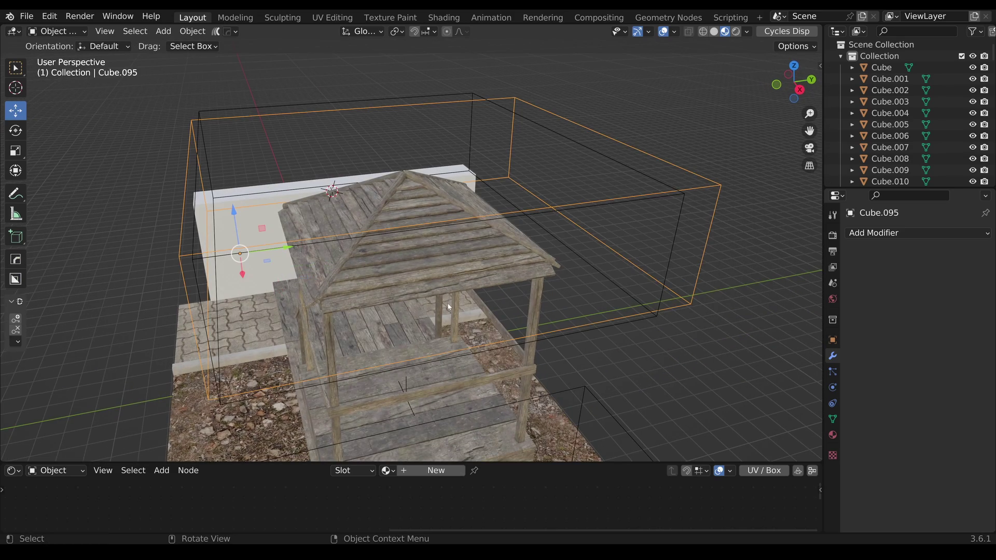
{"action": "key", "text": "alt+a"}
{"action": "left_click", "coordinate": [509, 201]}
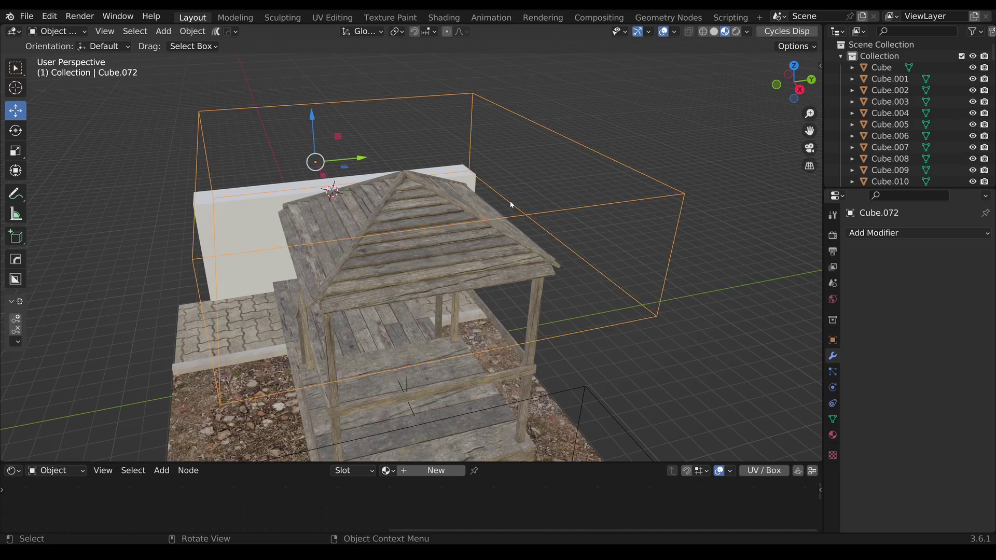
- Enlarge the Shader Editor, select a deck plank and expand the Map Range node feeding the wood material's Value input
{"action": "middle_click_drag", "start_coordinate": [507, 204], "coordinate": [482, 415]}
{"action": "left_click_drag", "start_coordinate": [484, 464], "coordinate": [457, 349]}
{"action": "scroll", "coordinate": [439, 259], "scroll_direction": "up", "scroll_amount": 3}
{"action": "left_click", "coordinate": [270, 239]}
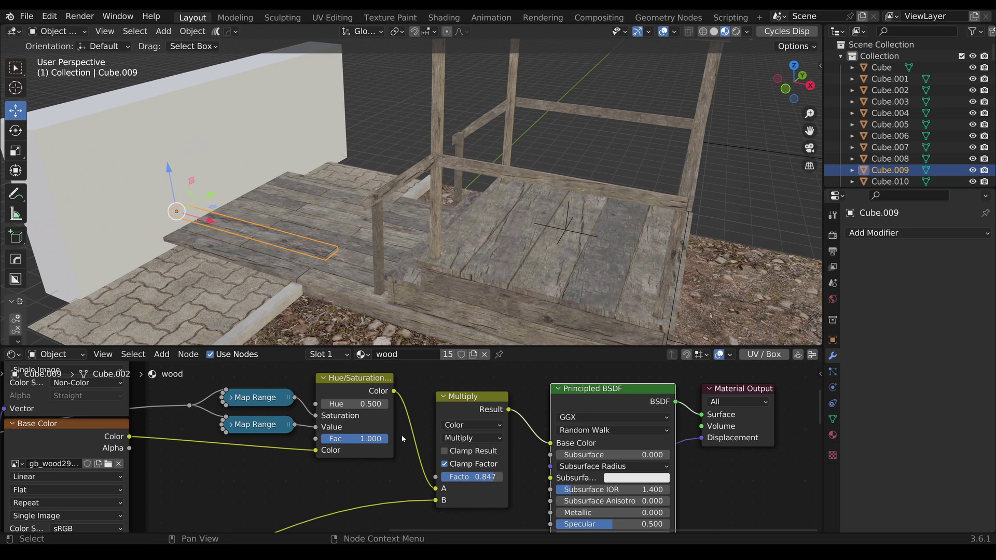
{"action": "left_click", "coordinate": [231, 425]}
{"action": "middle_click_drag", "start_coordinate": [272, 437], "coordinate": [357, 387]}
{"action": "scroll", "coordinate": [352, 393], "scroll_direction": "up", "scroll_amount": 2}
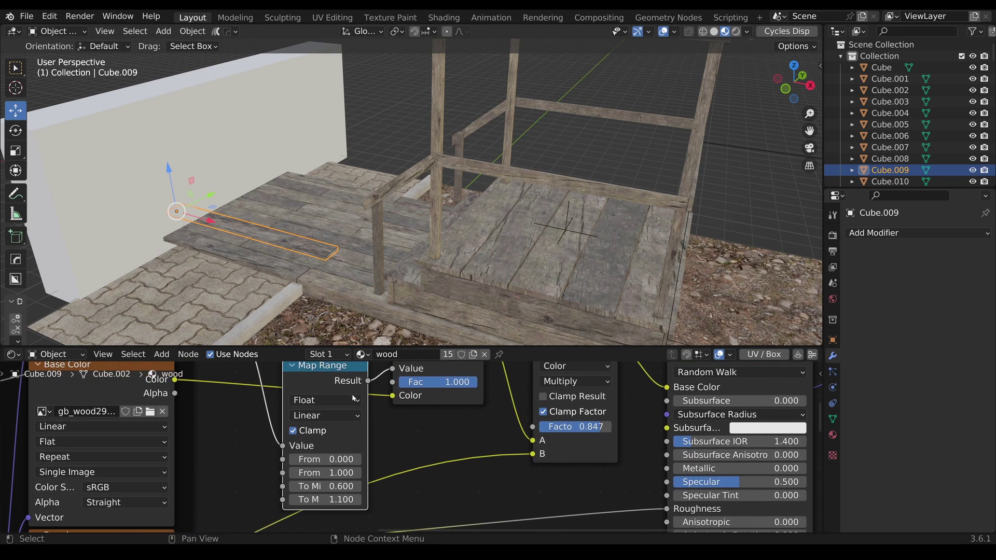
- Set the Map Range node for the wood's Value to a To Min of 0.8 and a To Max of 1.5
{"action": "middle_click_drag", "start_coordinate": [366, 425], "coordinate": [436, 399]}
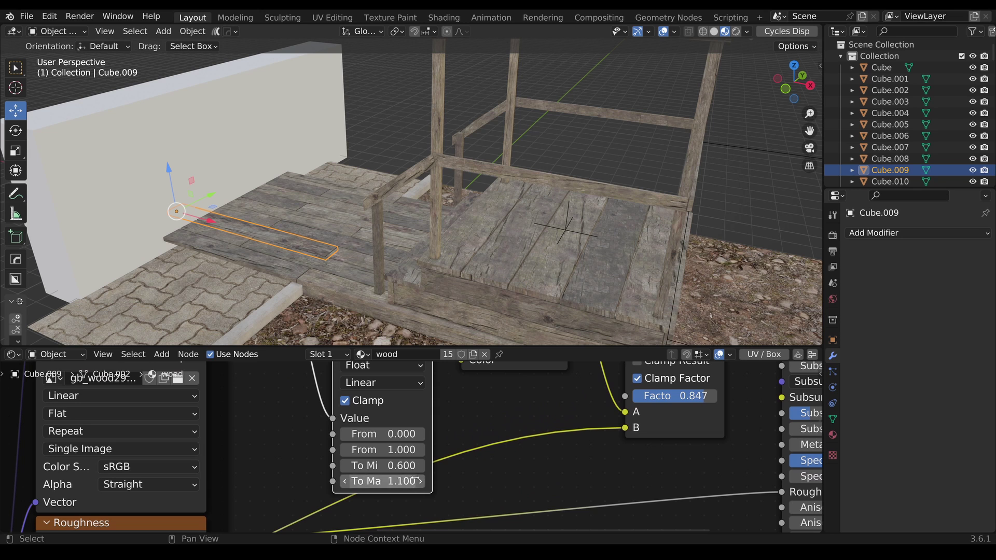
{"action": "scroll", "coordinate": [430, 425], "scroll_direction": "down", "scroll_amount": 2}
{"action": "left_click_drag", "start_coordinate": [352, 377], "coordinate": [364, 377]}
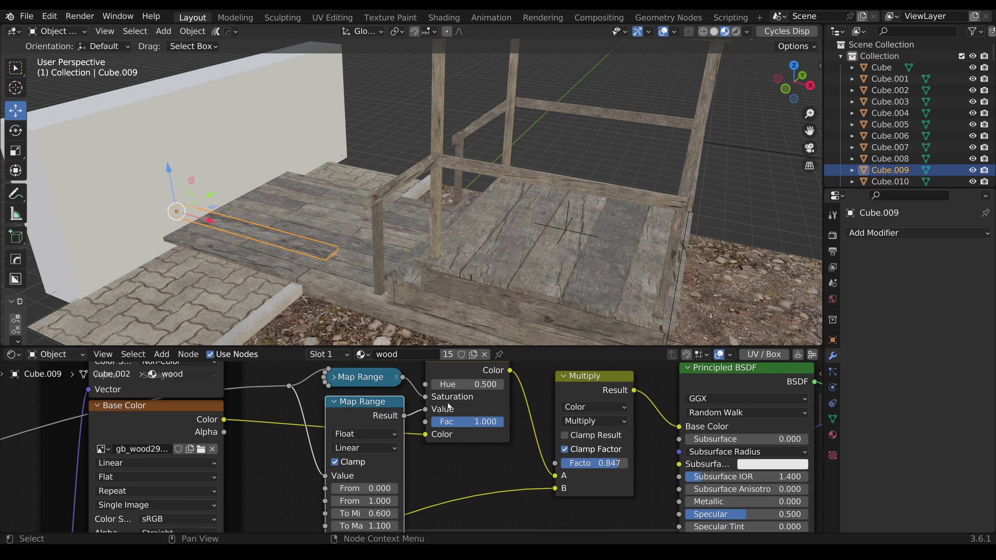
{"action": "middle_click_drag", "start_coordinate": [430, 436], "coordinate": [420, 390]}
{"action": "scroll", "coordinate": [403, 435], "scroll_direction": "up", "scroll_amount": 1}
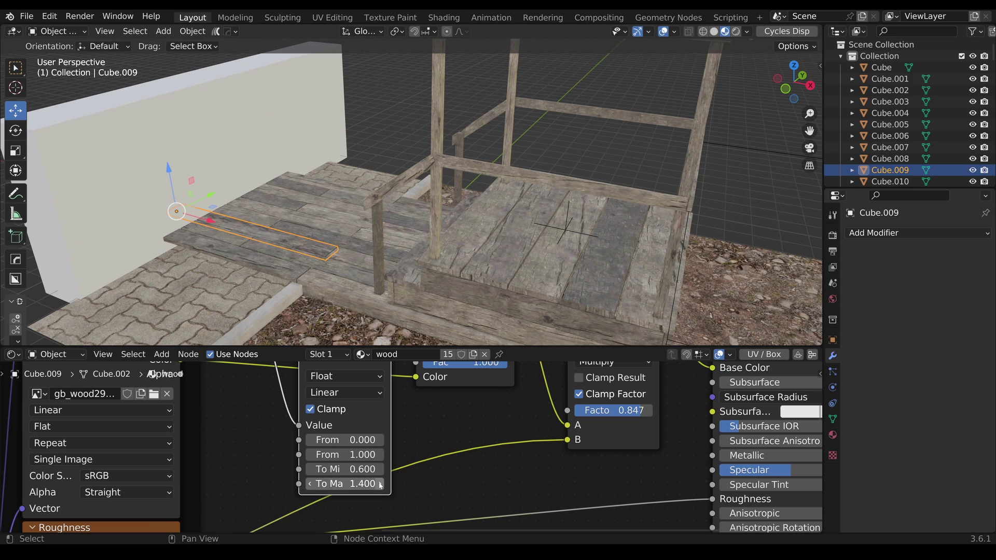
{"action": "left_click_drag", "start_coordinate": [363, 469], "coordinate": [384, 470]}
- Switch the viewport to Rendered shading and enable the HDRI handler in the World settings
{"action": "scroll", "coordinate": [402, 270], "scroll_direction": "down", "scroll_amount": 4}
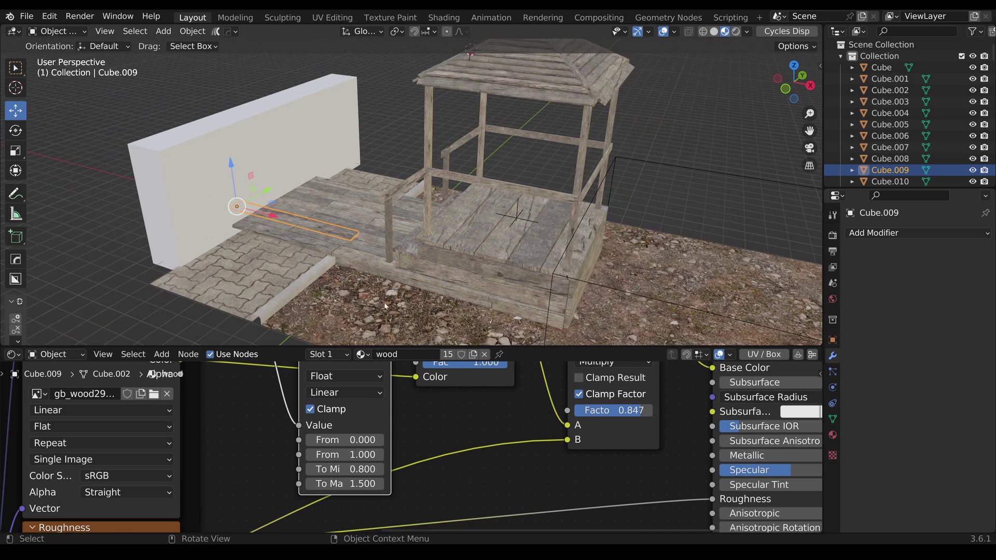
{"action": "middle_click_drag", "start_coordinate": [402, 269], "coordinate": [429, 279]}
{"action": "scroll", "coordinate": [421, 275], "scroll_direction": "up", "scroll_amount": 1}
{"action": "scroll", "coordinate": [430, 285], "scroll_direction": "up", "scroll_amount": 1}
{"action": "scroll", "coordinate": [430, 279], "scroll_direction": "down", "scroll_amount": 2}
{"action": "left_click", "coordinate": [736, 32]}
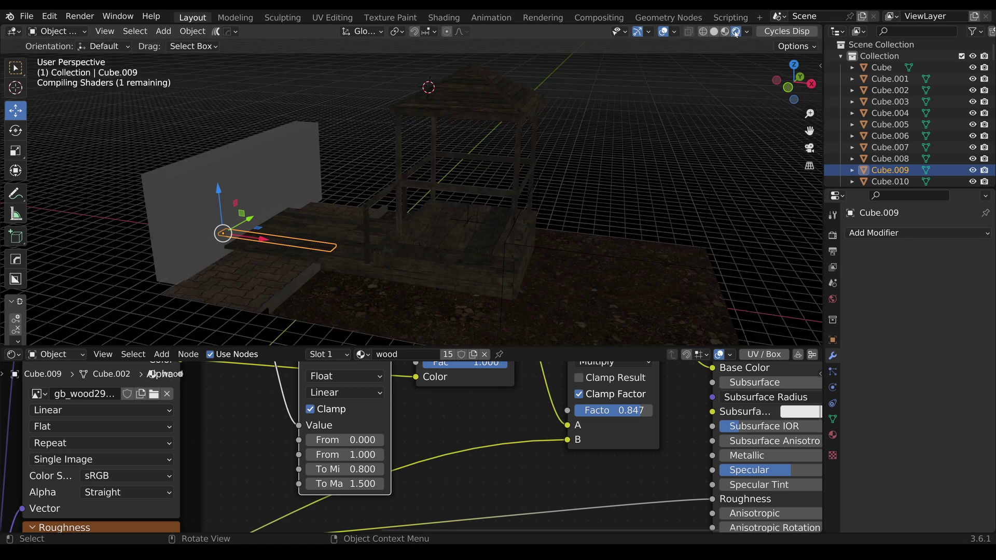
{"action": "left_click", "coordinate": [832, 299]}
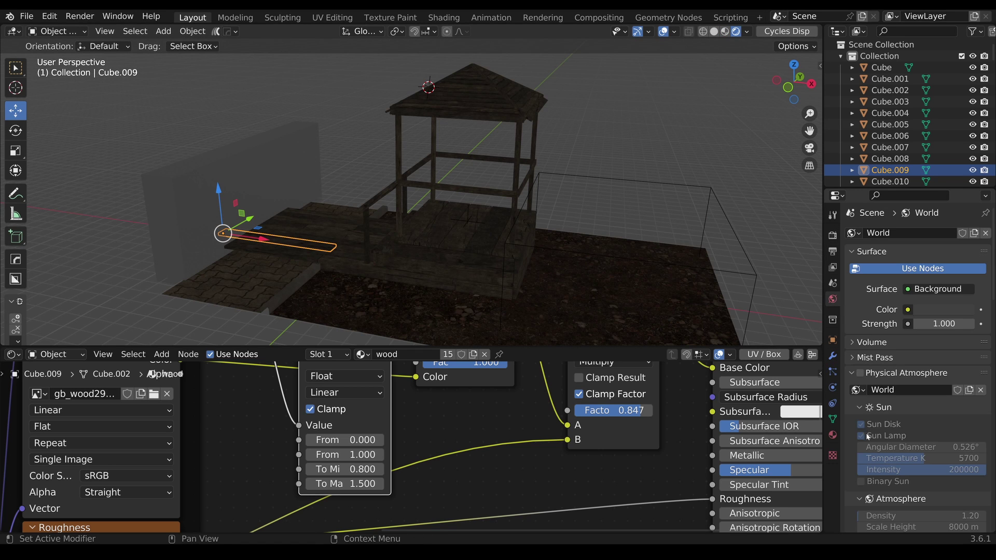
{"action": "left_click", "coordinate": [852, 374]}
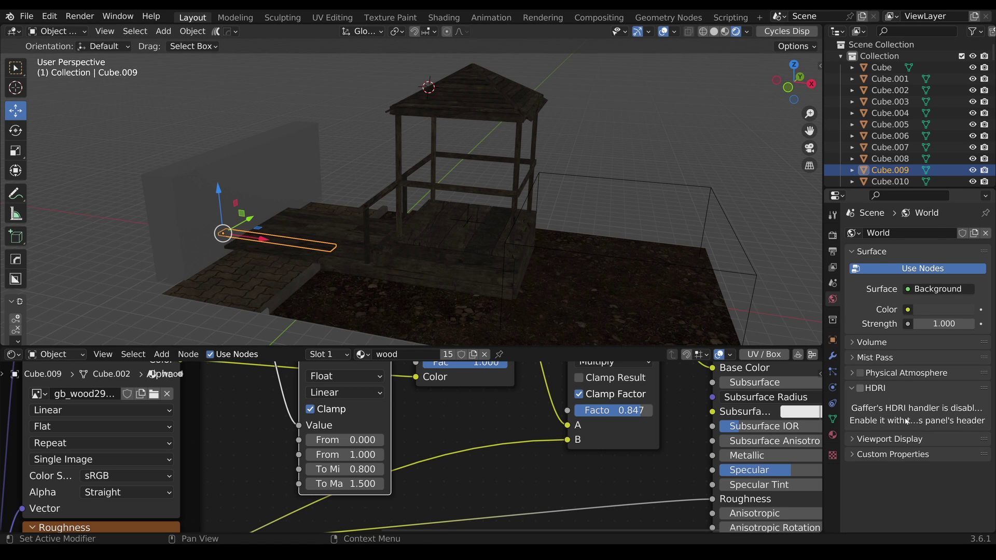
{"action": "left_click", "coordinate": [861, 388]}
- Make the render film background transparent in the Eevee render settings
{"action": "left_click", "coordinate": [833, 235]}
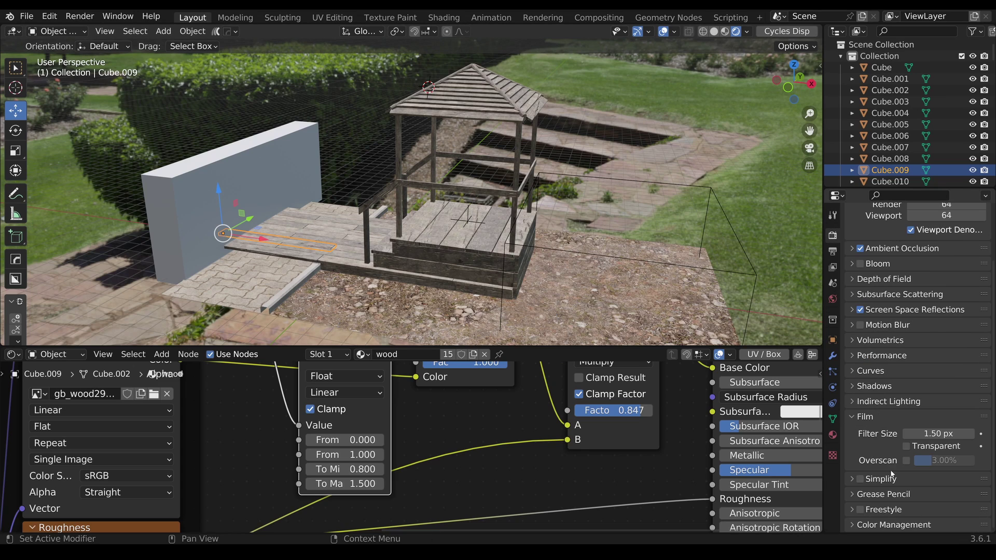
{"action": "left_click", "coordinate": [906, 446]}
{"action": "left_click", "coordinate": [865, 417]}
{"action": "scroll", "coordinate": [452, 265], "scroll_direction": "up", "scroll_amount": 1}
{"action": "scroll", "coordinate": [450, 261], "scroll_direction": "up", "scroll_amount": 3}
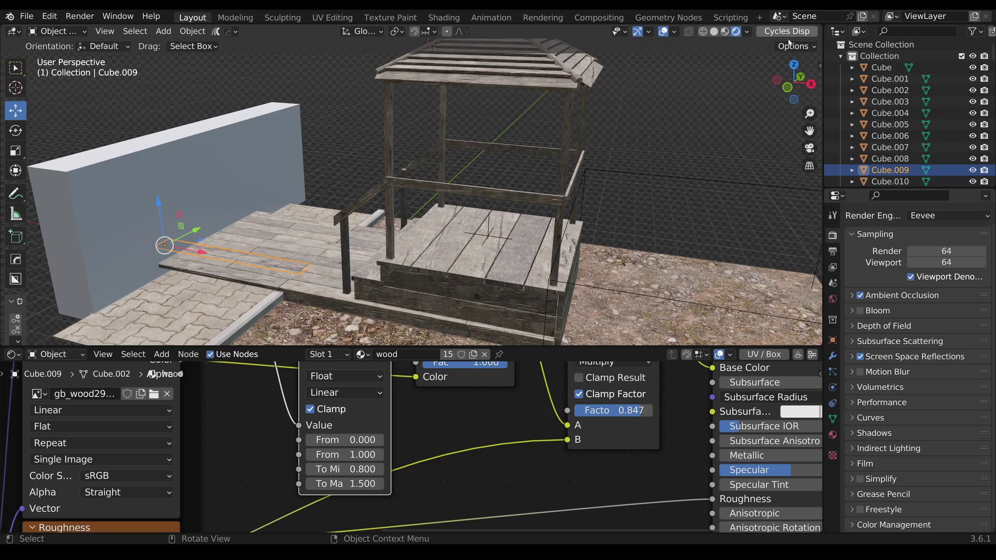
- Change the render engine to Cycles and hide the large white cutting block beside the pavilion
{"action": "left_click", "coordinate": [929, 216]}
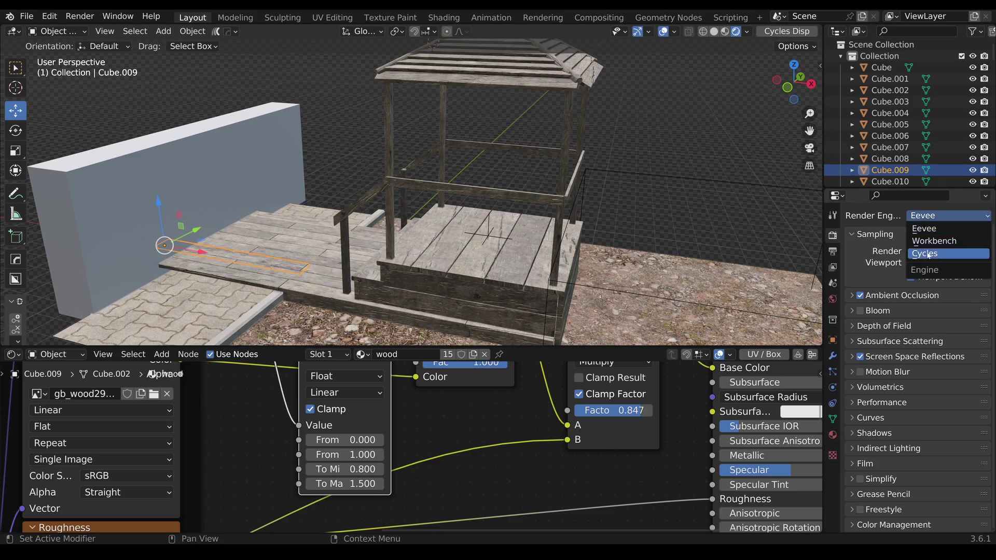
{"action": "left_click", "coordinate": [882, 249]}
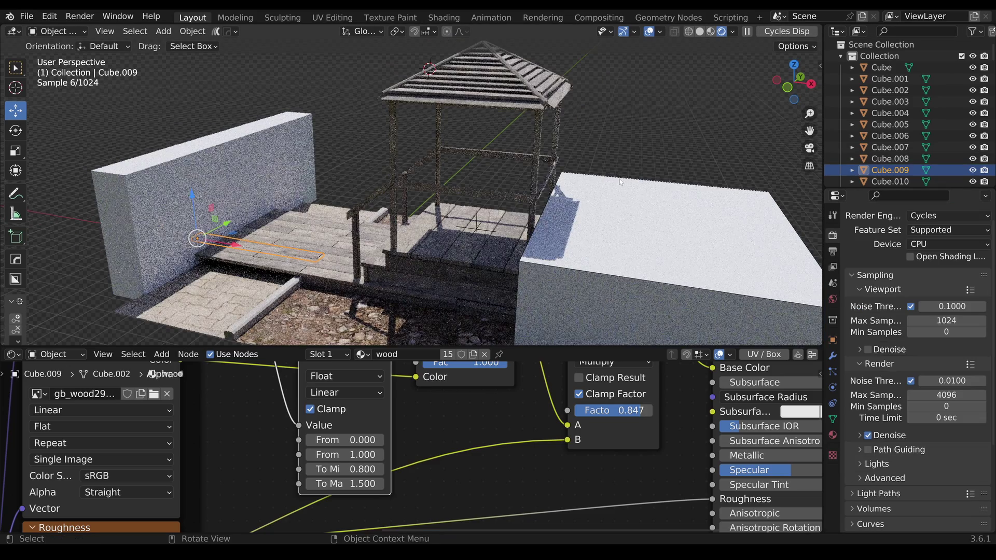
{"action": "left_click", "coordinate": [621, 181]}
{"action": "key", "text": "h"}
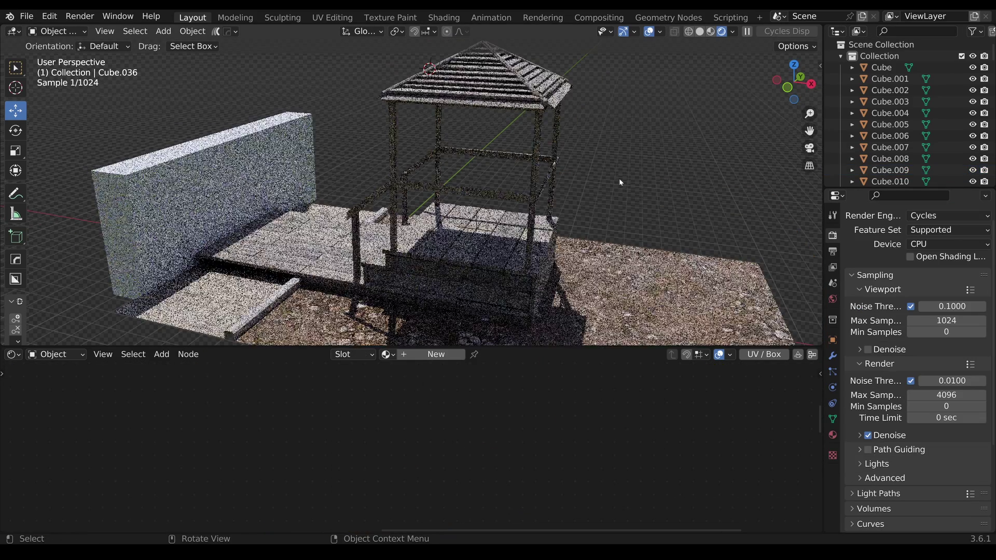
- Enlarge the 3D viewport, set the Cycles device to GPU Compute and enable viewport denoising
{"action": "left_click_drag", "start_coordinate": [512, 348], "coordinate": [513, 487]}
{"action": "left_click", "coordinate": [949, 244]}
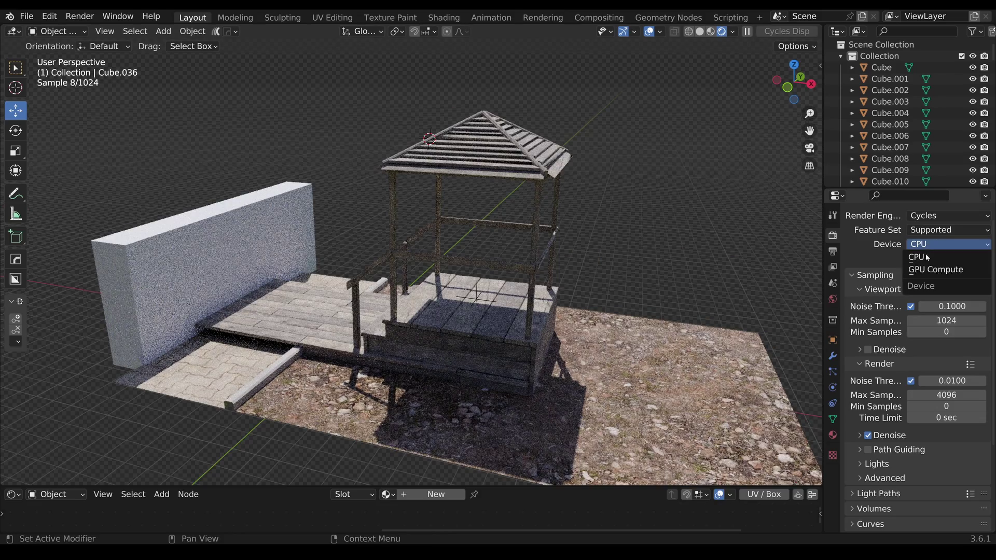
{"action": "left_click", "coordinate": [929, 271]}
{"action": "left_click", "coordinate": [871, 350]}
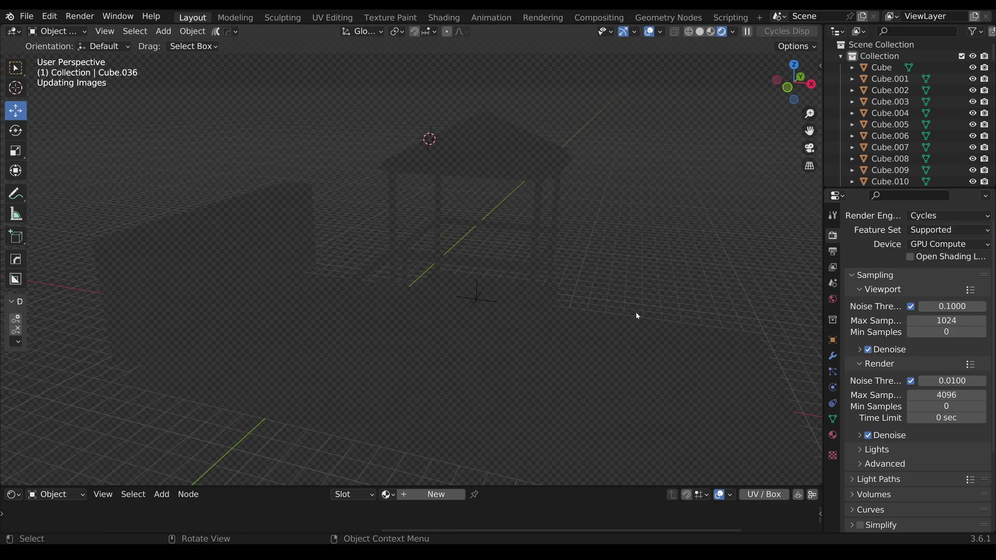
- Examine the rendered roof planks along the hip beam up close and check the Boolean modifiers on two of them
{"action": "scroll", "coordinate": [462, 305], "scroll_direction": "down", "scroll_amount": 6}
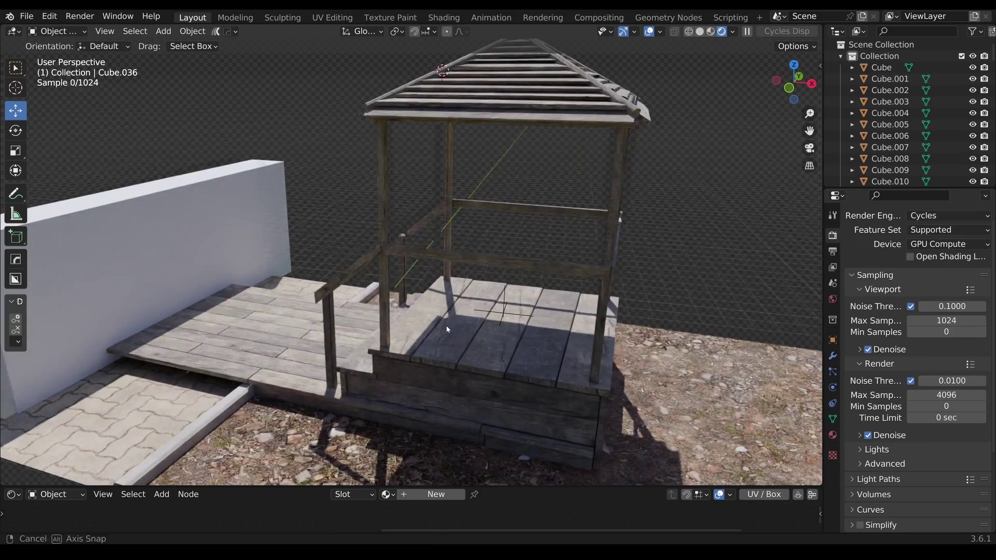
{"action": "middle_click_drag", "start_coordinate": [430, 333], "coordinate": [482, 322]}
{"action": "scroll", "coordinate": [472, 259], "scroll_direction": "down", "scroll_amount": 5}
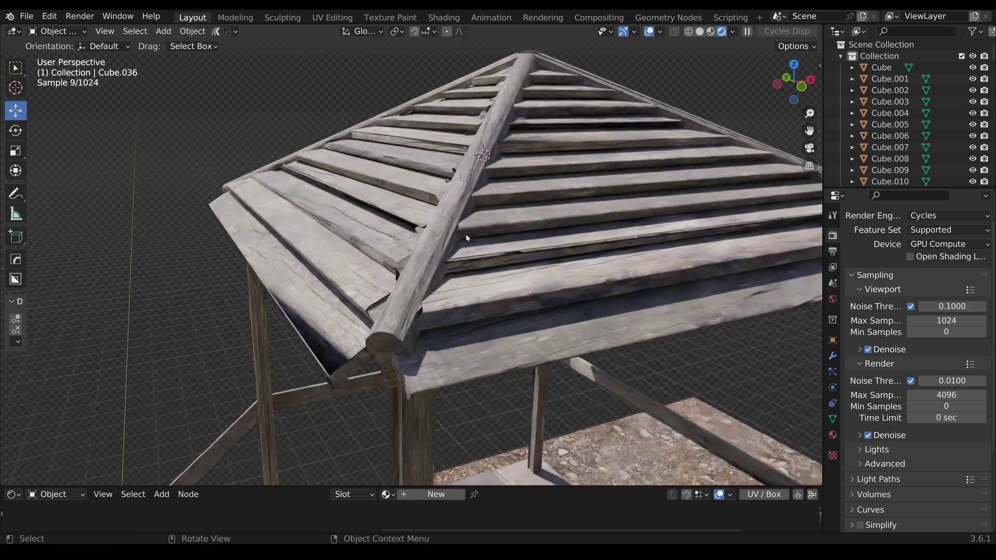
{"action": "middle_click_drag", "start_coordinate": [467, 238], "coordinate": [561, 273]}
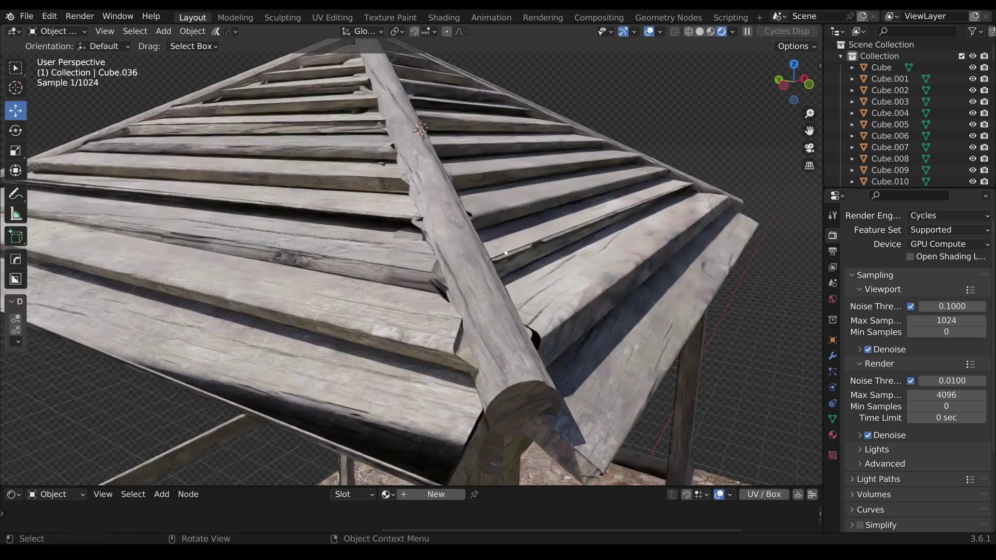
{"action": "left_click", "coordinate": [562, 274]}
{"action": "left_click", "coordinate": [833, 356]}
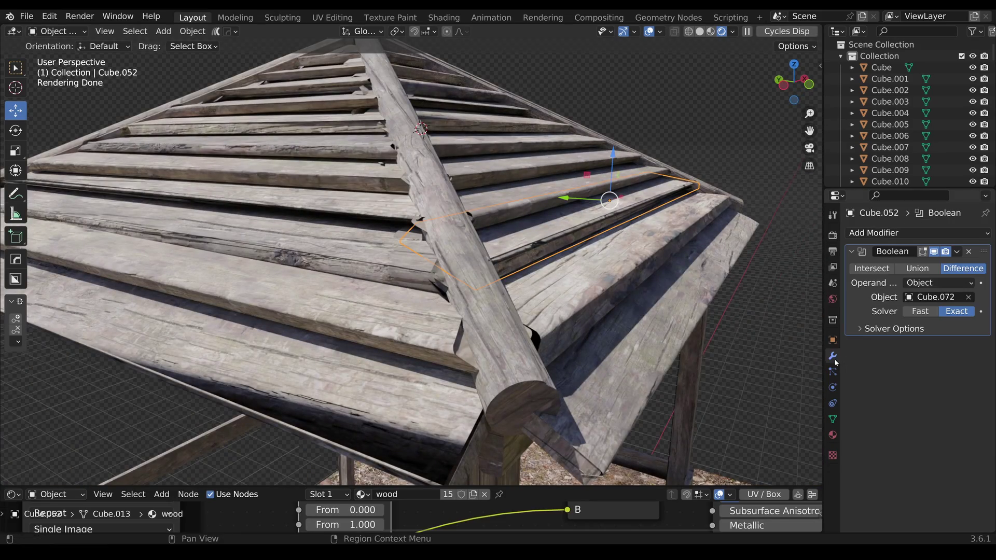
{"action": "middle_click_drag", "start_coordinate": [596, 332], "coordinate": [448, 250]}
{"action": "left_click", "coordinate": [384, 208]}
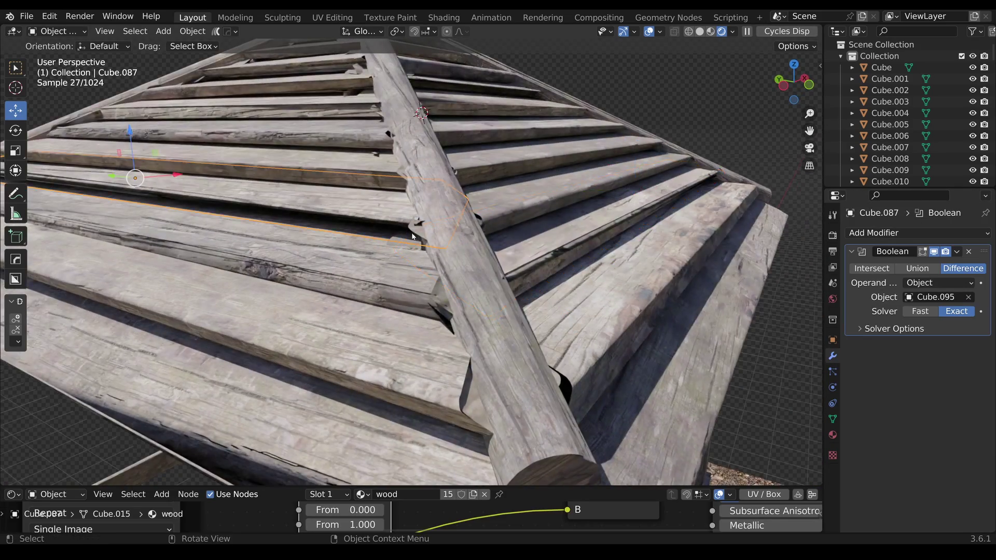
{"action": "middle_click_drag", "start_coordinate": [384, 207], "coordinate": [397, 210]}
{"action": "scroll", "coordinate": [397, 210], "scroll_direction": "up", "scroll_amount": 3}
{"action": "scroll", "coordinate": [779, 375], "scroll_direction": "down", "scroll_amount": 3}
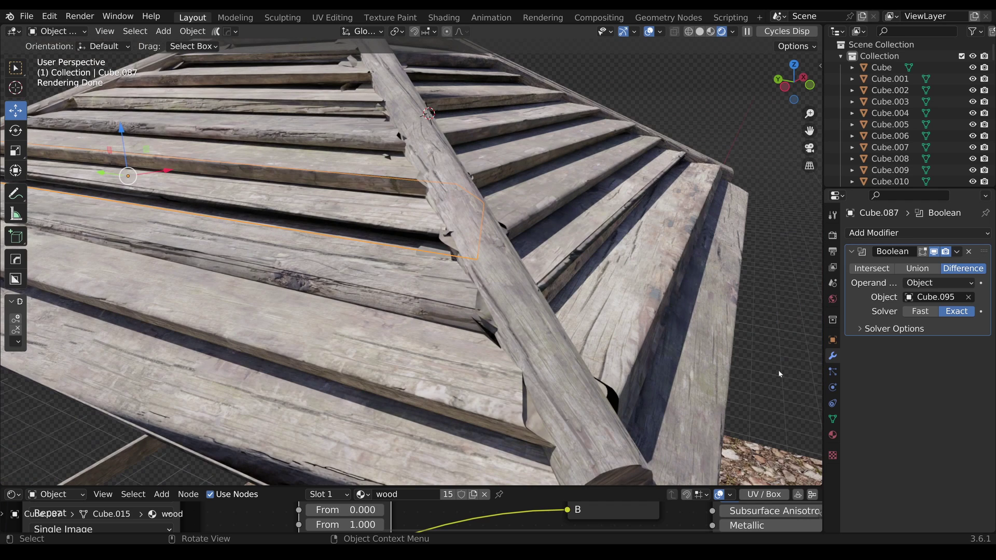
- Set the wood material's surface displacement method to Bump Only
{"action": "left_click", "coordinate": [833, 435]}
{"action": "left_click", "coordinate": [860, 316]}
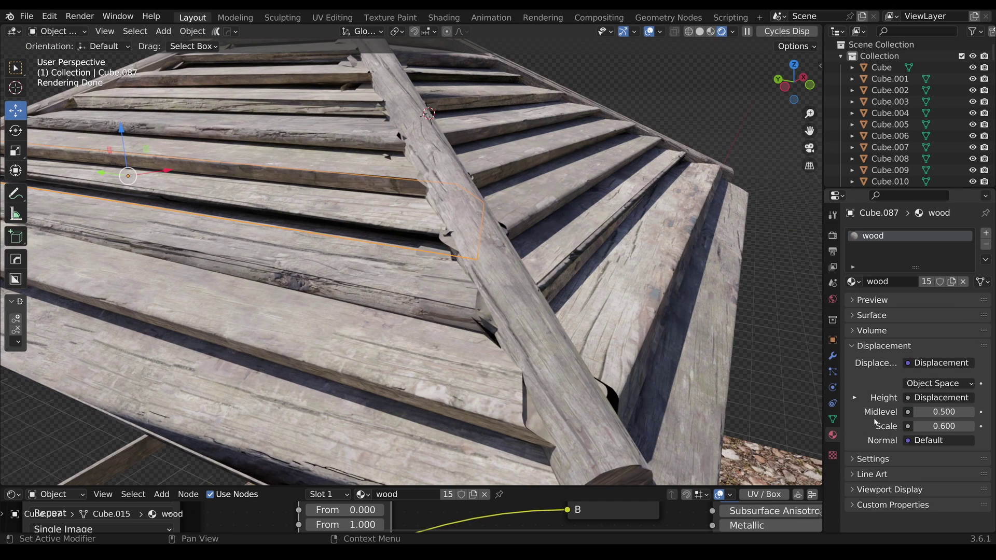
{"action": "left_click", "coordinate": [866, 458]}
{"action": "scroll", "coordinate": [882, 456], "scroll_direction": "down", "scroll_amount": 3}
{"action": "left_click", "coordinate": [947, 448]}
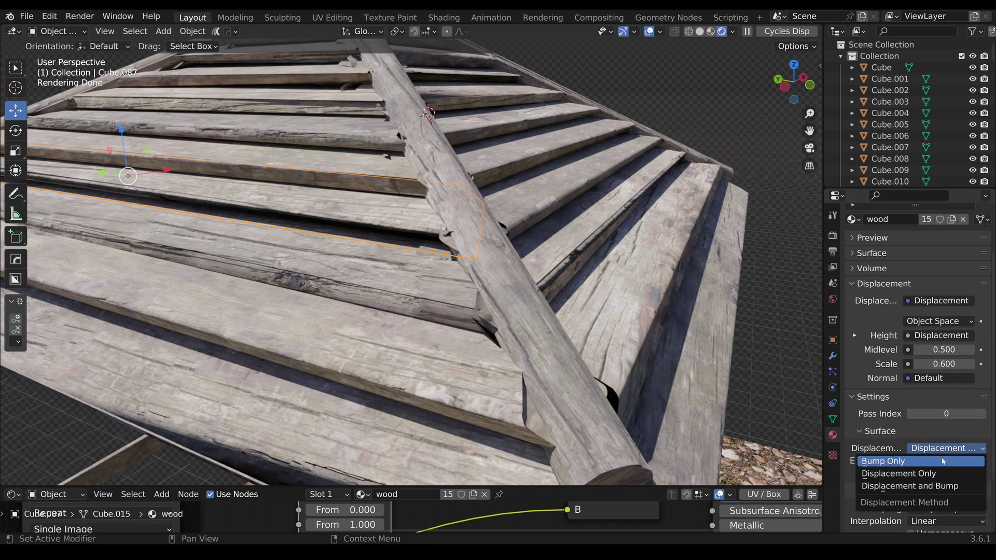
{"action": "left_click", "coordinate": [942, 460]}
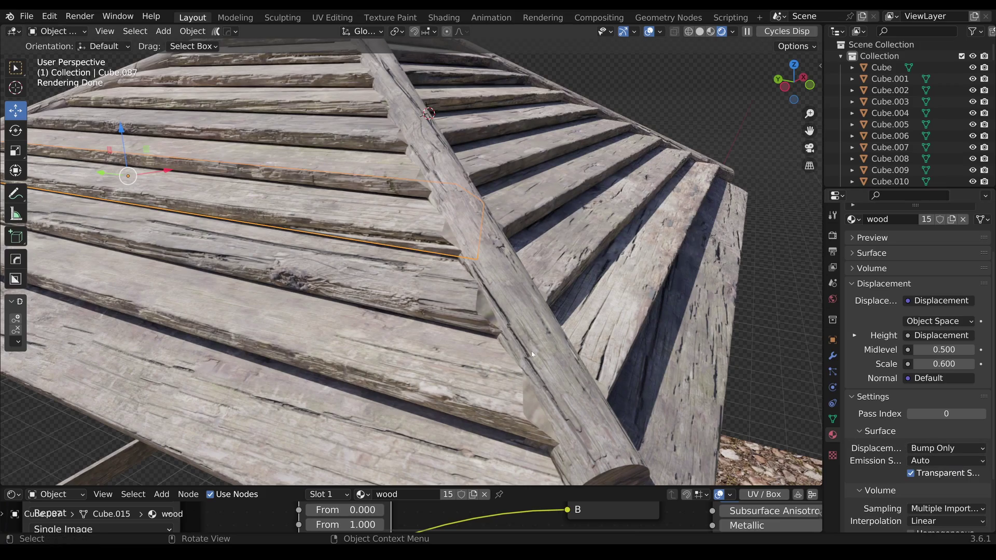
- Set the wood material's Displacement node scale to 0.1, enlarging the Shader Editor for the edit and shrinking it again
{"action": "middle_click_drag", "start_coordinate": [391, 311], "coordinate": [483, 358]}
{"action": "scroll", "coordinate": [438, 313], "scroll_direction": "down", "scroll_amount": 5}
{"action": "scroll", "coordinate": [503, 382], "scroll_direction": "up", "scroll_amount": 3}
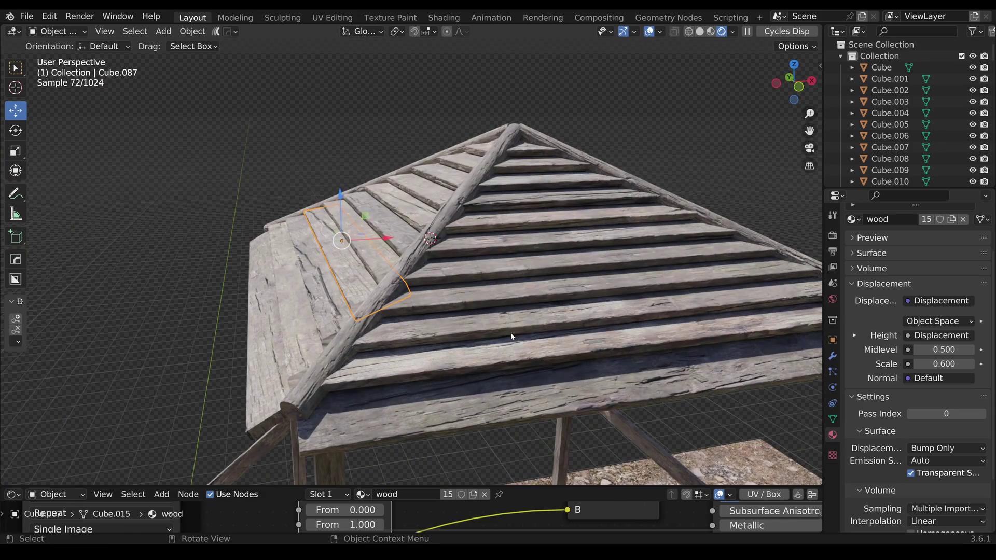
{"action": "scroll", "coordinate": [633, 400], "scroll_direction": "down", "scroll_amount": 3}
{"action": "middle_click_drag", "start_coordinate": [633, 400], "coordinate": [521, 488]}
{"action": "left_click_drag", "start_coordinate": [521, 486], "coordinate": [521, 208]}
{"action": "scroll", "coordinate": [437, 460], "scroll_direction": "down", "scroll_amount": 4}
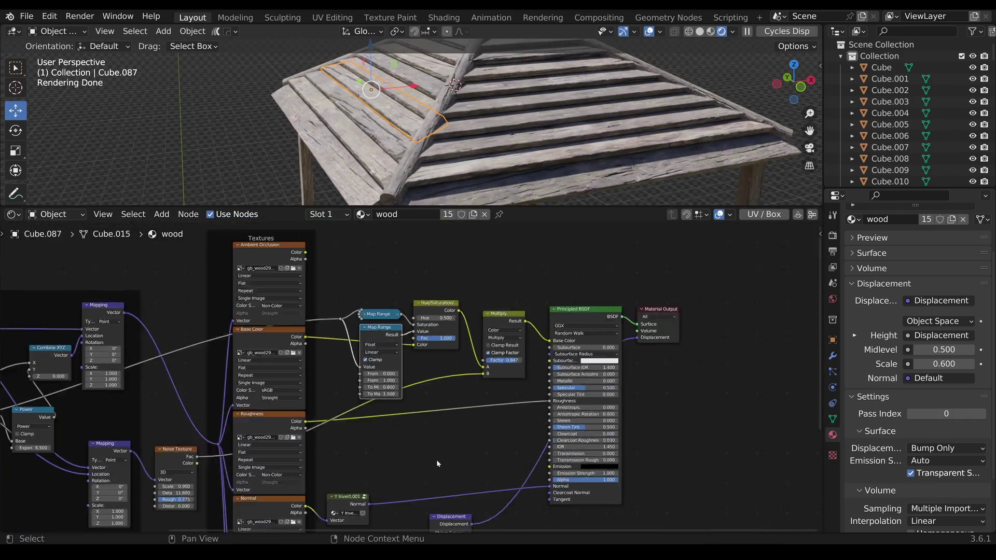
{"action": "scroll", "coordinate": [415, 452], "scroll_direction": "up", "scroll_amount": 5}
{"action": "left_click_drag", "start_coordinate": [407, 449], "coordinate": [366, 450]}
{"action": "left_click_drag", "start_coordinate": [520, 207], "coordinate": [519, 491]}
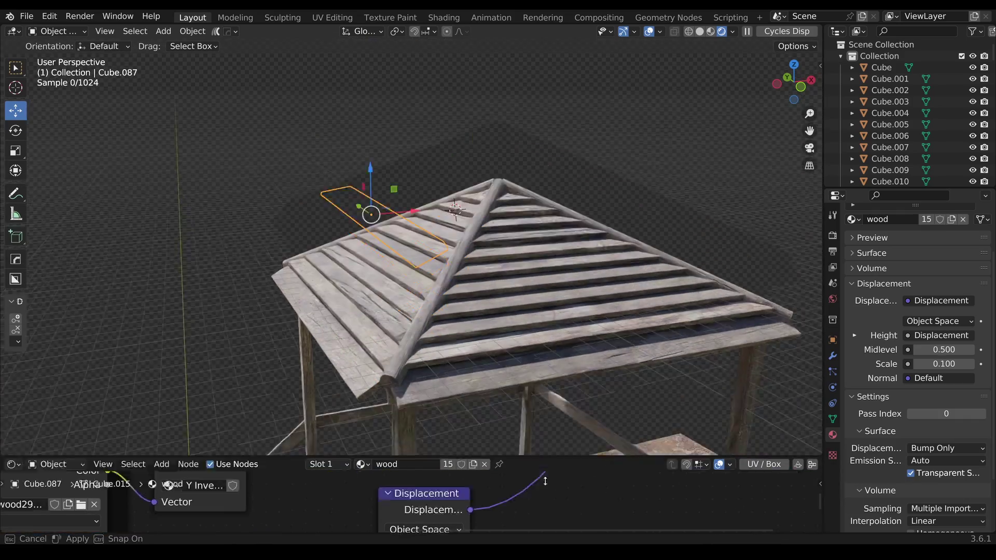
- Inspect the rendered pavilion's deck, railing, steps and roof from several sides to judge the wood material and lighting
{"action": "scroll", "coordinate": [420, 327], "scroll_direction": "up", "scroll_amount": 8}
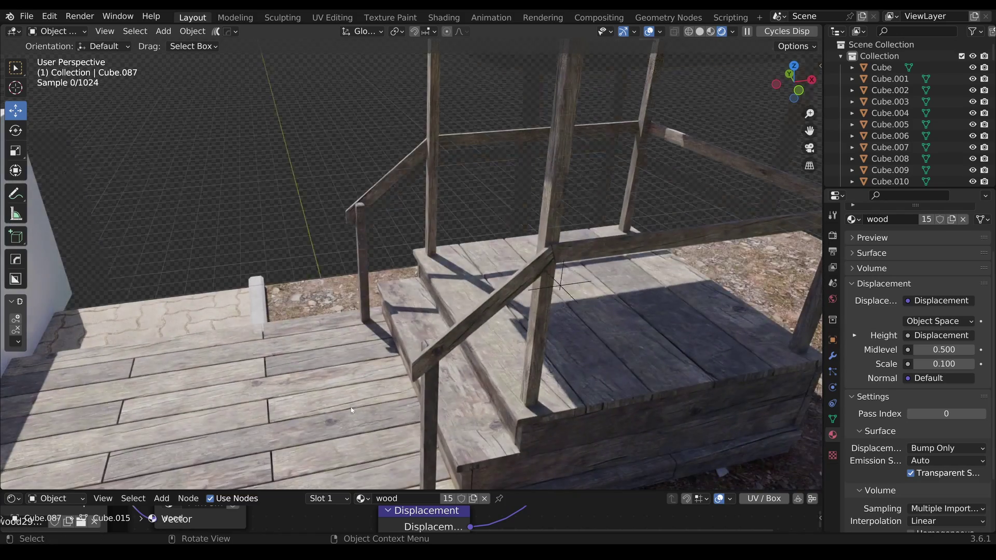
{"action": "scroll", "coordinate": [483, 169], "scroll_direction": "down", "scroll_amount": 6}
{"action": "middle_click_drag", "start_coordinate": [521, 223], "coordinate": [482, 384]}
{"action": "scroll", "coordinate": [482, 384], "scroll_direction": "up", "scroll_amount": 2}
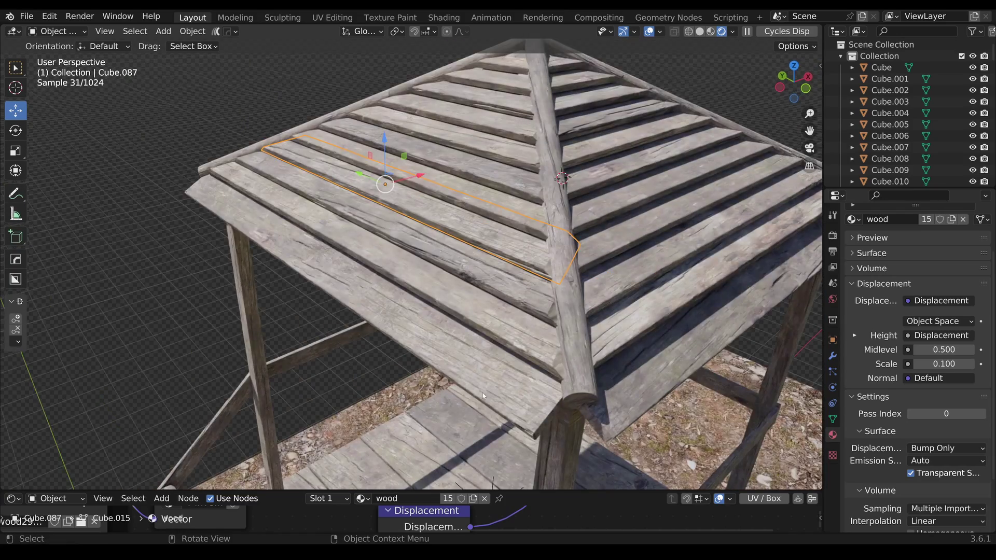
{"action": "scroll", "coordinate": [473, 359], "scroll_direction": "up", "scroll_amount": 3}
{"action": "scroll", "coordinate": [502, 341], "scroll_direction": "down", "scroll_amount": 5}
{"action": "middle_click_drag", "start_coordinate": [501, 341], "coordinate": [499, 286]}
{"action": "scroll", "coordinate": [488, 228], "scroll_direction": "up", "scroll_amount": 4}
{"action": "scroll", "coordinate": [487, 228], "scroll_direction": "down", "scroll_amount": 5}
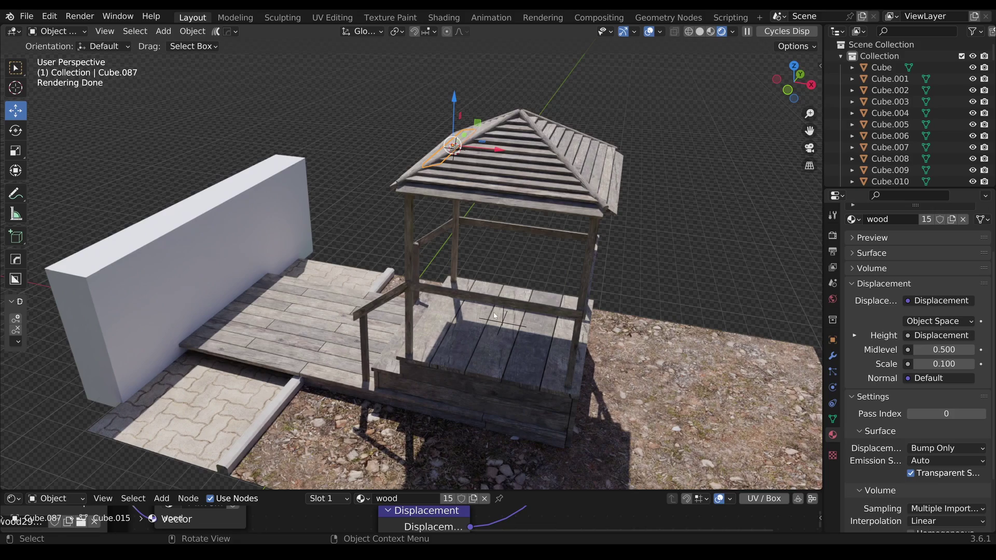
{"action": "middle_click_drag", "start_coordinate": [495, 316], "coordinate": [467, 342]}
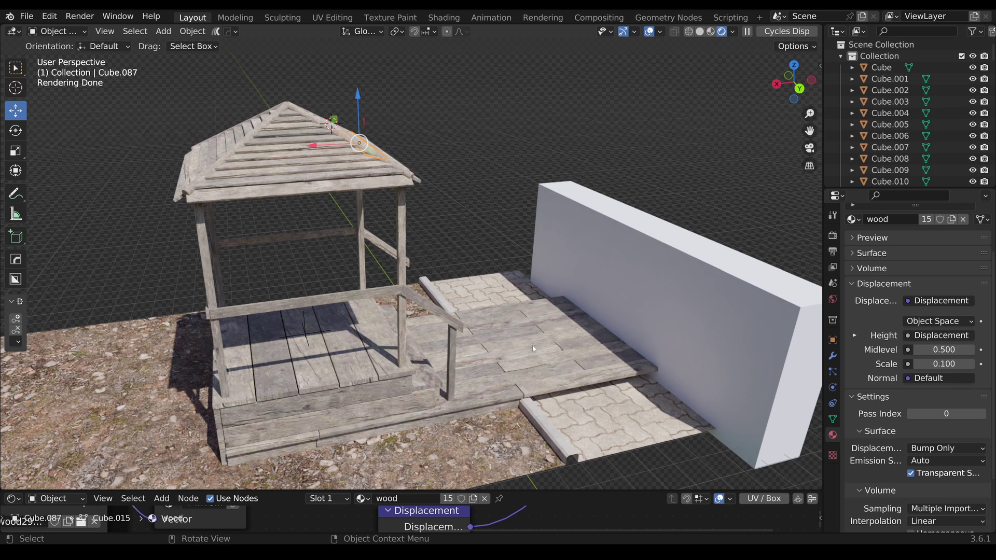
{"action": "middle_click_drag", "start_coordinate": [290, 216], "coordinate": [401, 279]}
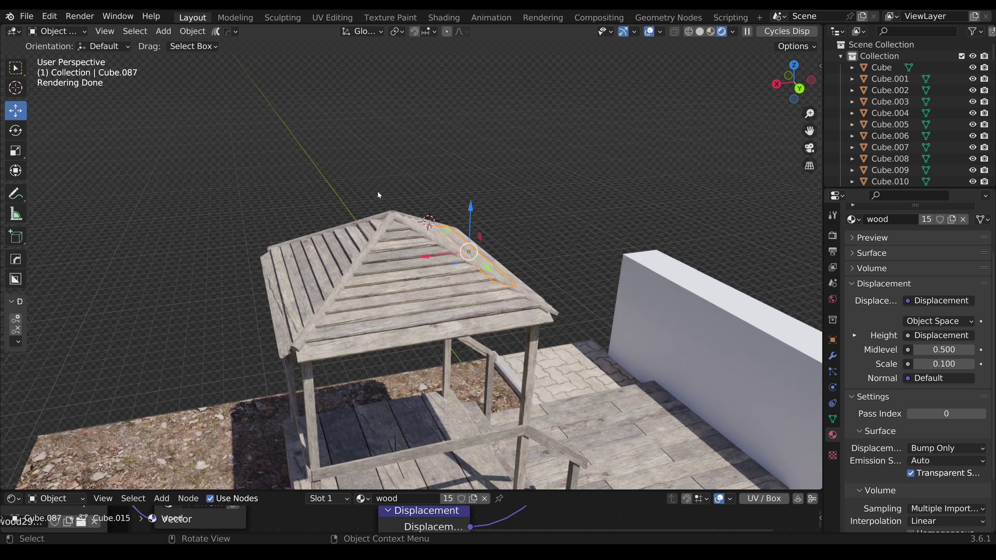
{"action": "middle_click_drag", "start_coordinate": [378, 190], "coordinate": [456, 231]}
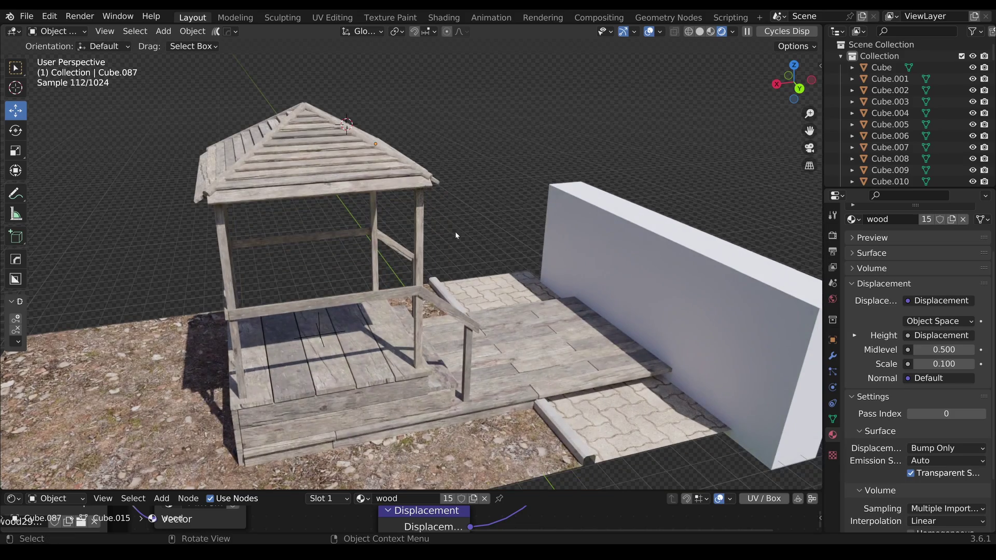
{"action": "scroll", "coordinate": [455, 232], "scroll_direction": "up", "scroll_amount": 2}
{"action": "scroll", "coordinate": [463, 244], "scroll_direction": "down", "scroll_amount": 3}
{"action": "middle_click_drag", "start_coordinate": [453, 264], "coordinate": [437, 314]}
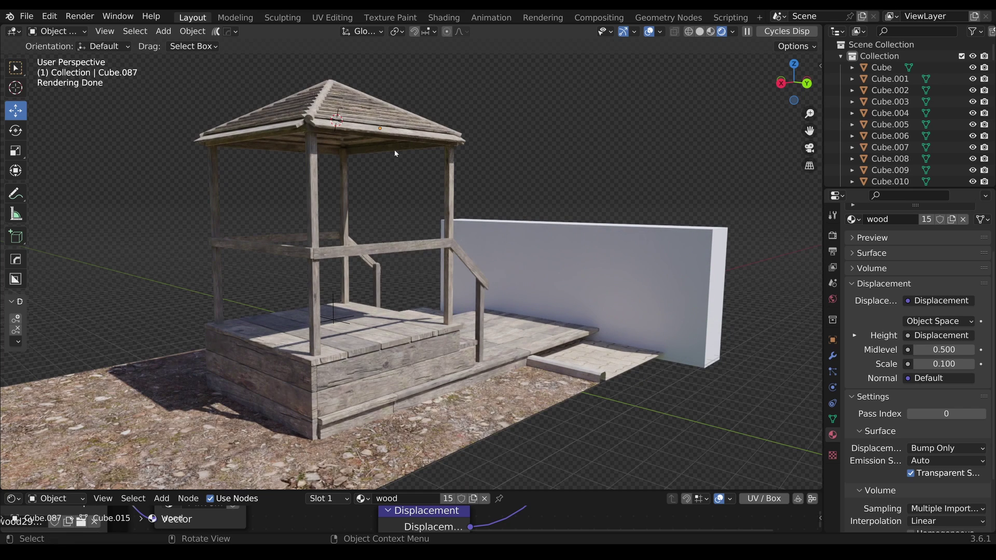